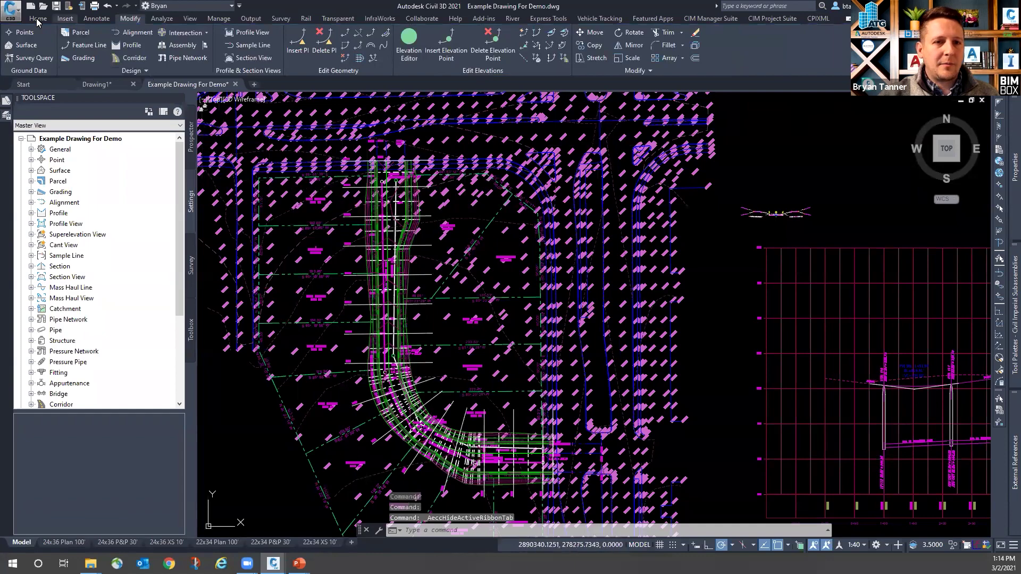
# Step: Select the pipe network structure near the road's north end to view its contextual commands, and clear the selection
pyautogui.click(38, 18)
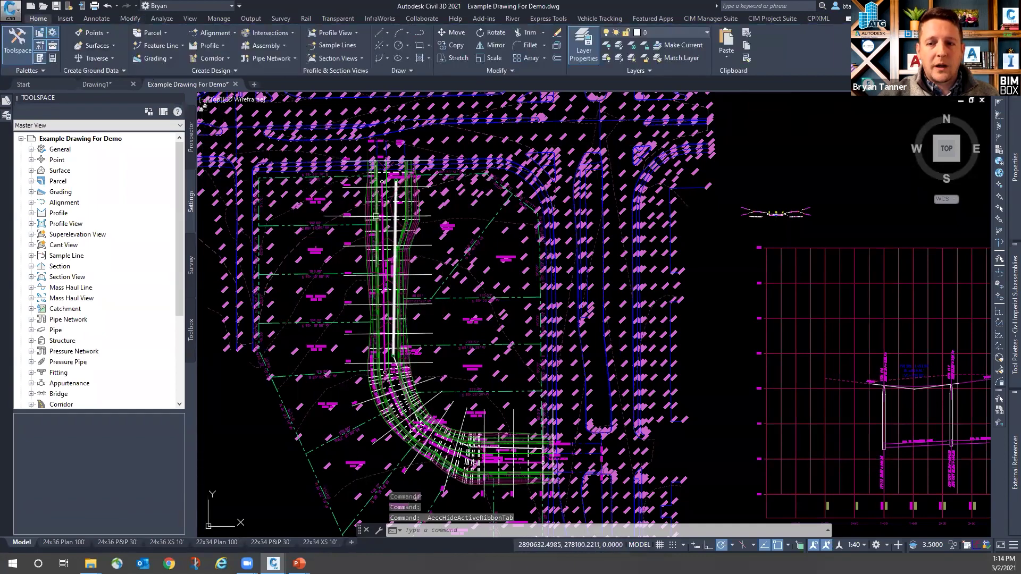
pyautogui.scroll(4, 393, 287)
pyautogui.scroll(8, 381, 181)
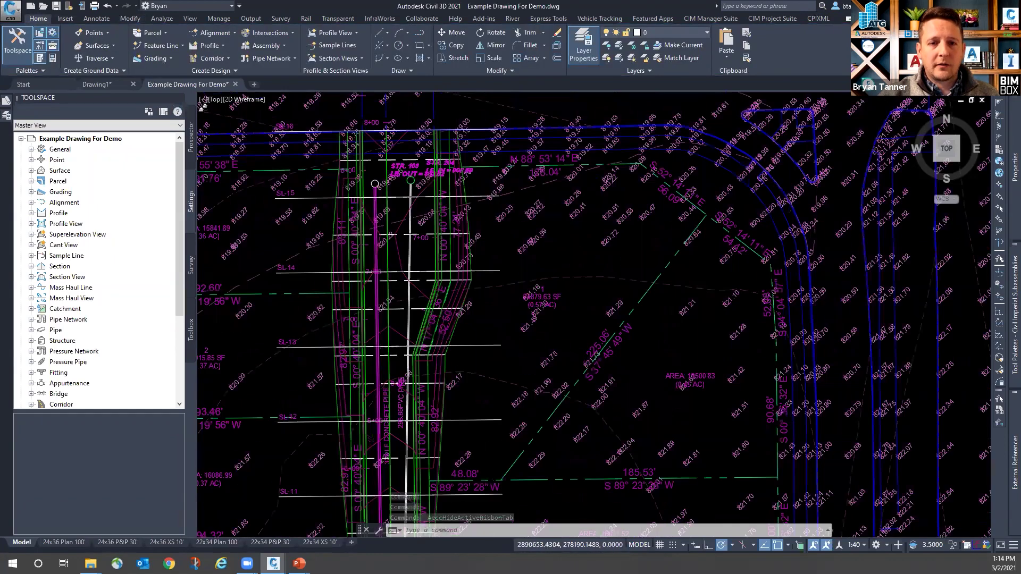
pyautogui.click(354, 203)
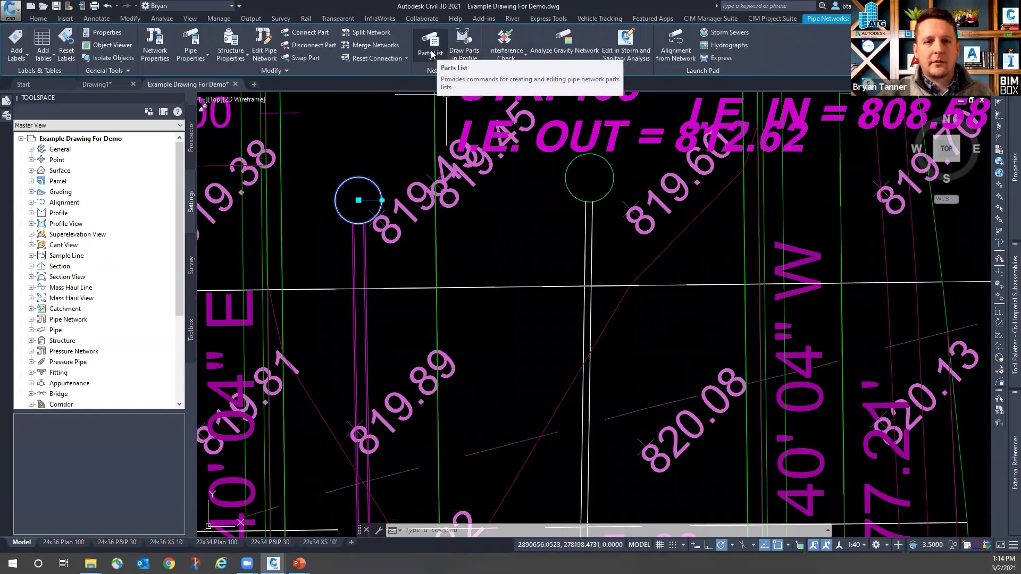
pyautogui.press('Escape')
pyautogui.press('Escape')
pyautogui.press('Escape')
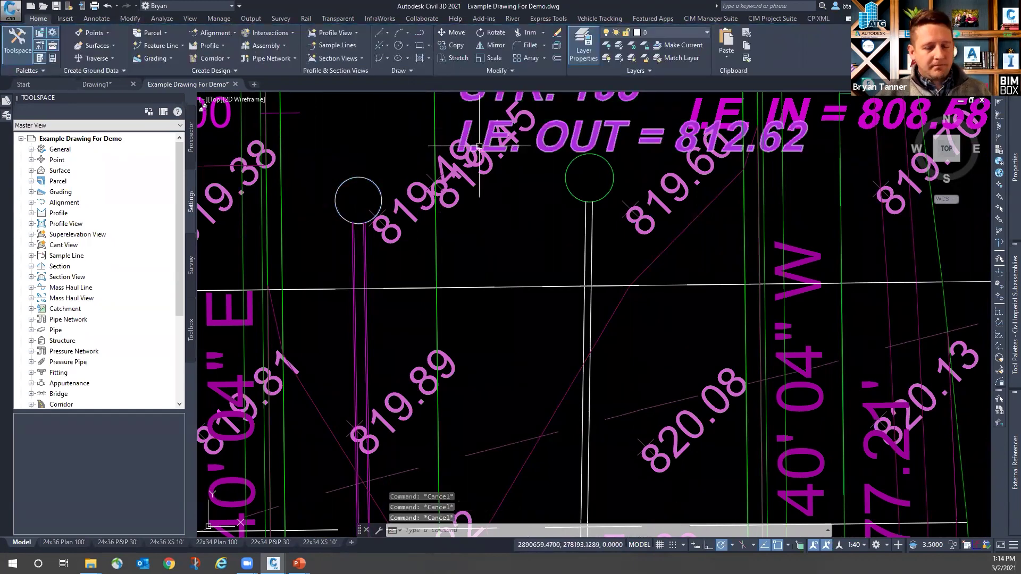
# Step: Bring up the pipe network modification tools without selecting any network part
pyautogui.scroll(-4, 528, 212)
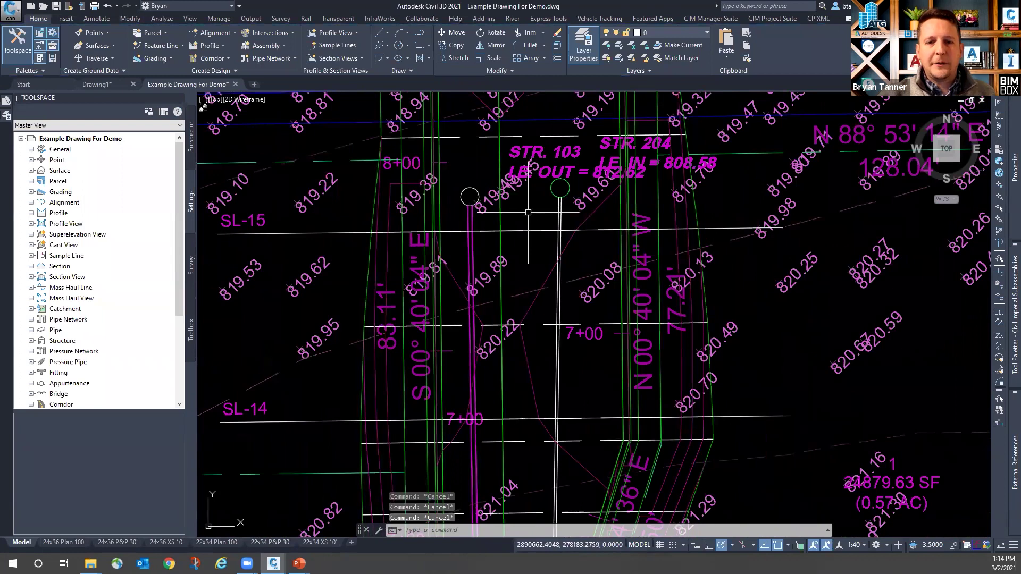
pyautogui.scroll(-3, 528, 212)
pyautogui.scroll(2, 512, 224)
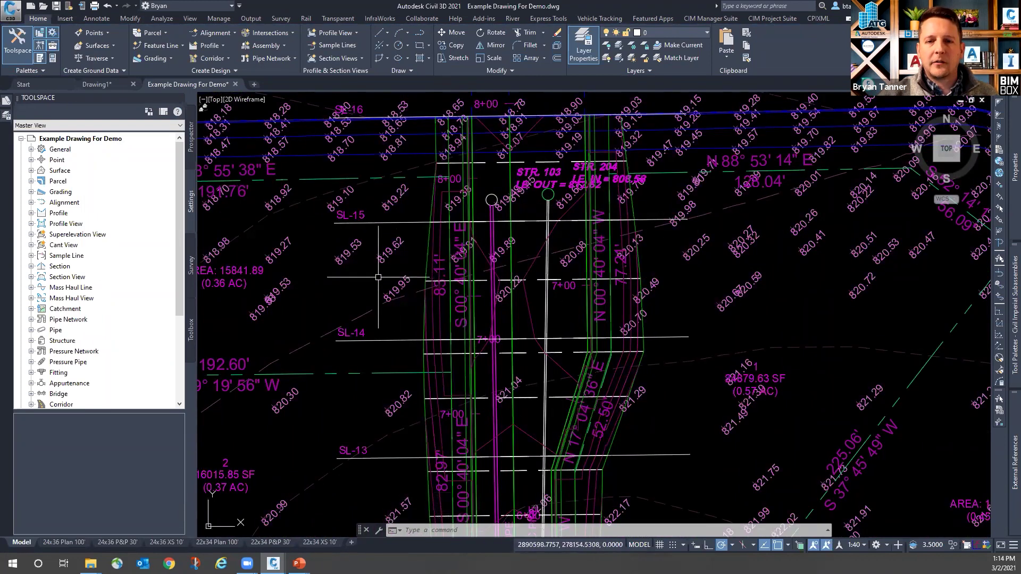
pyautogui.moveTo(378, 277)
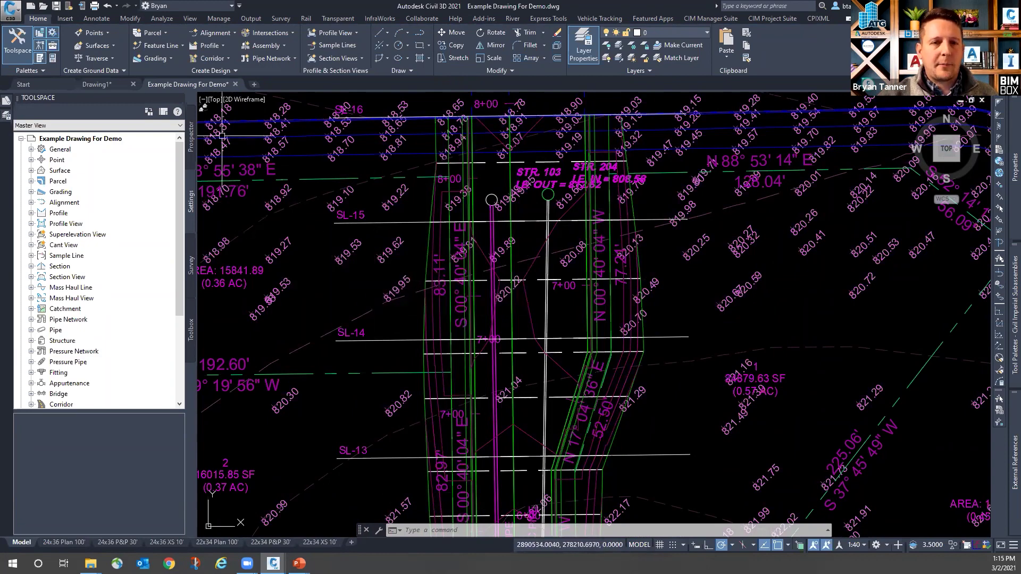
pyautogui.click(130, 21)
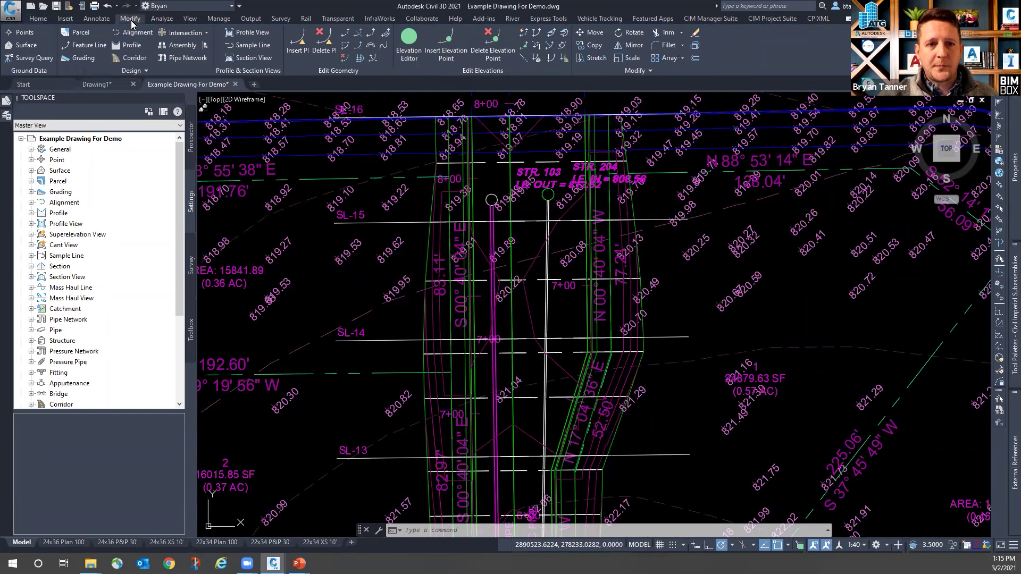
pyautogui.click(187, 59)
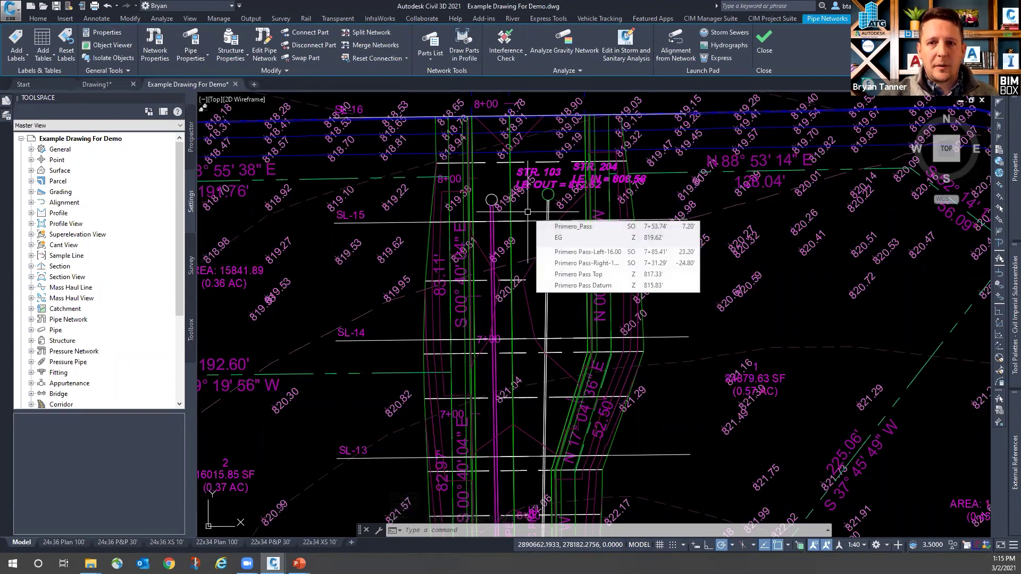
# Step: Try to open the Storm parts list by choosing it for Edit Parts List and accepting the selection
pyautogui.click(440, 60)
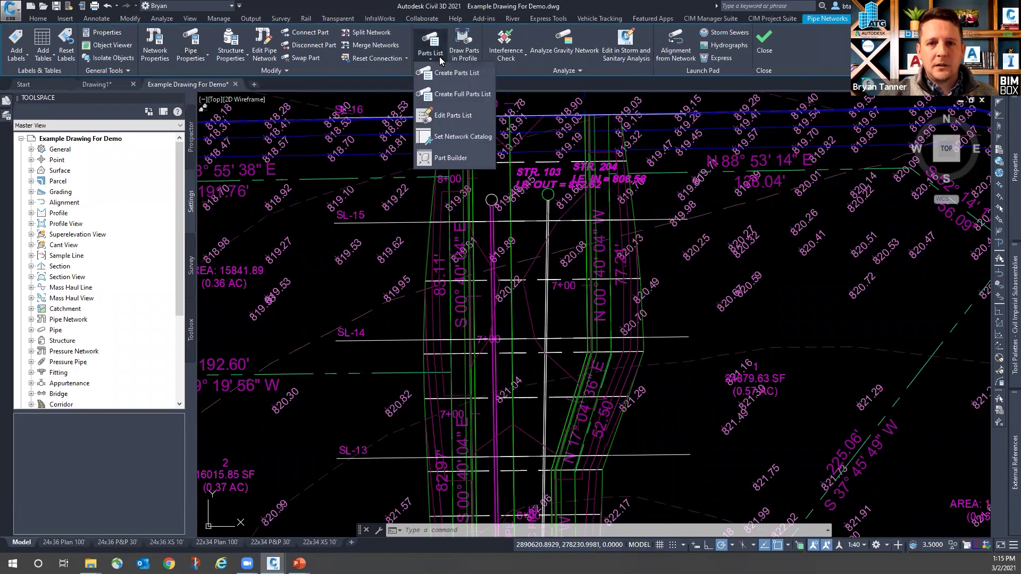
pyautogui.click(477, 118)
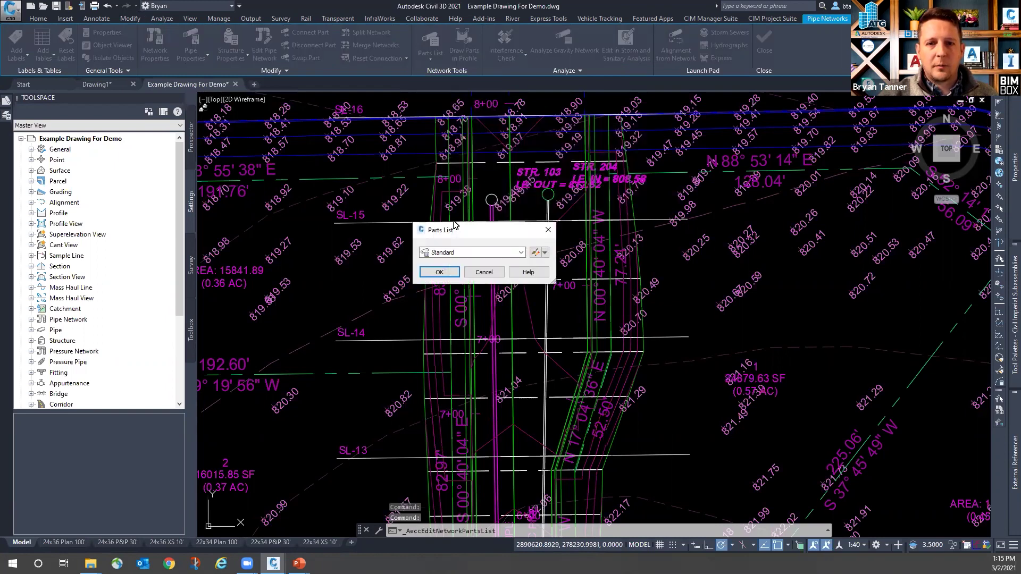
pyautogui.click(522, 253)
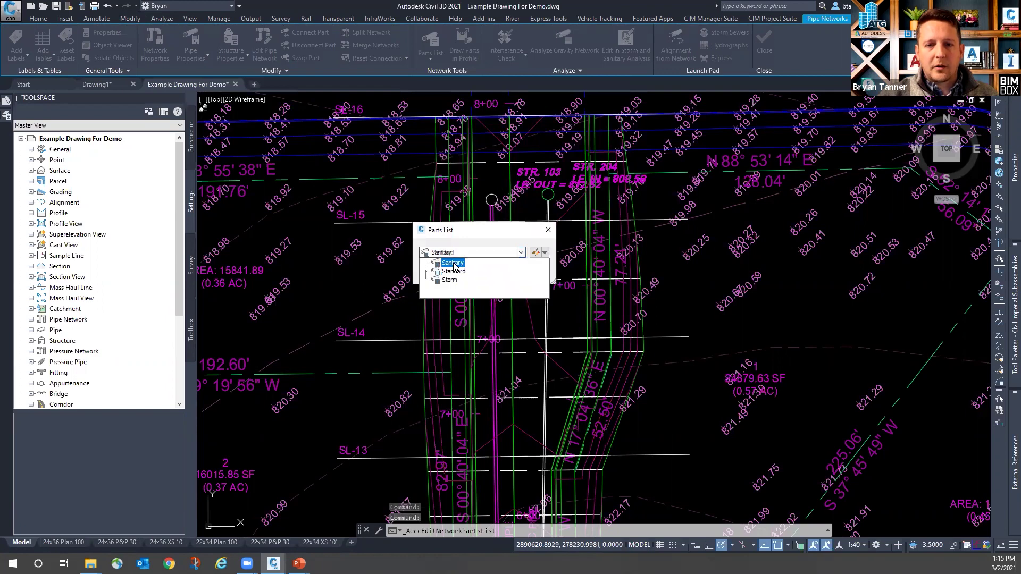
pyautogui.click(450, 281)
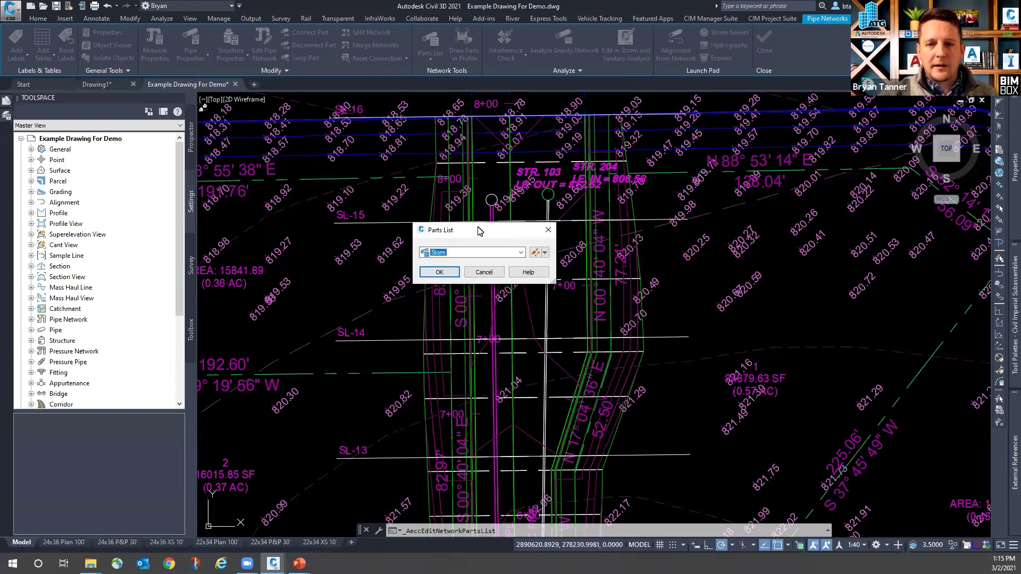
pyautogui.moveTo(480, 230); pyautogui.dragTo(480, 222)
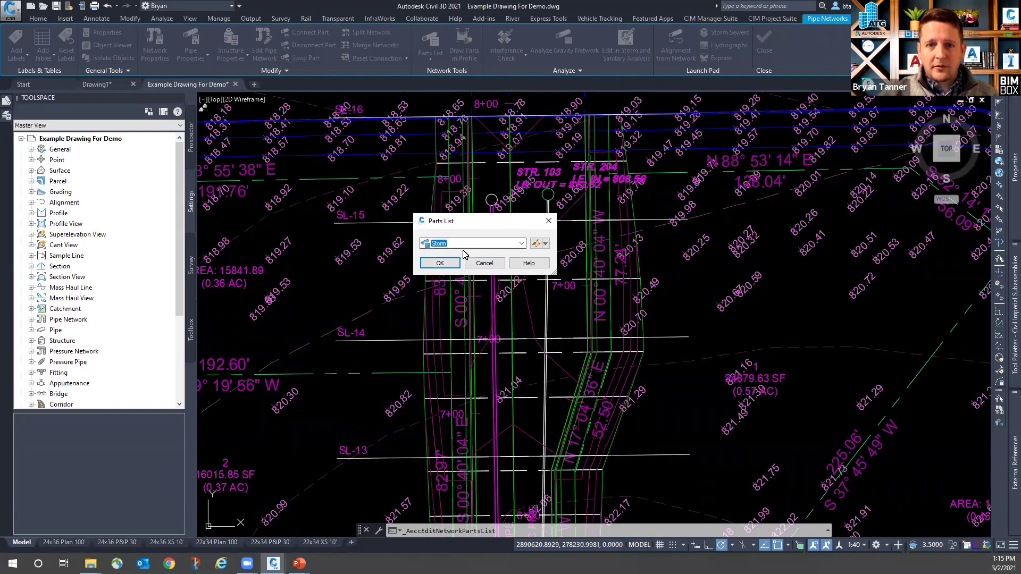
pyautogui.click(439, 263)
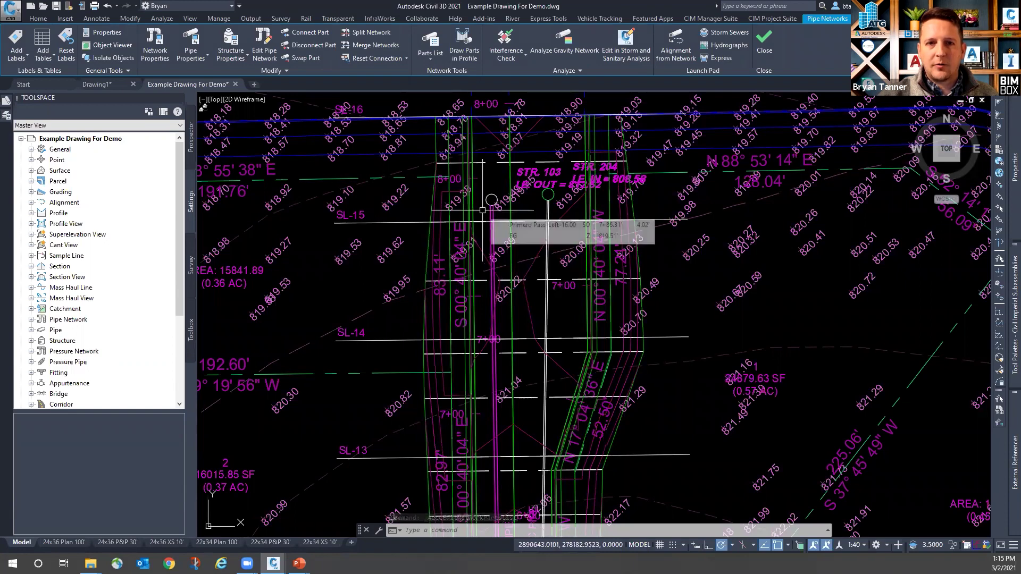
# Step: Open the Storm network parts list for editing through Edit Parts List and Edit Current Selection
pyautogui.click(429, 55)
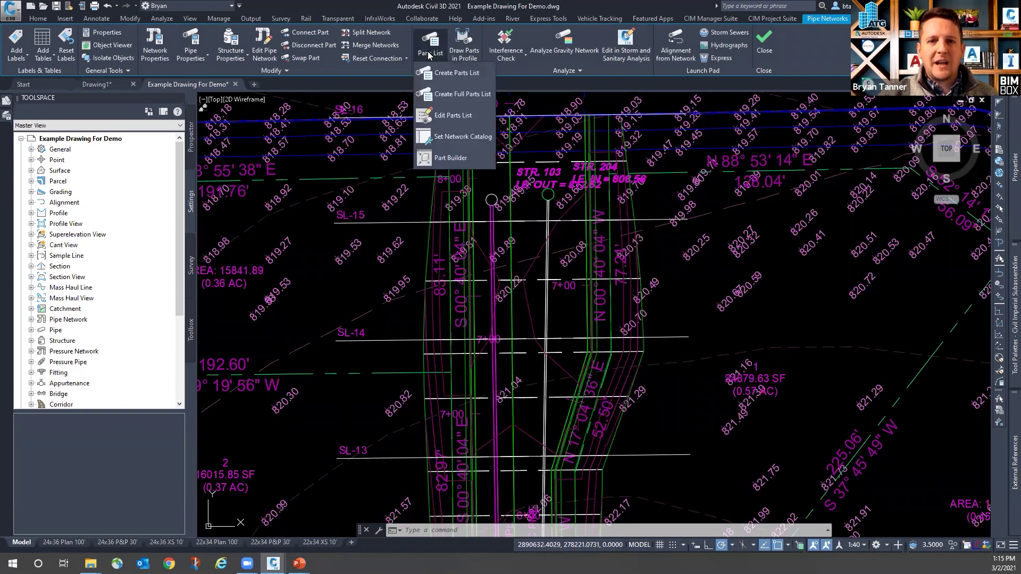
pyautogui.click(433, 118)
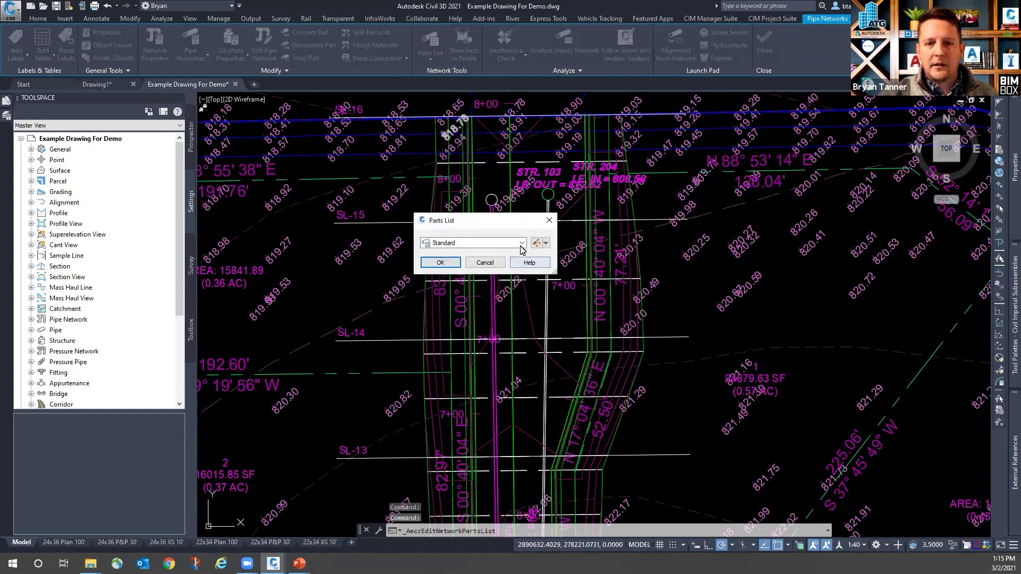
pyautogui.click(522, 244)
pyautogui.click(444, 264)
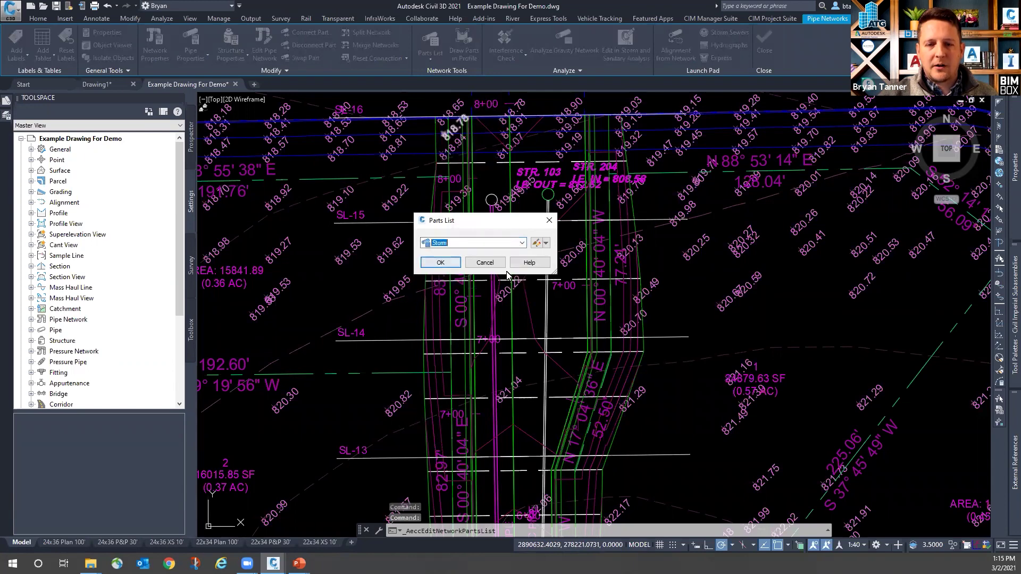
pyautogui.click(547, 245)
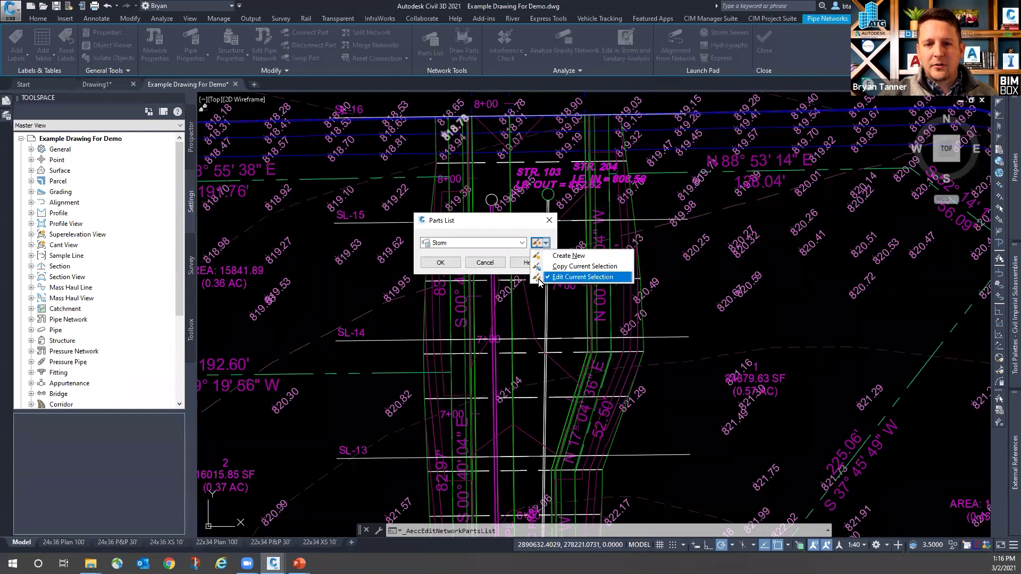
pyautogui.click(566, 277)
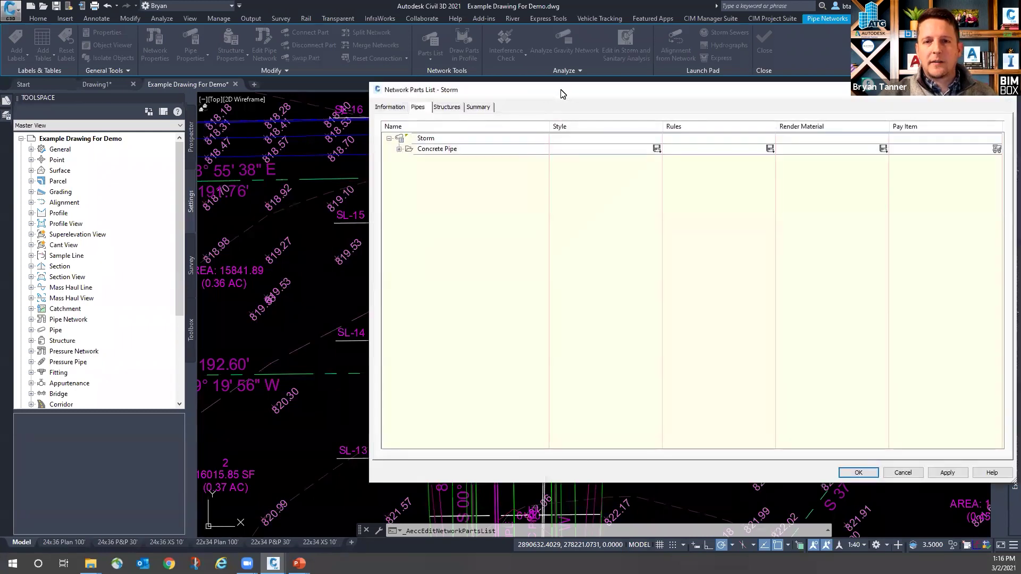
pyautogui.moveTo(562, 94); pyautogui.dragTo(443, 108)
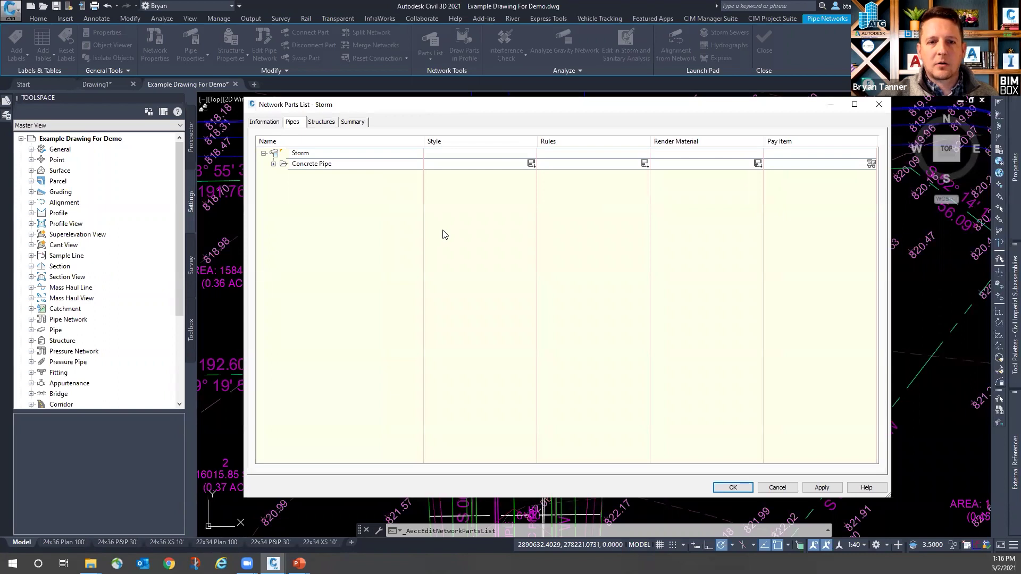
# Step: Review the Storm parts list's information, pipes, structures and summary, and expand the Concrete Pipe family to view its sizes
pyautogui.click(264, 122)
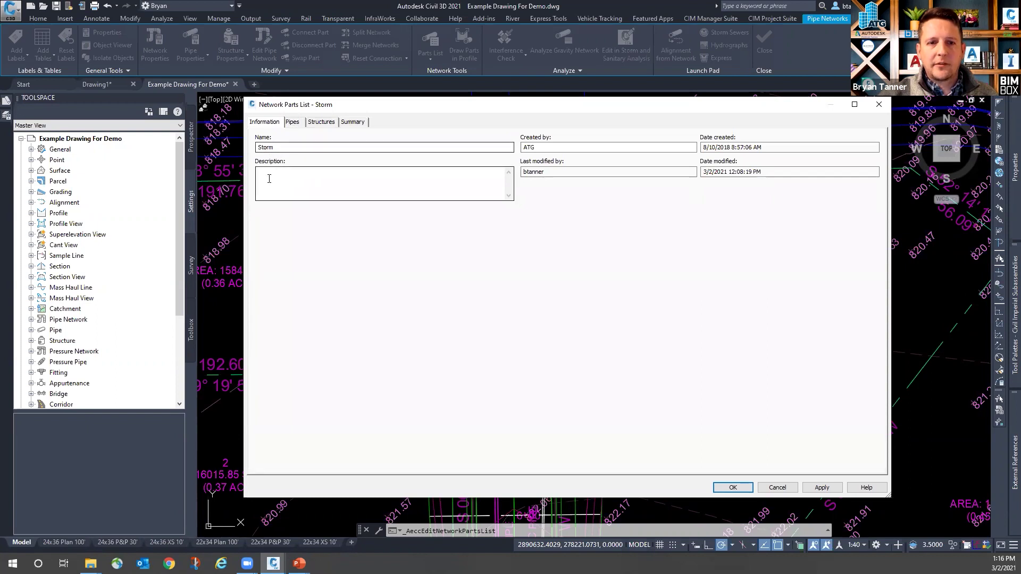
pyautogui.click(293, 122)
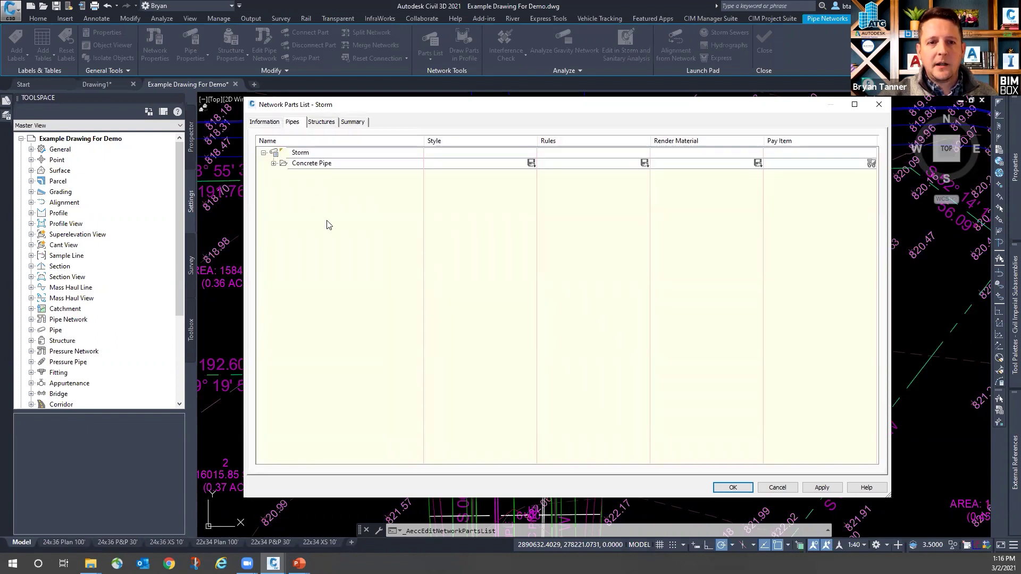
pyautogui.click(322, 124)
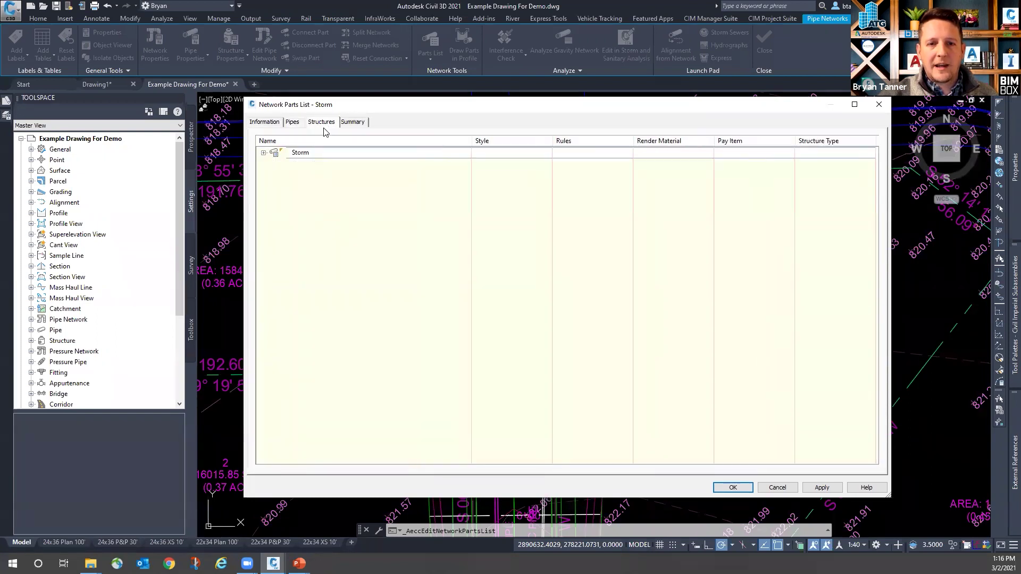
pyautogui.click(353, 128)
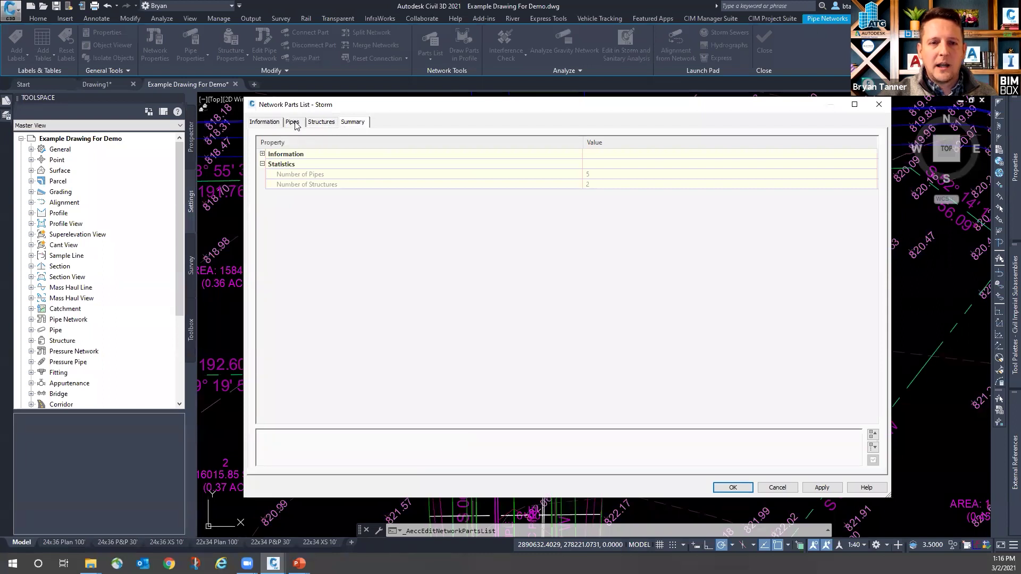
pyautogui.click(293, 122)
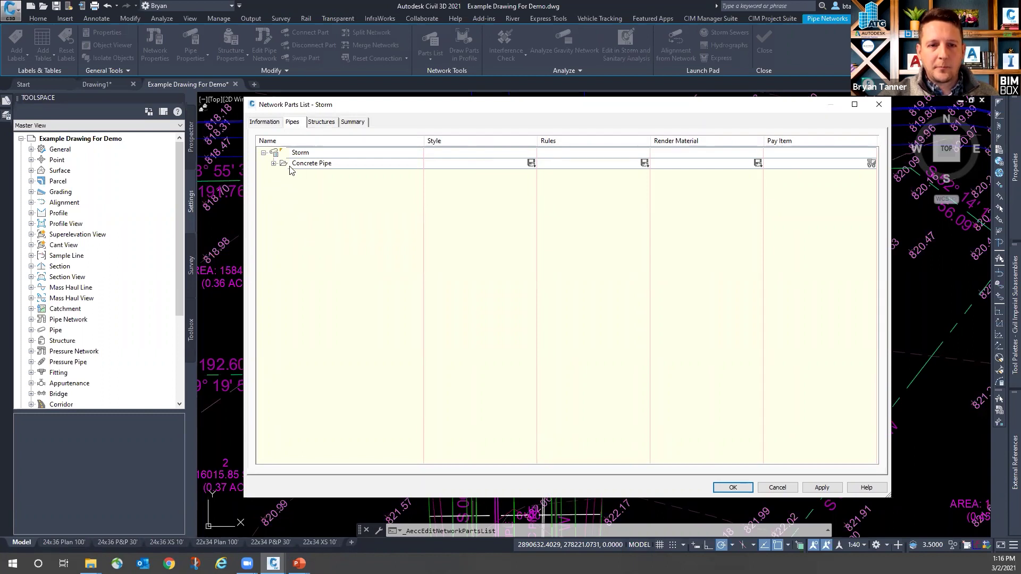
pyautogui.click(273, 164)
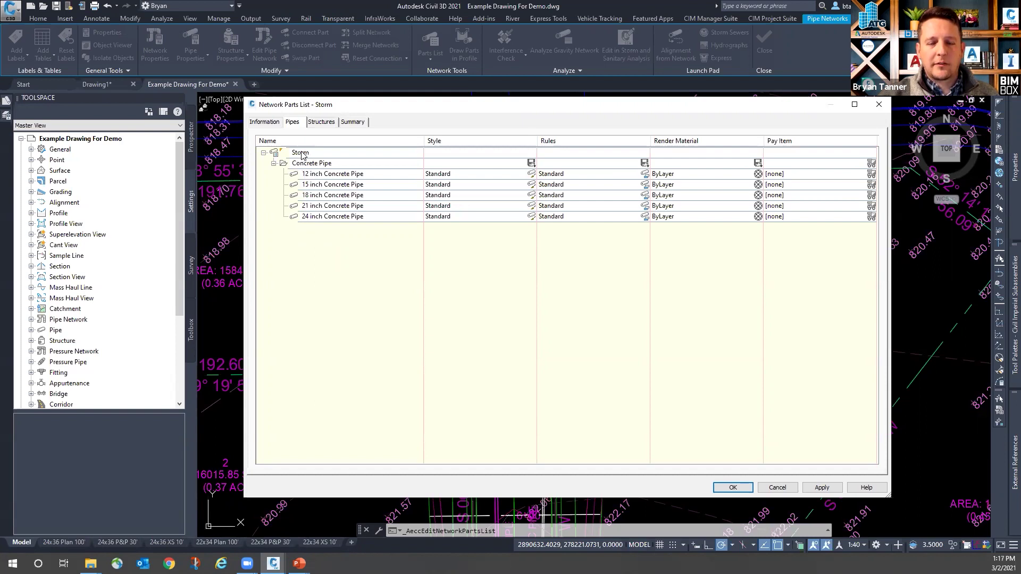
# Step: Open the part catalog for adding pipe families to Storm and preview the corrugated metal, egg-shaped, elliptical and box culvert options
pyautogui.rightClick(300, 153)
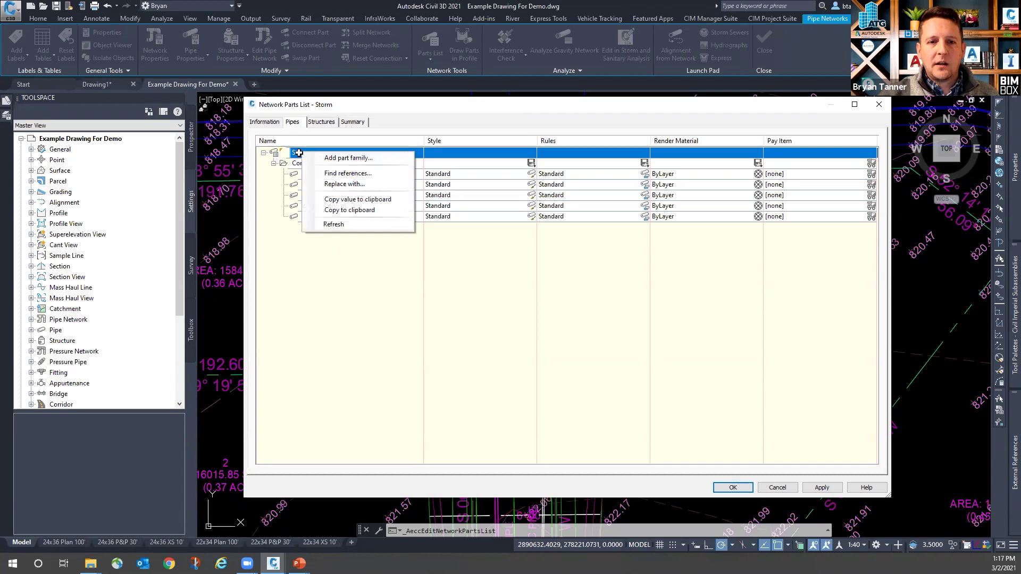
pyautogui.click(381, 160)
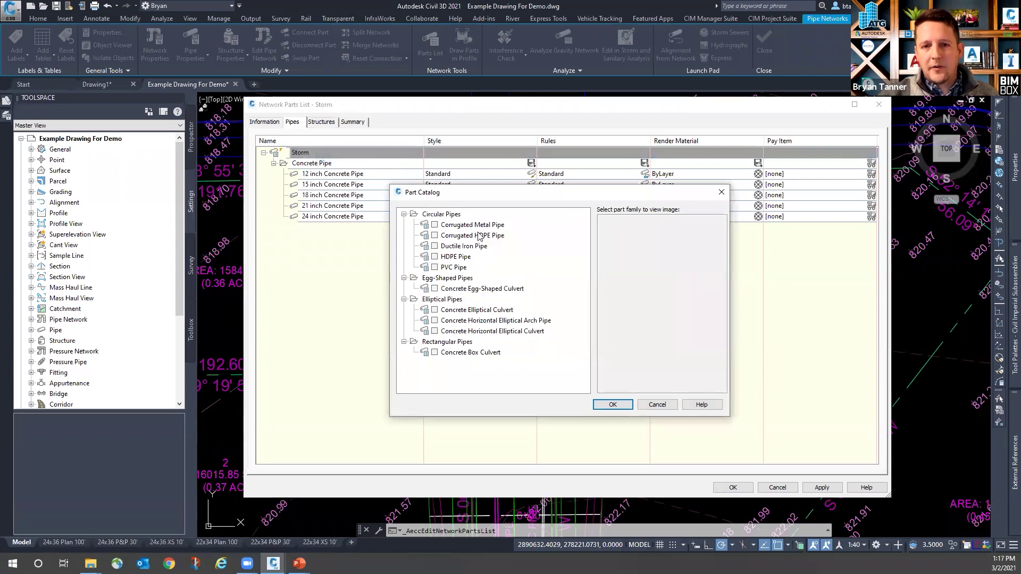
pyautogui.click(435, 224)
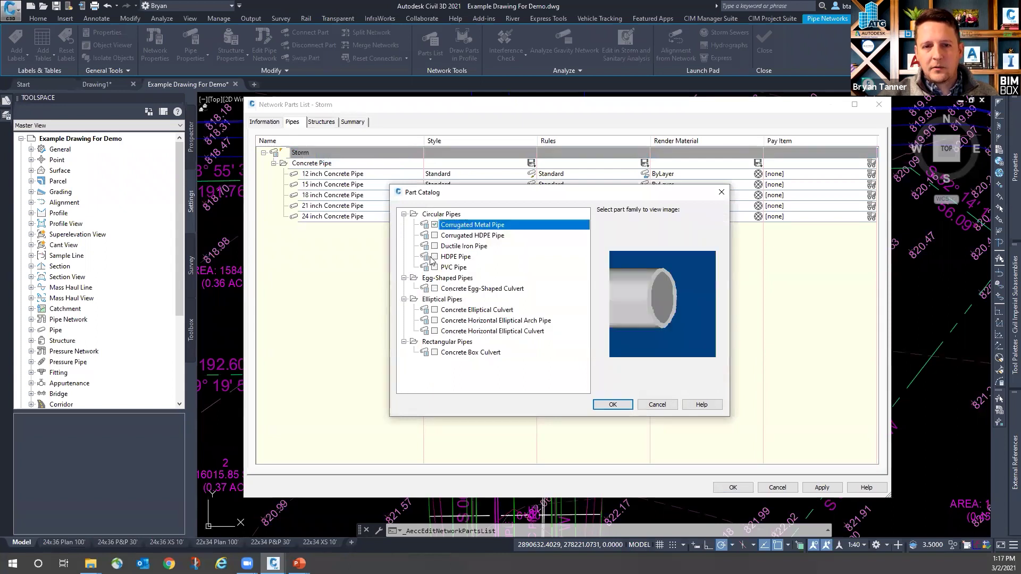
pyautogui.click(434, 289)
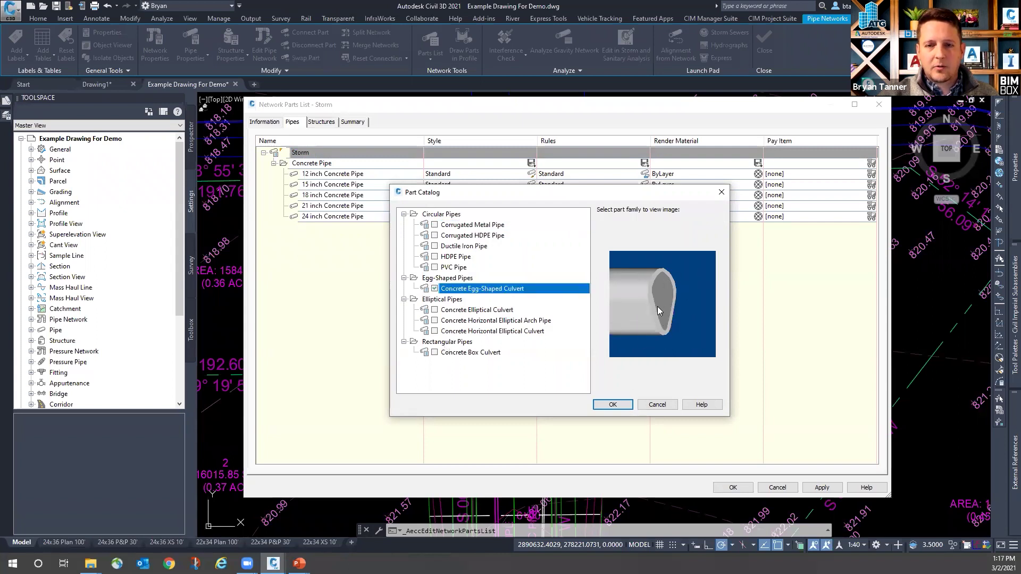
pyautogui.click(434, 289)
pyautogui.click(435, 309)
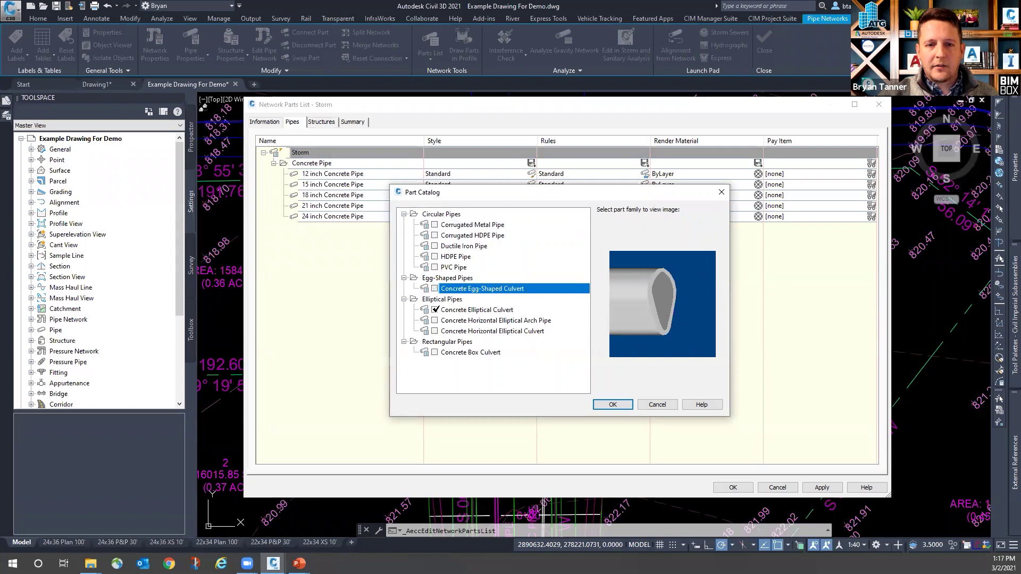
pyautogui.click(434, 310)
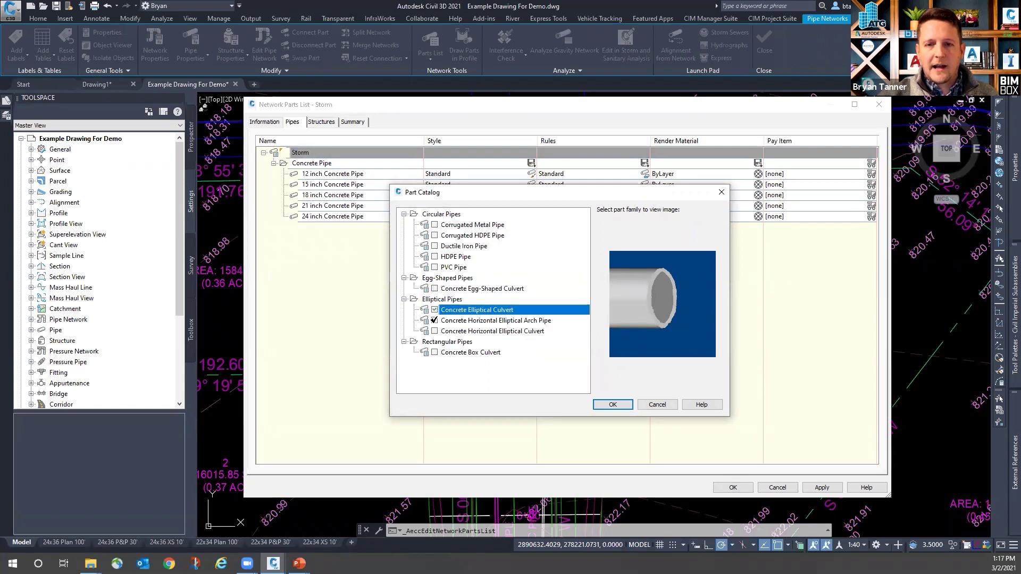
pyautogui.click(434, 320)
pyautogui.click(434, 310)
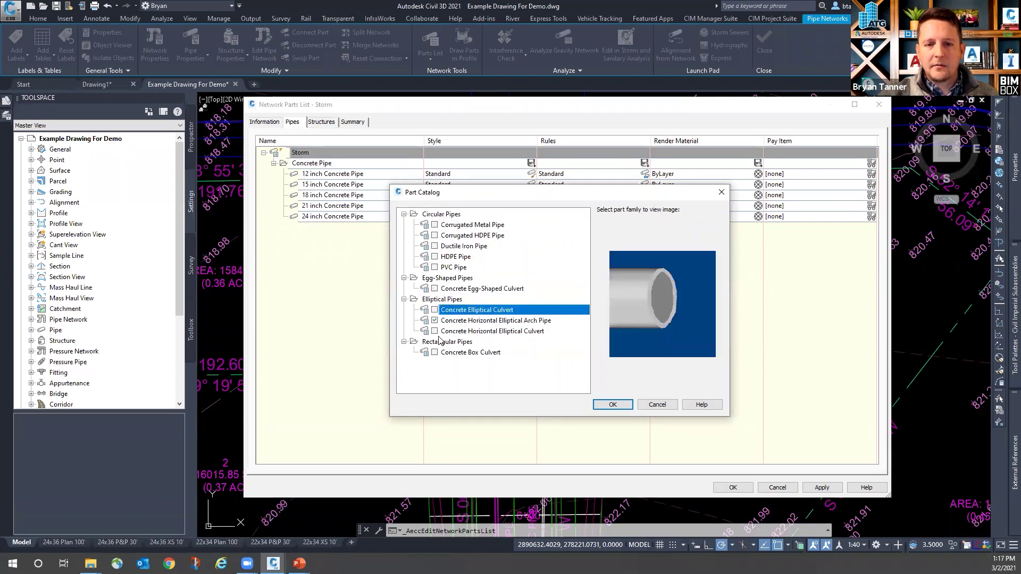
pyautogui.click(441, 321)
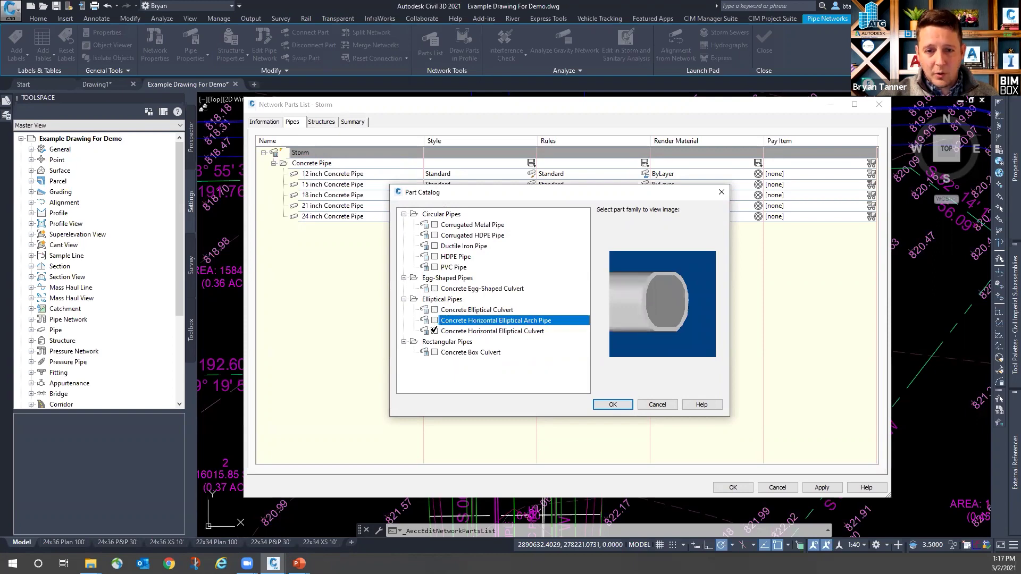
pyautogui.click(435, 352)
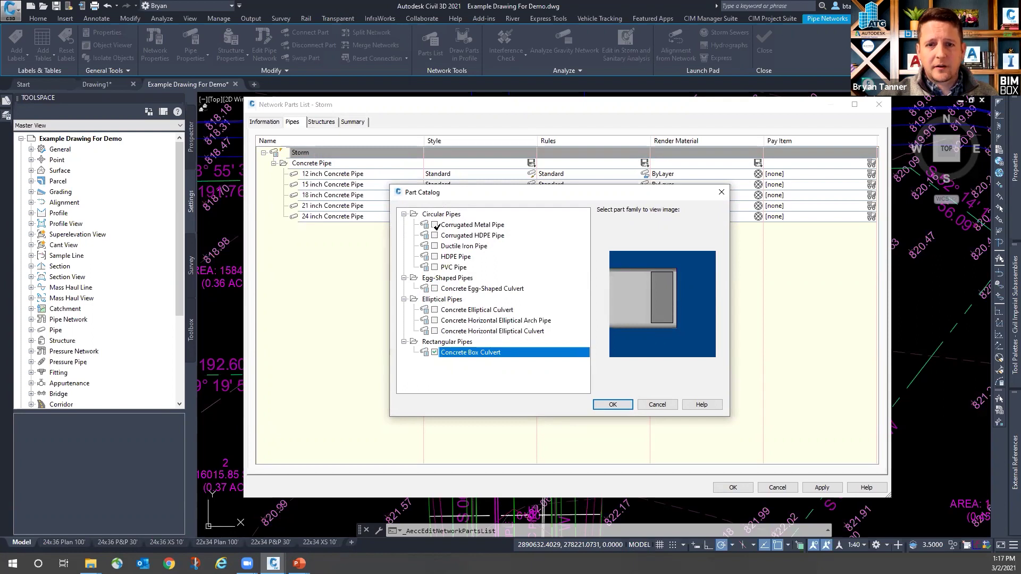
pyautogui.click(435, 352)
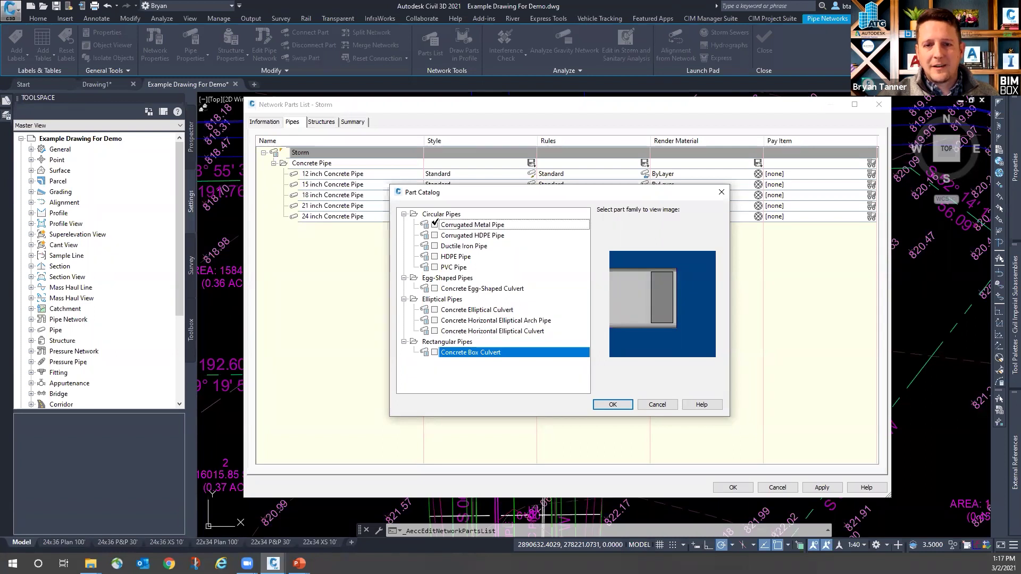
# Step: Add the Corrugated Metal Pipe and Ductile Iron Pipe families to the Storm parts list
pyautogui.click(435, 225)
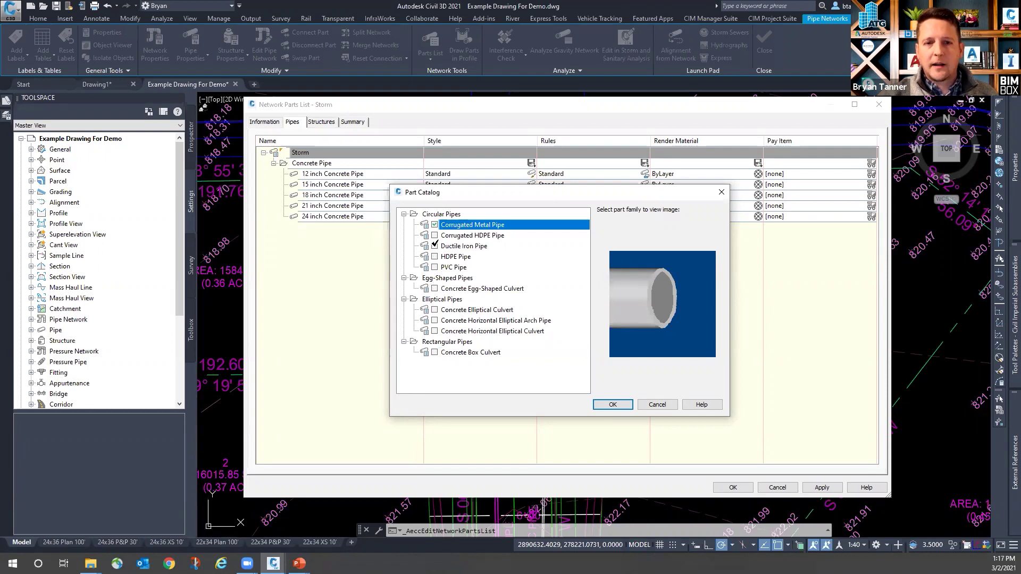
pyautogui.click(434, 246)
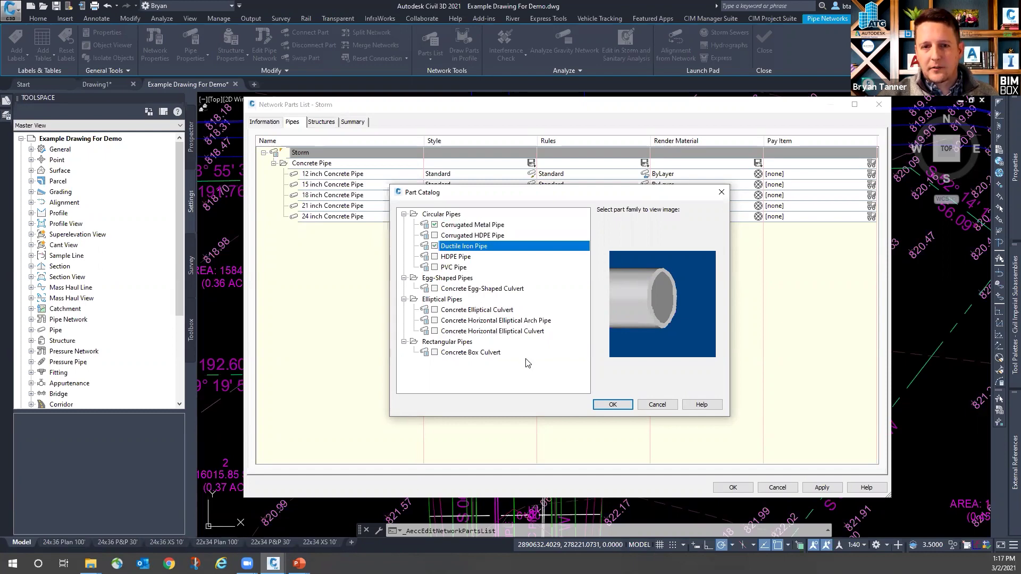
pyautogui.click(613, 405)
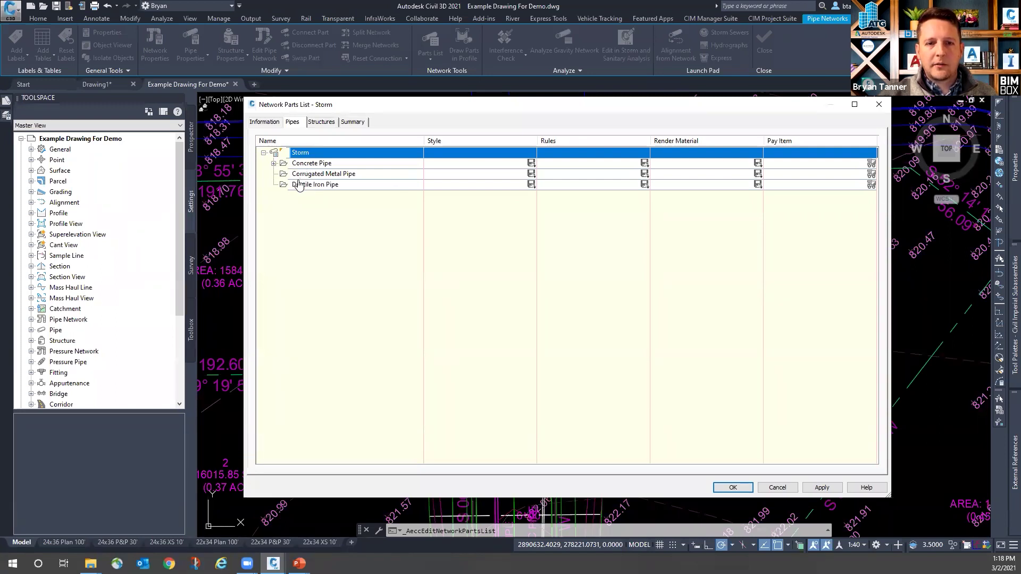
# Step: Expand the Concrete Pipe family's sizes and open the Part Size Creator for the Corrugated Metal Pipe family
pyautogui.click(273, 164)
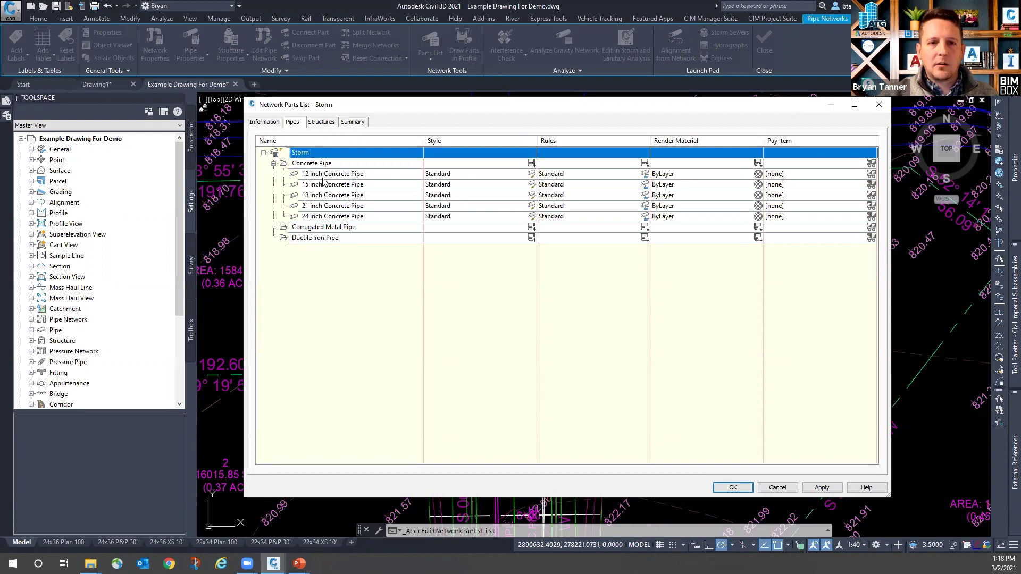
pyautogui.rightClick(302, 228)
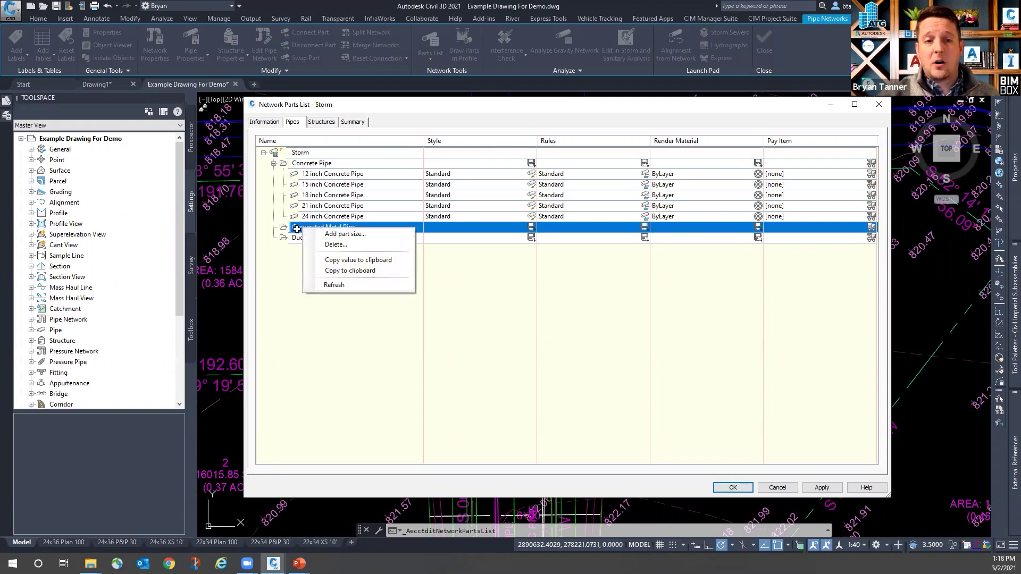
pyautogui.click(297, 230)
pyautogui.rightClick(302, 229)
pyautogui.click(303, 229)
pyautogui.rightClick(306, 229)
pyautogui.click(357, 239)
pyautogui.rightClick(331, 230)
pyautogui.click(356, 239)
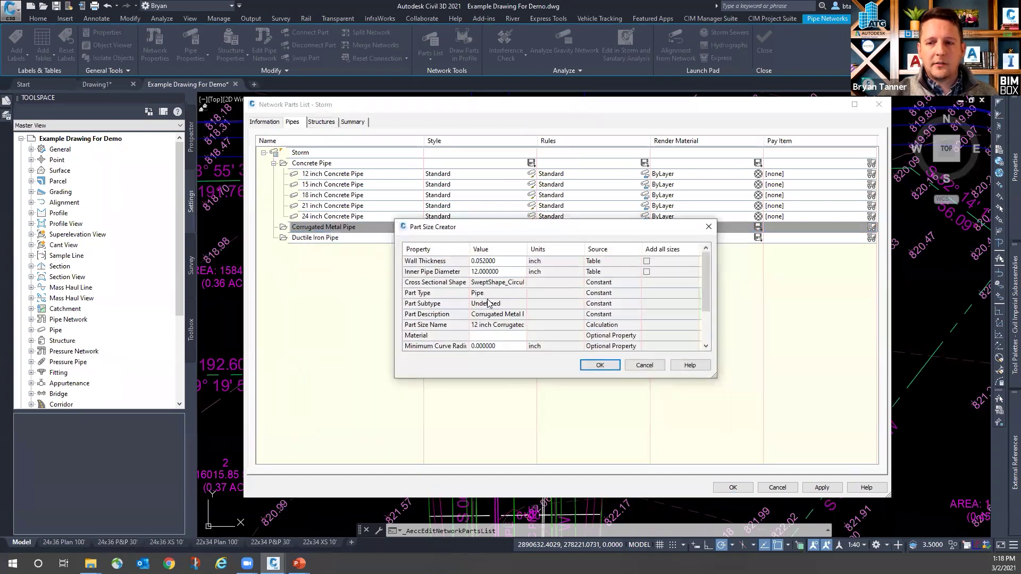
# Step: Review the available inner pipe diameters and add all of these sizes to the Corrugated Metal Pipe family
pyautogui.moveTo(518, 235); pyautogui.dragTo(456, 206)
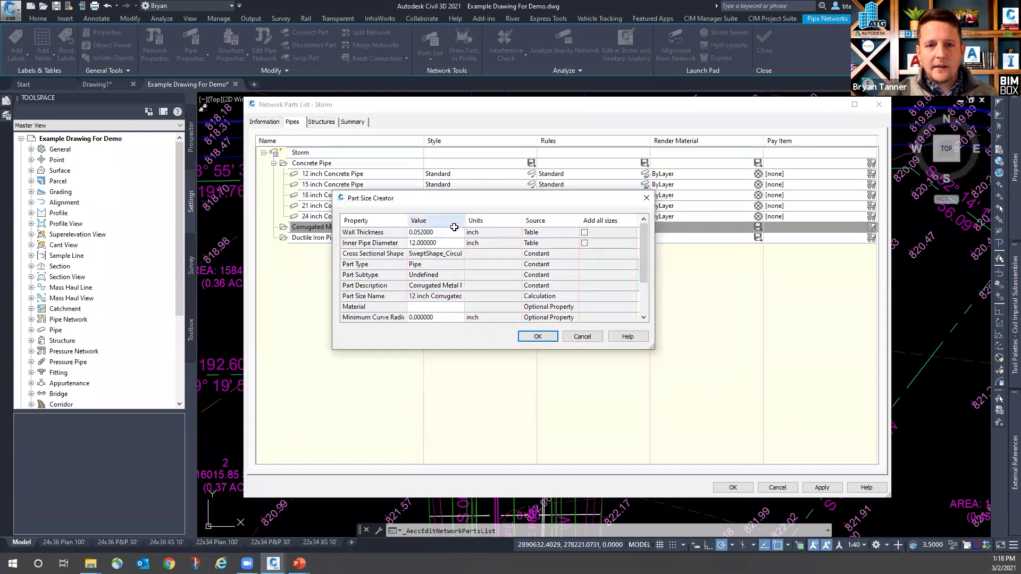
pyautogui.click(458, 247)
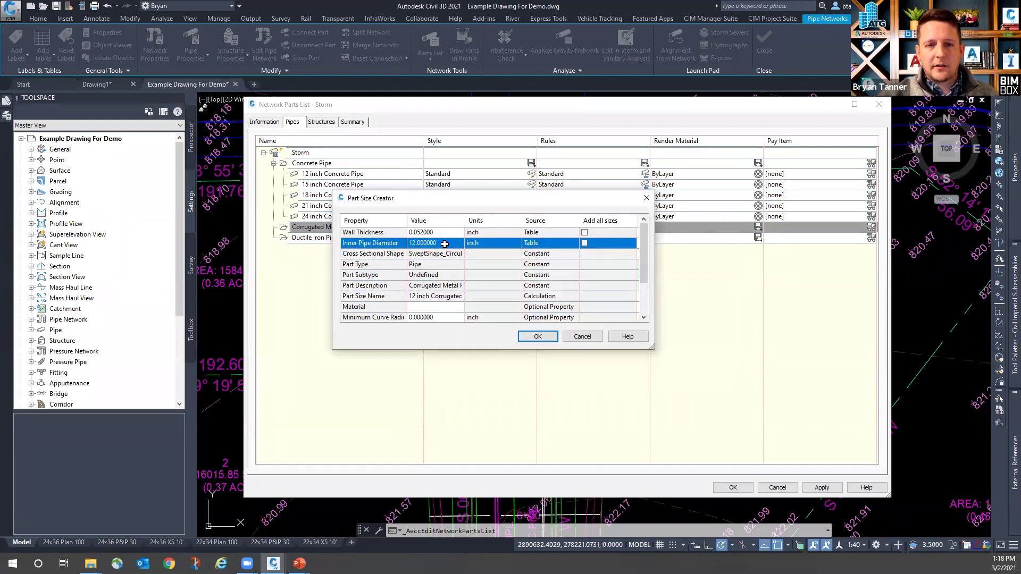
pyautogui.click(460, 245)
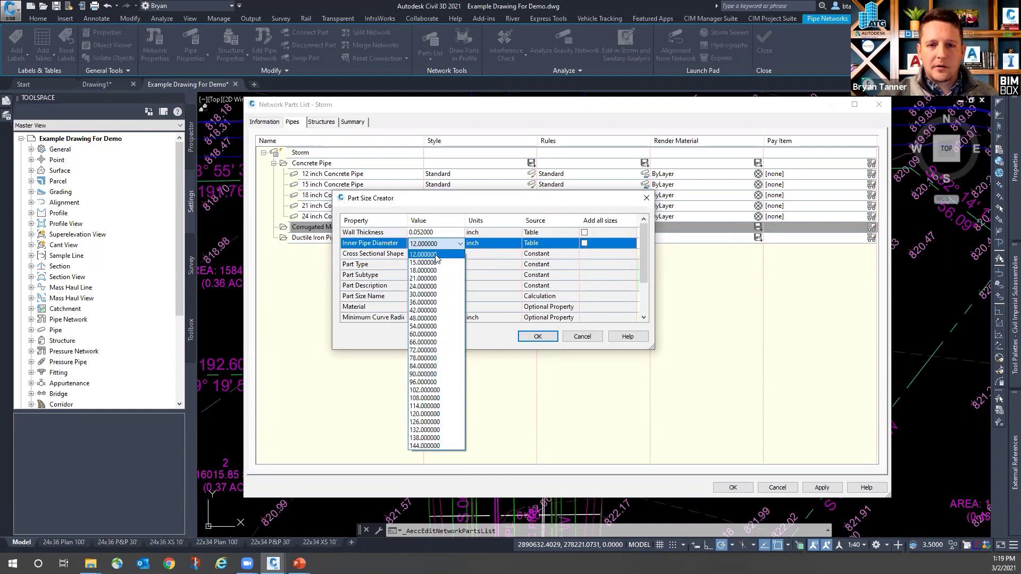
pyautogui.click(586, 248)
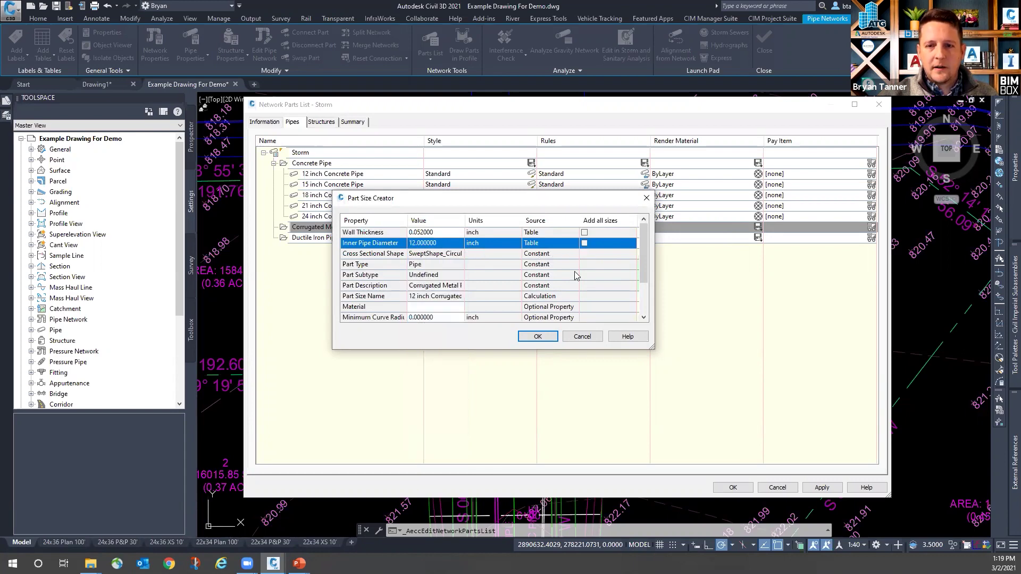
pyautogui.click(584, 243)
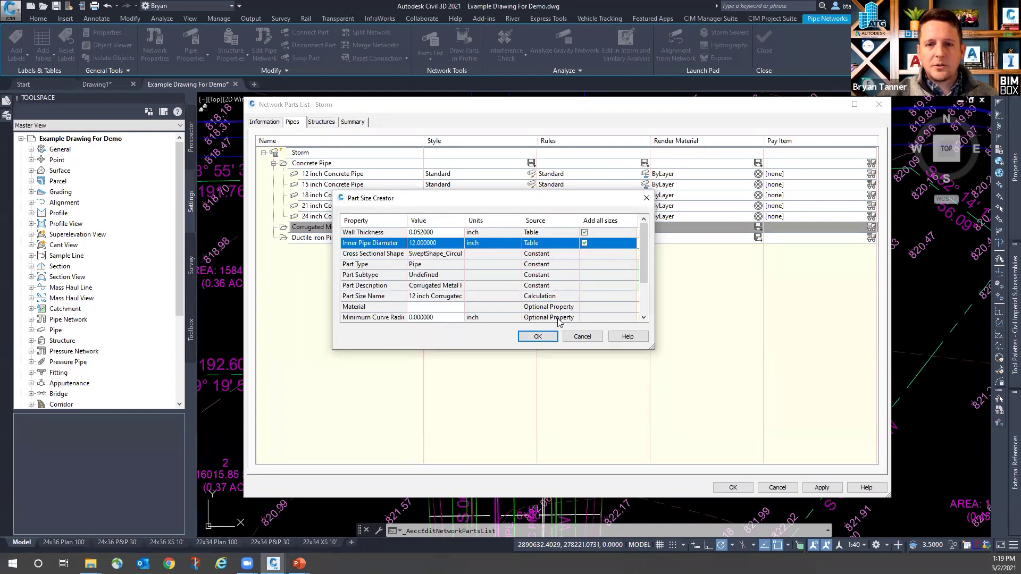
pyautogui.click(538, 337)
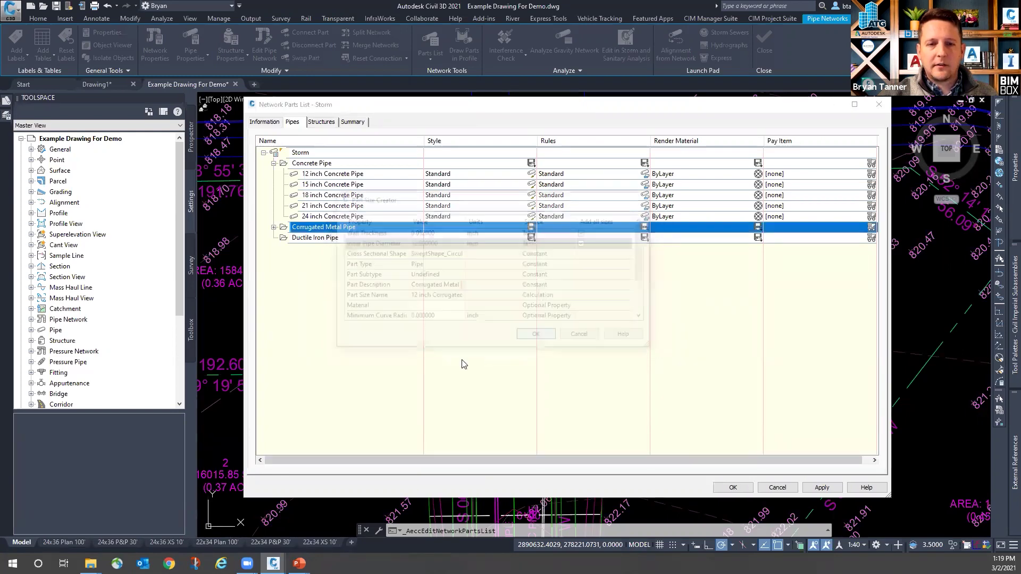
# Step: Expand the Corrugated Metal Pipe family and delete its 42 inch and 78 inch pipe sizes
pyautogui.click(273, 228)
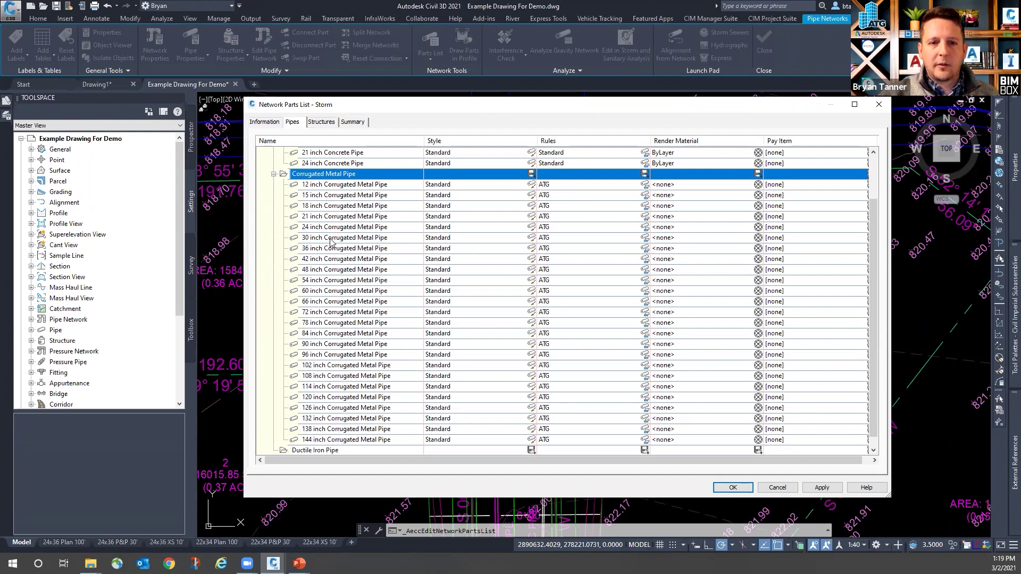
pyautogui.click(322, 228)
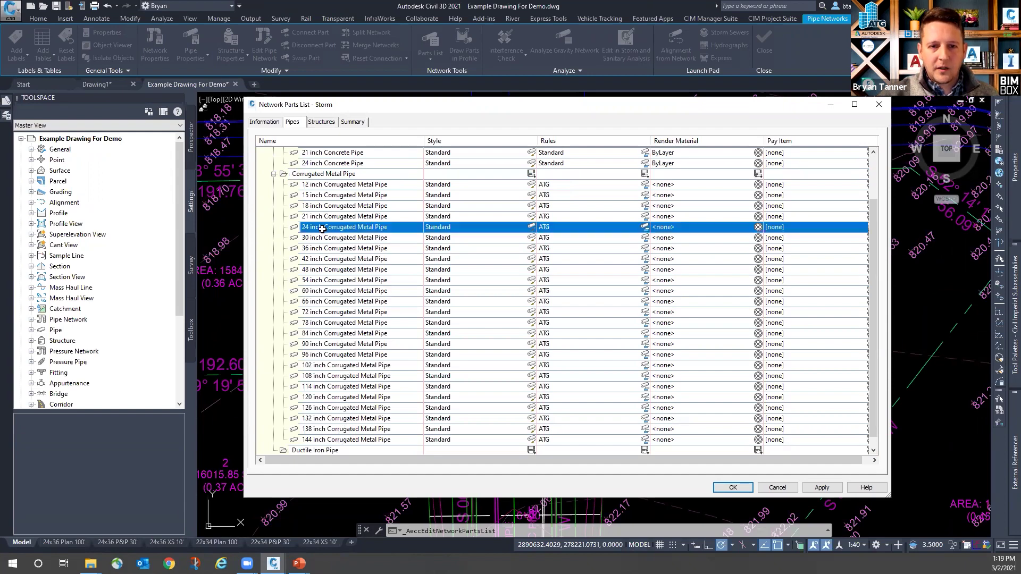
pyautogui.click(318, 259)
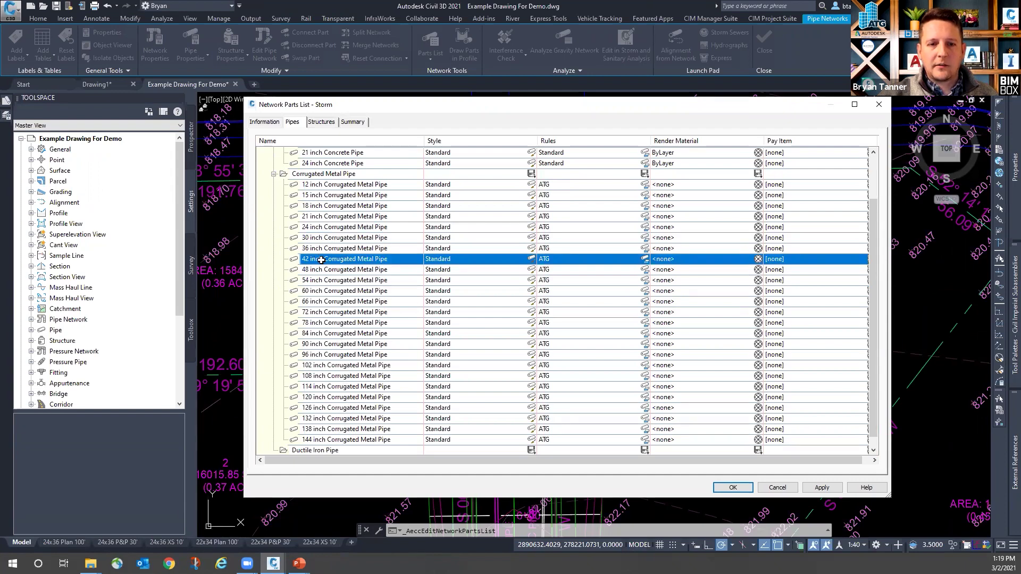
pyautogui.rightClick(321, 260)
pyautogui.click(356, 267)
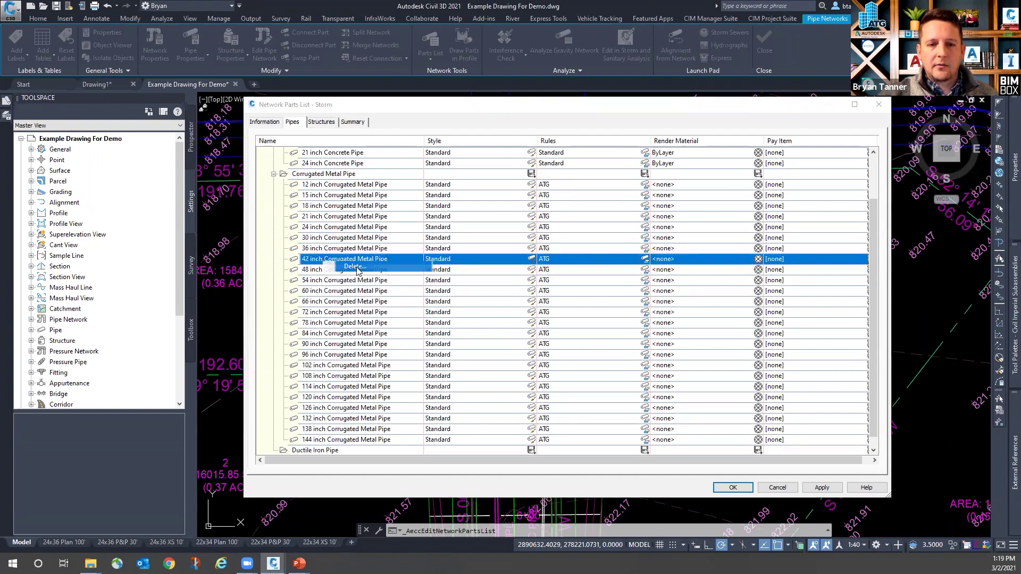
pyautogui.press('Return')
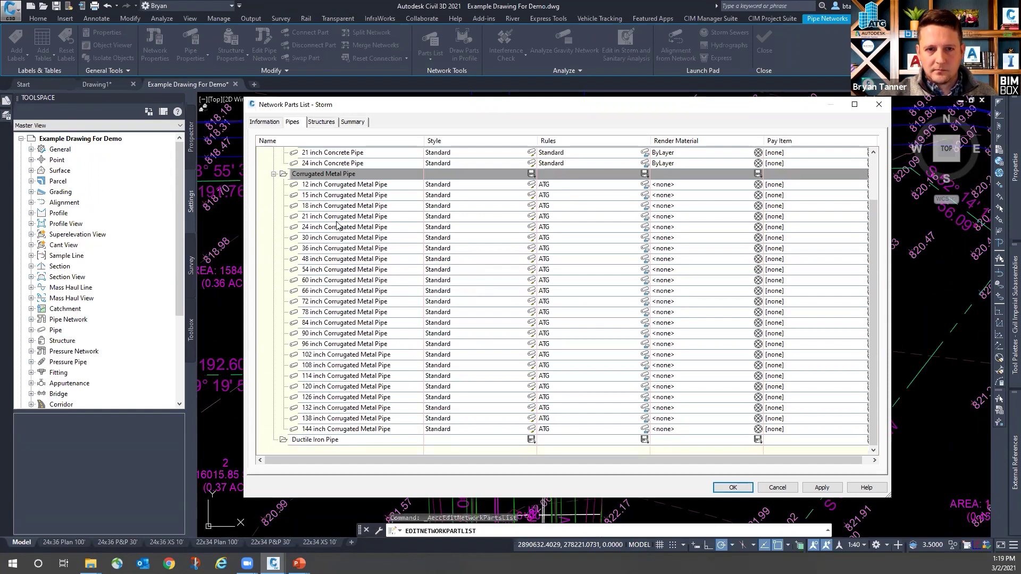
pyautogui.rightClick(318, 312)
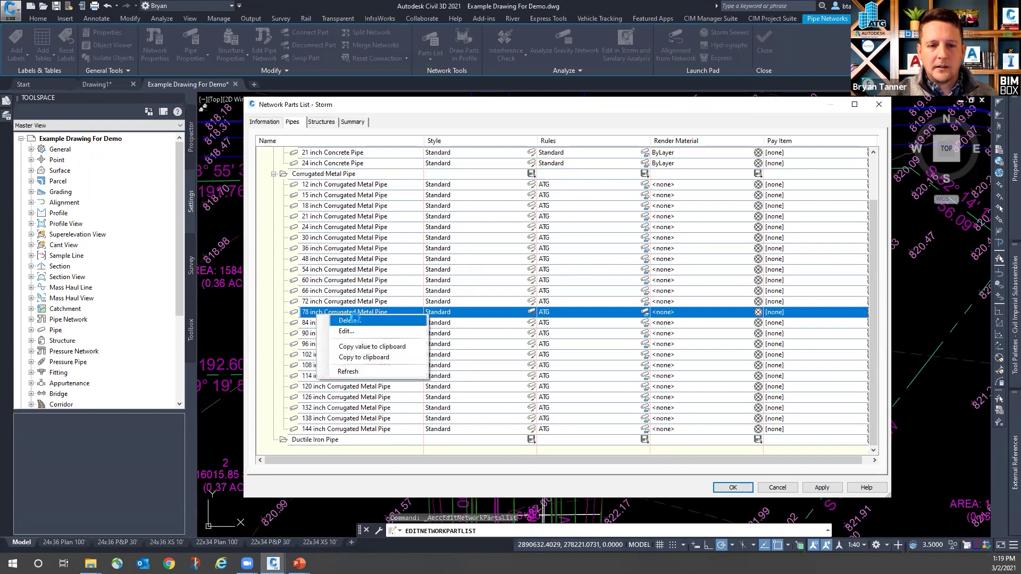
pyautogui.click(350, 321)
pyautogui.press('Return')
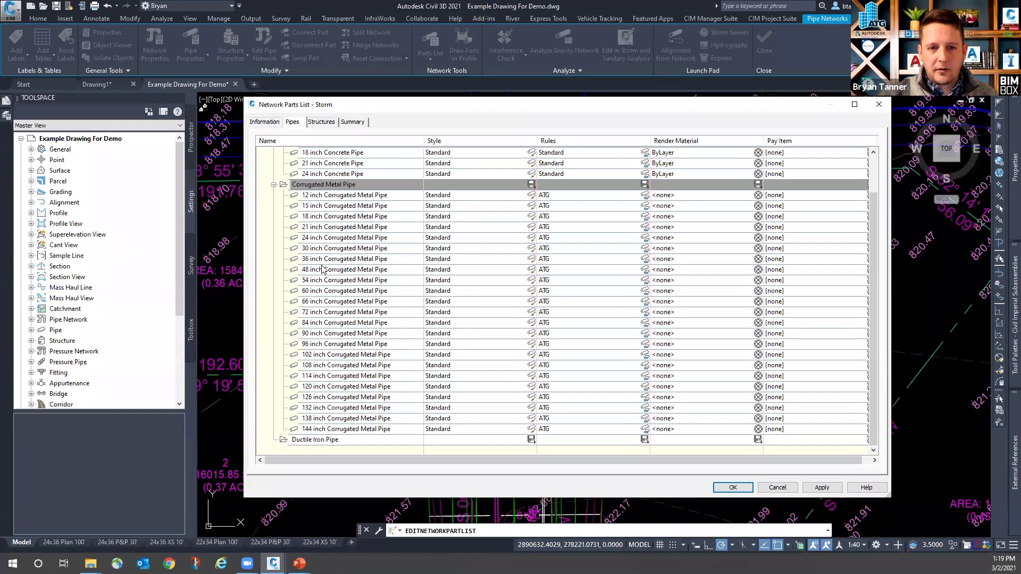
# Step: Add a part size with a 42 inch inner pipe diameter to the Corrugated Metal Pipe family
pyautogui.rightClick(314, 185)
pyautogui.click(354, 193)
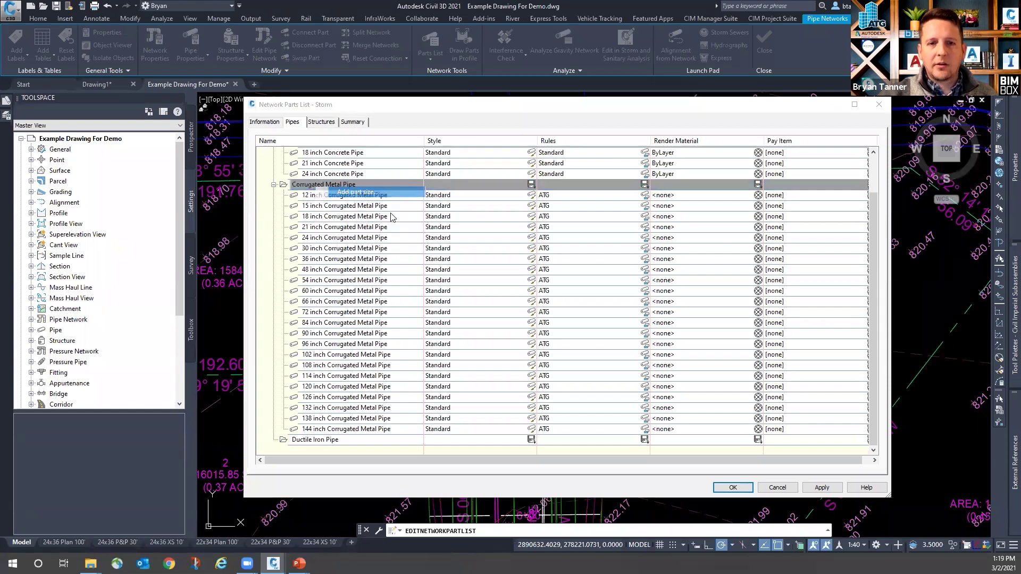
pyautogui.click(451, 243)
pyautogui.click(451, 244)
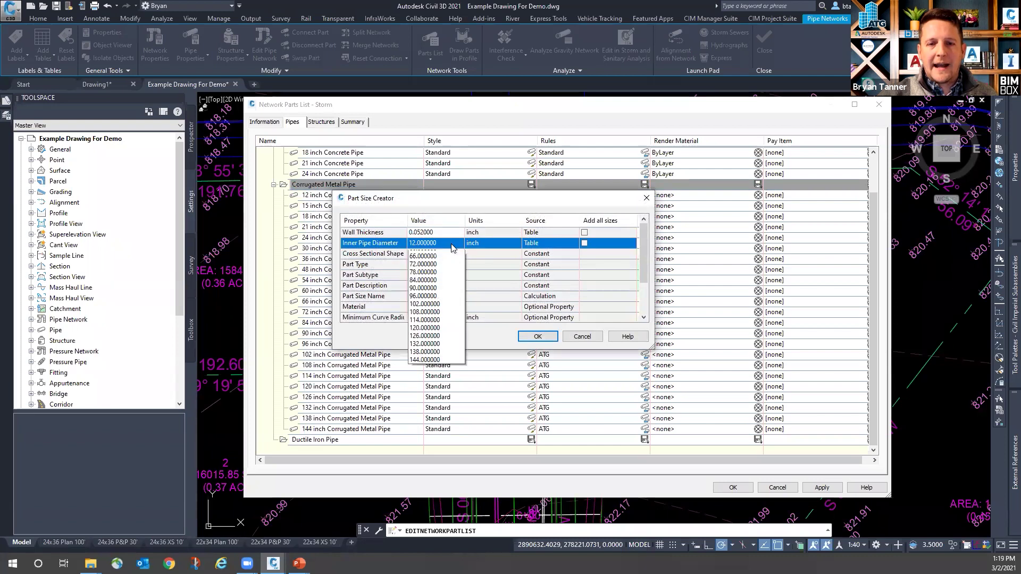
pyautogui.click(428, 311)
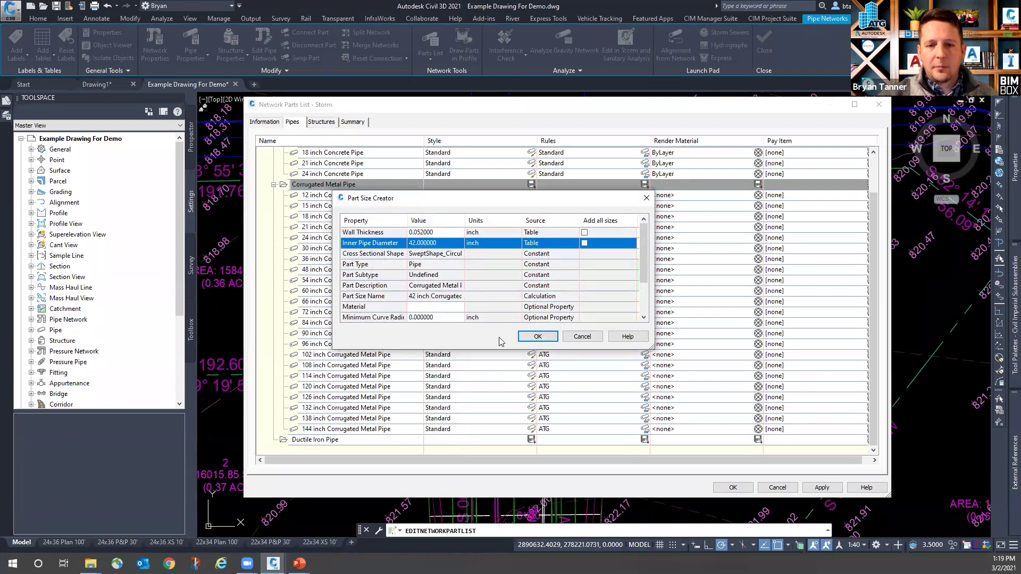
pyautogui.click(538, 337)
# Step: Add a part size with a 78 inch inner pipe diameter to the Corrugated Metal Pipe family
pyautogui.rightClick(327, 226)
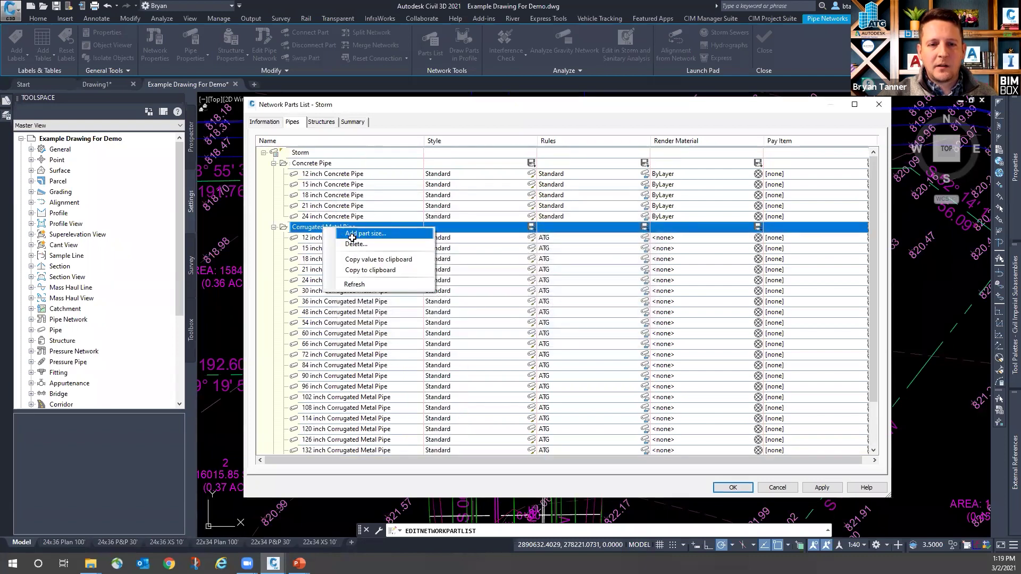
pyautogui.click(336, 233)
pyautogui.click(454, 243)
pyautogui.click(460, 245)
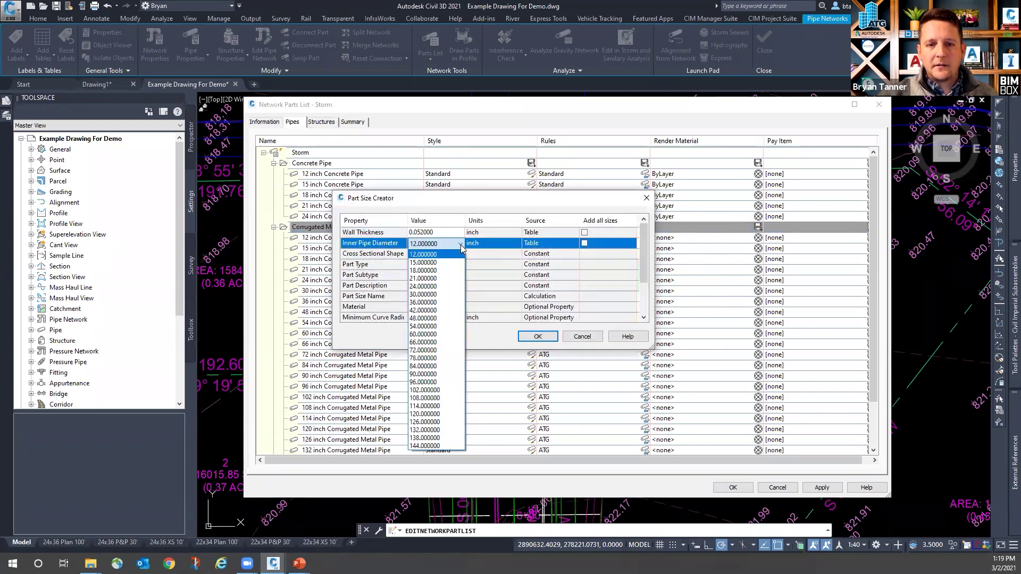
pyautogui.click(429, 358)
pyautogui.click(538, 337)
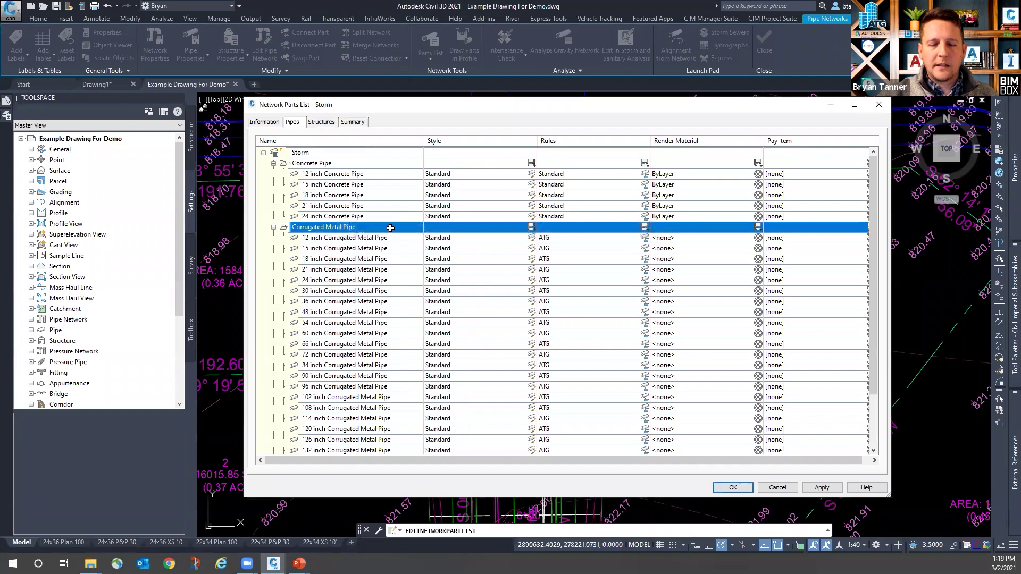
# Step: Try to delete the 48 inch through 144 inch sizes of the Corrugated Metal Pipe family as one multiple selection
pyautogui.scroll(-2, 399, 234)
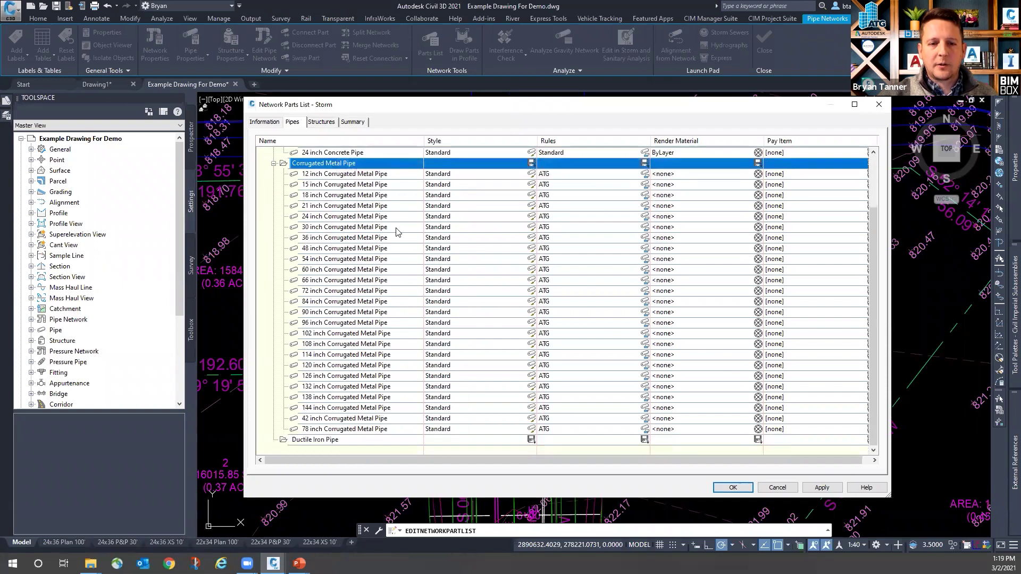
pyautogui.click(328, 419)
pyautogui.click(329, 419)
pyautogui.press('Escape')
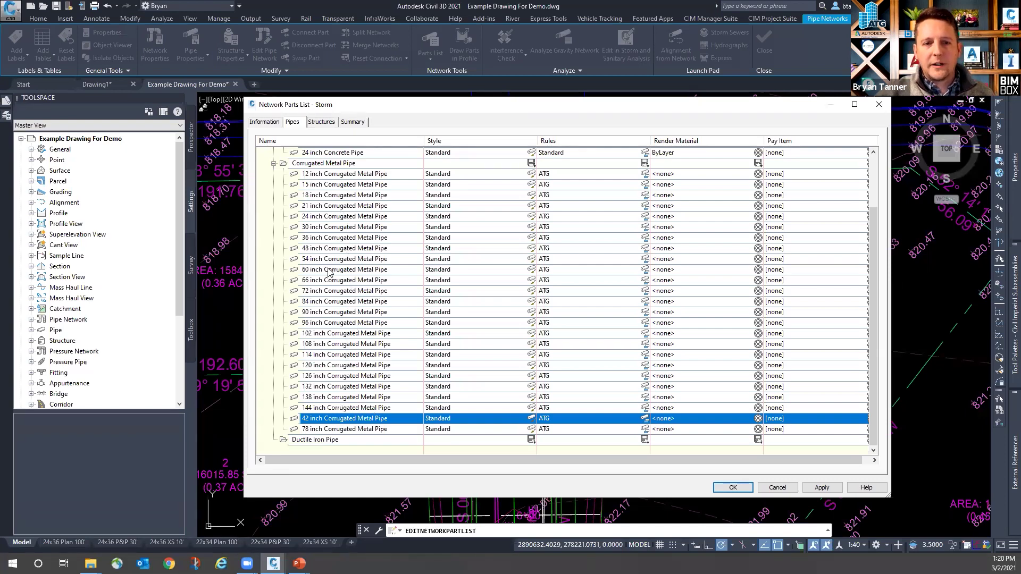
pyautogui.click(320, 249)
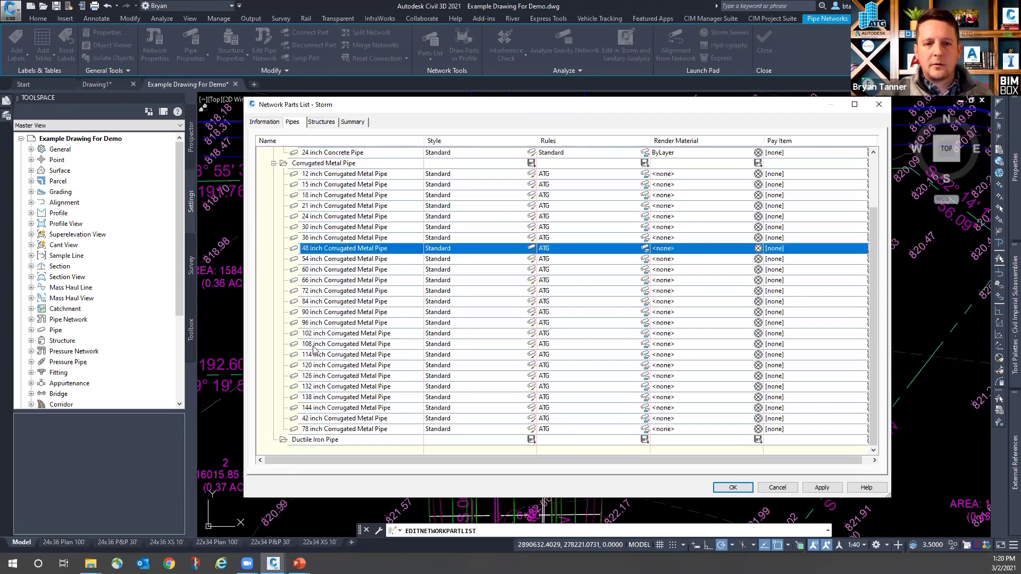
pyautogui.keyDown('shift'); pyautogui.click(312, 408); pyautogui.keyUp('shift')
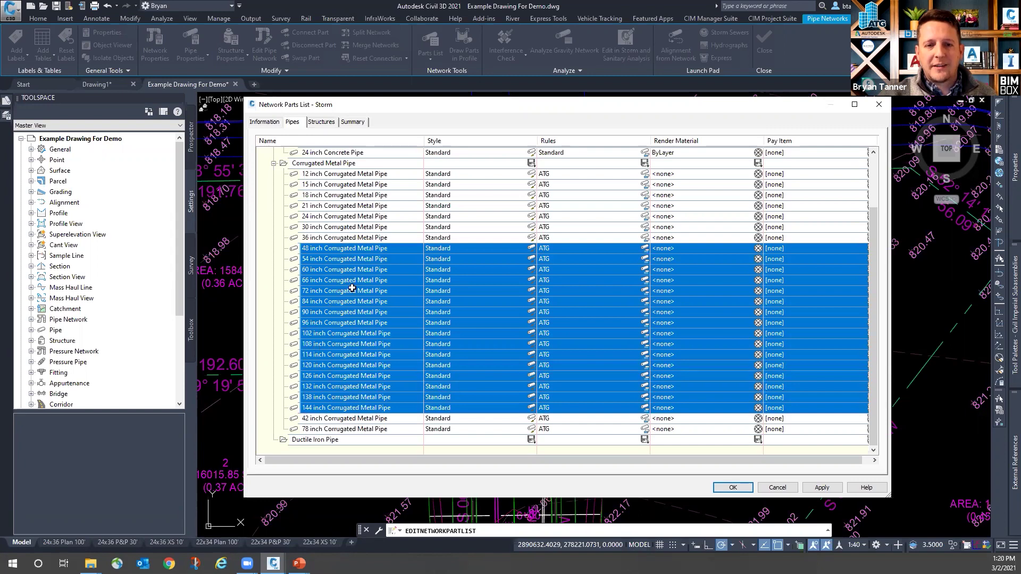
pyautogui.rightClick(335, 252)
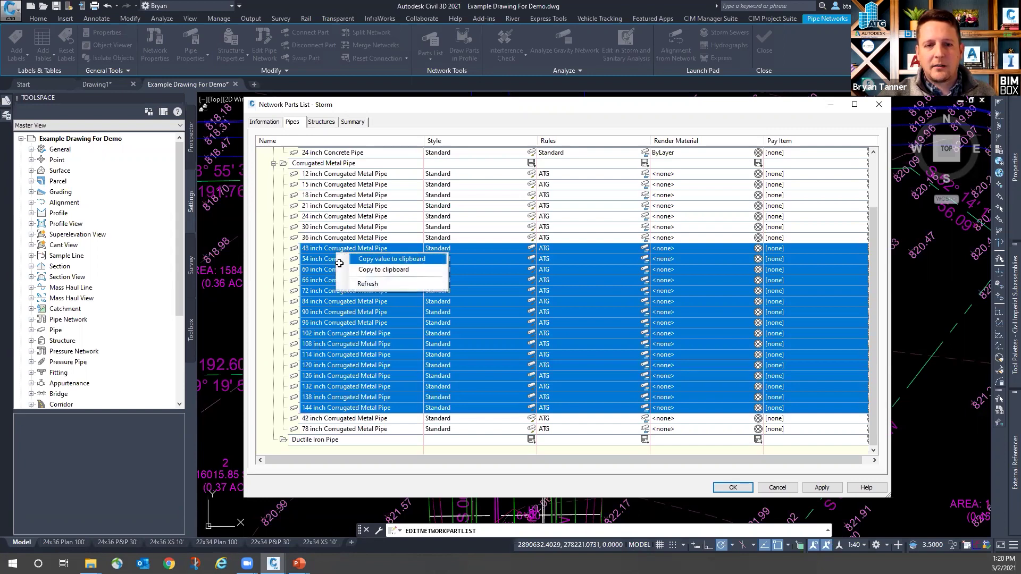
pyautogui.rightClick(319, 250)
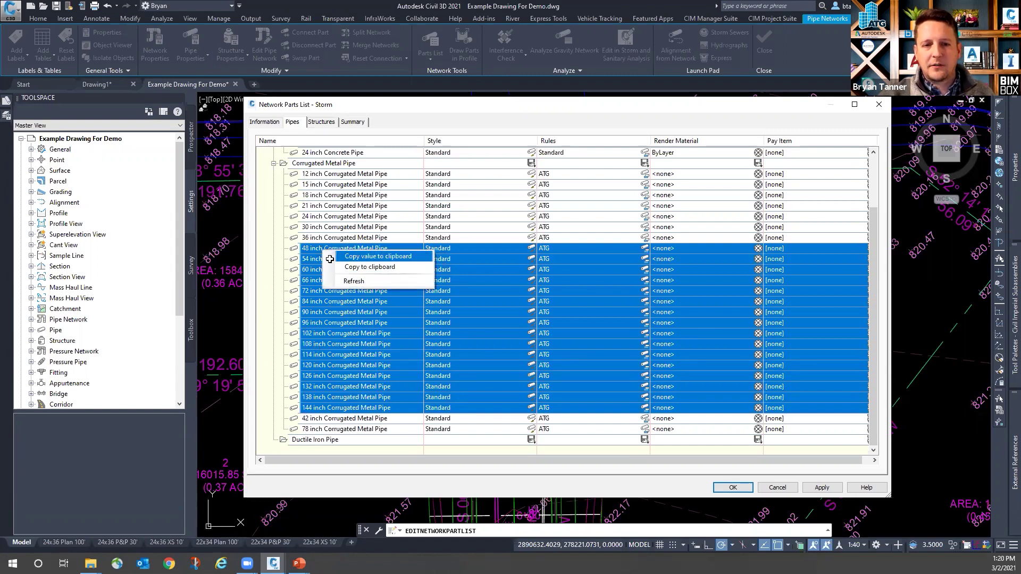
pyautogui.rightClick(313, 251)
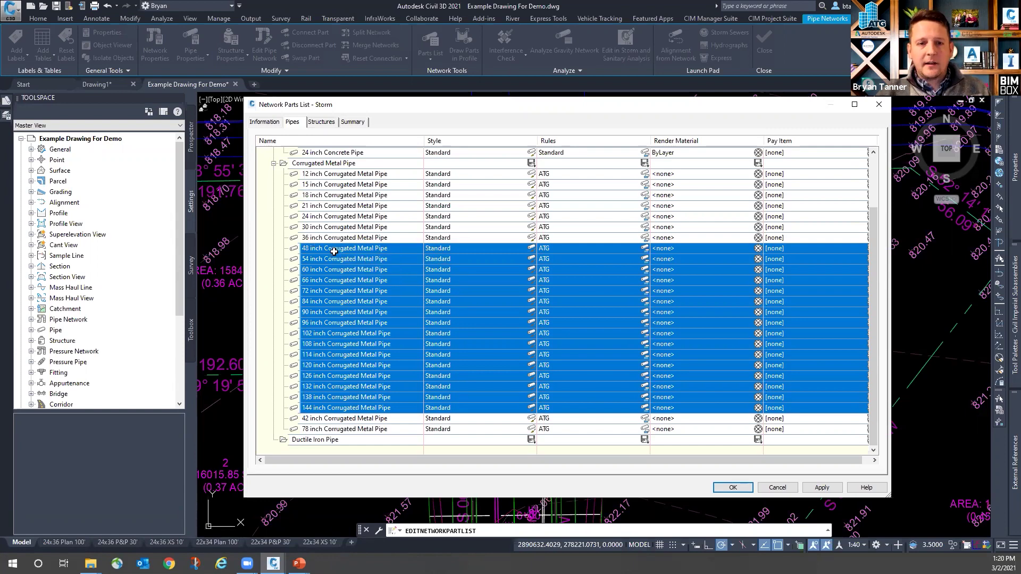
# Step: Delete the 48 inch and 54 inch part sizes individually from the Corrugated Metal Pipe family
pyautogui.click(330, 259)
pyautogui.keyDown('ctrl'); pyautogui.click(331, 257); pyautogui.keyUp('ctrl')
pyautogui.click(330, 250)
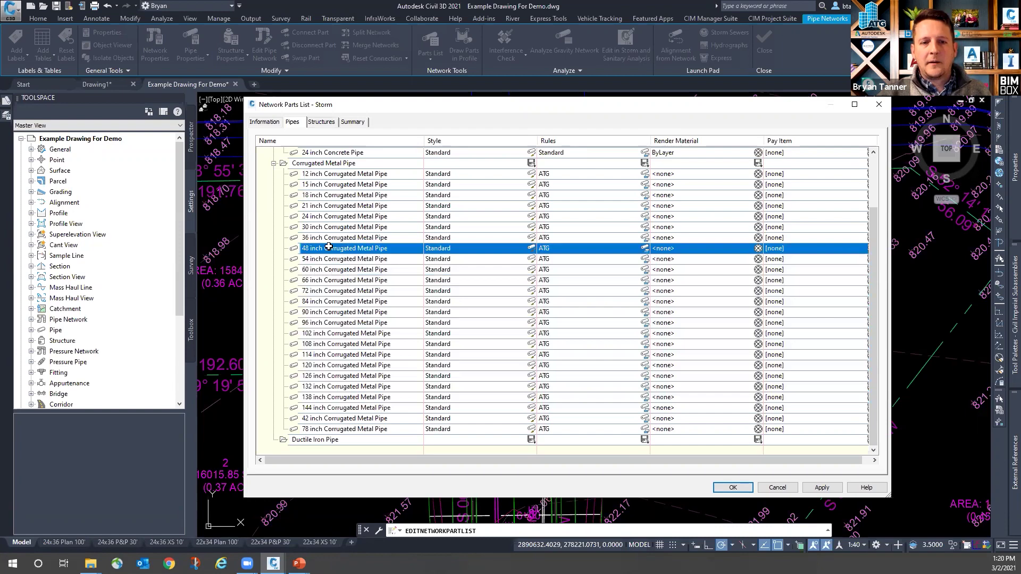
pyautogui.rightClick(331, 249)
pyautogui.click(351, 308)
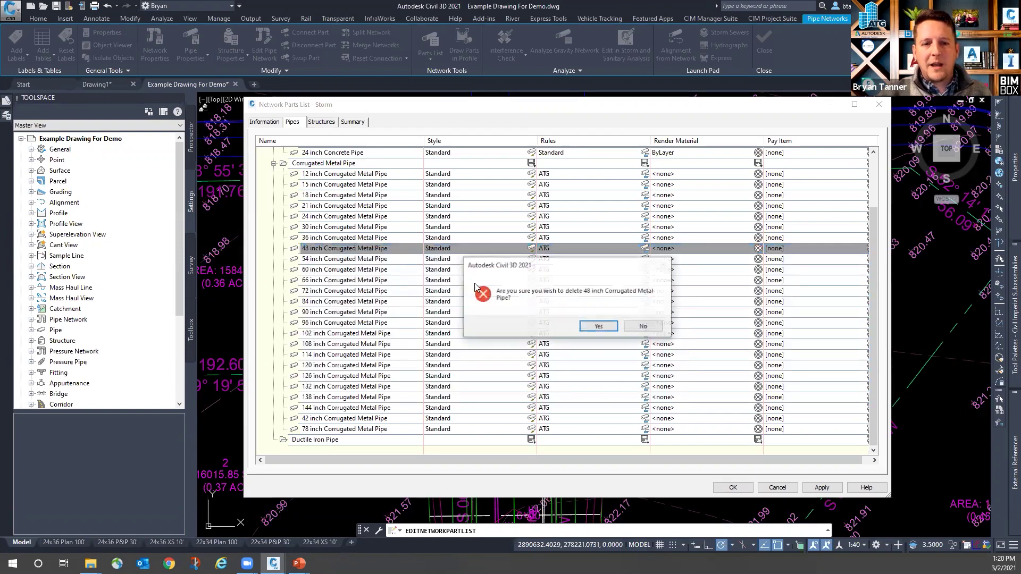
pyautogui.click(594, 327)
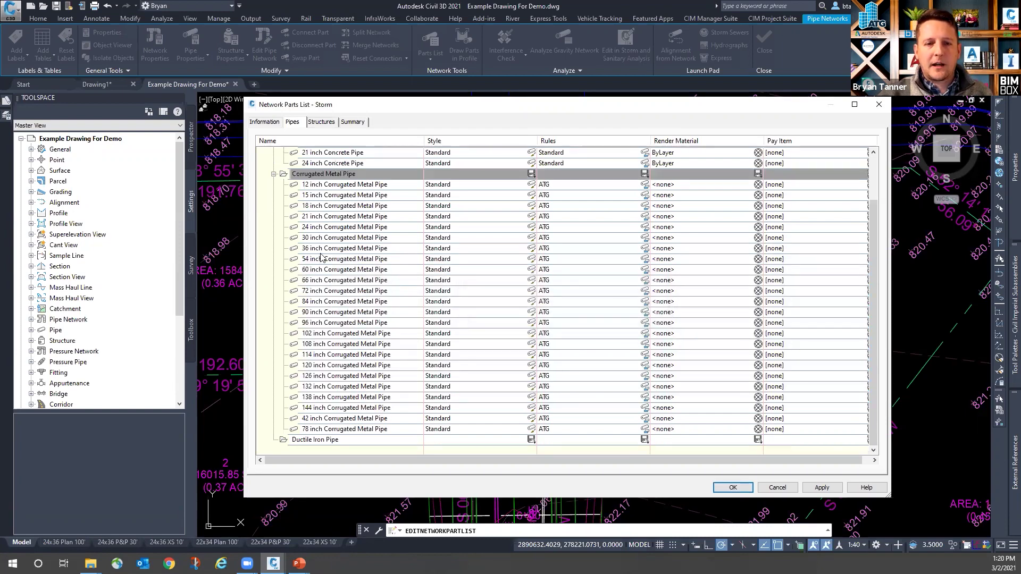
pyautogui.click(323, 259)
pyautogui.rightClick(334, 260)
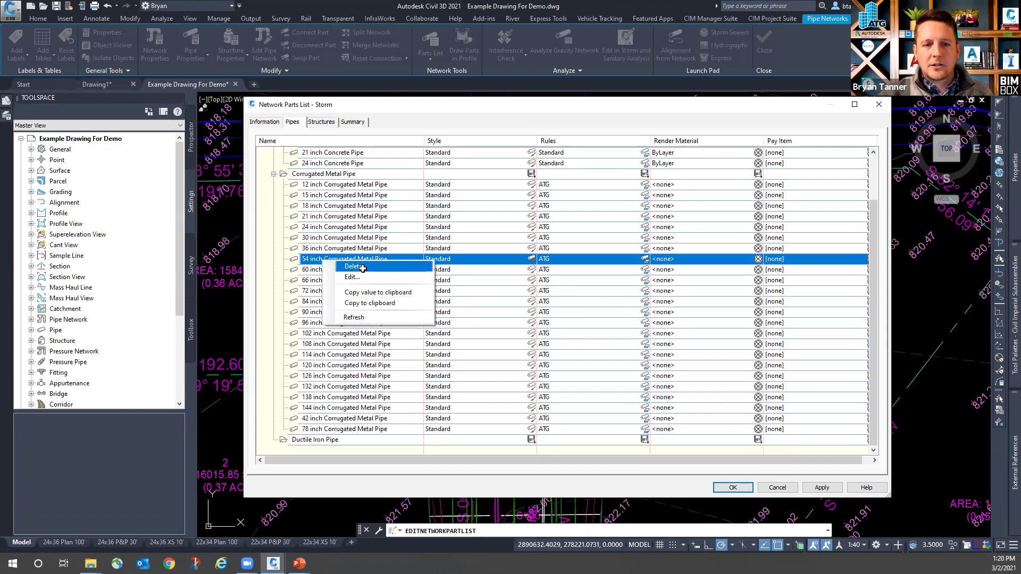
pyautogui.click(353, 266)
pyautogui.click(593, 329)
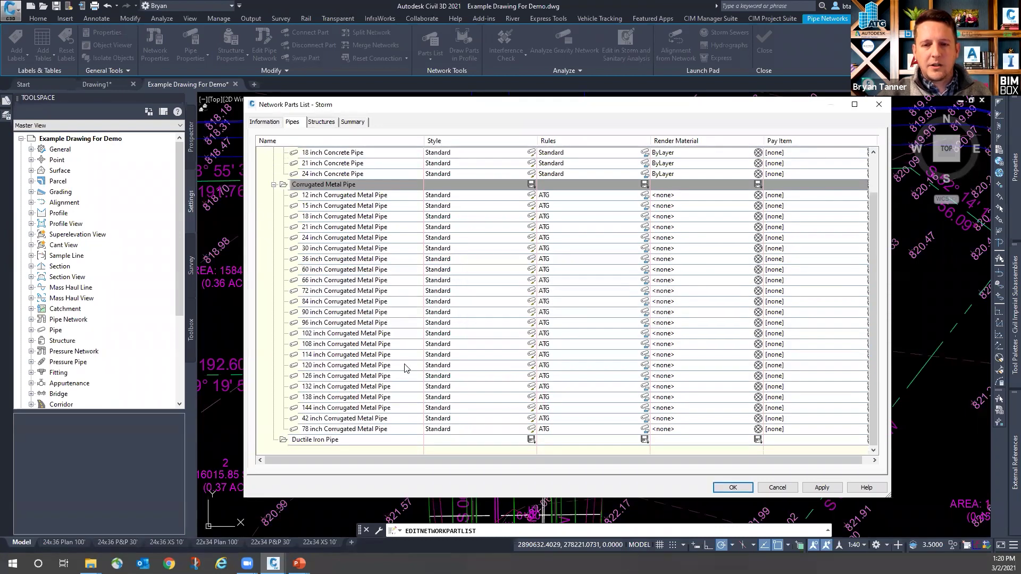
# Step: Delete the 60 inch and 66 inch part sizes from the Corrugated Metal Pipe family
pyautogui.rightClick(326, 271)
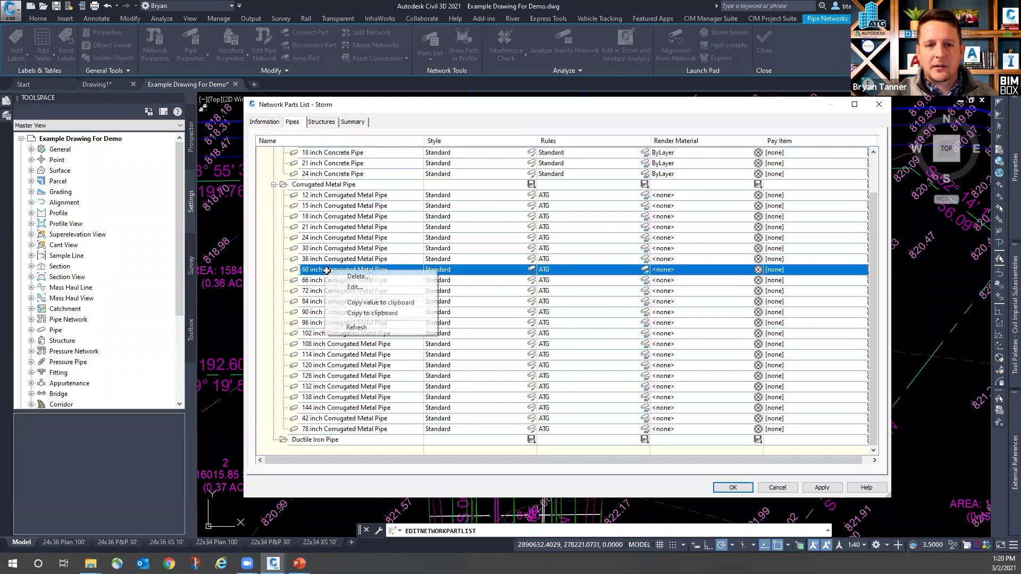
pyautogui.click(365, 276)
pyautogui.click(597, 327)
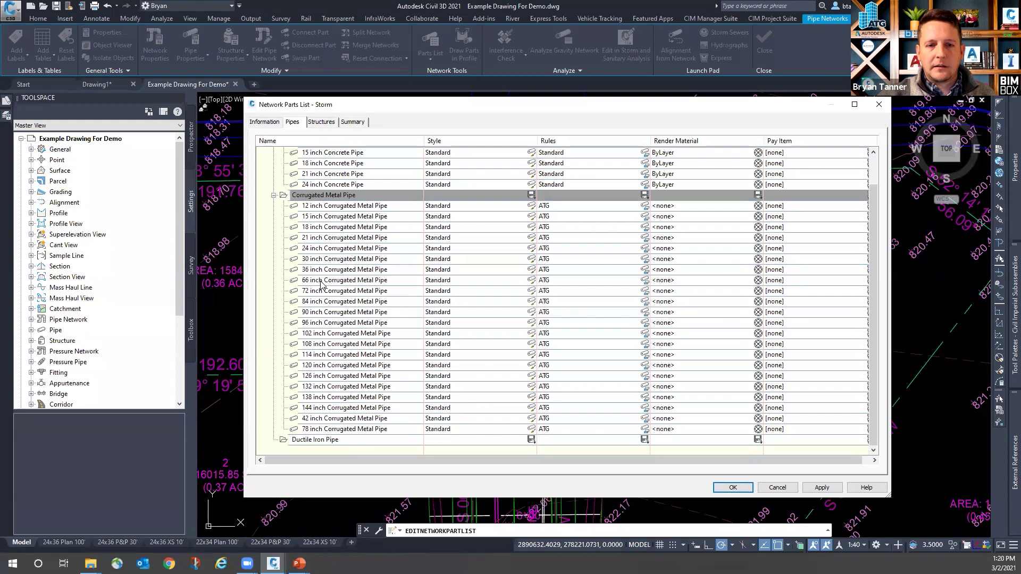
pyautogui.rightClick(322, 281)
pyautogui.click(351, 290)
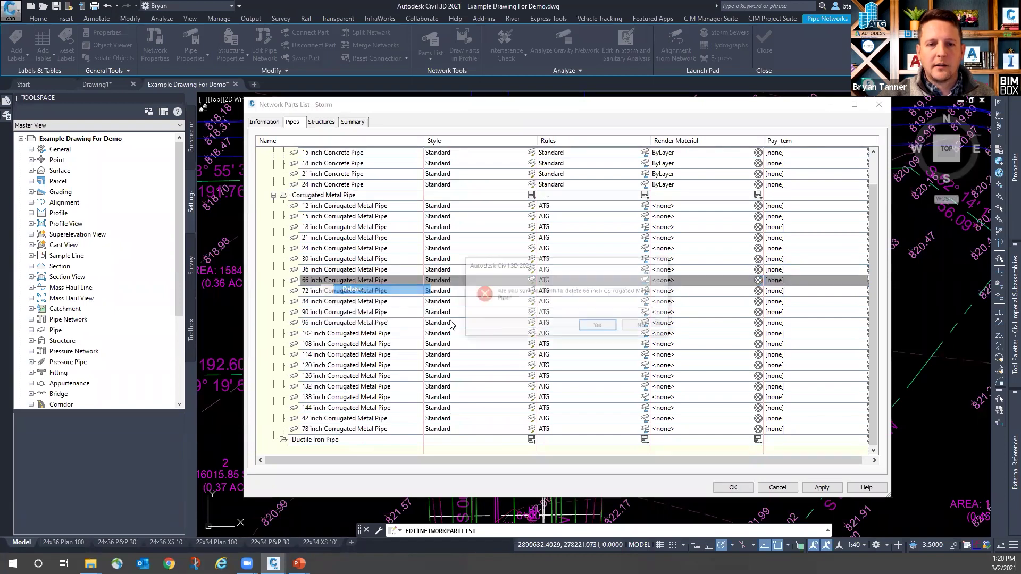
pyautogui.click(596, 327)
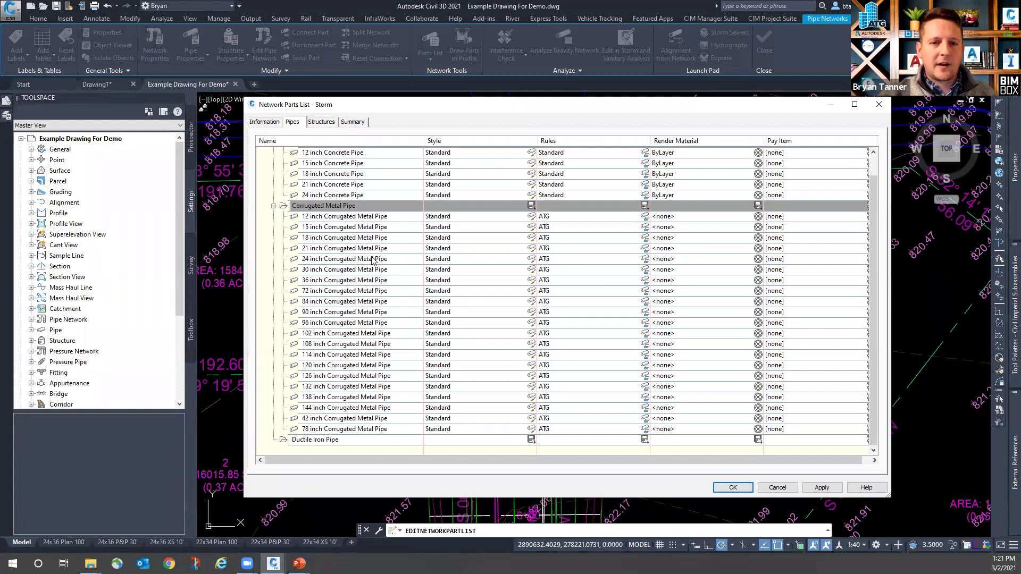
# Step: Add all inner pipe diameter sizes to the Ductile Iron Pipe family and expand it to show them
pyautogui.click(273, 207)
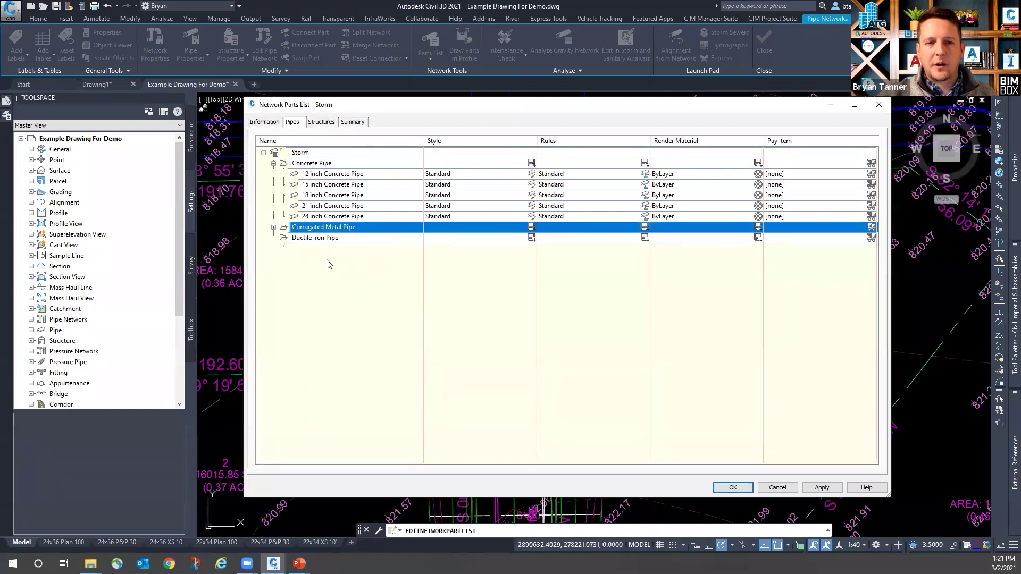
pyautogui.rightClick(309, 239)
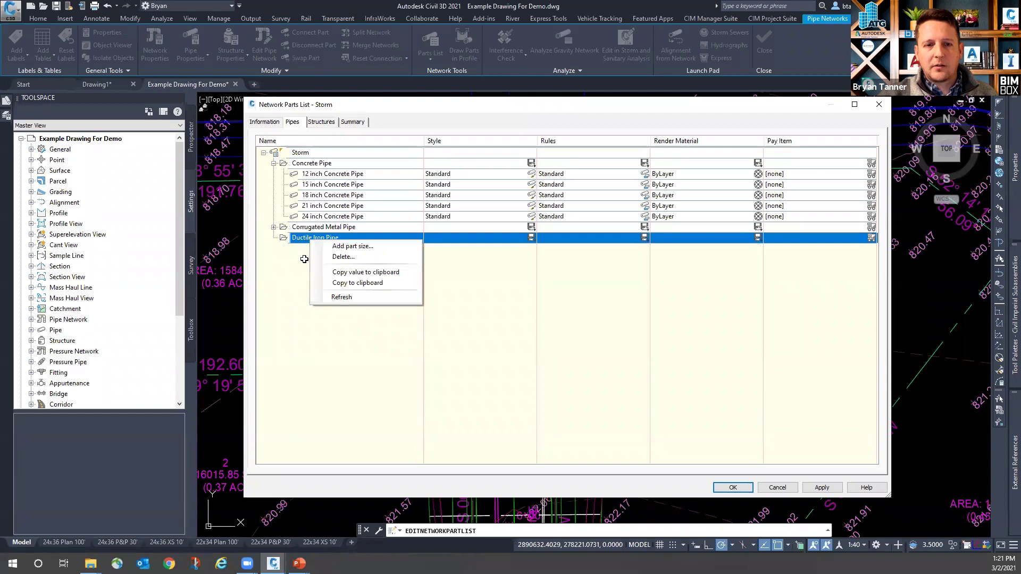
pyautogui.click(337, 246)
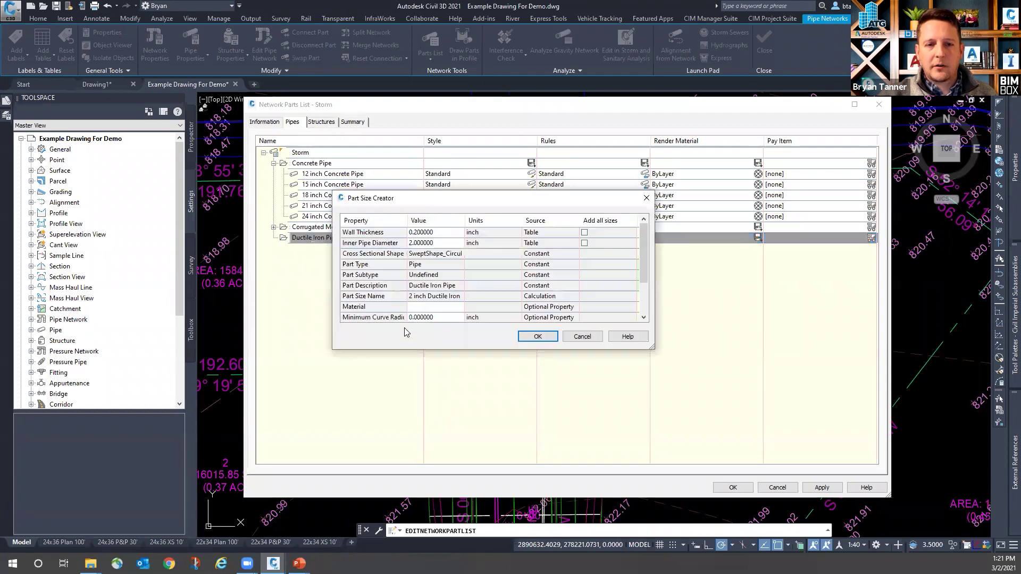
pyautogui.click(447, 244)
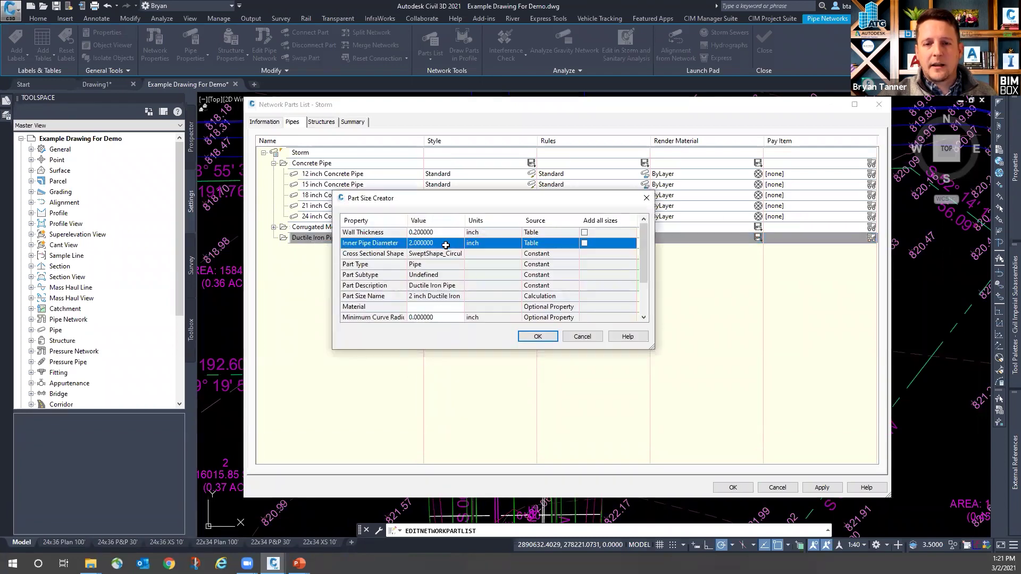
pyautogui.click(585, 243)
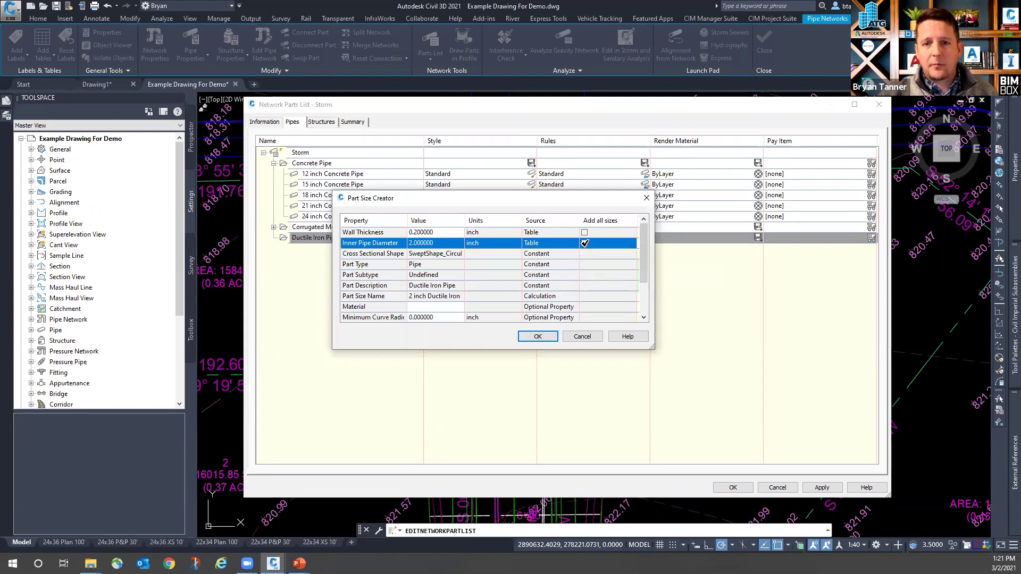
pyautogui.click(536, 337)
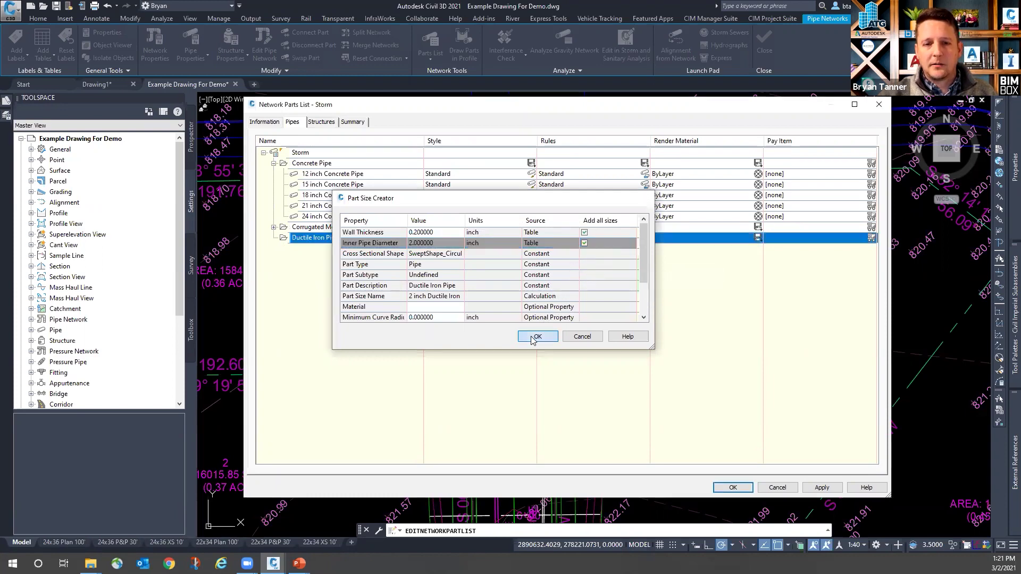
pyautogui.click(274, 238)
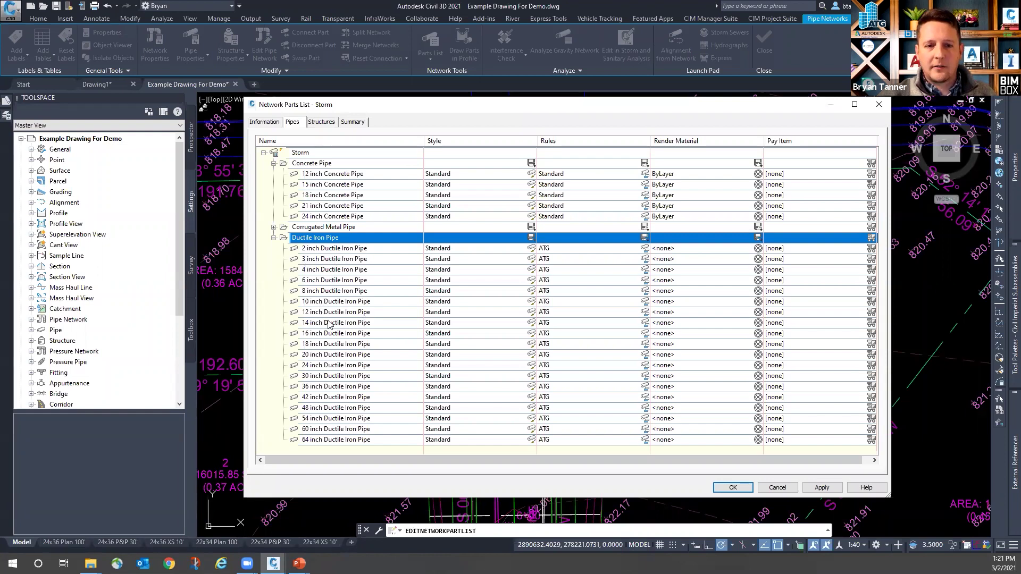
# Step: Delete the entire Corrugated Metal Pipe family from the Storm parts list
pyautogui.rightClick(308, 238)
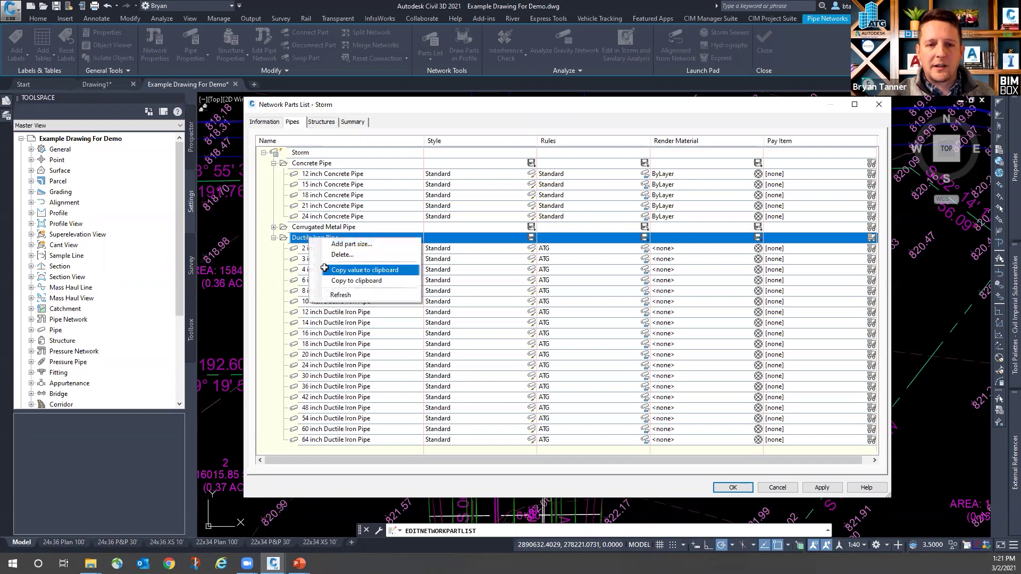
pyautogui.click(273, 237)
pyautogui.click(273, 227)
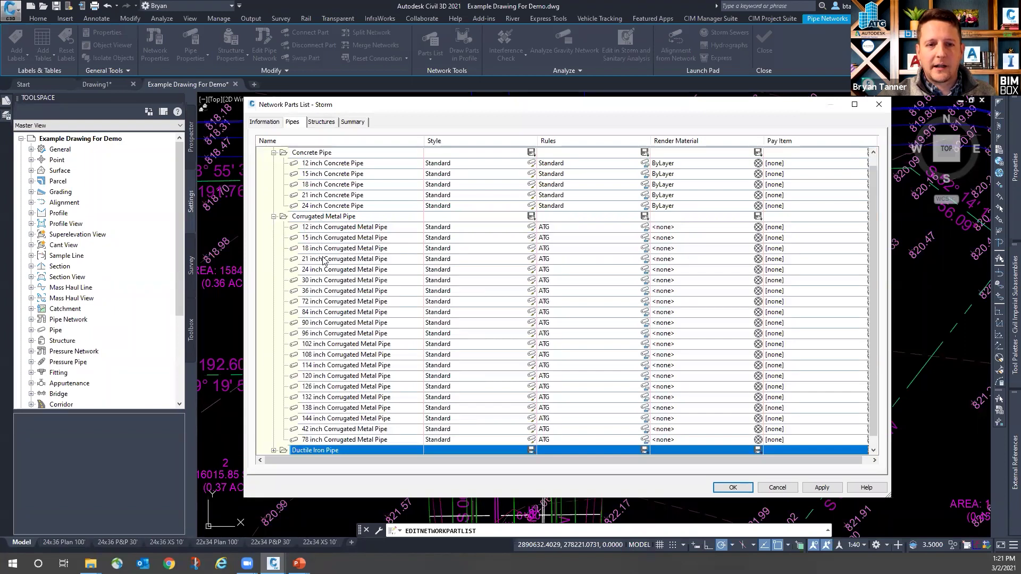
pyautogui.rightClick(325, 218)
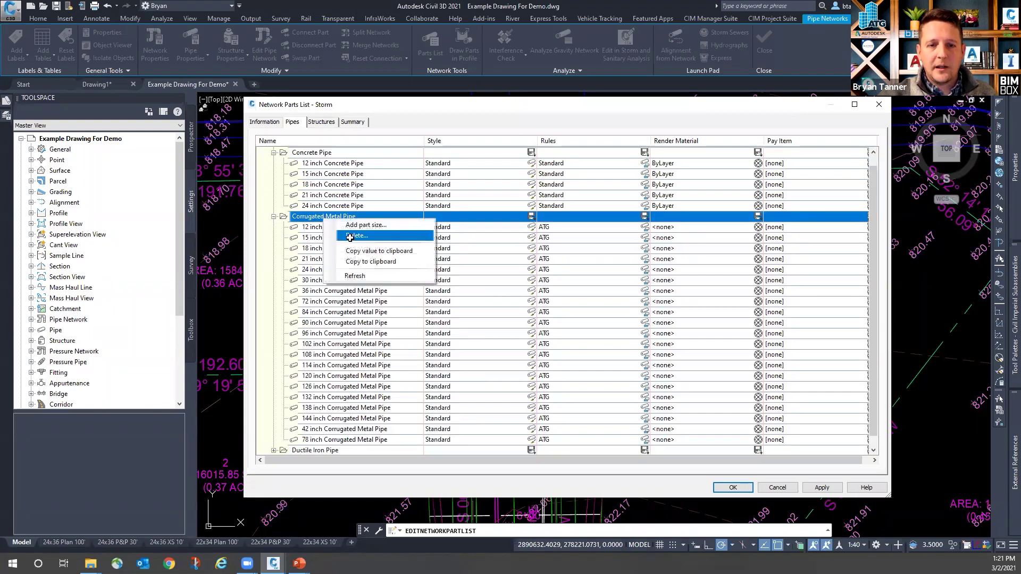
pyautogui.click(339, 237)
pyautogui.click(595, 326)
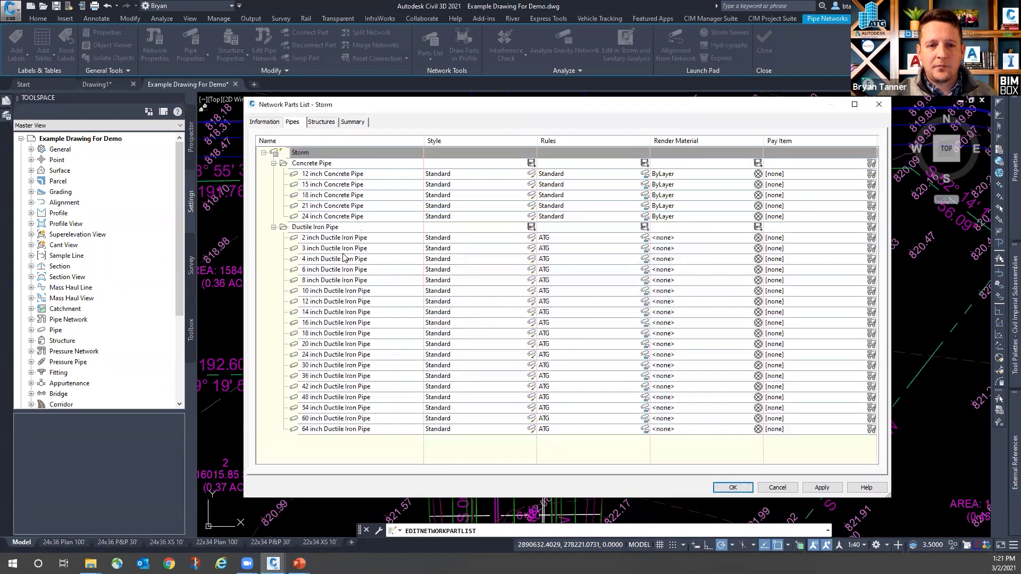
# Step: Add the Corrugated Metal Pipe family from the part catalog's circular pipes back to the Storm parts list
pyautogui.rightClick(303, 153)
pyautogui.click(330, 160)
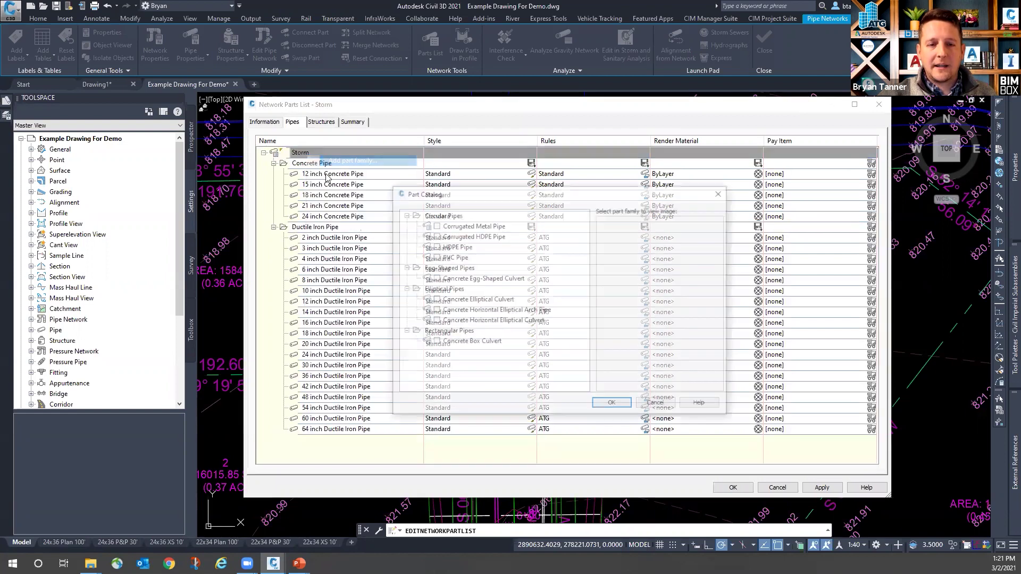
pyautogui.click(434, 224)
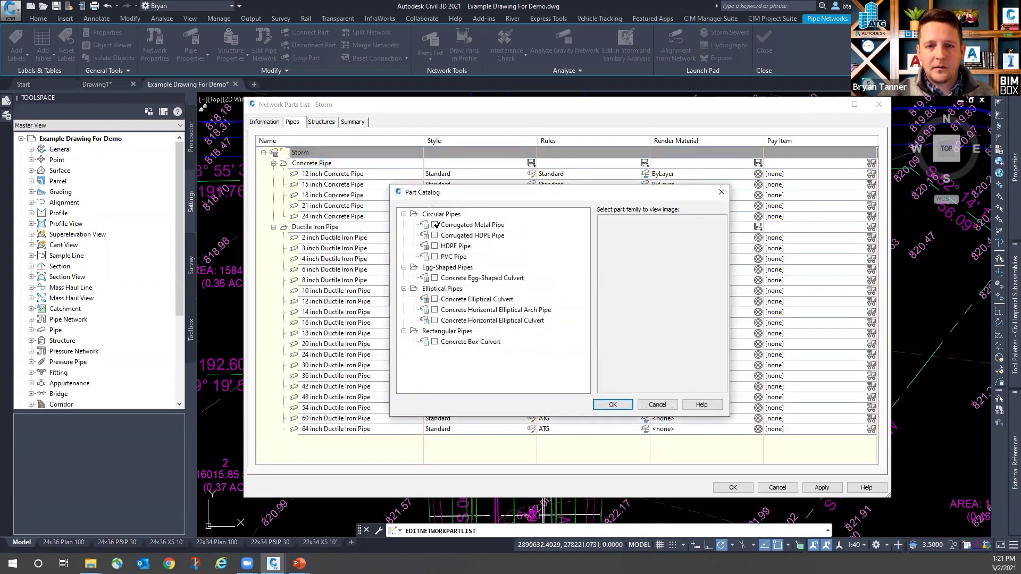
pyautogui.click(629, 405)
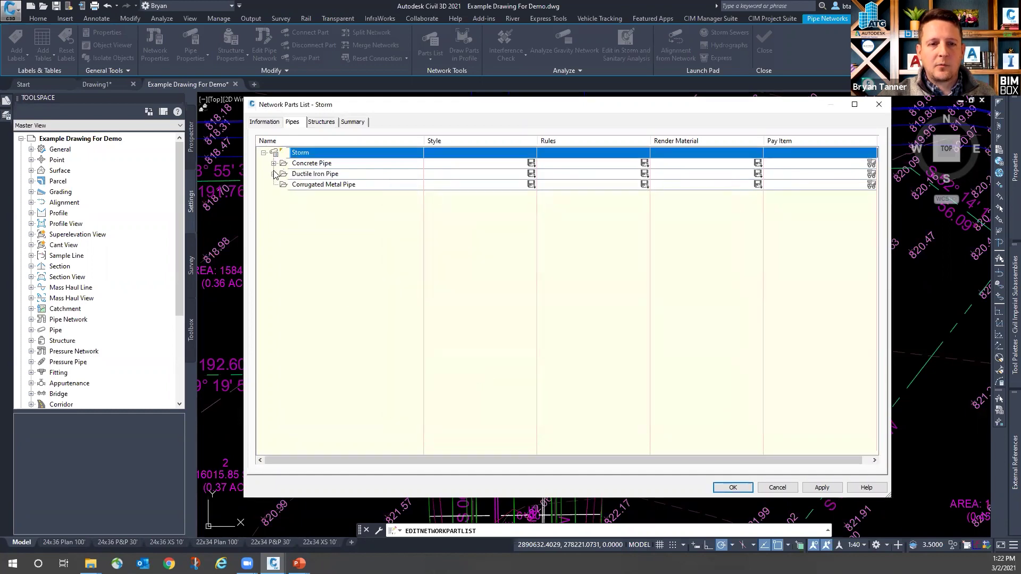
# Step: Add all inner pipe diameter sizes to the Corrugated Metal Pipe family and check the resulting size list
pyautogui.rightClick(291, 185)
pyautogui.click(319, 190)
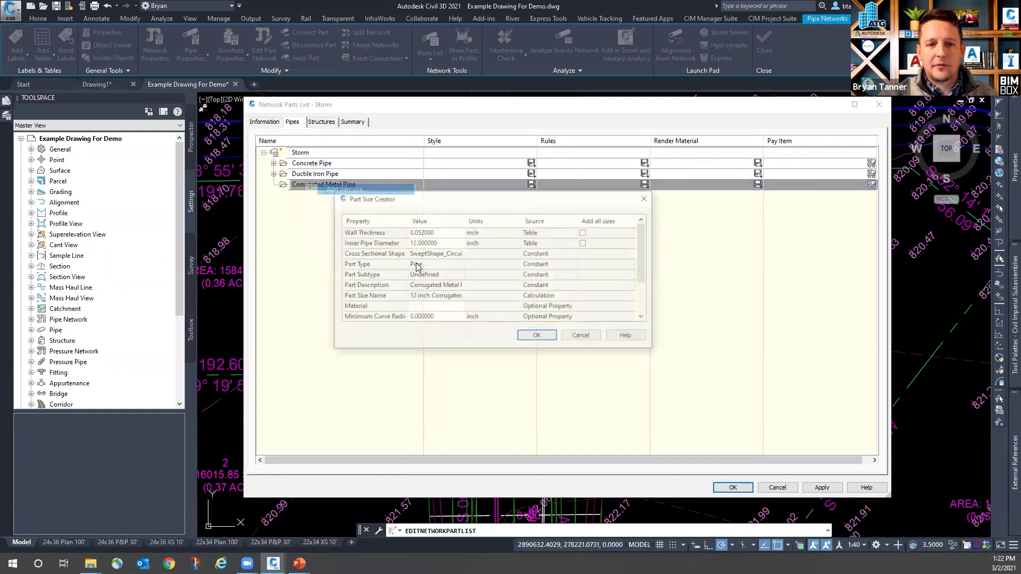
pyautogui.click(585, 243)
pyautogui.click(538, 336)
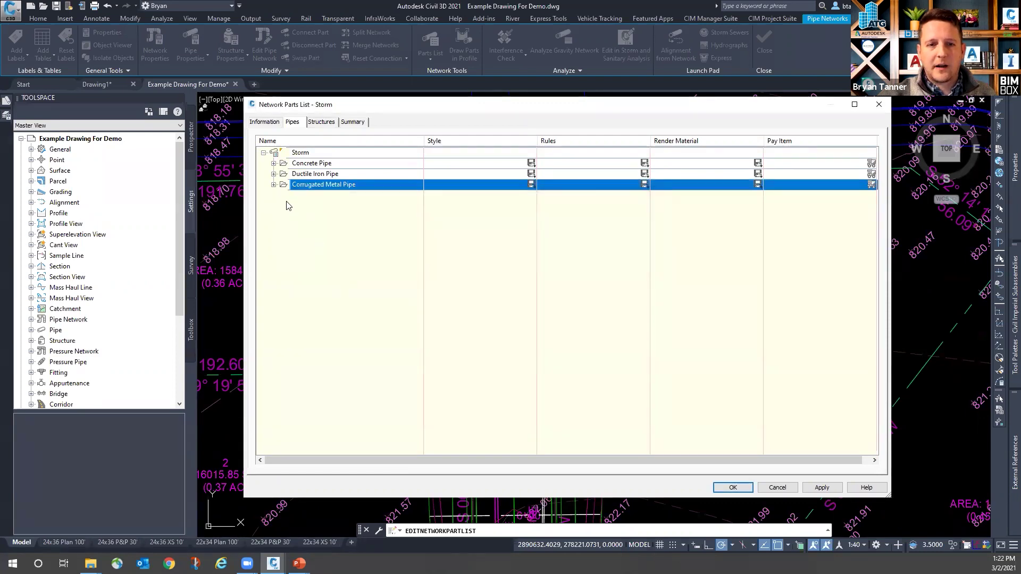
pyautogui.click(273, 185)
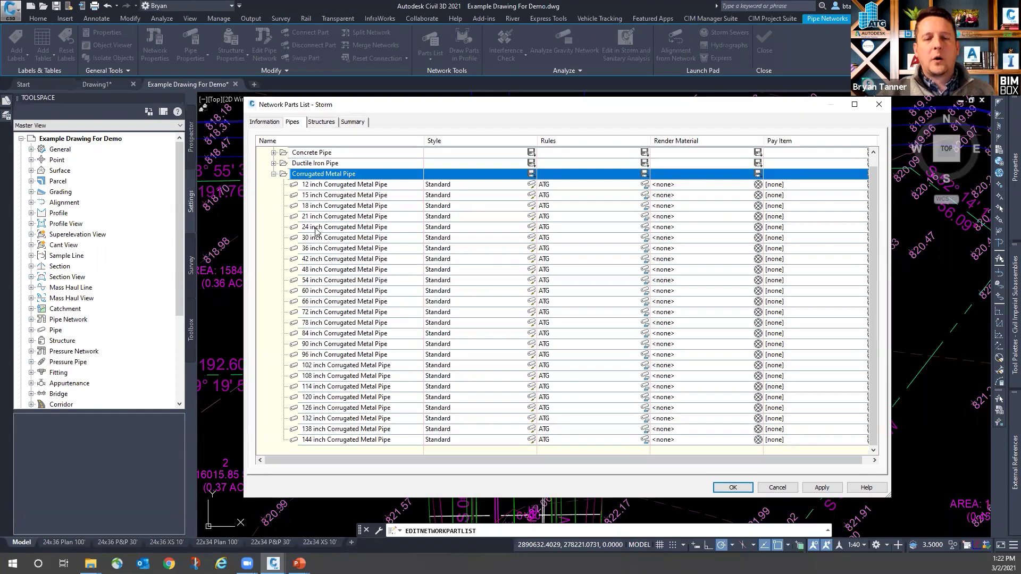
pyautogui.scroll(1, 315, 234)
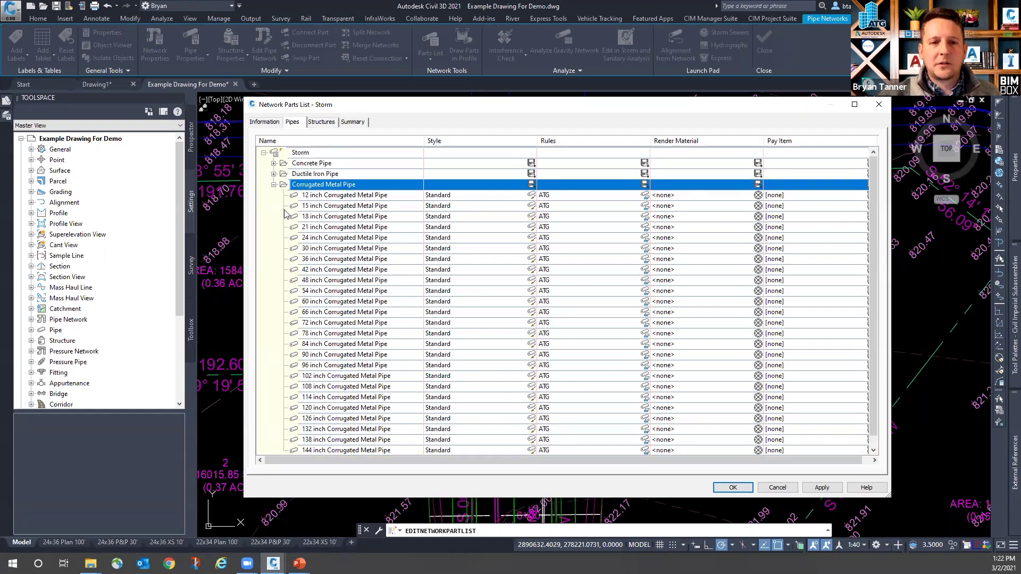
pyautogui.click(273, 185)
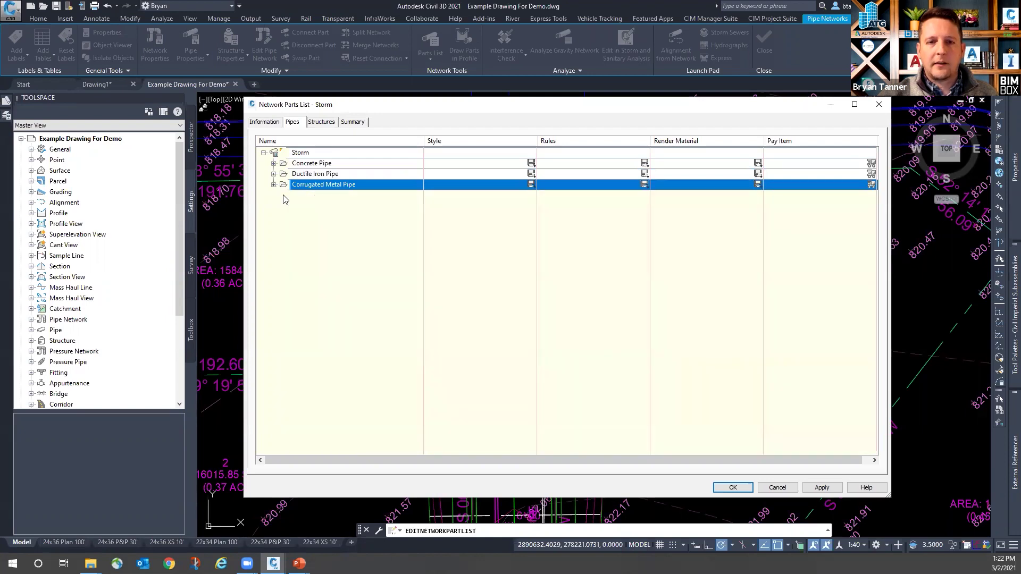
# Step: Expand the Concrete Pipe family and add all inner pipe diameter sizes to it
pyautogui.click(273, 164)
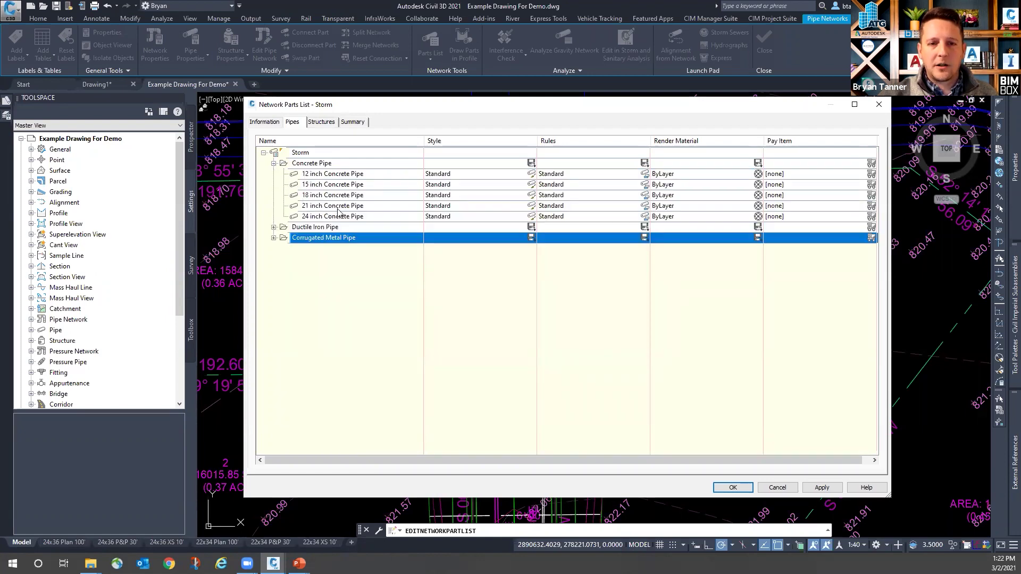
pyautogui.rightClick(307, 163)
pyautogui.click(349, 171)
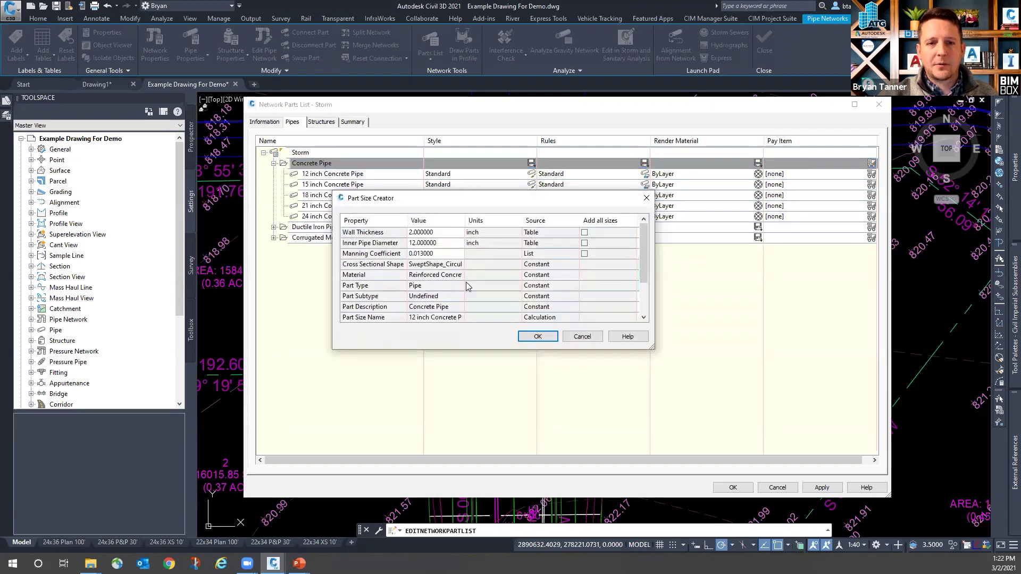
pyautogui.click(450, 233)
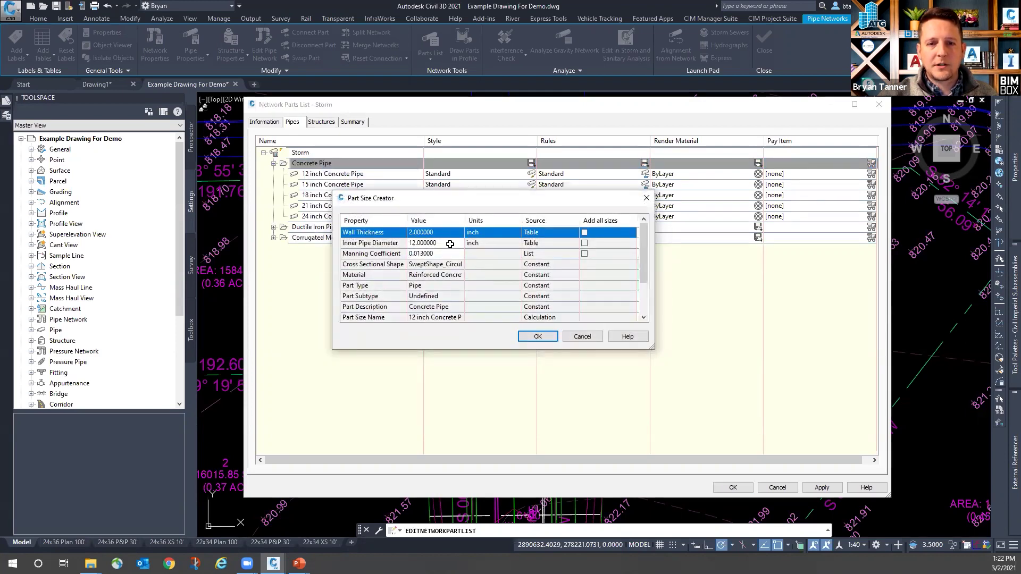
pyautogui.click(457, 243)
pyautogui.click(460, 243)
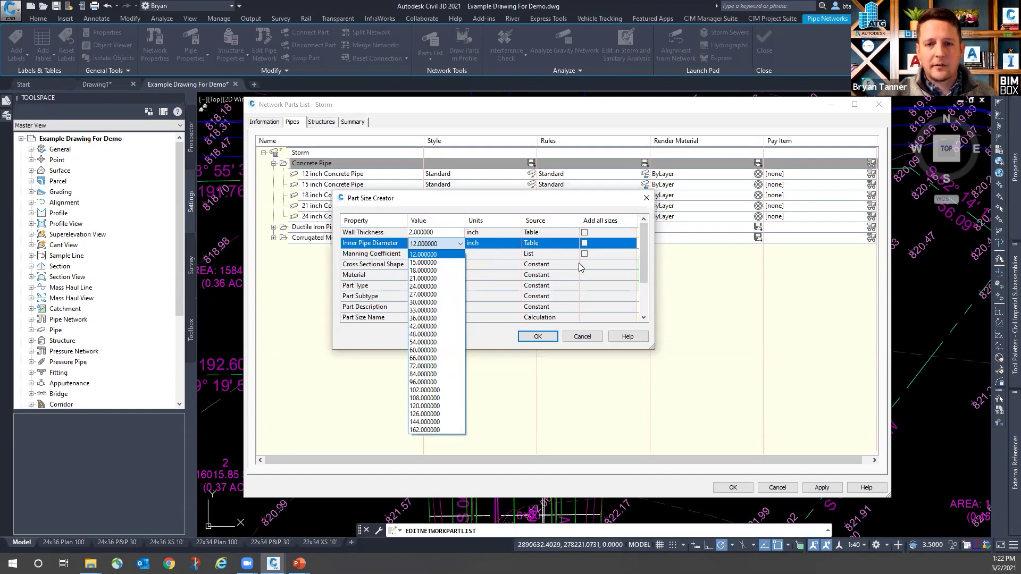
pyautogui.click(583, 243)
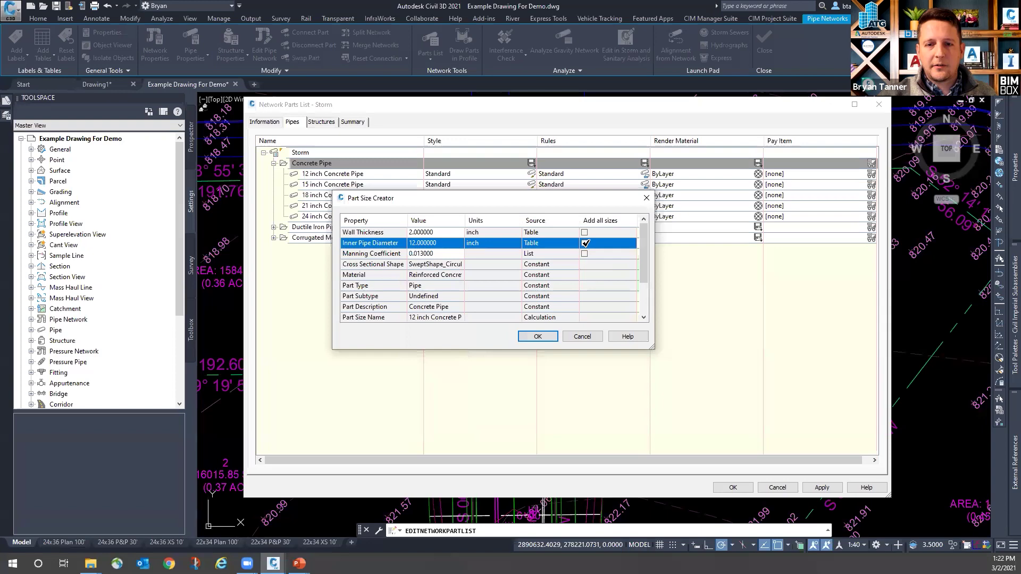
pyautogui.click(538, 337)
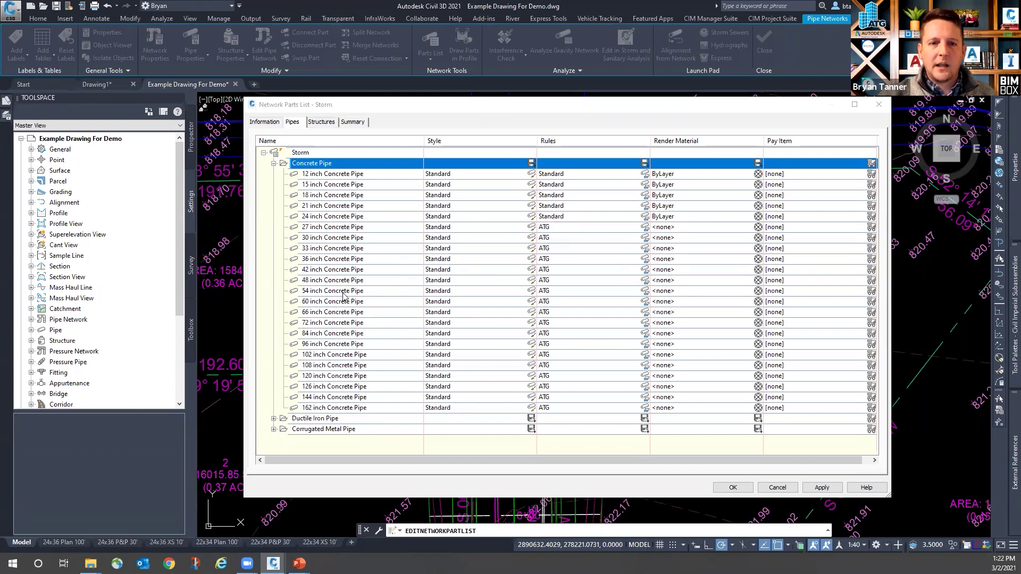
# Step: Rename the 12 inch Concrete Pipe size as 12" RCP STM
pyautogui.click(334, 174)
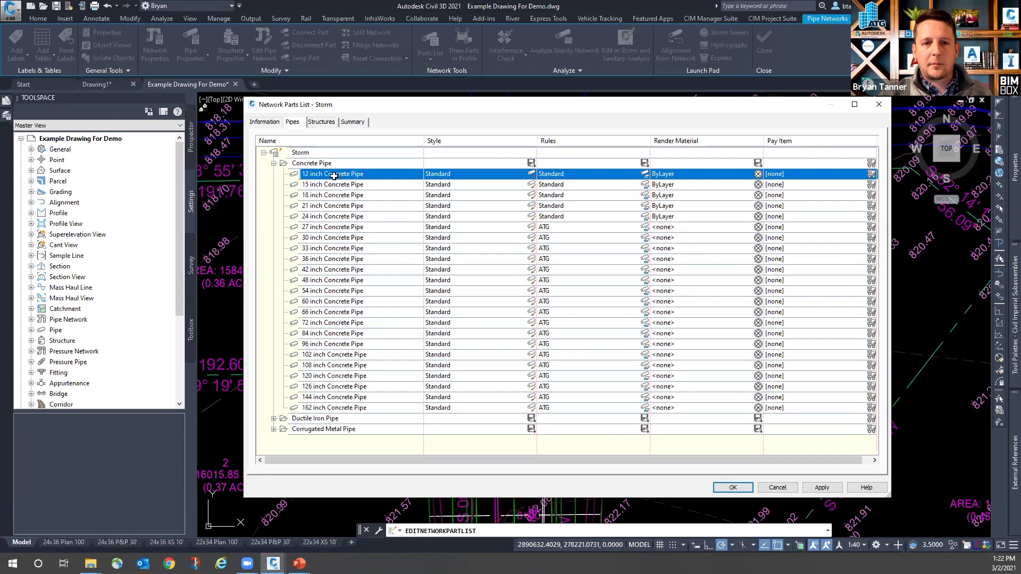
pyautogui.click(336, 175)
pyautogui.write('12" RCP')
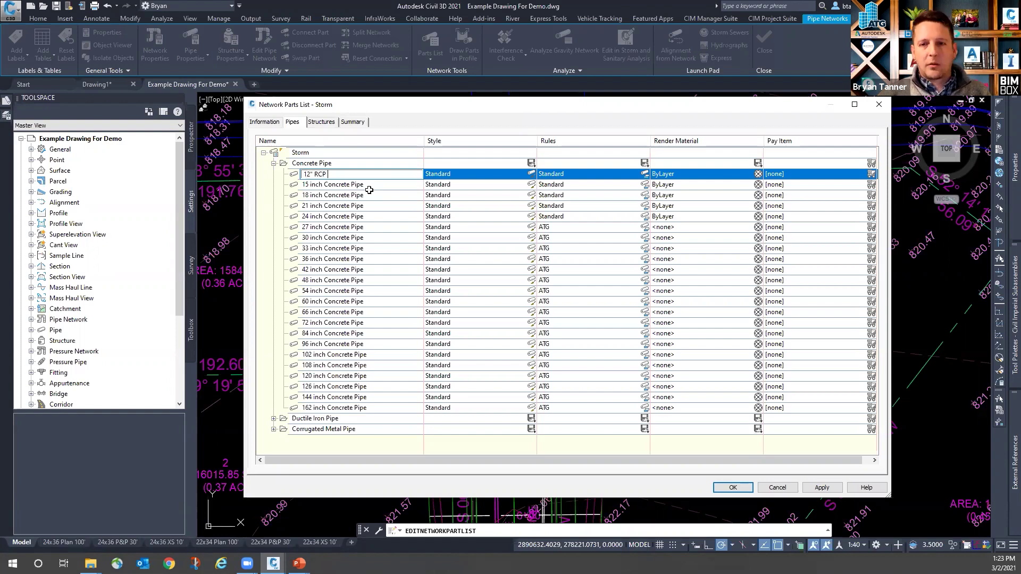
pyautogui.write('S')
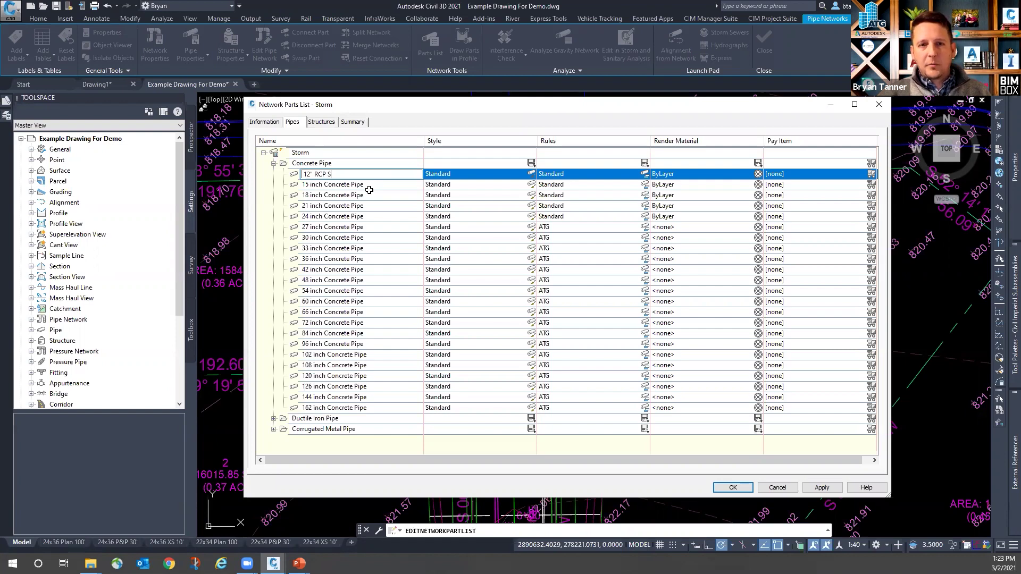
pyautogui.write('TM')
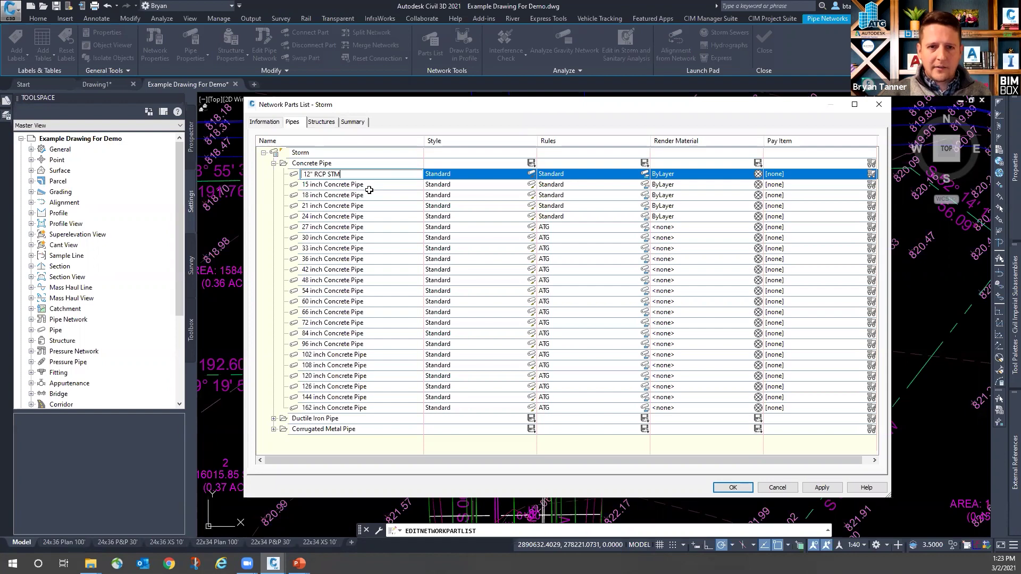
# Step: Rename the 15 inch and 18 inch Concrete Pipe sizes as 15" RCP STM and 18" RCP STM
pyautogui.click(371, 184)
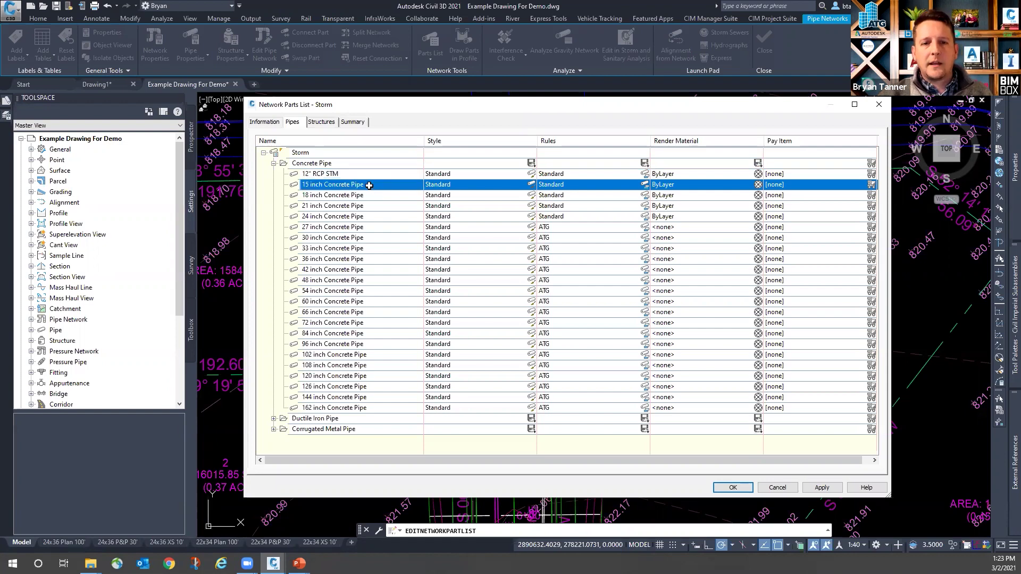
pyautogui.click(371, 185)
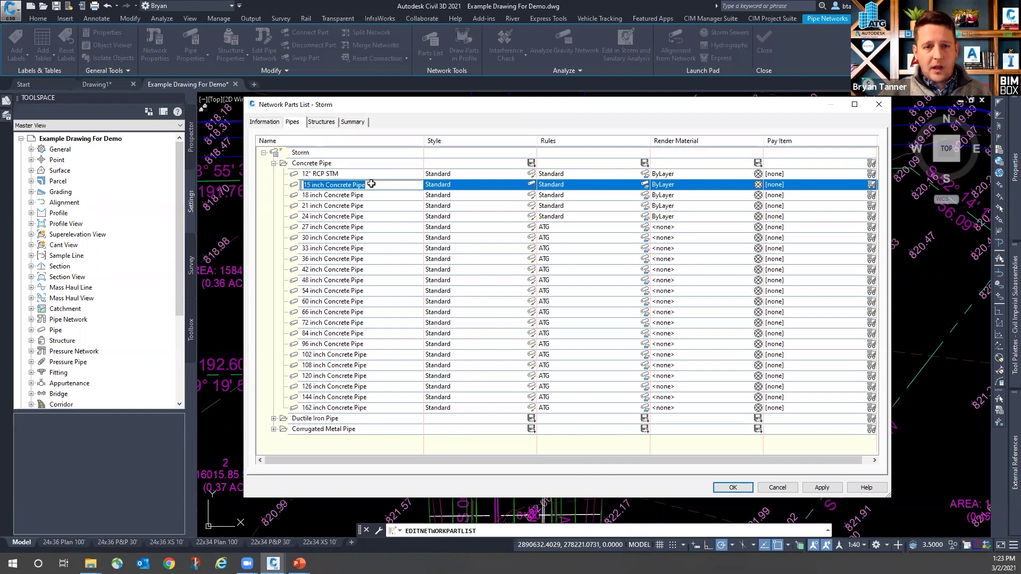
pyautogui.write('15"')
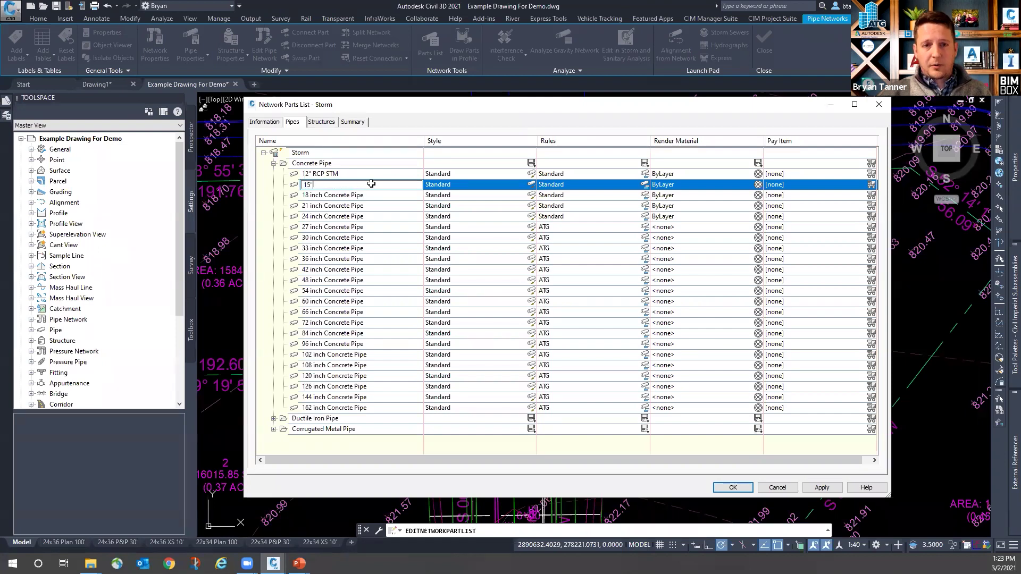
pyautogui.write(' RCP STM')
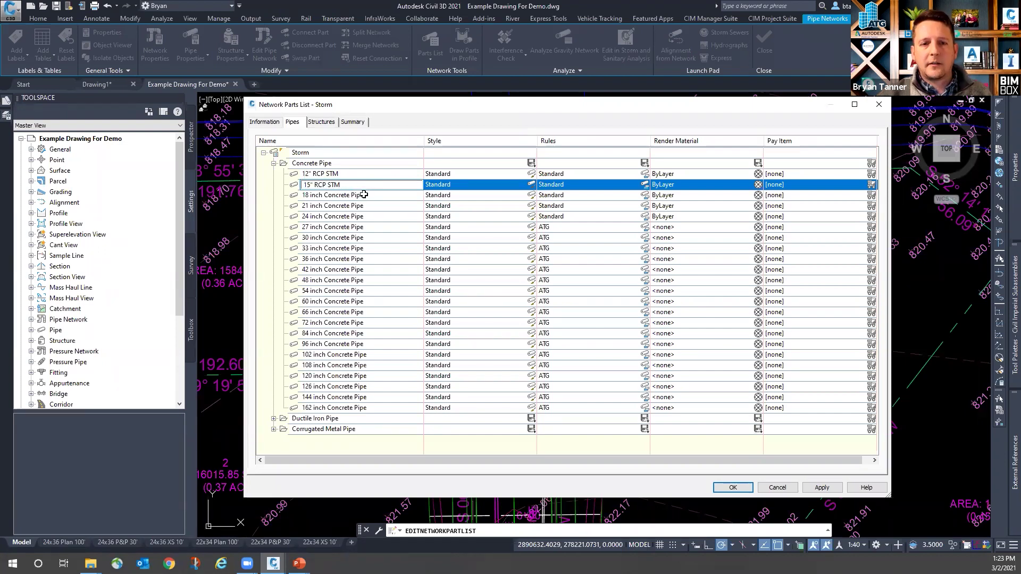
pyautogui.click(365, 195)
pyautogui.click(367, 198)
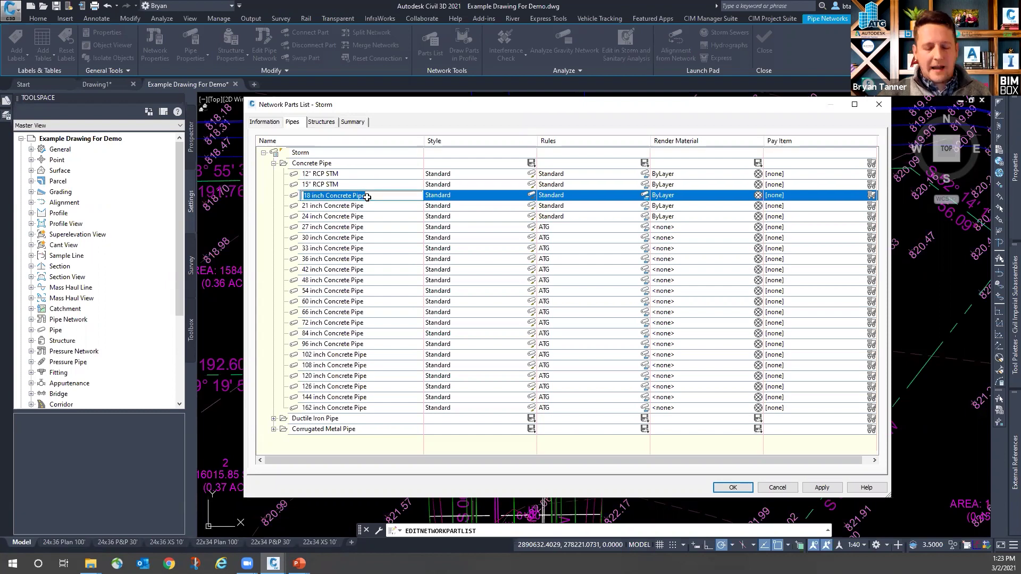
pyautogui.write('18" RC')
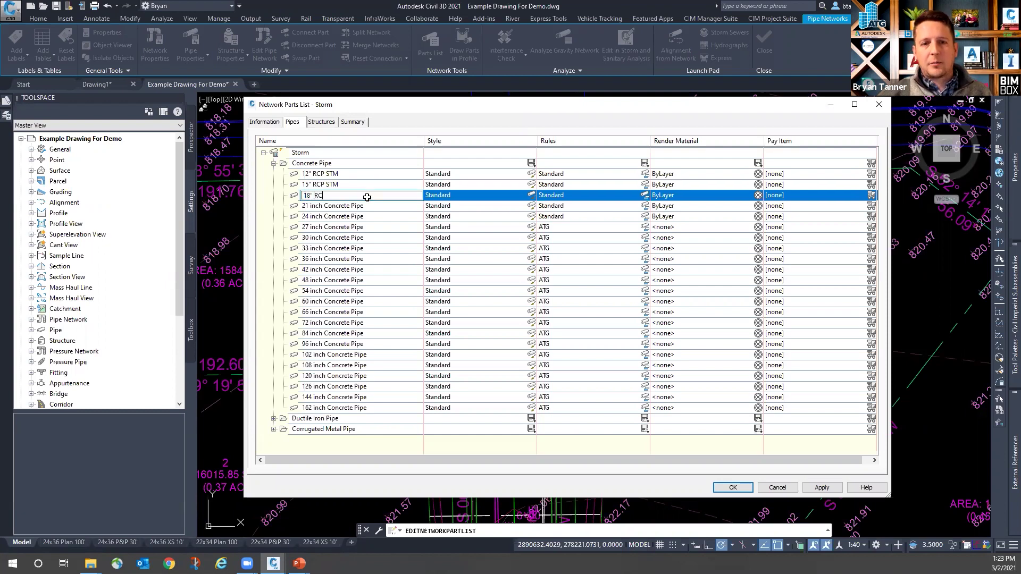
pyautogui.write('P STM')
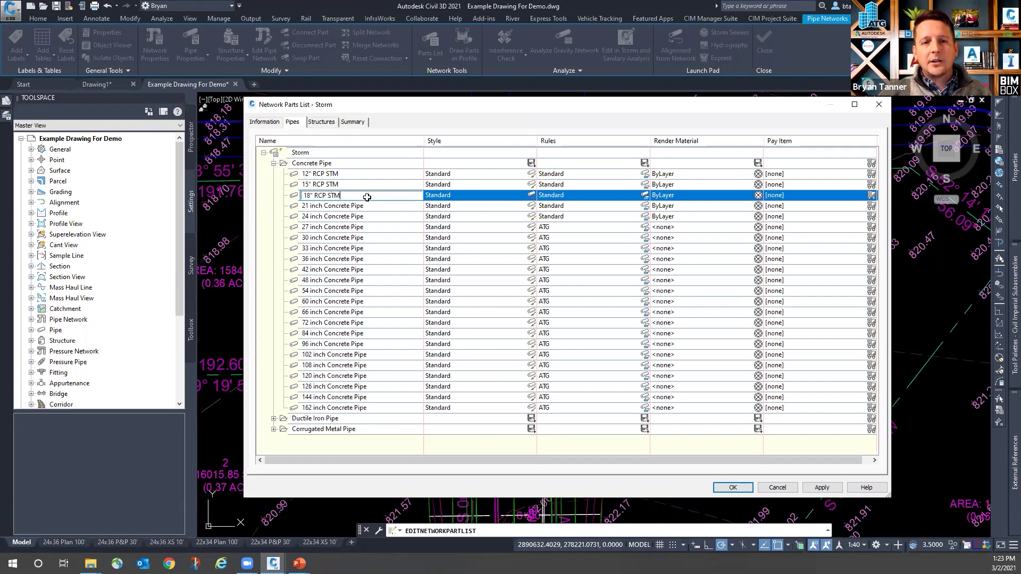
pyautogui.click(362, 206)
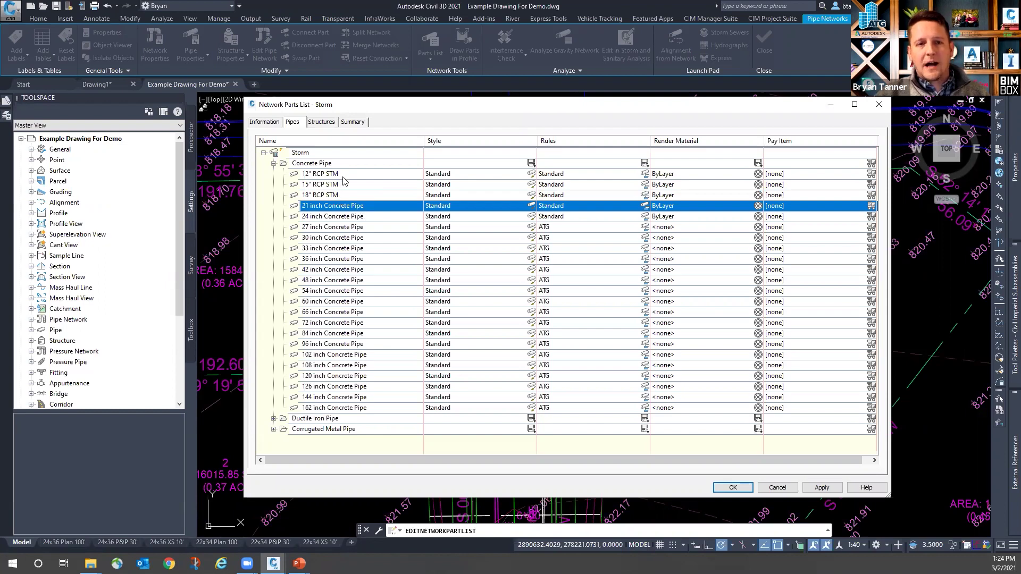
# Step: Append EX to the names of the 12", 15" and 18" RCP STM pipes in the Concrete Pipe family
pyautogui.doubleClick(361, 173)
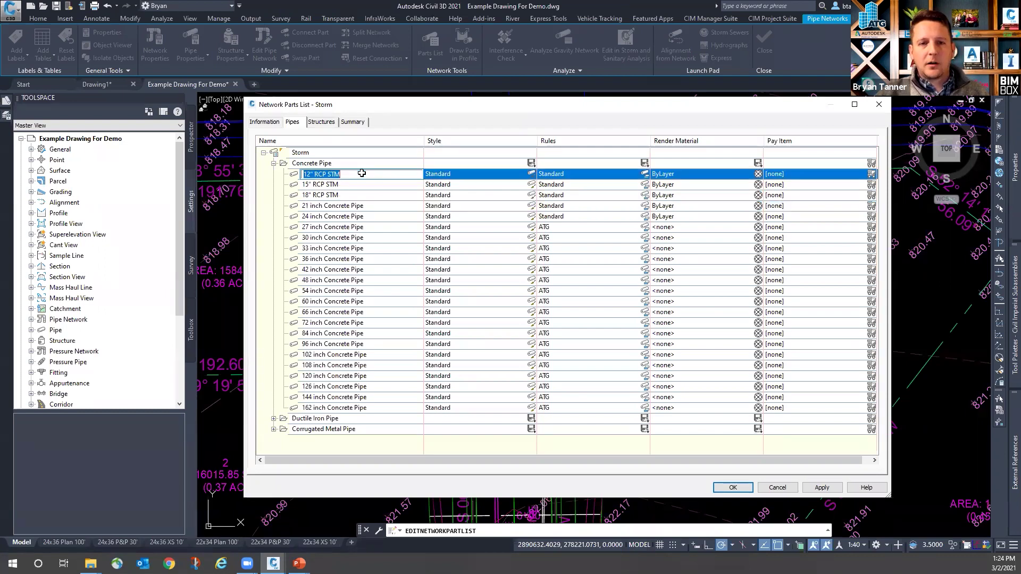
pyautogui.press('End')
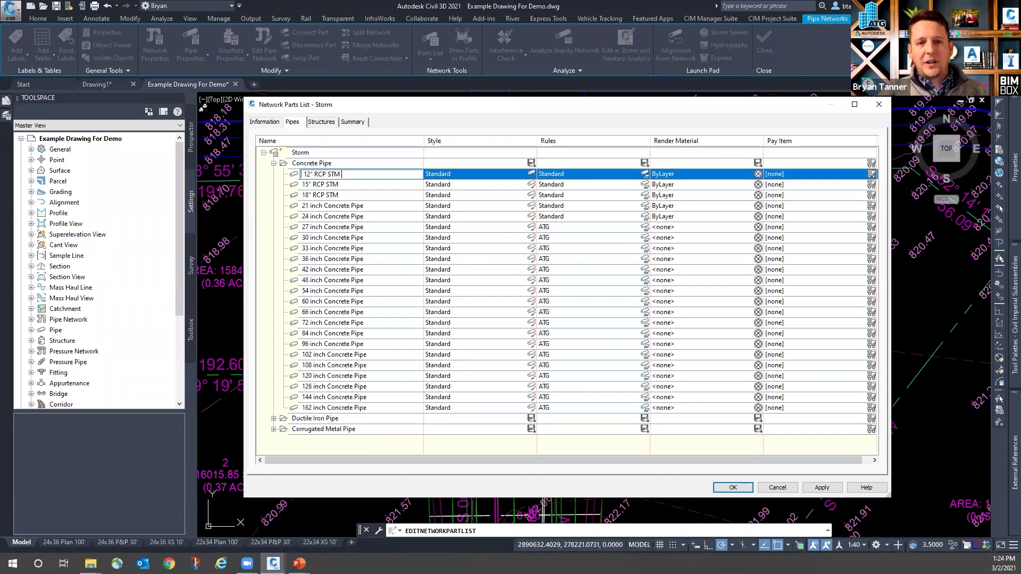
pyautogui.write('EX')
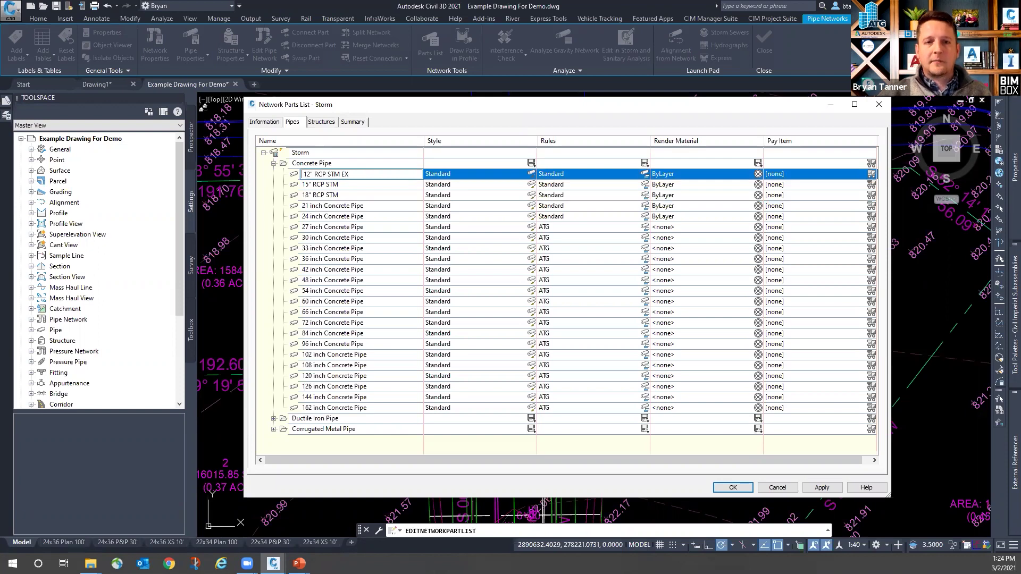
pyautogui.doubleClick(362, 184)
pyautogui.press('End')
pyautogui.write('EXC')
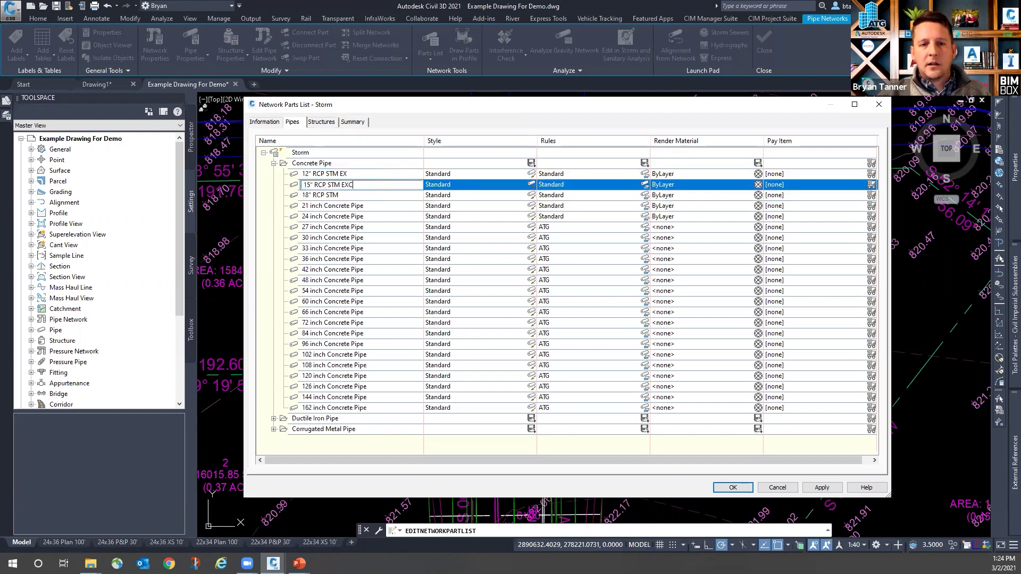
pyautogui.doubleClick(362, 195)
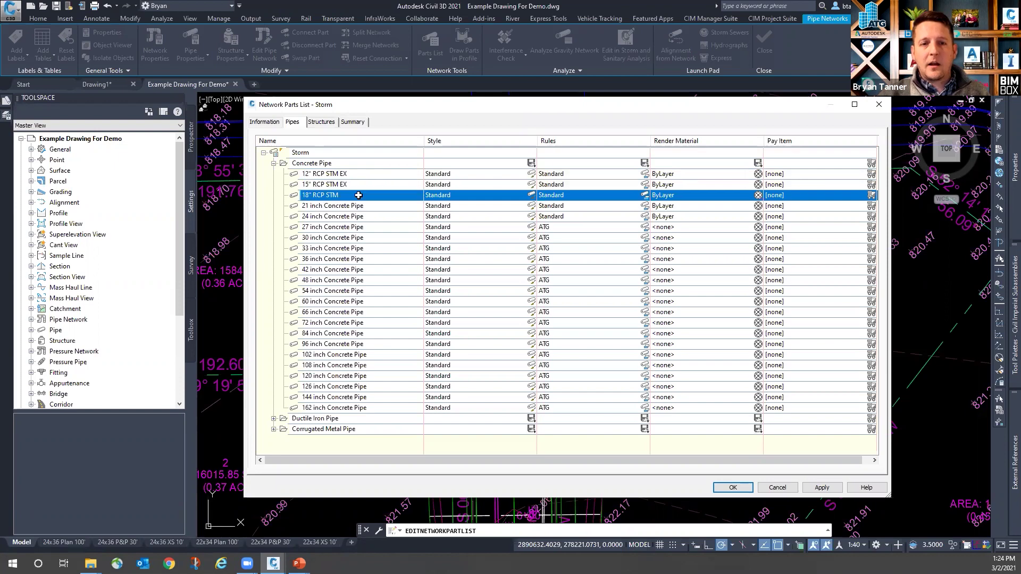
pyautogui.press('End')
pyautogui.write('EX')
pyautogui.click(343, 206)
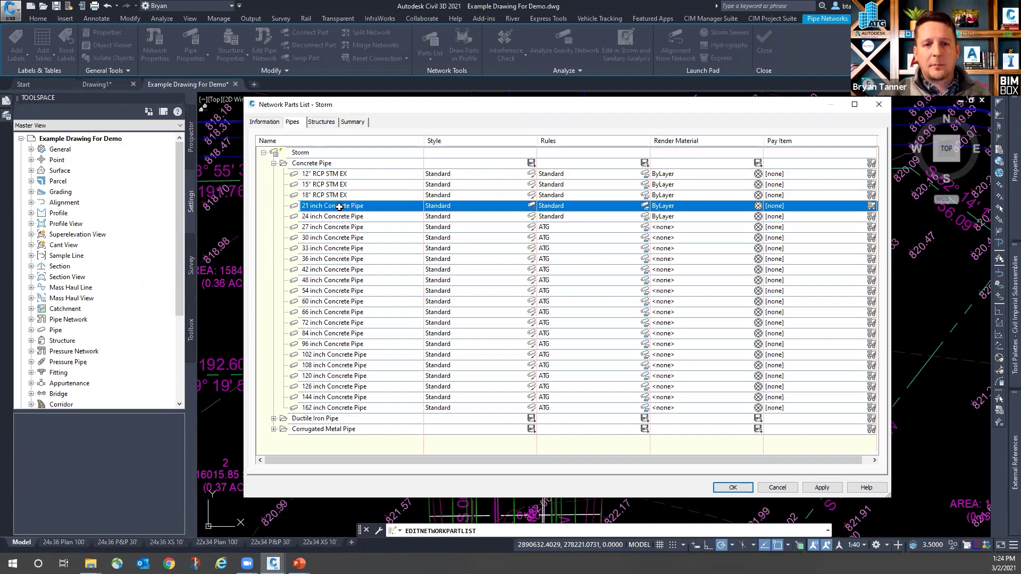
# Step: Add another part size with a 12 inch inner pipe diameter to the Concrete Pipe family
pyautogui.rightClick(312, 164)
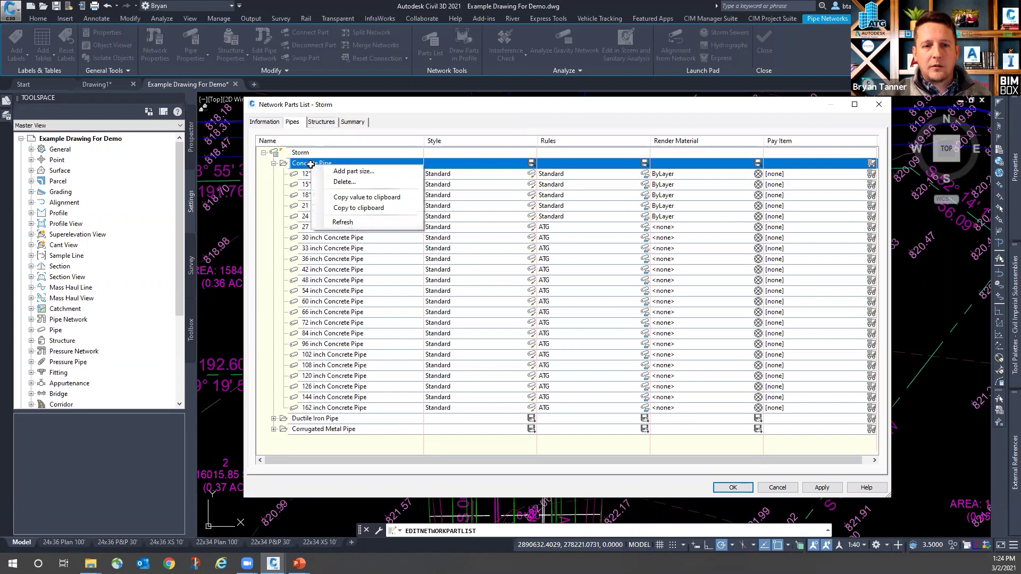
pyautogui.click(343, 171)
pyautogui.click(452, 243)
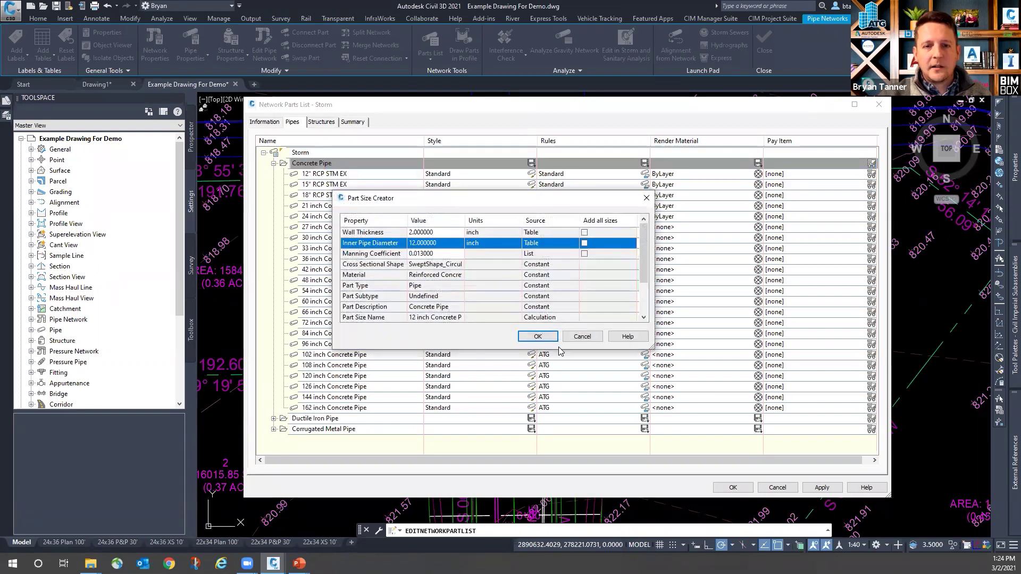
pyautogui.click(538, 336)
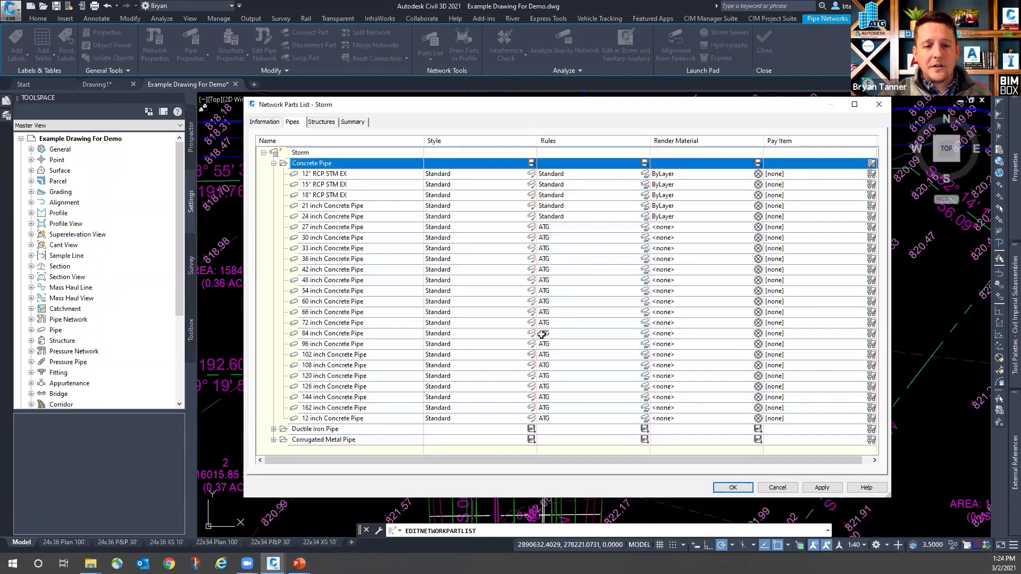
# Step: Add another part size with a 15 inch inner pipe diameter to the Concrete Pipe family
pyautogui.rightClick(325, 163)
pyautogui.click(361, 170)
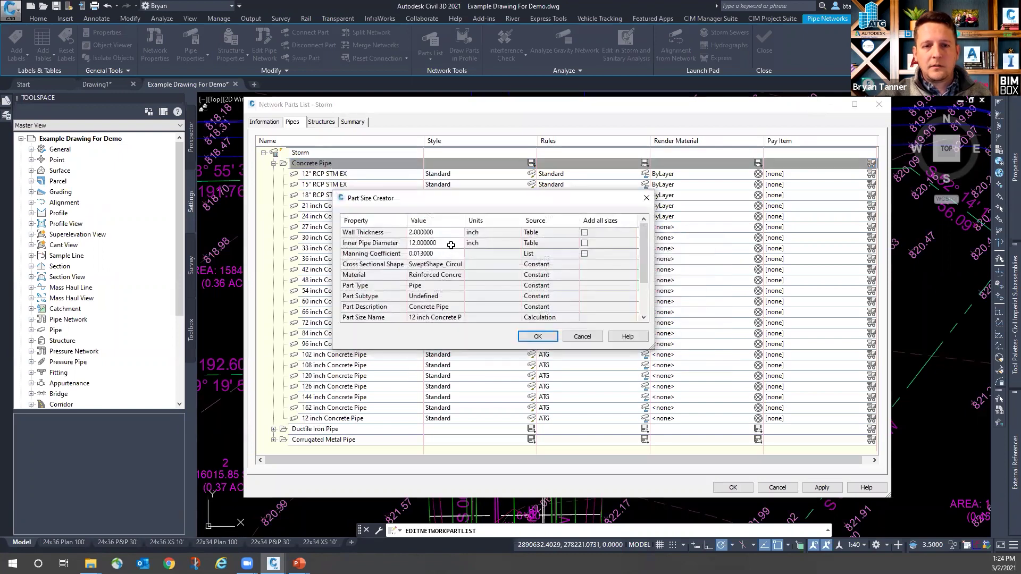
pyautogui.click(451, 243)
pyautogui.click(452, 243)
pyautogui.click(441, 266)
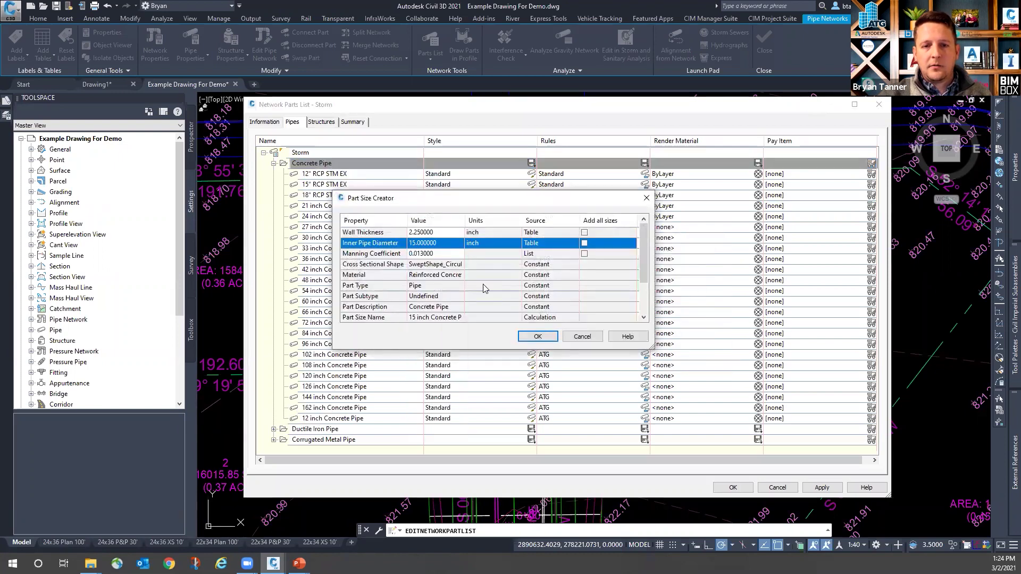
pyautogui.click(532, 337)
# Step: Add another part size with an 18 inch inner pipe diameter to the Concrete Pipe family
pyautogui.rightClick(341, 163)
pyautogui.click(372, 171)
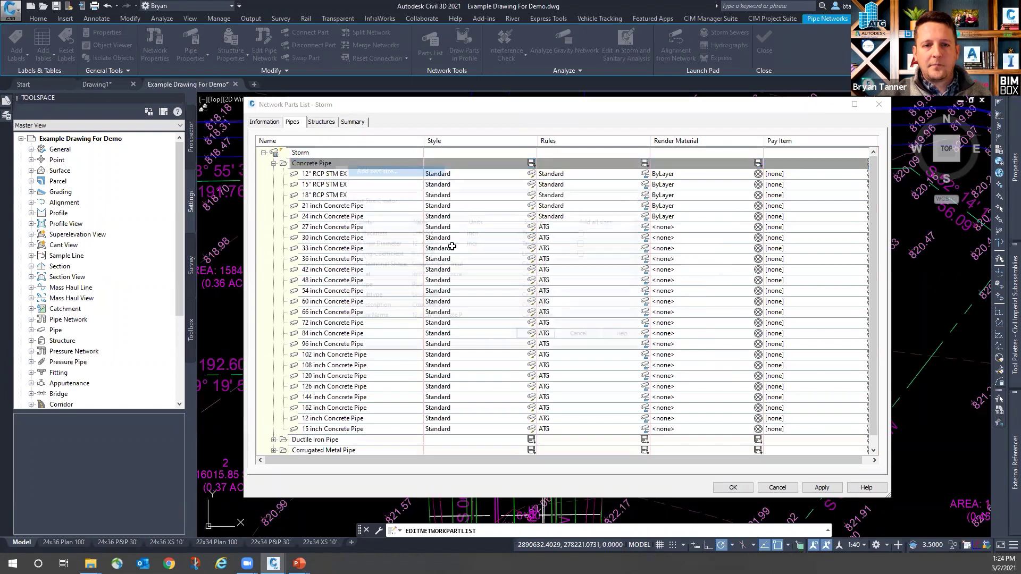
pyautogui.click(461, 244)
pyautogui.click(454, 243)
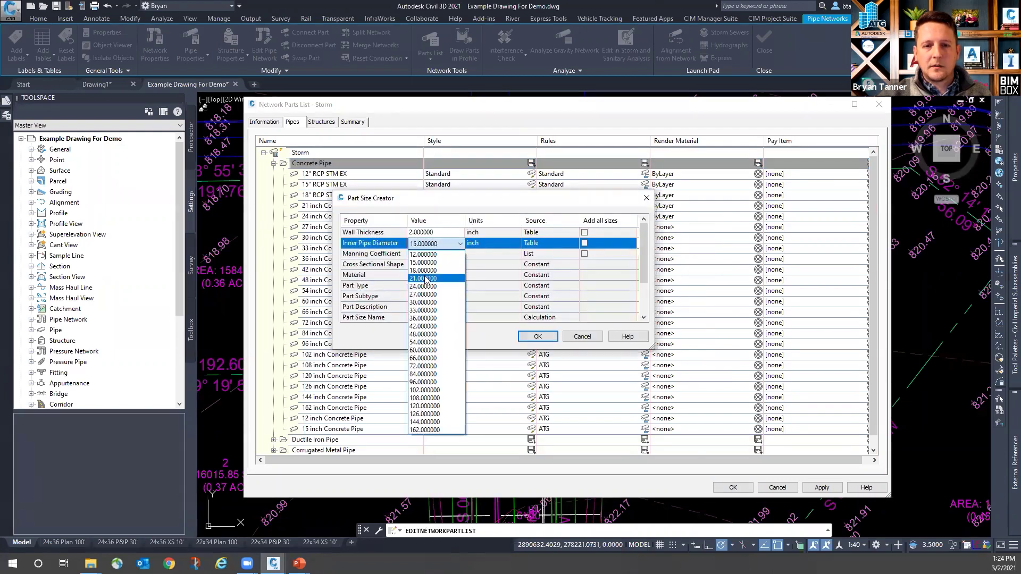
pyautogui.click(454, 282)
pyautogui.click(527, 336)
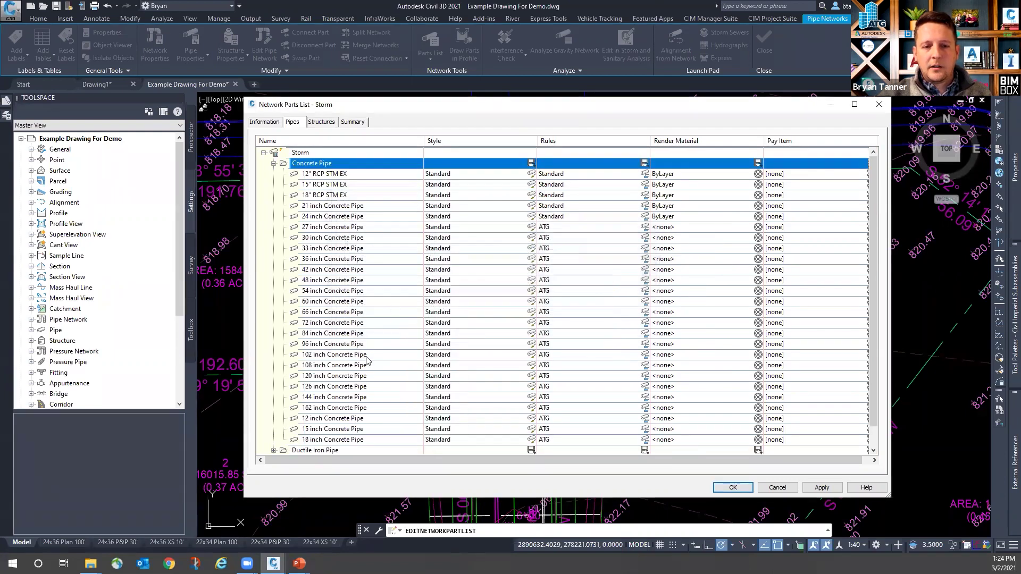
# Step: Rename the newly added 12 inch Concrete Pipe below the 162 inch size as 12" RCP STM
pyautogui.click(362, 420)
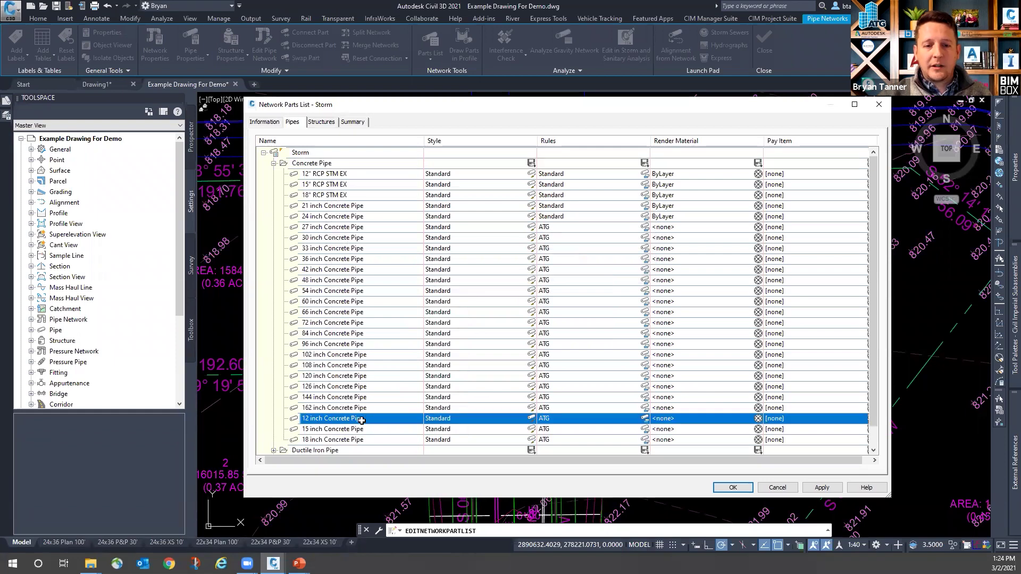
pyautogui.click(389, 420)
pyautogui.write('12')
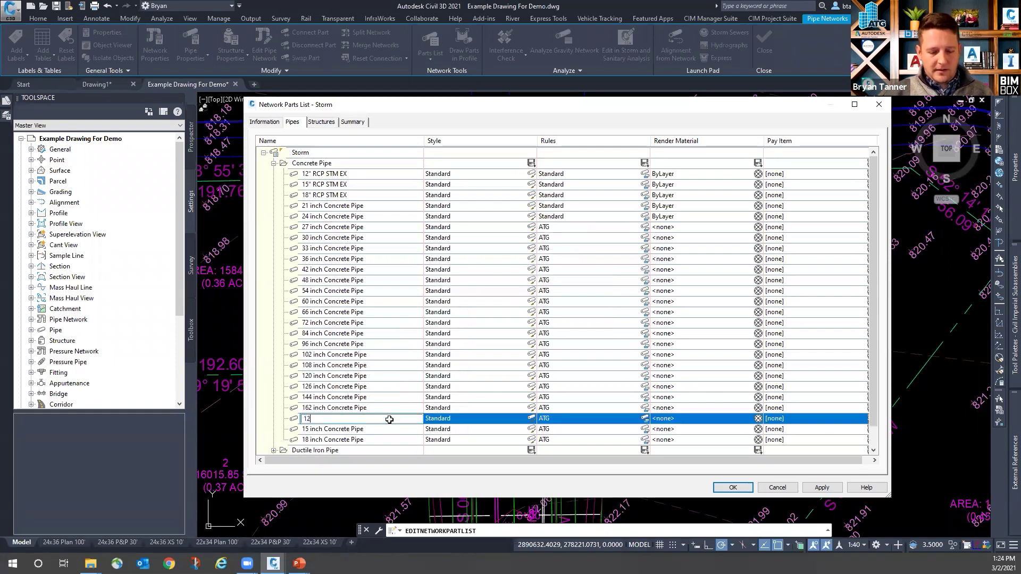
pyautogui.write('" RCP STM')
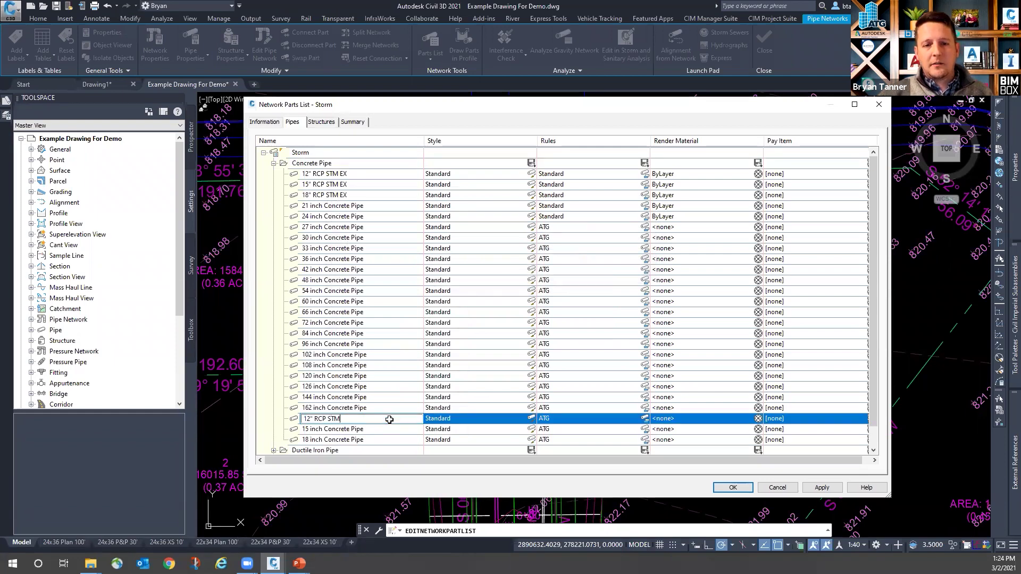
# Step: Complete the name of the newly added 12 inch Concrete Pipe as 12" RCP STM PRO
pyautogui.write(' PRO')
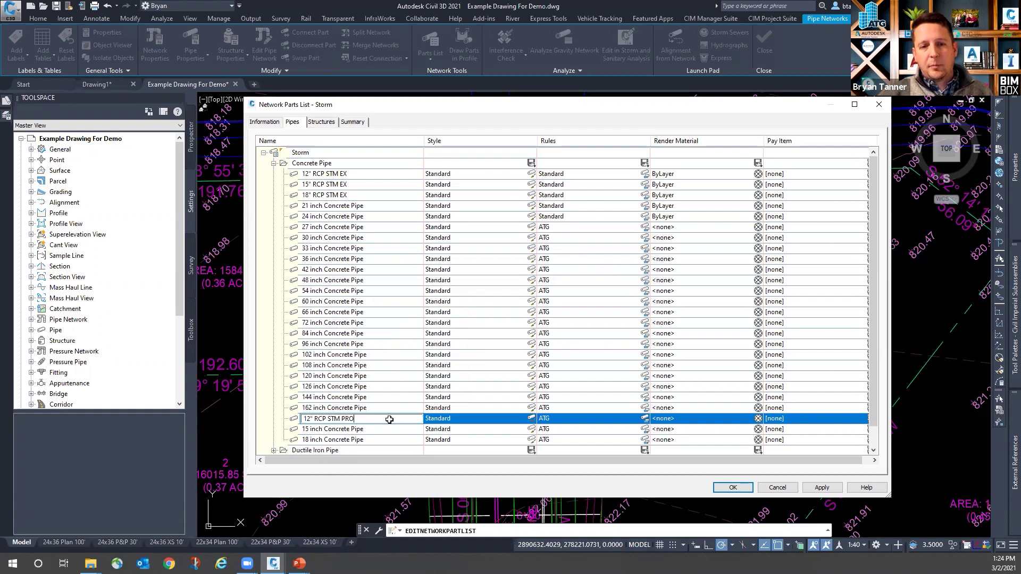
pyautogui.click(388, 430)
pyautogui.click(399, 430)
pyautogui.write('12" RCP S')
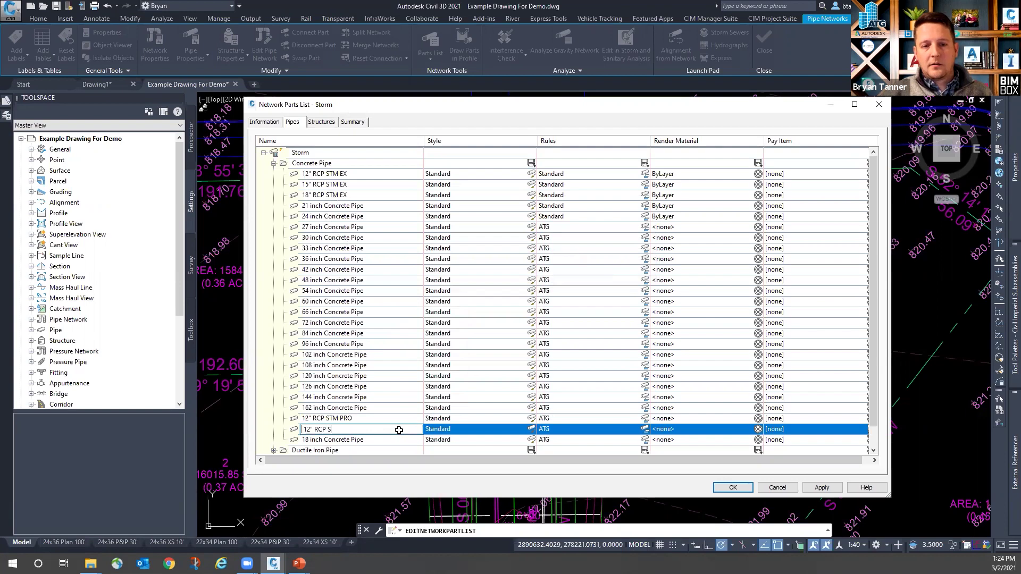
pyautogui.write('TM PRO')
pyautogui.click(382, 440)
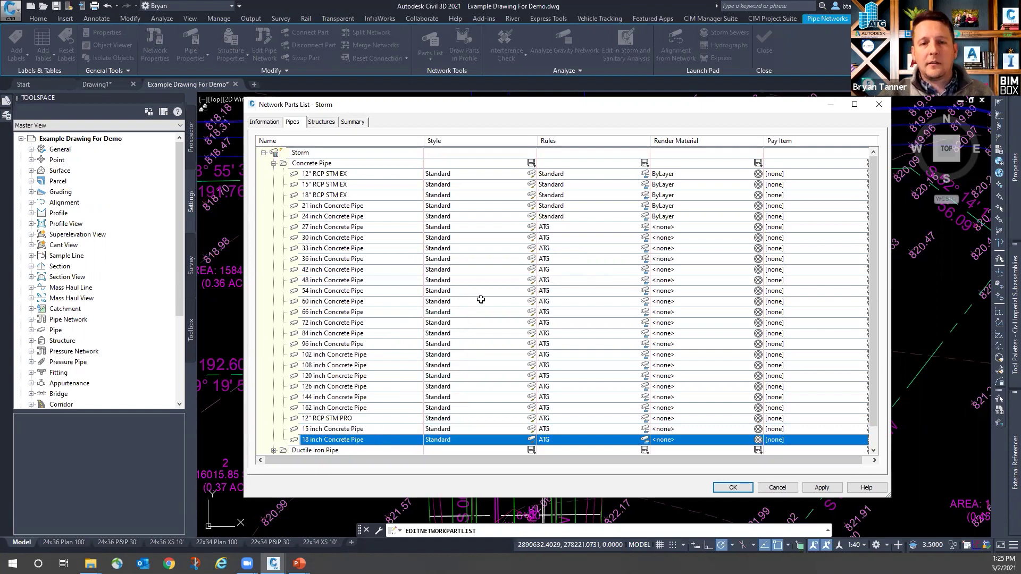
# Step: Rename the newly added 15 inch Concrete Pipe below 12" RCP STM PRO as 15" RCP STM PRO
pyautogui.click(355, 431)
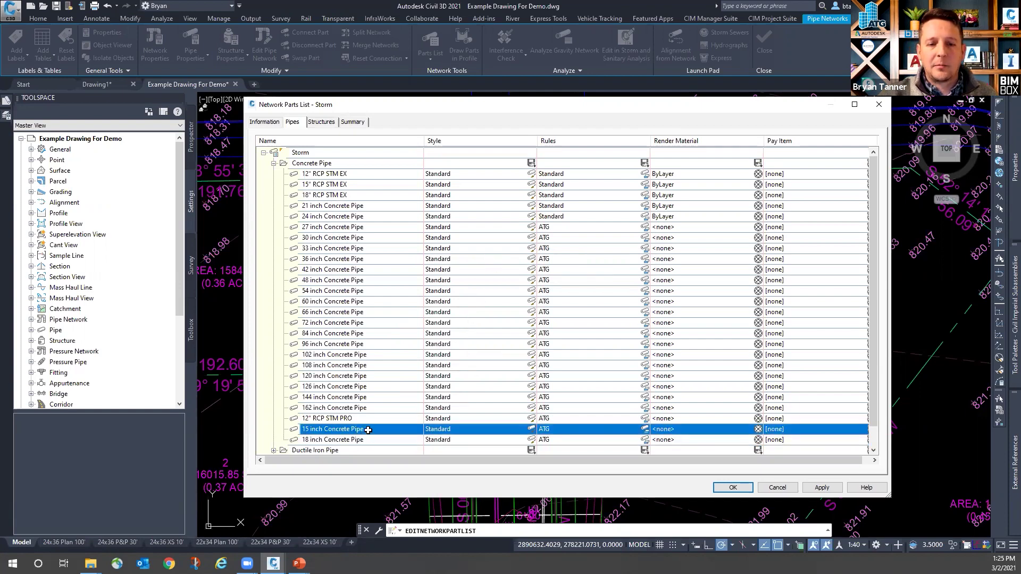
pyautogui.click(368, 430)
pyautogui.write('15" RCP STM ')
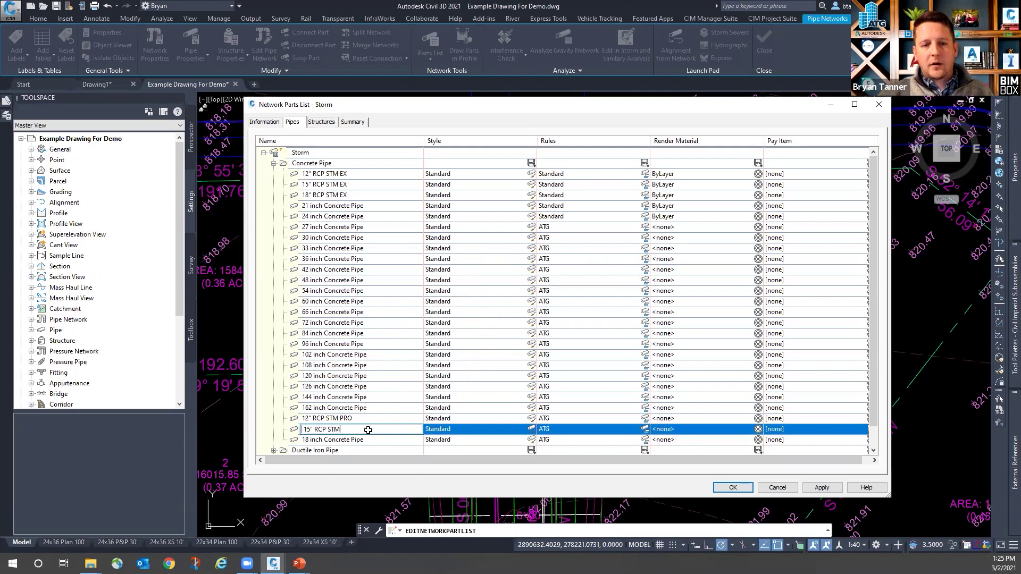
pyautogui.write('PRO')
pyautogui.press('Return')
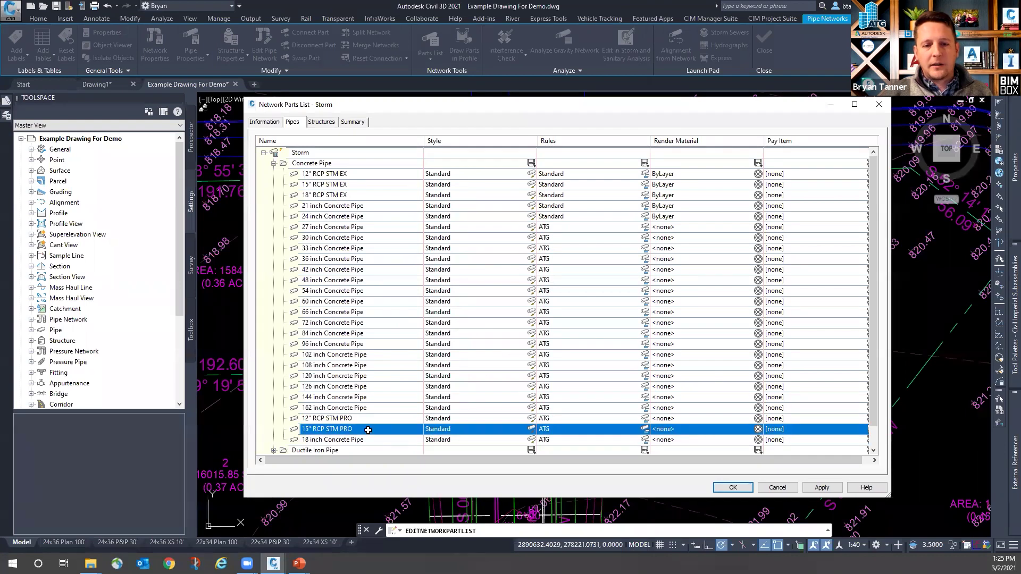
# Step: Rename the newly added 18 inch Concrete Pipe at the end of the family as 18" RCP STM PRO
pyautogui.click(375, 440)
pyautogui.click(375, 440)
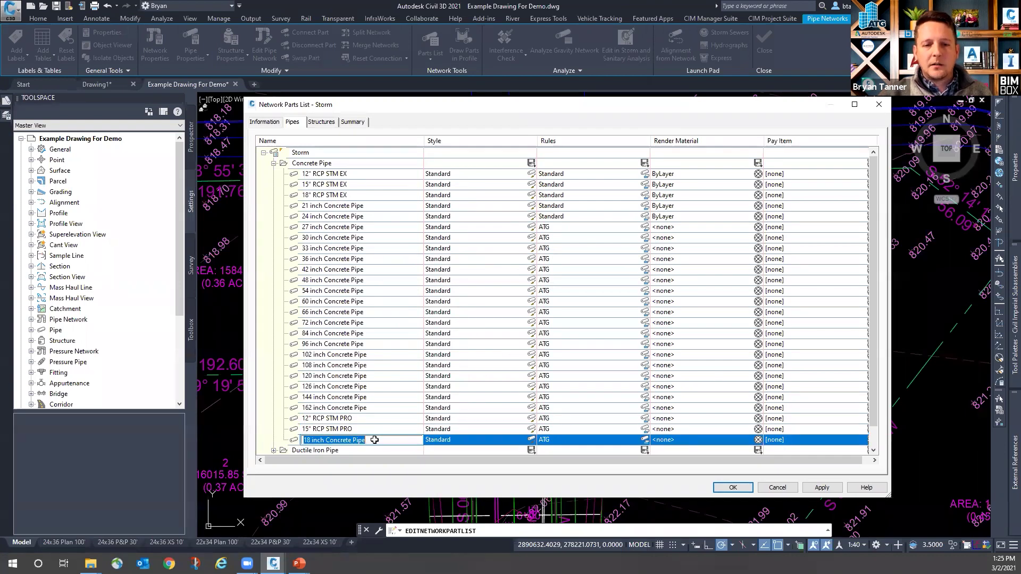
pyautogui.write('18" RCP STM ')
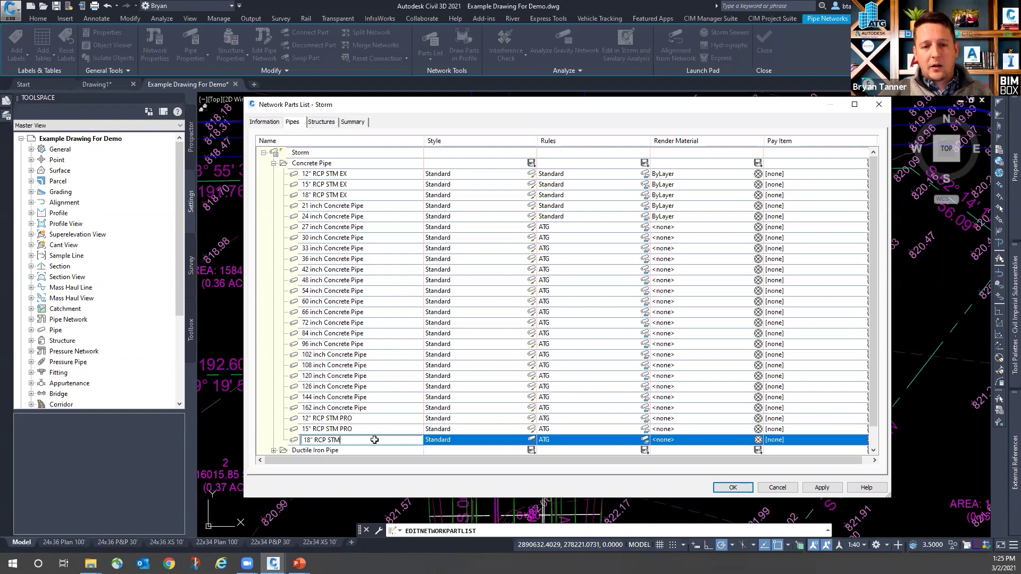
pyautogui.write('PRO')
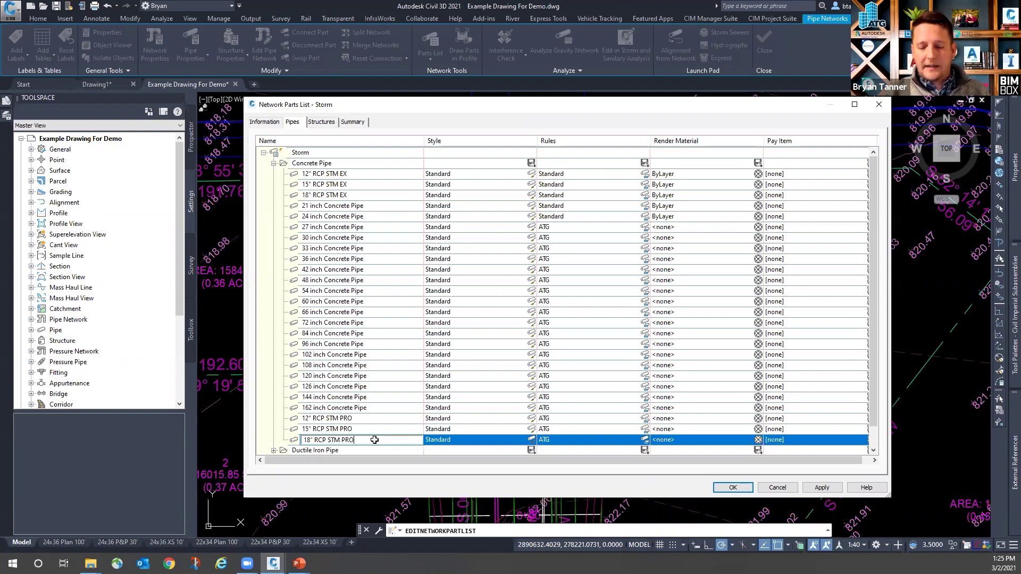
pyautogui.press('Return')
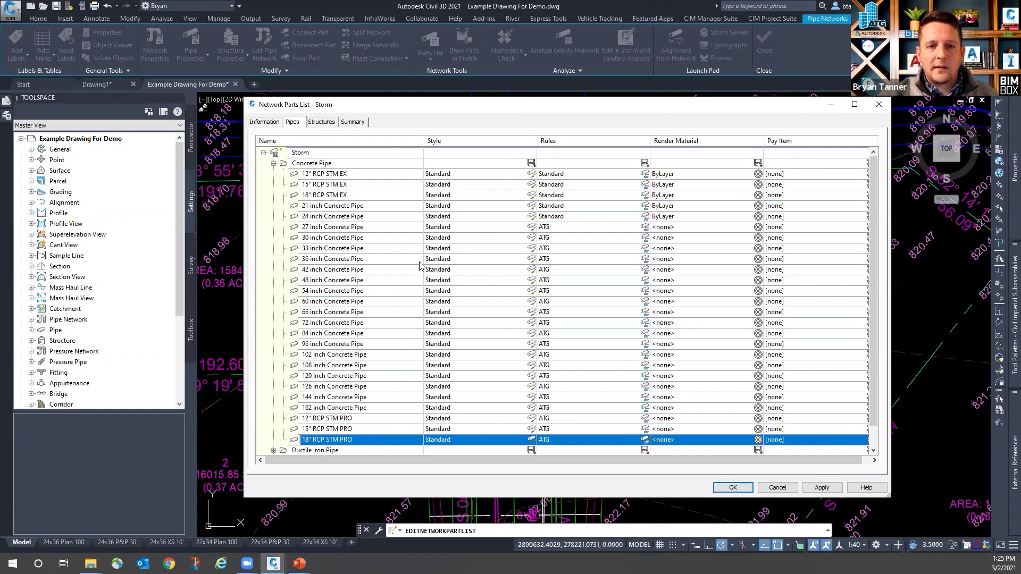
# Step: Set the pipe style of the whole Concrete Pipe family to Gravity Flow Stormwater-Proposed
pyautogui.click(532, 164)
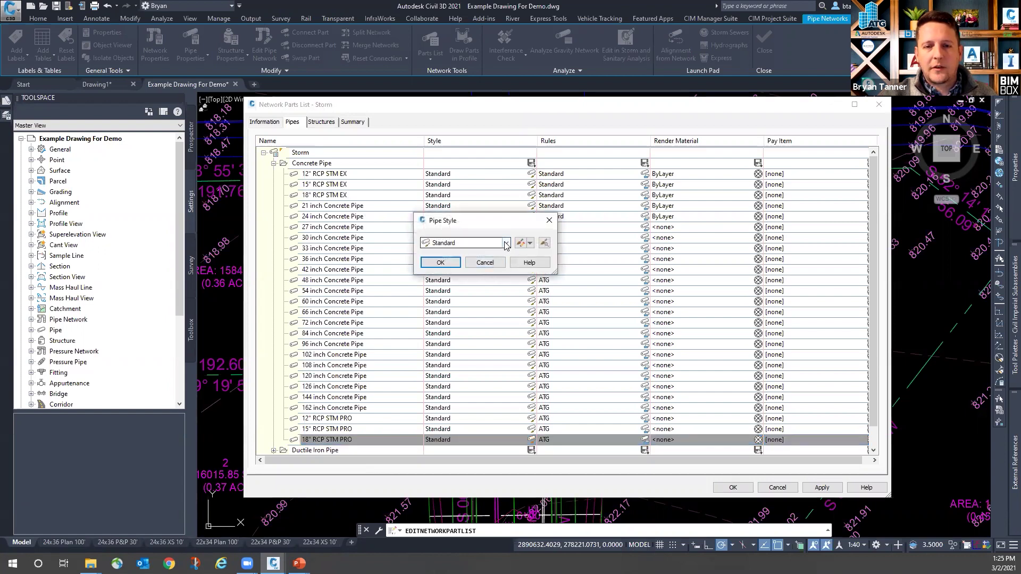
pyautogui.click(507, 243)
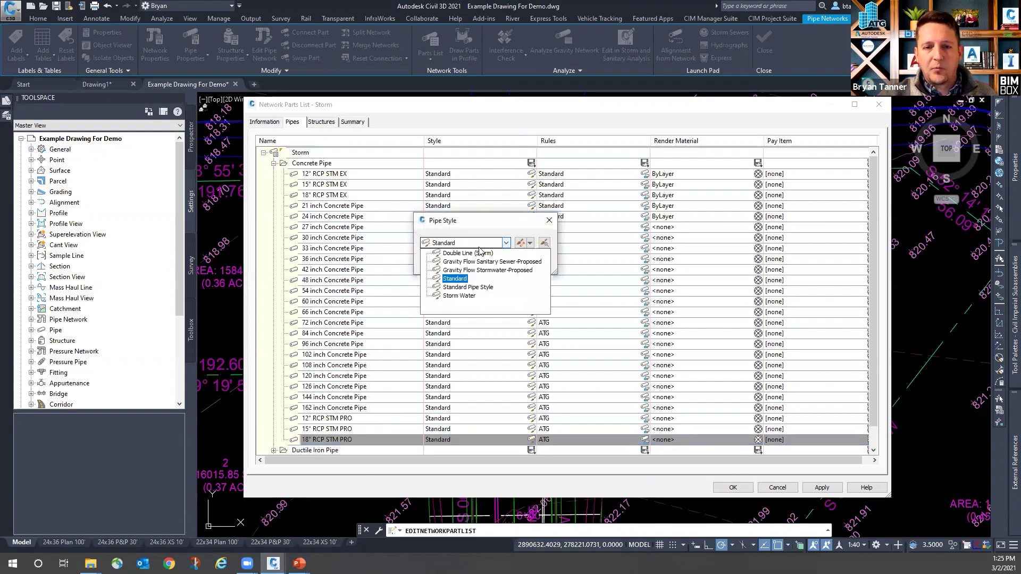
pyautogui.click(455, 262)
pyautogui.click(455, 269)
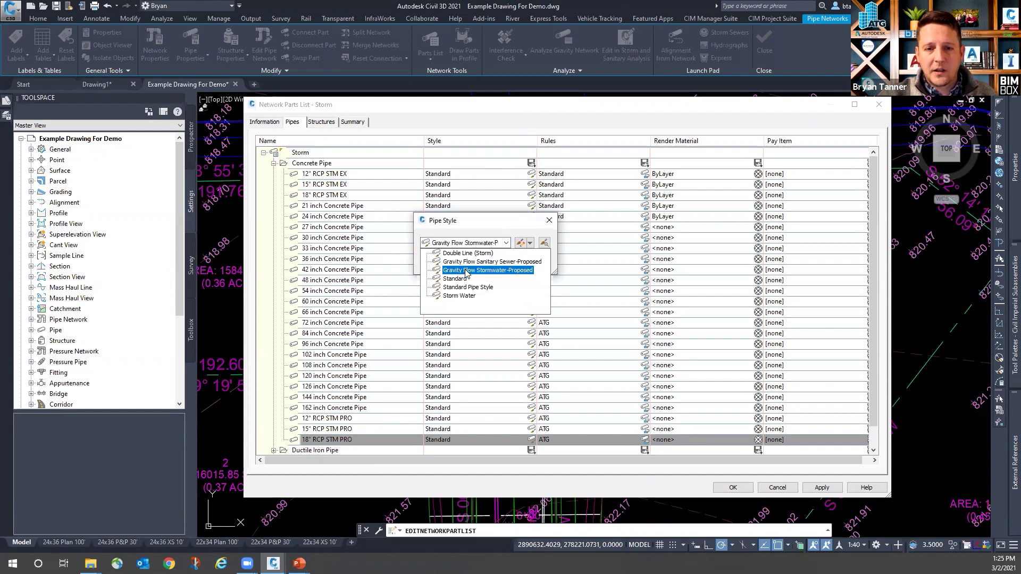
pyautogui.click(466, 271)
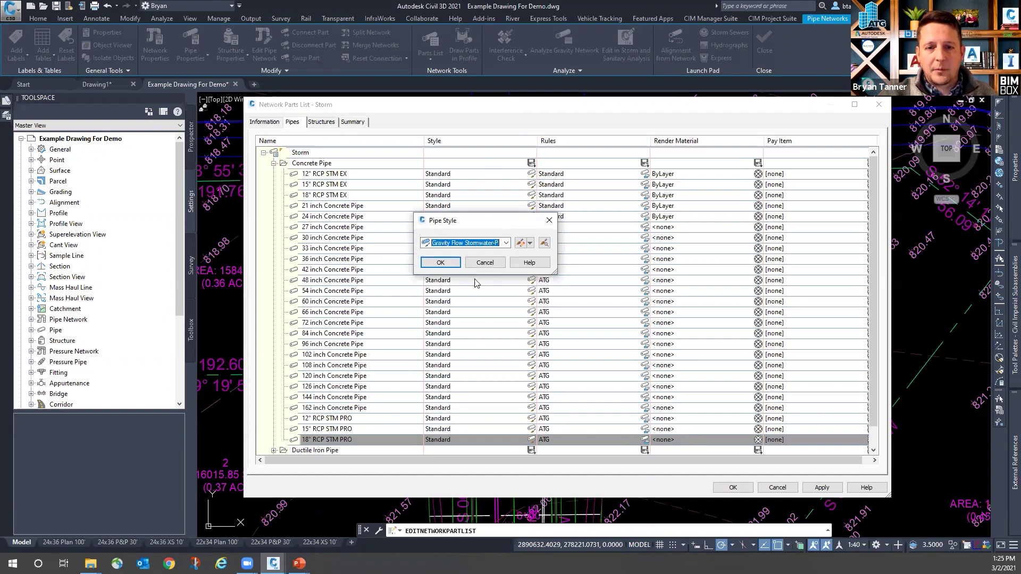
pyautogui.click(448, 265)
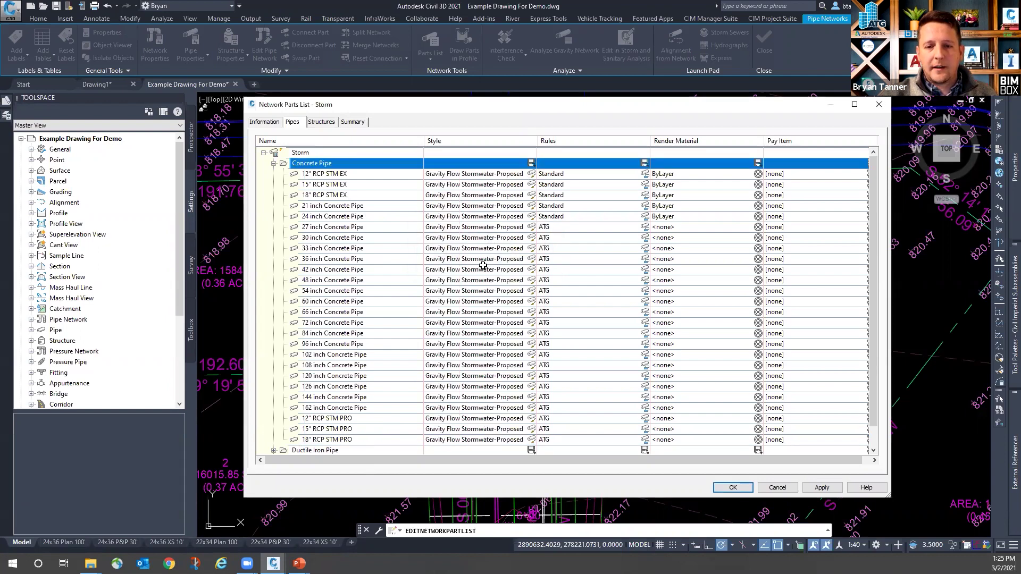
# Step: From the 12" RCP STM EX pipe, copy its Gravity Flow Stormwater-Proposed style and name the copy Gravity Flow Stormwater-Exist
pyautogui.click(389, 177)
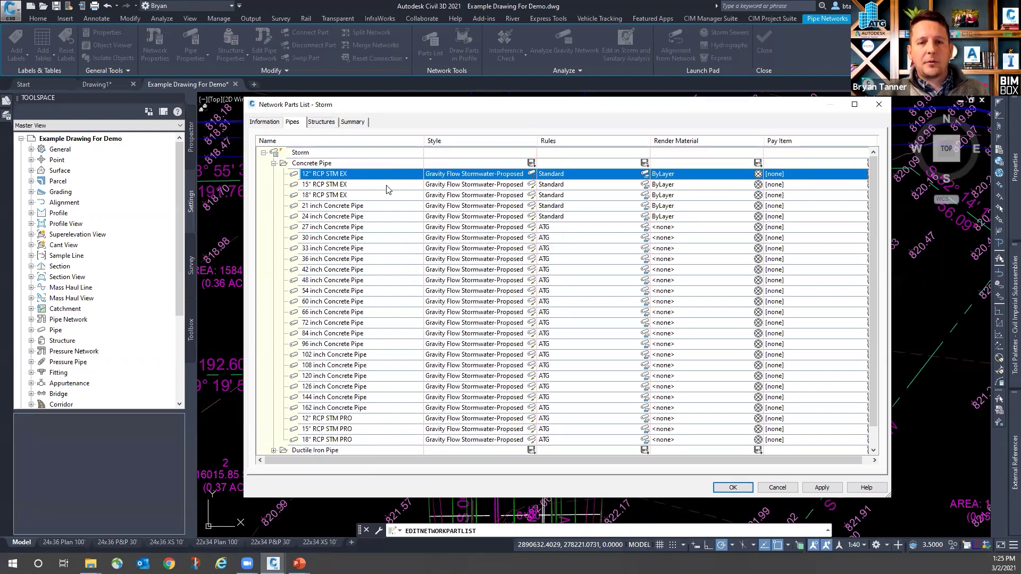
pyautogui.click(531, 175)
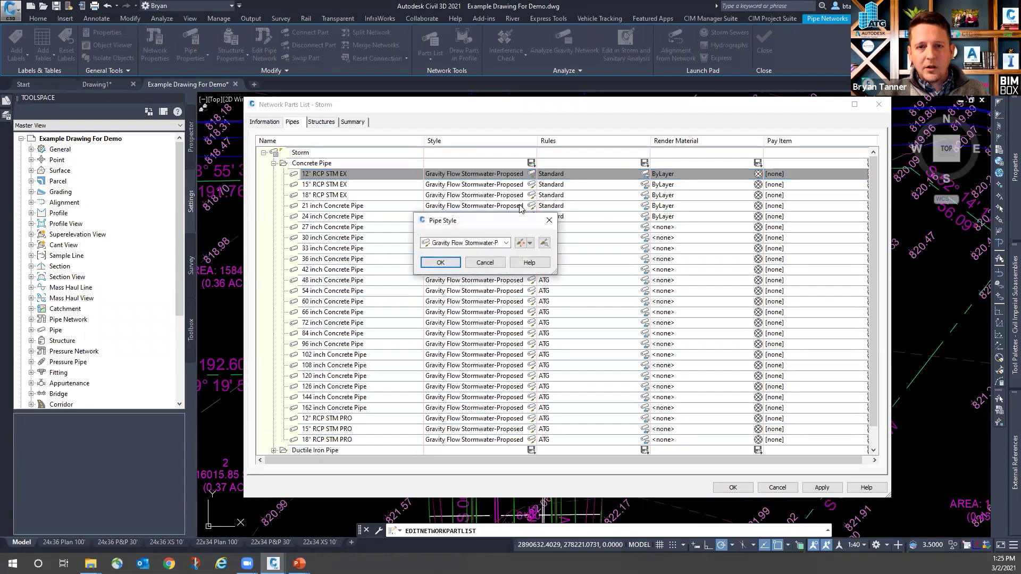
pyautogui.click(530, 243)
pyautogui.click(564, 261)
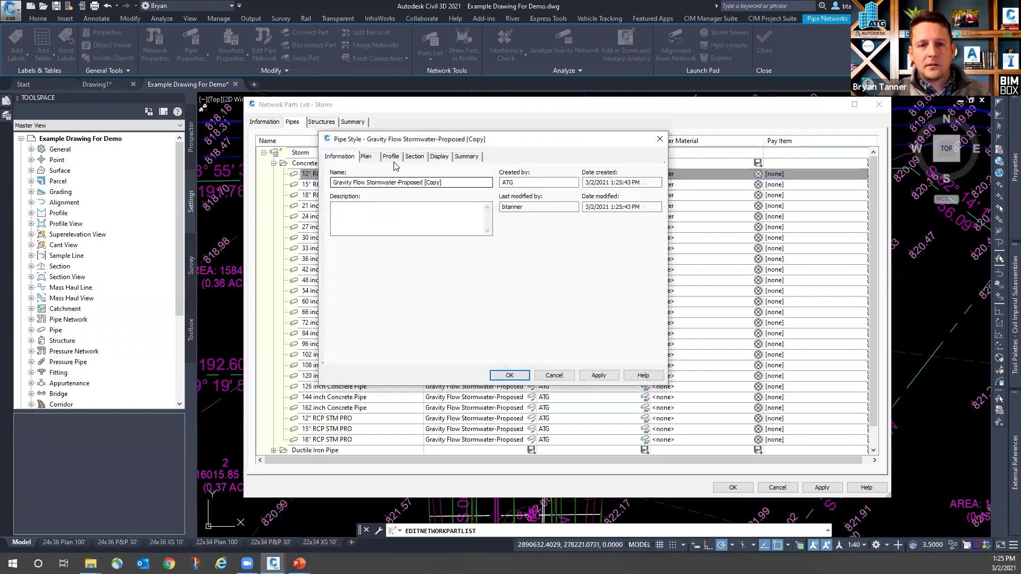
pyautogui.click(382, 183)
pyautogui.moveTo(399, 183); pyautogui.dragTo(444, 183)
pyautogui.write('Exist')
# Step: Check the new style's plan display settings, then save it and assign it to the 12" RCP STM EX pipe
pyautogui.click(440, 156)
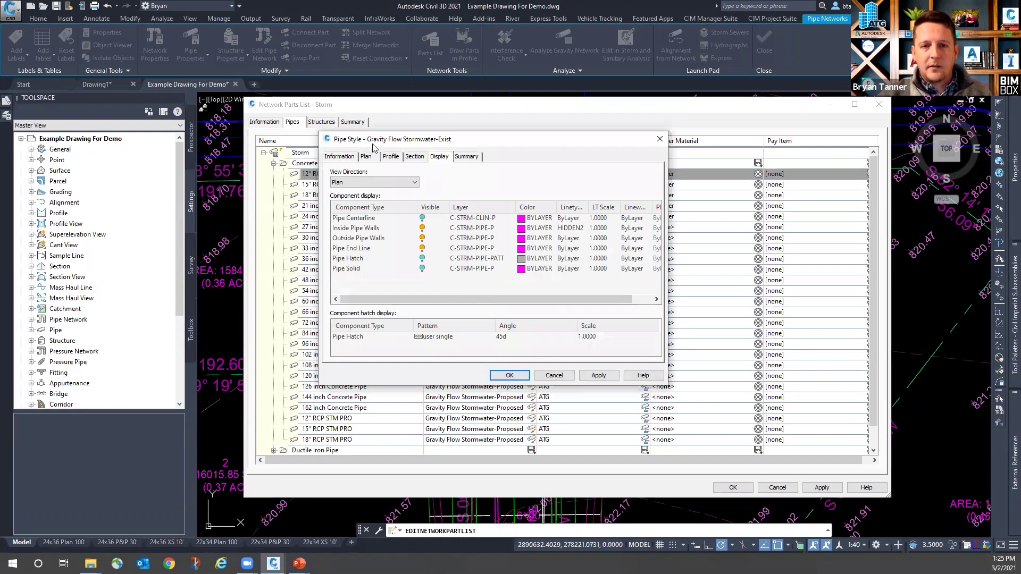
pyautogui.moveTo(412, 142); pyautogui.dragTo(477, 153)
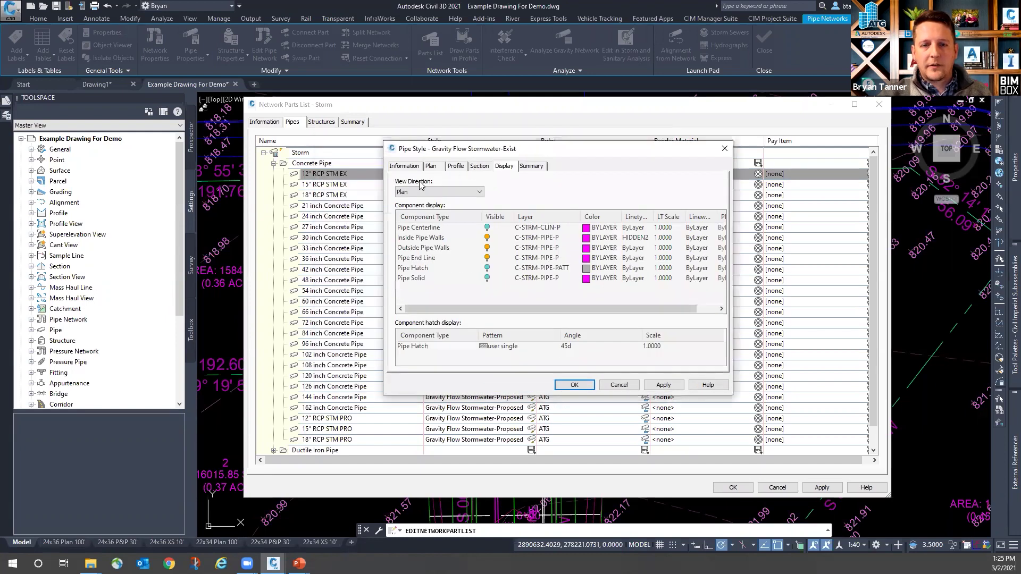
pyautogui.click(404, 165)
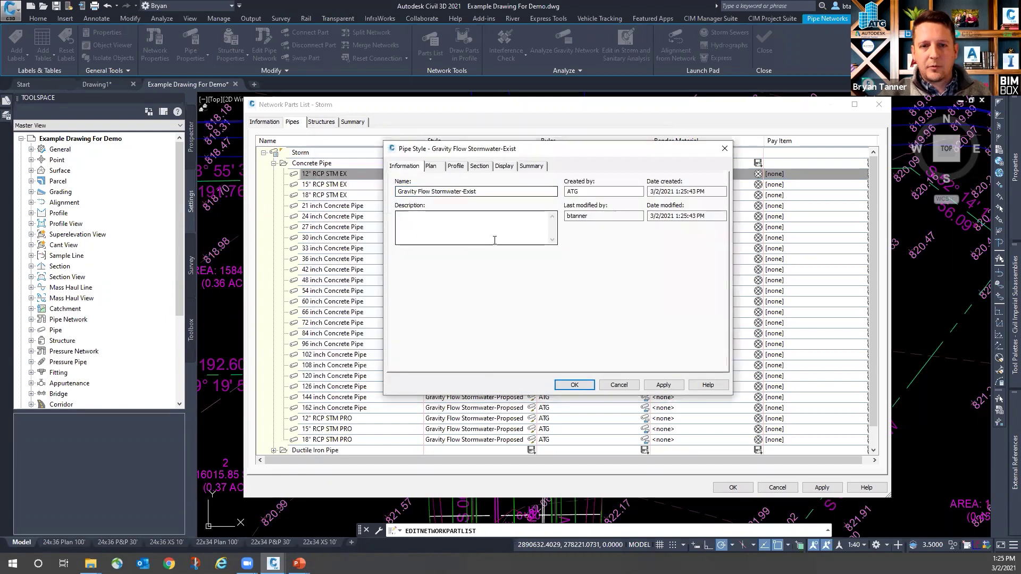
pyautogui.click(575, 385)
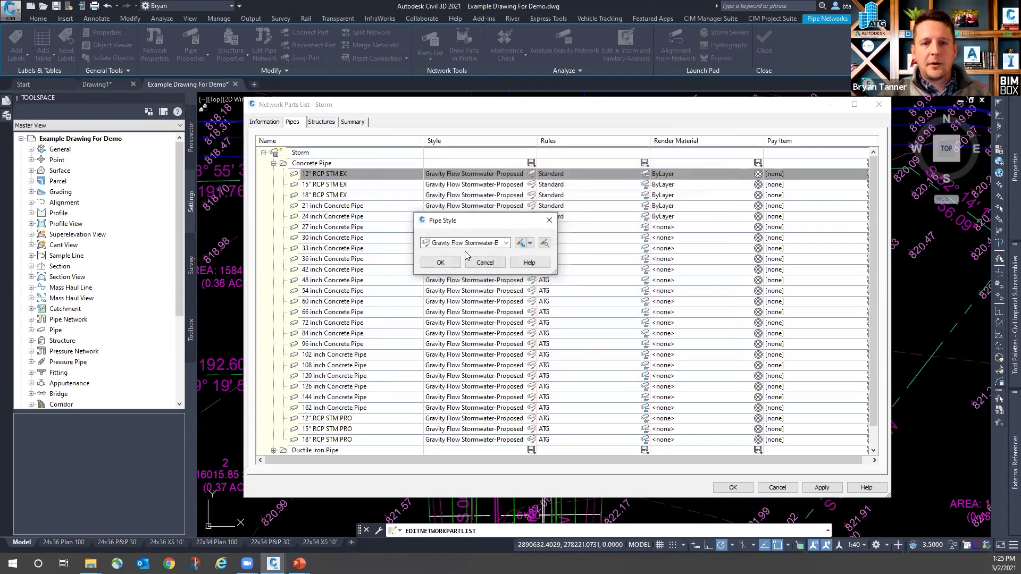
pyautogui.click(440, 263)
# Step: Set the style of the 15" RCP STM EX pipe to Gravity Flow Stormwater-Exist
pyautogui.click(520, 186)
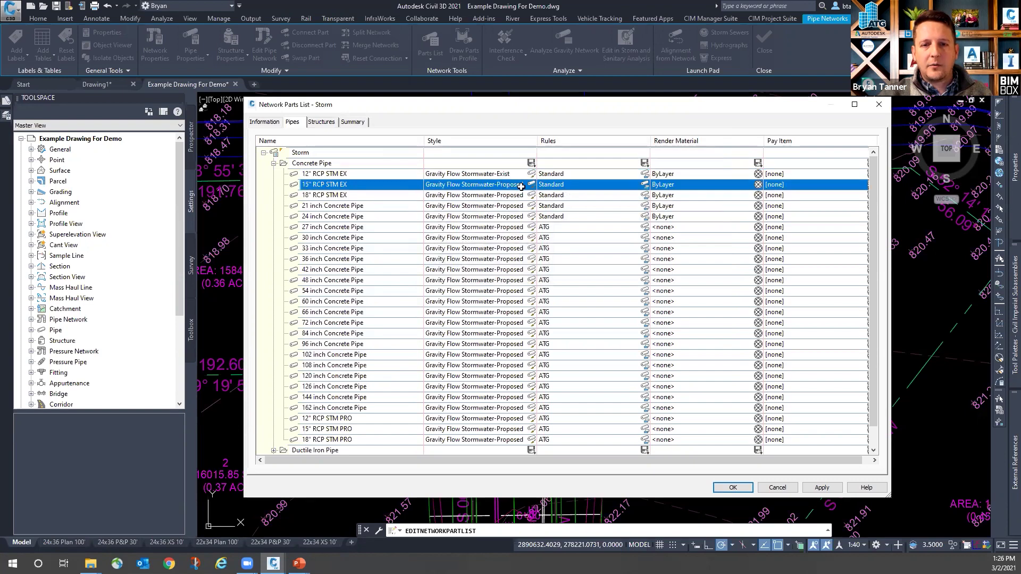
pyautogui.click(531, 185)
pyautogui.click(478, 243)
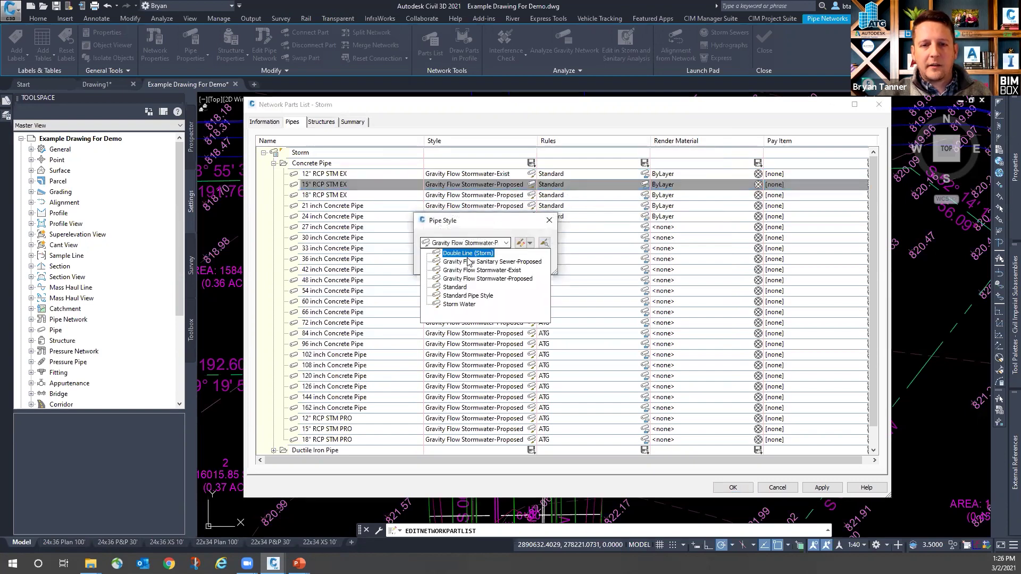
pyautogui.click(482, 270)
pyautogui.click(440, 263)
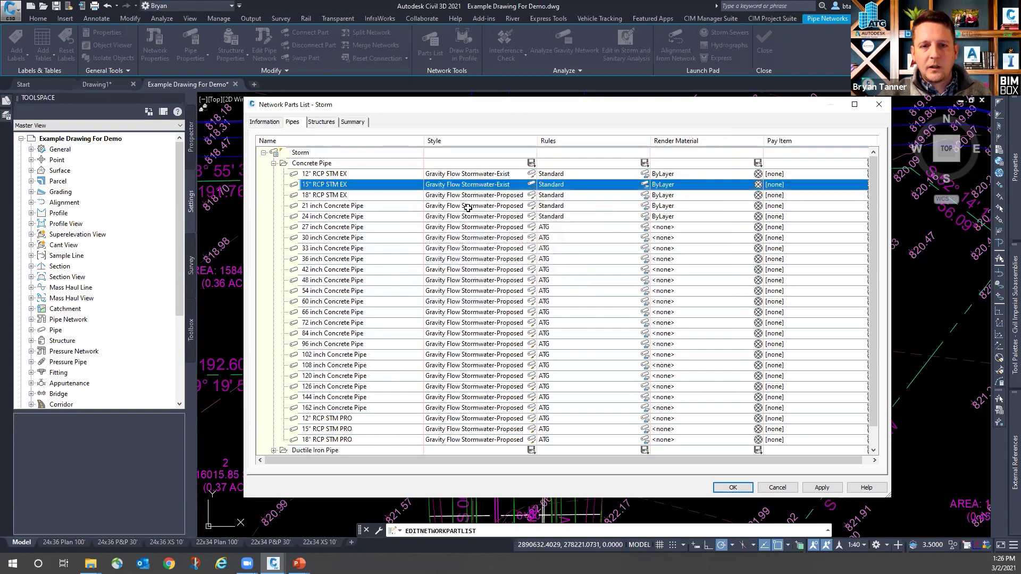
# Step: Set the style of the 18" RCP STM EX pipe to Gravity Flow Stormwater-Exist
pyautogui.click(478, 195)
pyautogui.click(531, 196)
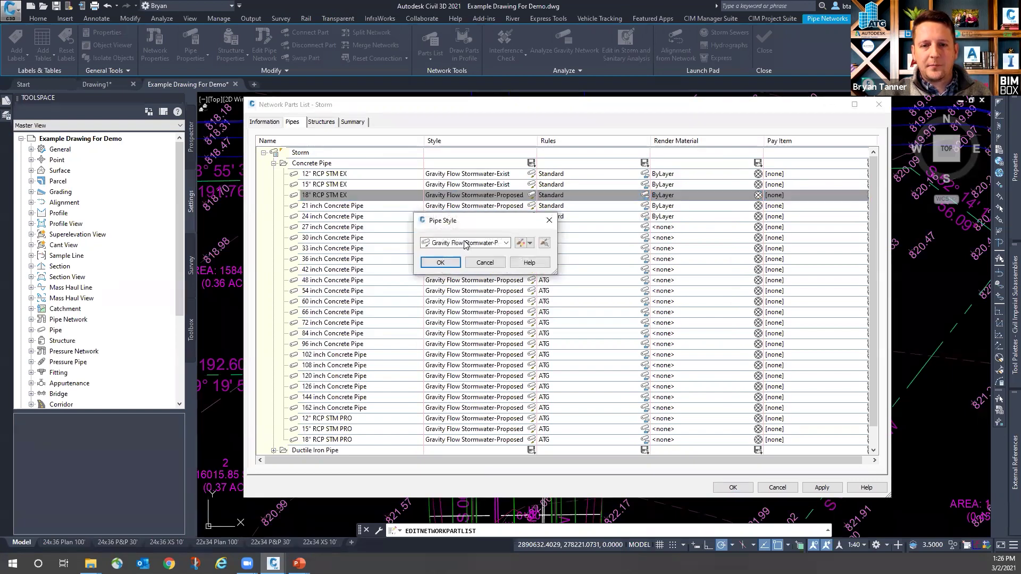
pyautogui.click(465, 243)
pyautogui.click(455, 270)
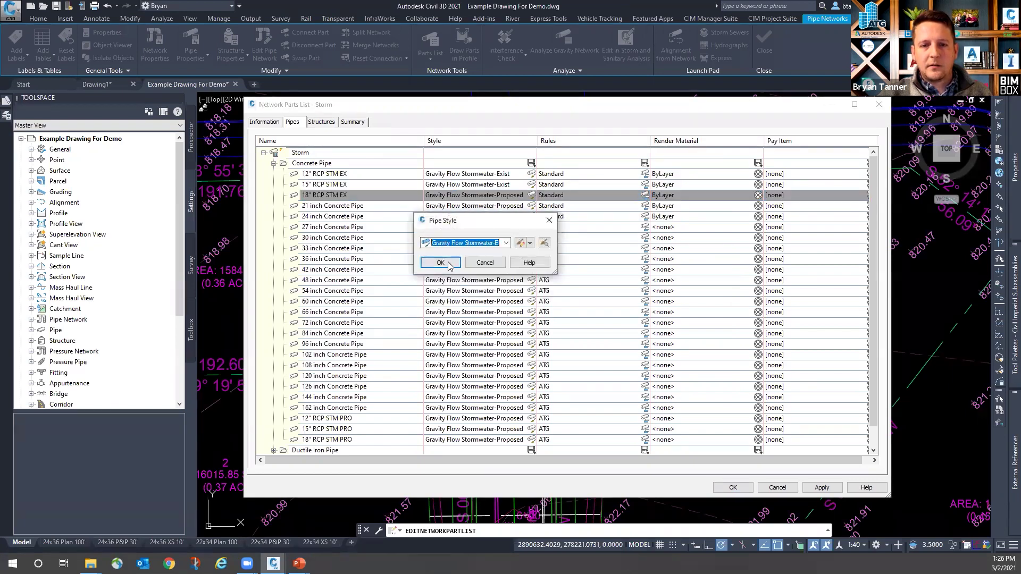
pyautogui.click(440, 263)
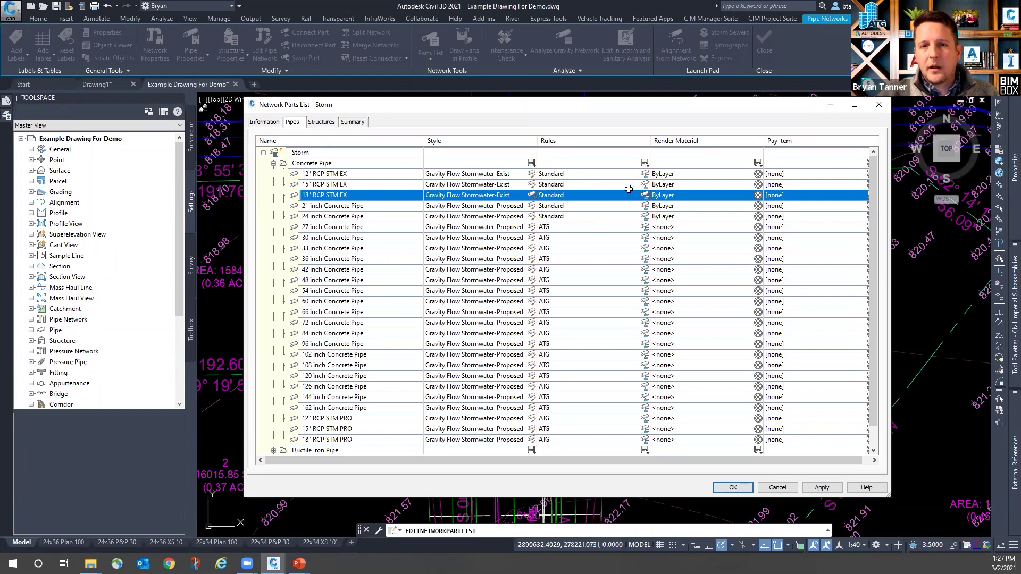
# Step: Copy the ATG pipe rule set for the Concrete Pipe family, name the copy Storm, and show its rules
pyautogui.click(644, 164)
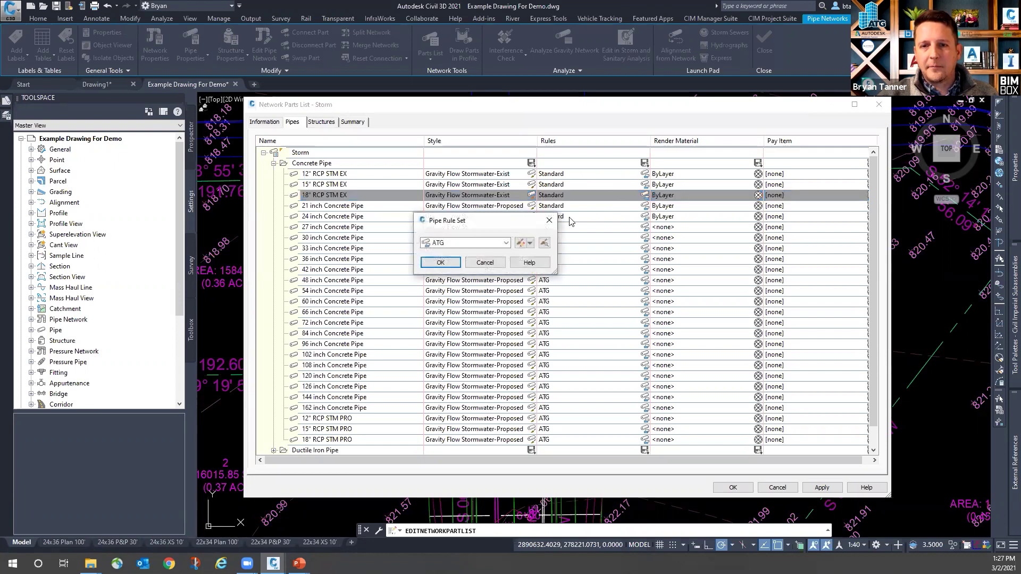
pyautogui.click(530, 244)
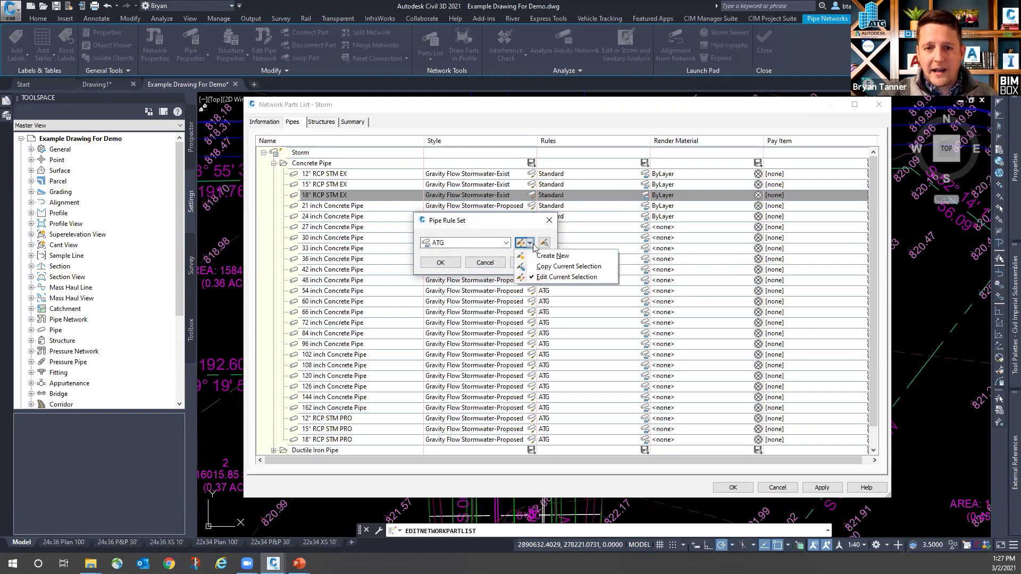
pyautogui.click(548, 267)
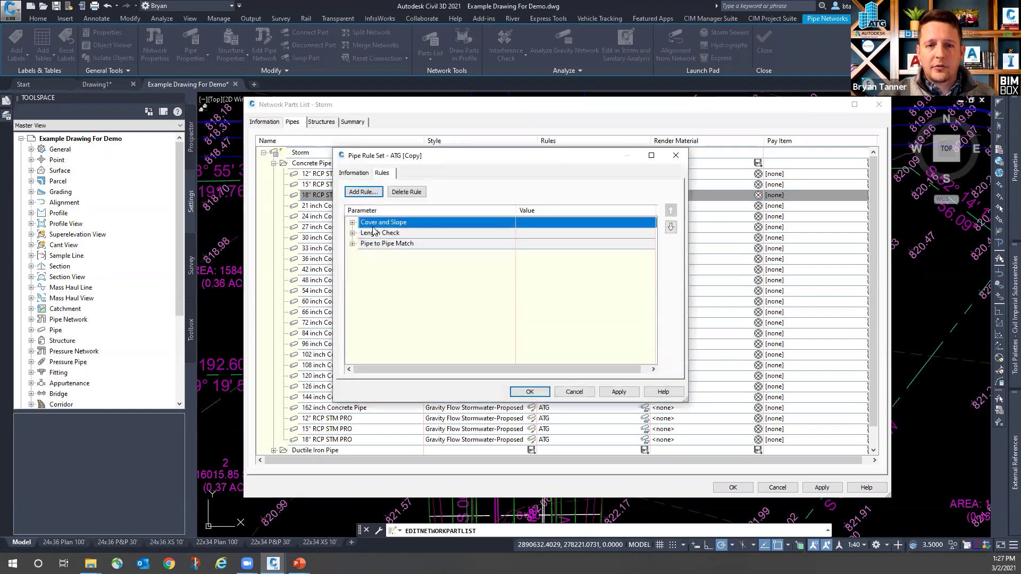
pyautogui.click(353, 173)
pyautogui.moveTo(379, 198); pyautogui.dragTo(326, 201)
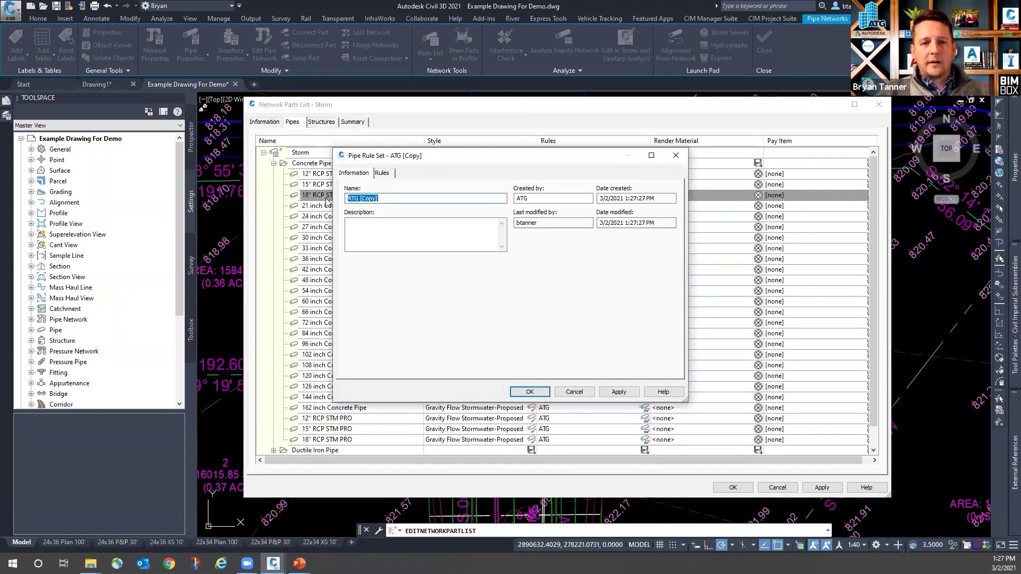
pyautogui.write('Stro')
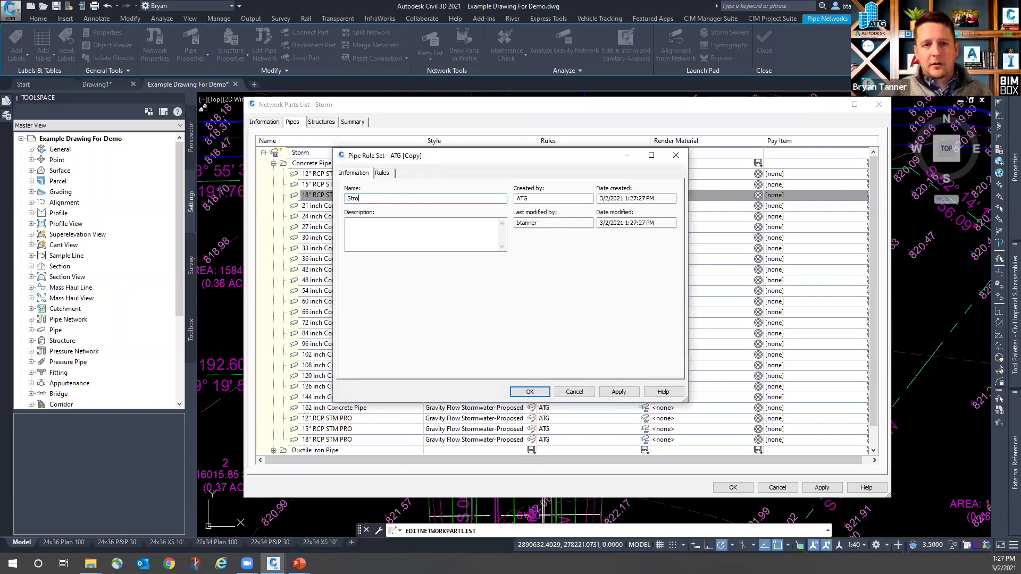
pyautogui.write('orm')
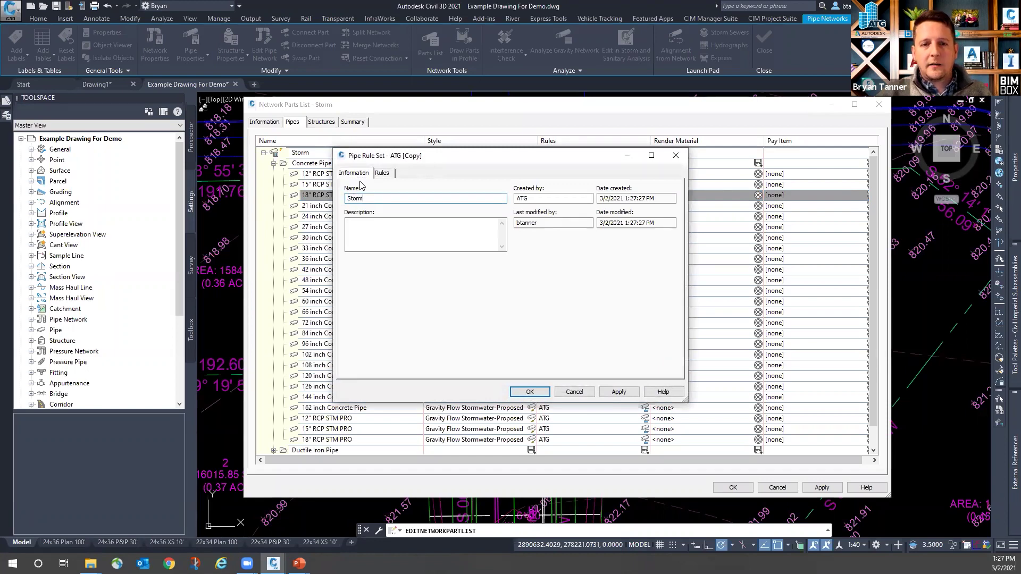
pyautogui.click(382, 173)
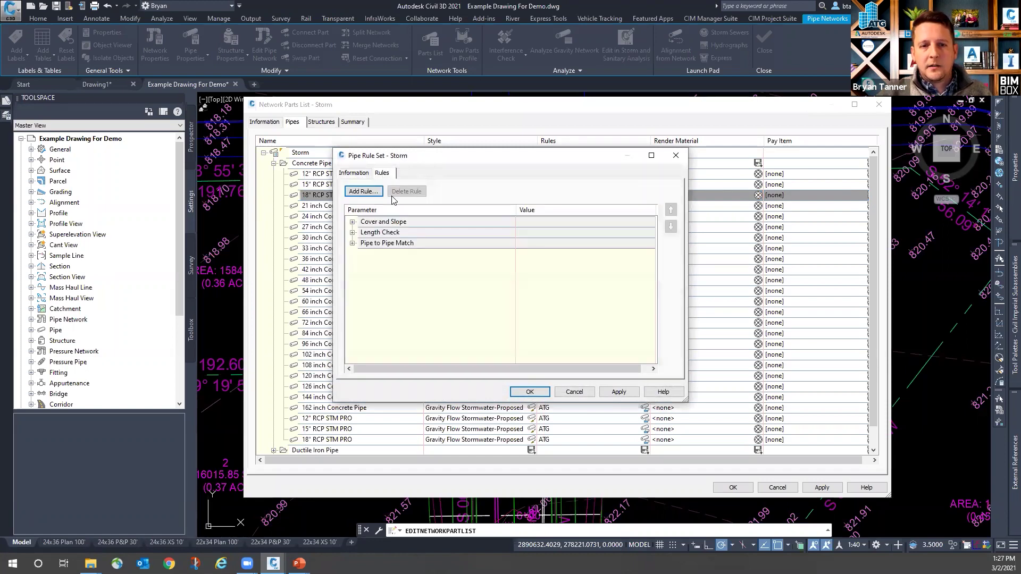
# Step: Examine the parameters of the Cover and Slope, Length Check and Pipe to Pipe Match rules in the Storm pipe rule set
pyautogui.click(352, 221)
pyautogui.click(352, 275)
pyautogui.click(352, 307)
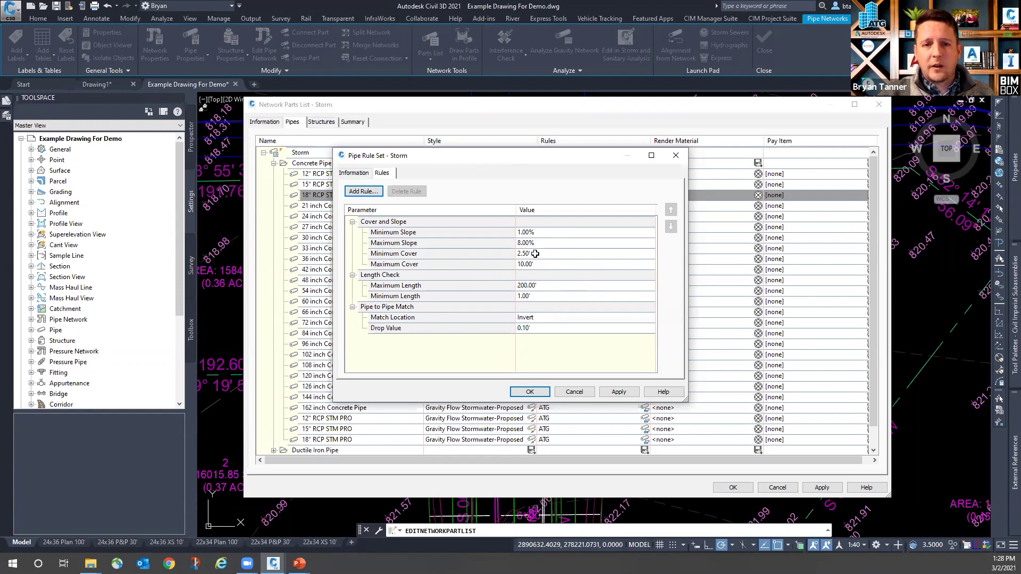
pyautogui.click(541, 287)
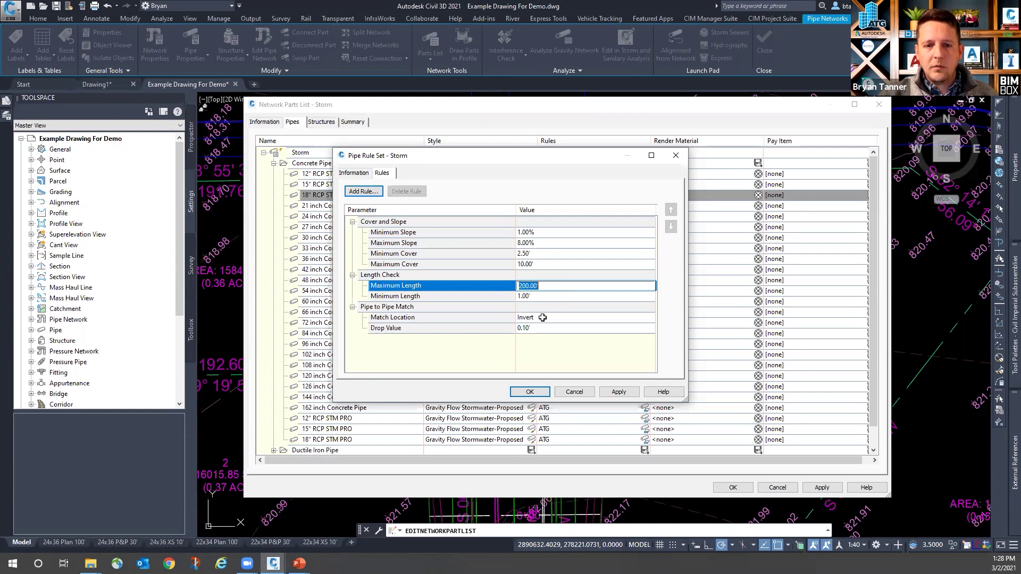
# Step: Add the Set Pipe End Location rule to the Storm pipe rule set
pyautogui.click(361, 192)
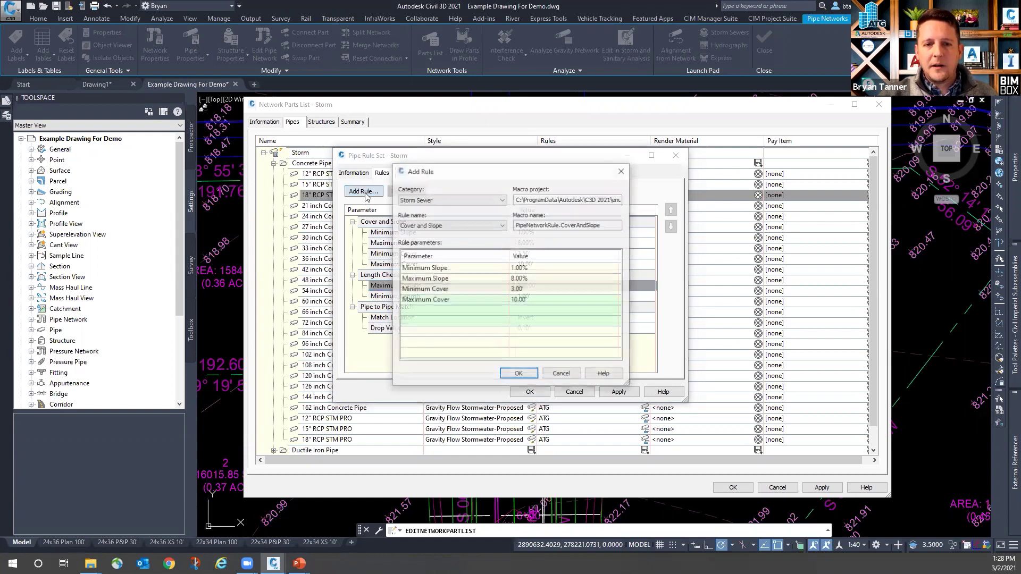
pyautogui.click(464, 226)
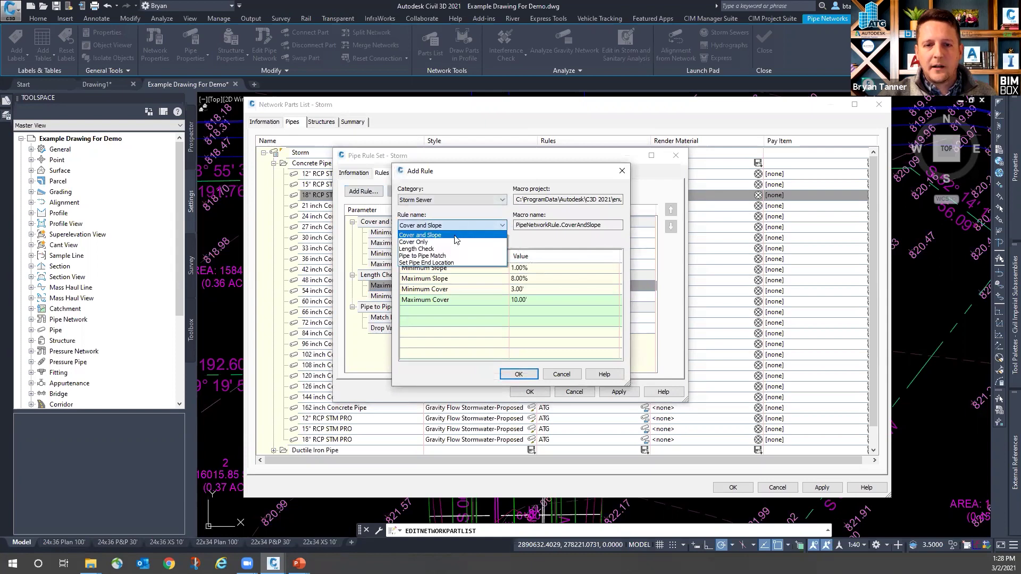
pyautogui.click(442, 263)
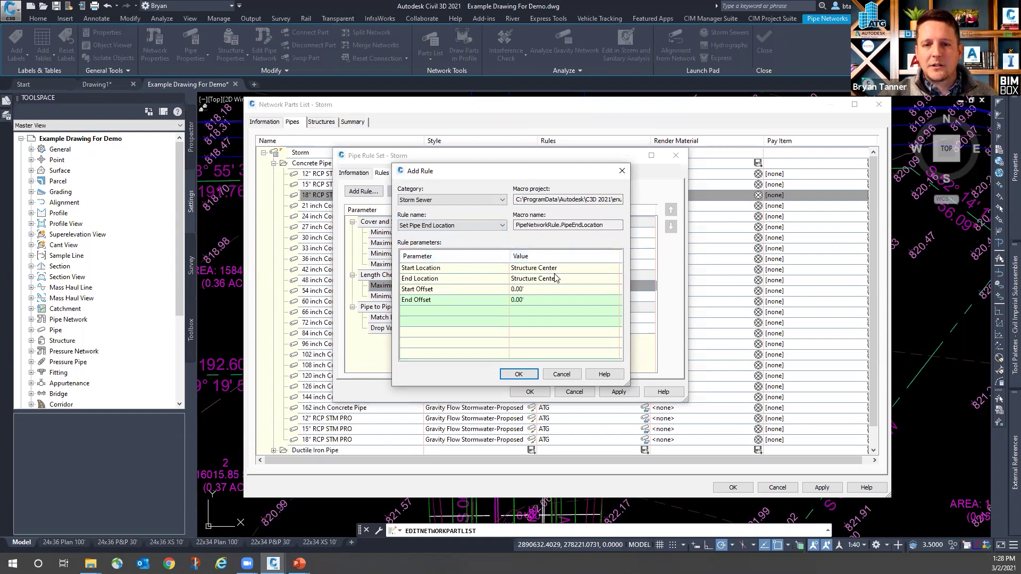
pyautogui.click(519, 374)
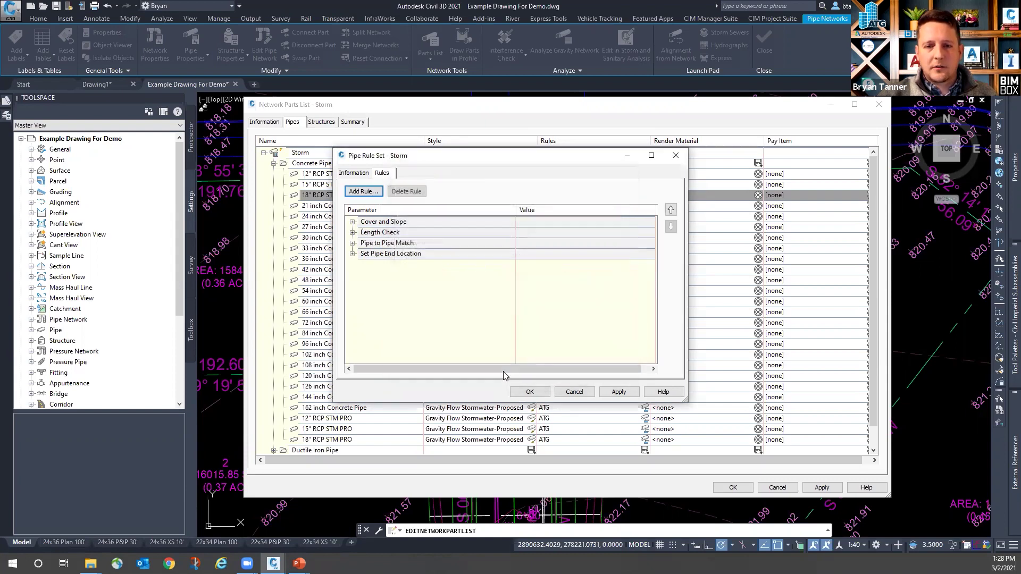
# Step: Set the pipe end rule's start and end locations to Structure Inner Wall and apply the Storm rule set to the Concrete Pipe family
pyautogui.click(352, 254)
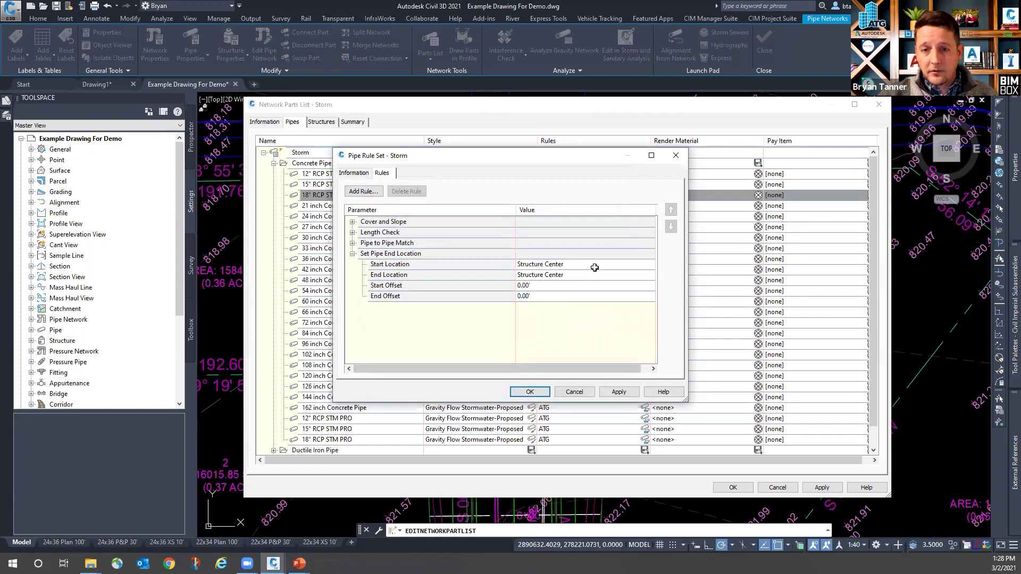
pyautogui.click(616, 265)
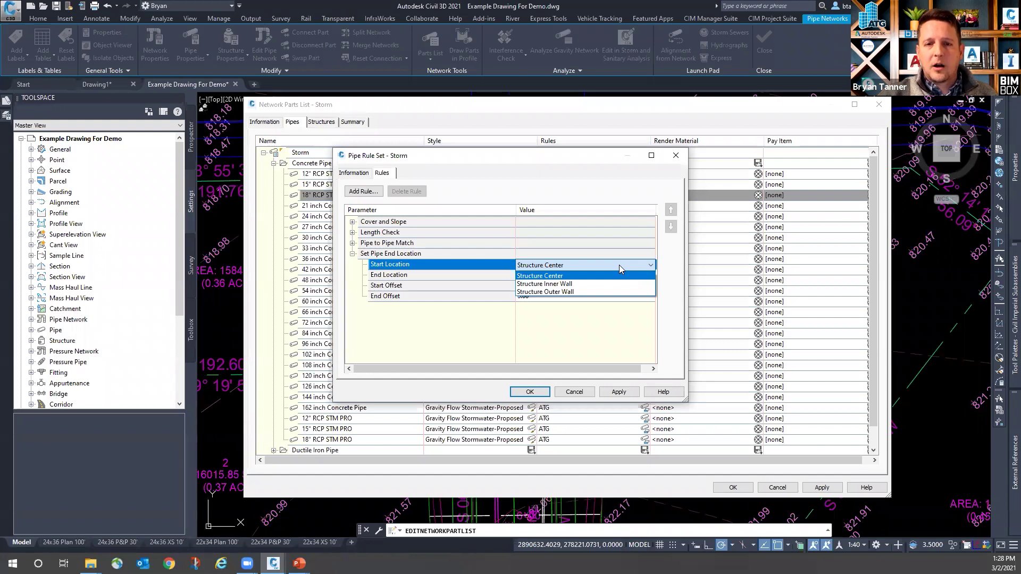
pyautogui.click(544, 284)
pyautogui.click(547, 275)
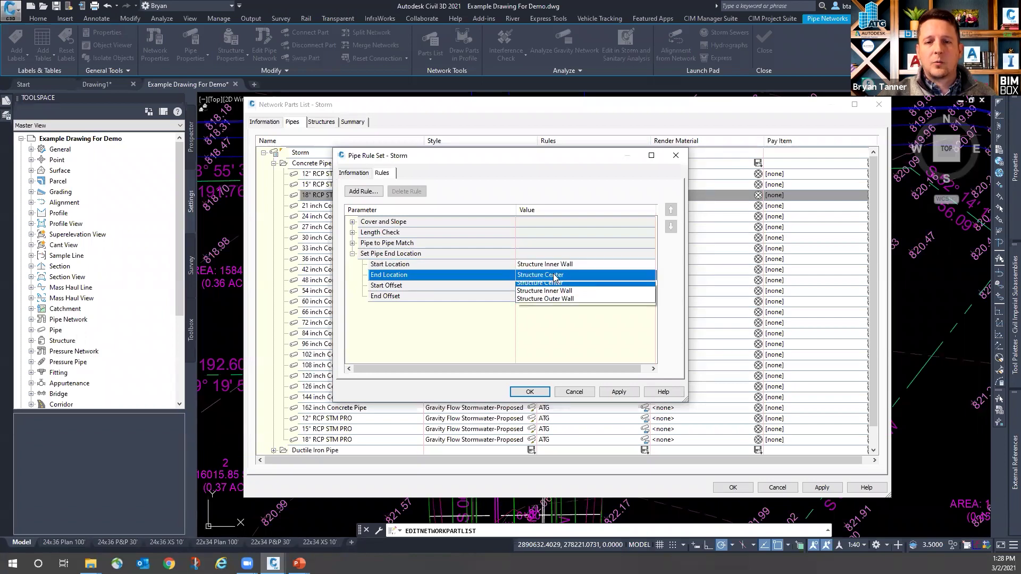
pyautogui.click(554, 295)
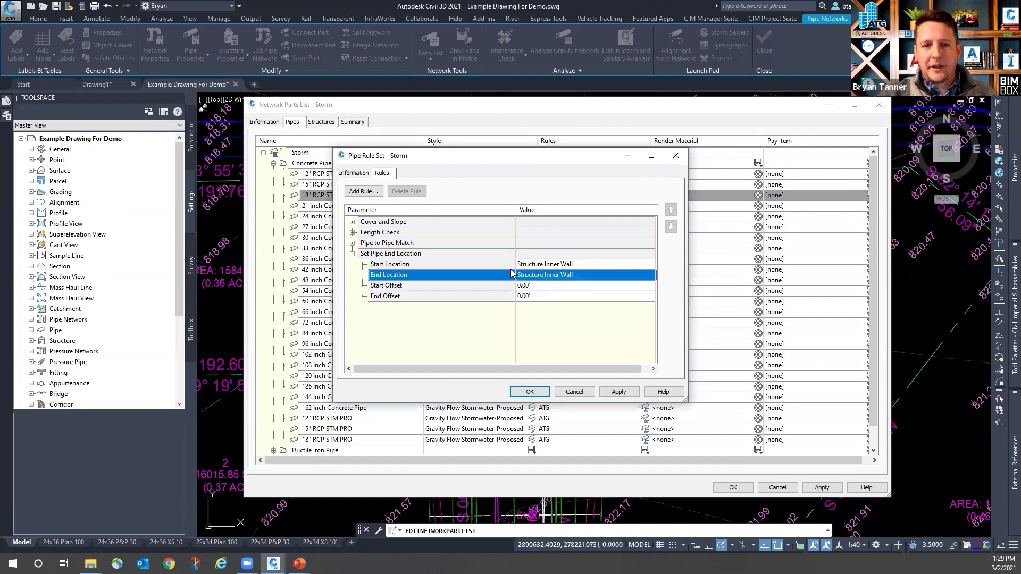
pyautogui.click(530, 392)
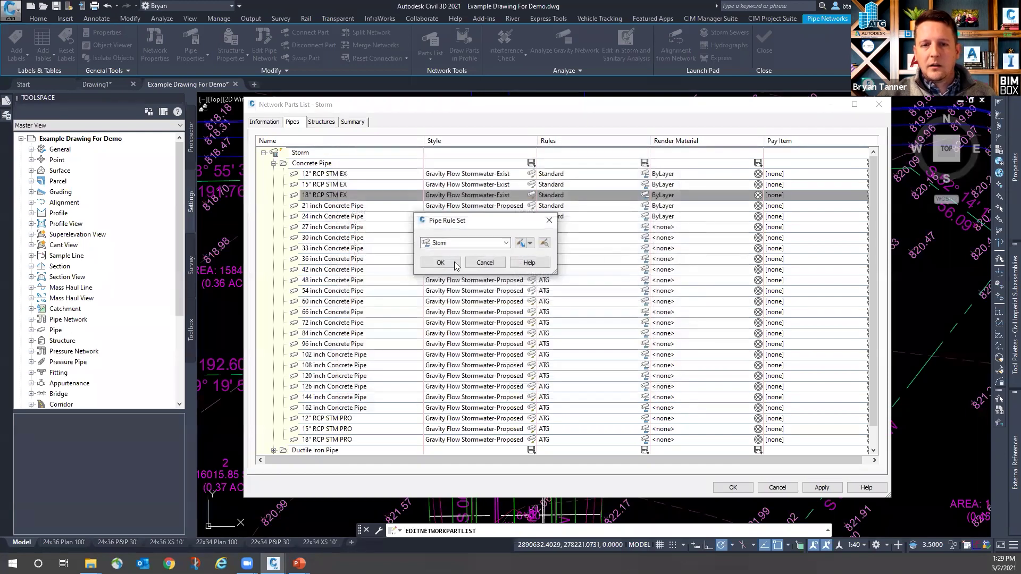
pyautogui.click(451, 263)
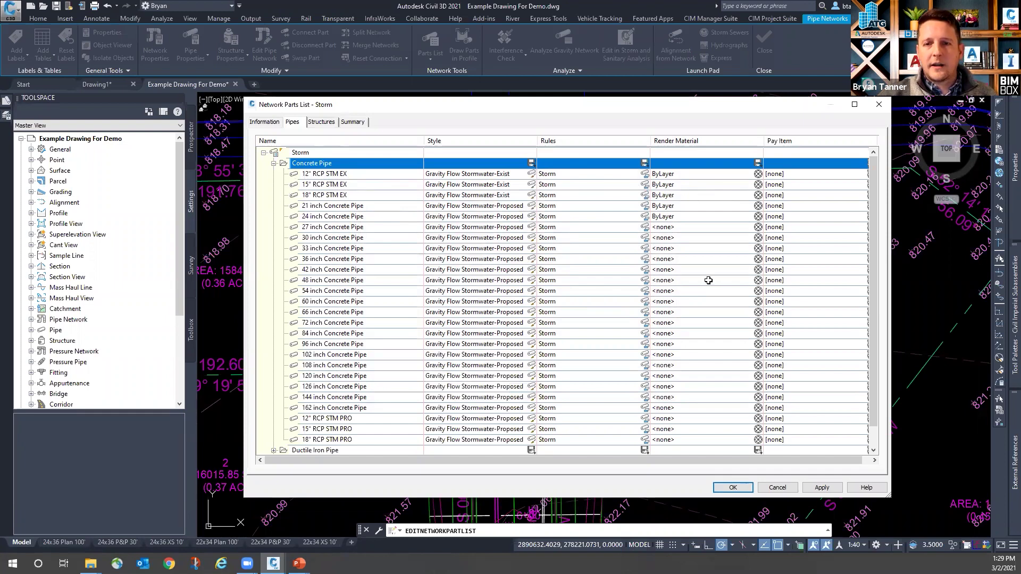
# Step: Assign the render material Concrete.Cast-In-Place.Flat.Grey.1 to the whole Concrete Pipe family
pyautogui.click(758, 162)
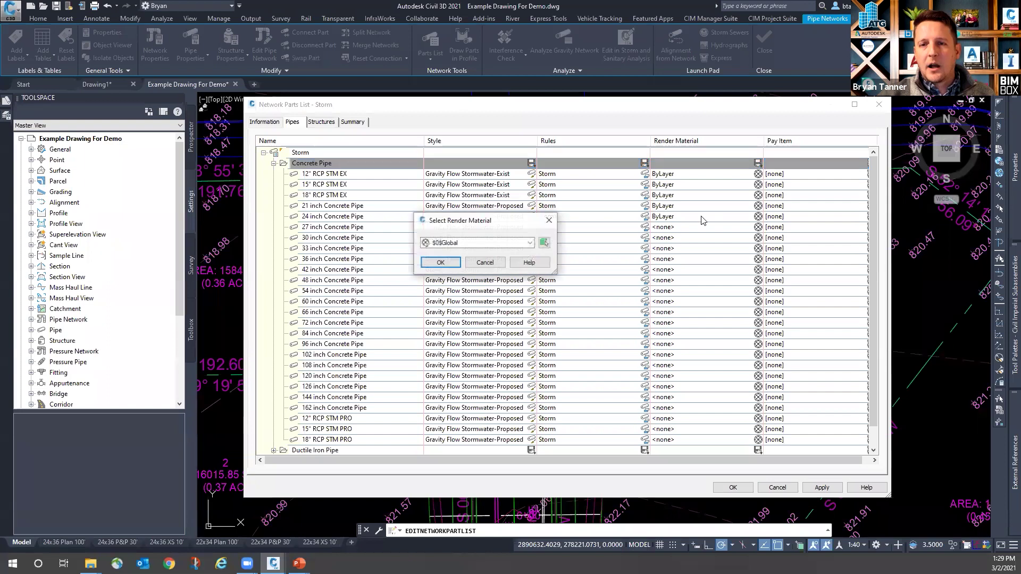
pyautogui.click(531, 243)
pyautogui.click(445, 286)
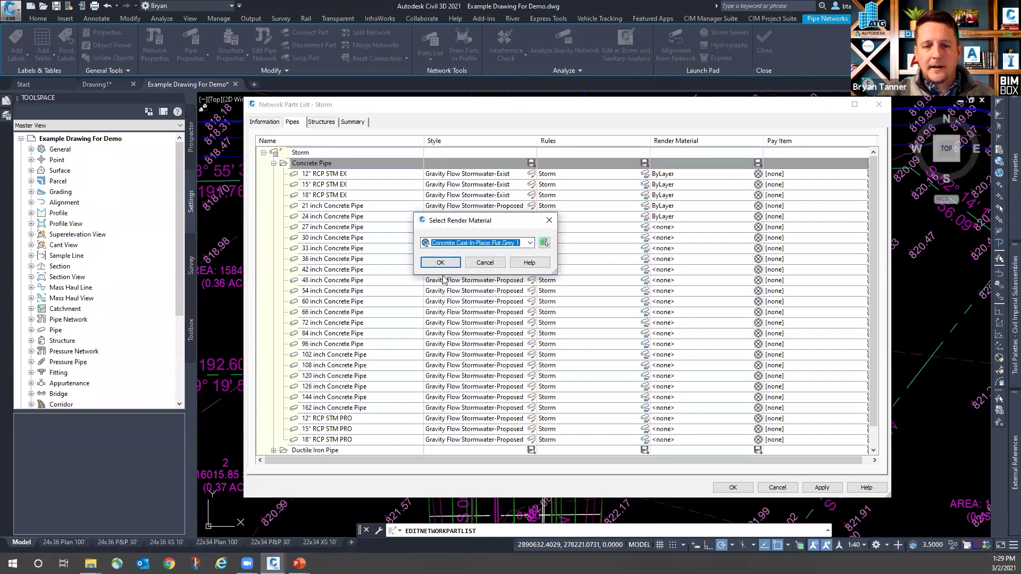
pyautogui.click(440, 262)
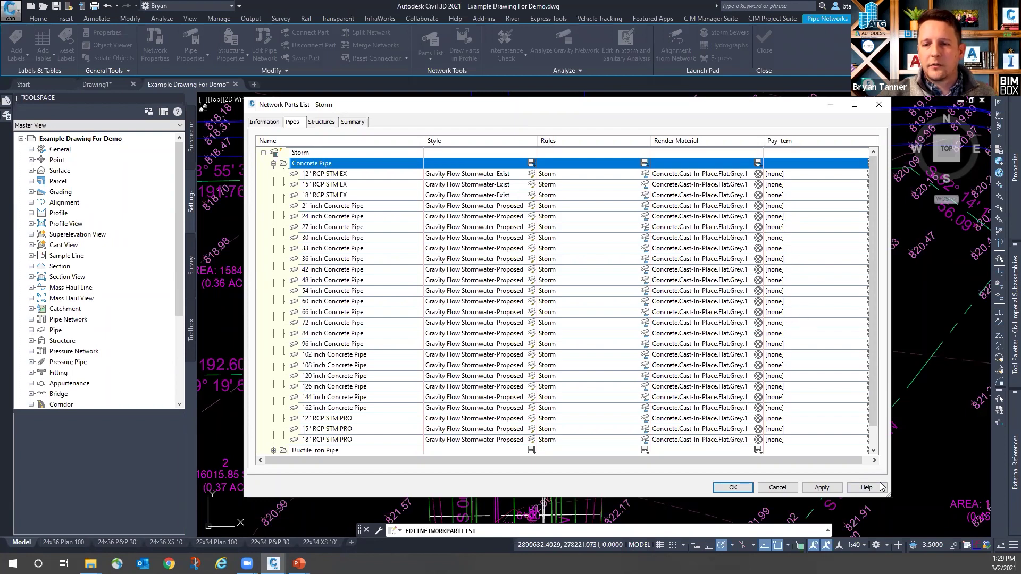
# Step: Start assigning a pay item to the 12" RCP STM EX pipe and choose the Getting Started CSV as the master pay item file
pyautogui.hscroll(1, 856, 461)
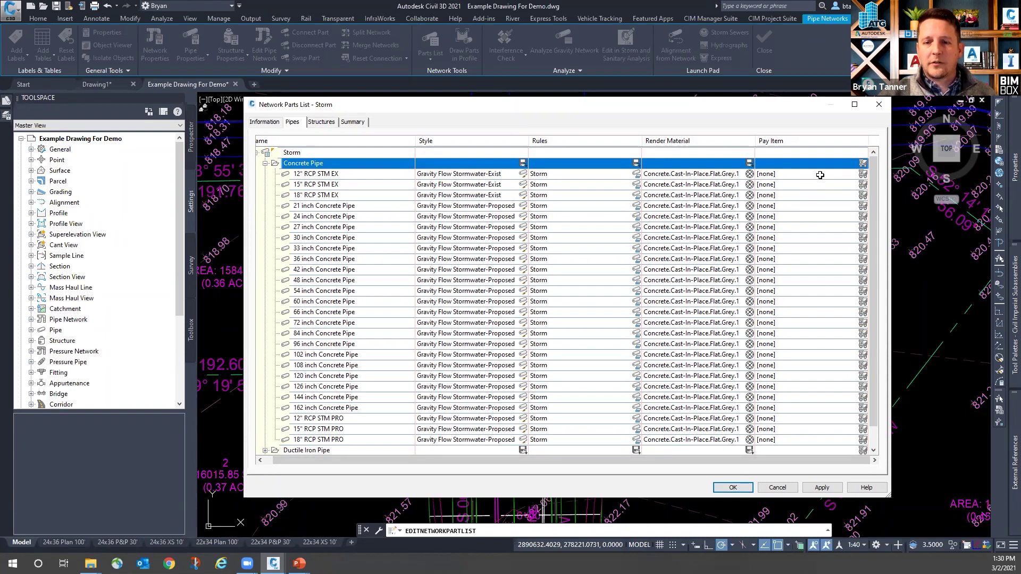
pyautogui.click(862, 177)
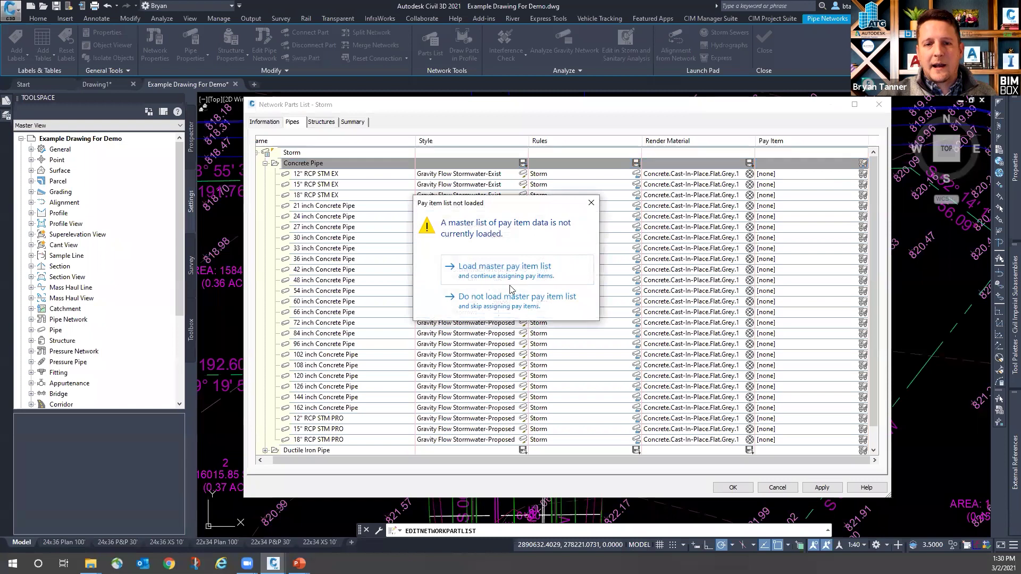
pyautogui.click(483, 273)
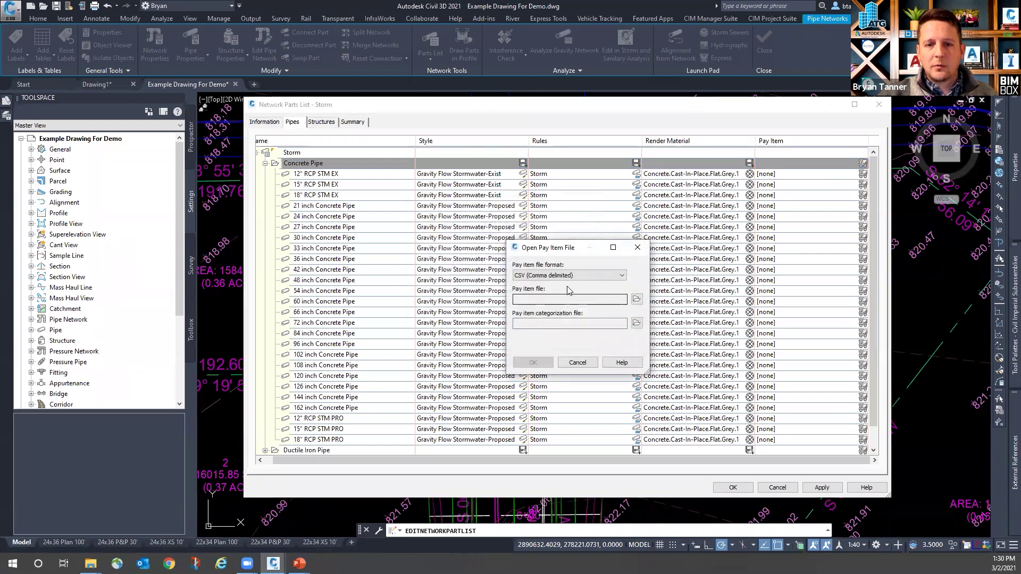
pyautogui.click(637, 299)
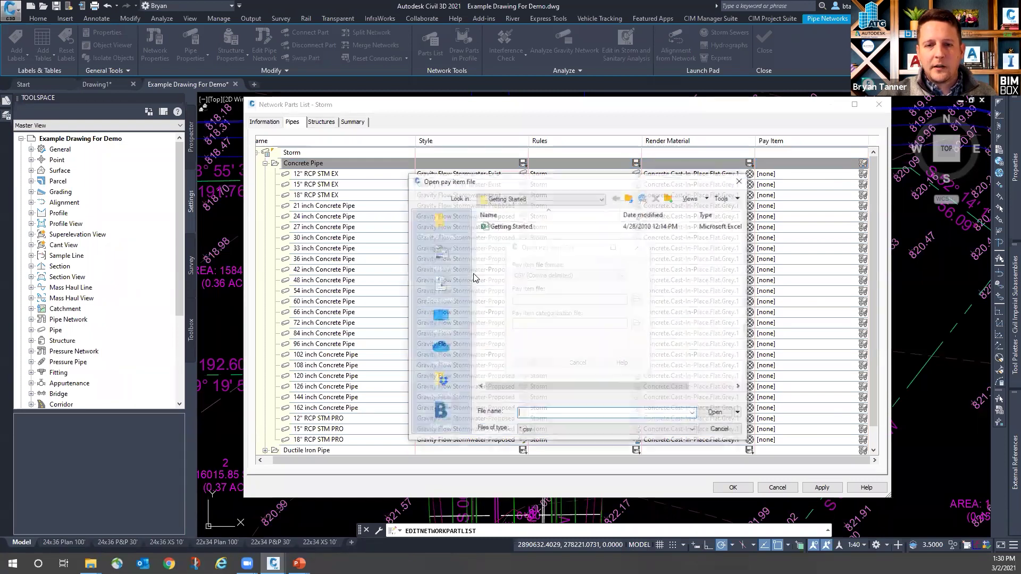
pyautogui.click(500, 226)
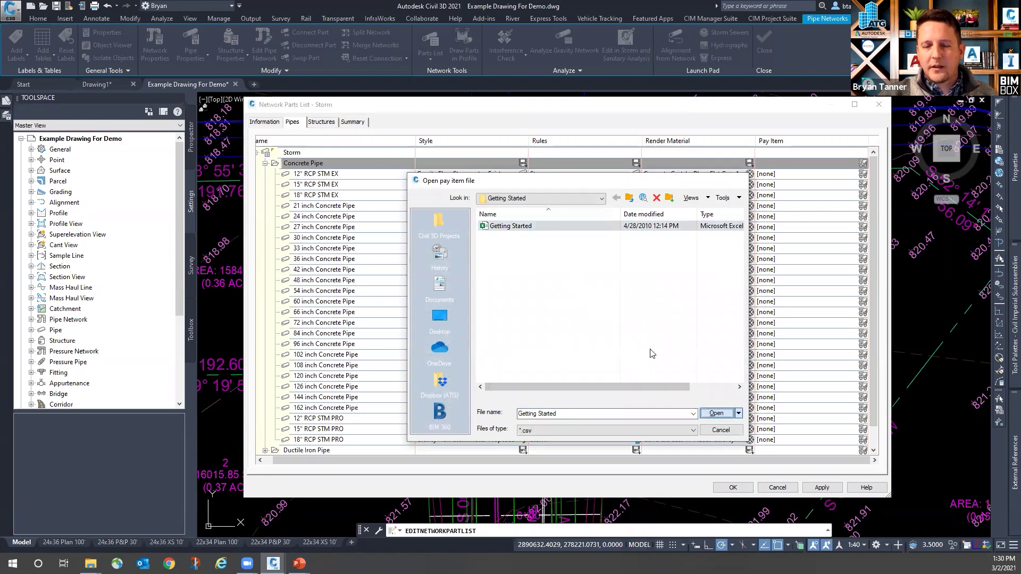
pyautogui.click(716, 413)
# Step: Choose FHA_FLH_EE_Categories from the United States FHA pay item data as the categorization file and load the pay item list
pyautogui.click(637, 323)
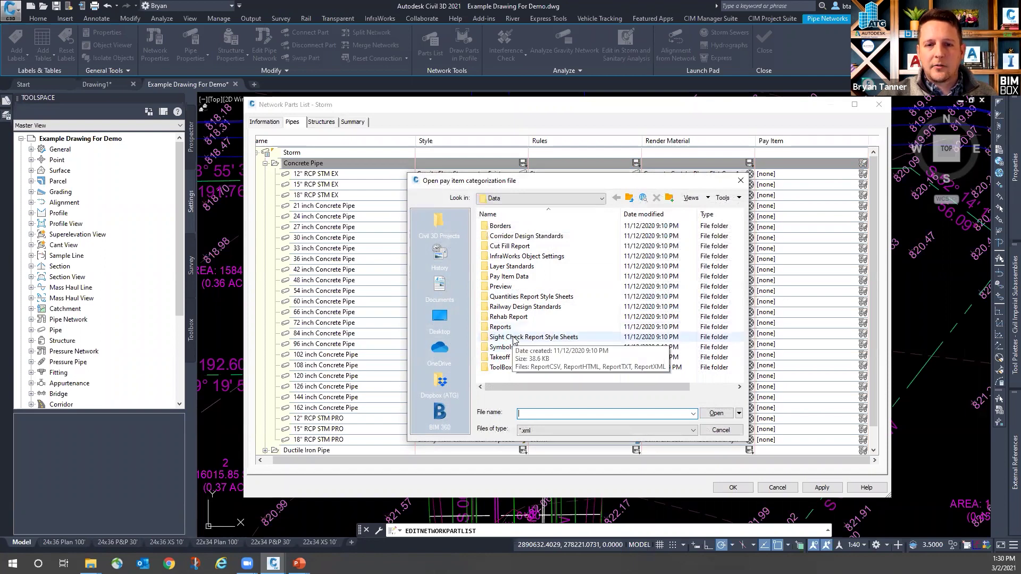
pyautogui.click(521, 277)
pyautogui.doubleClick(521, 278)
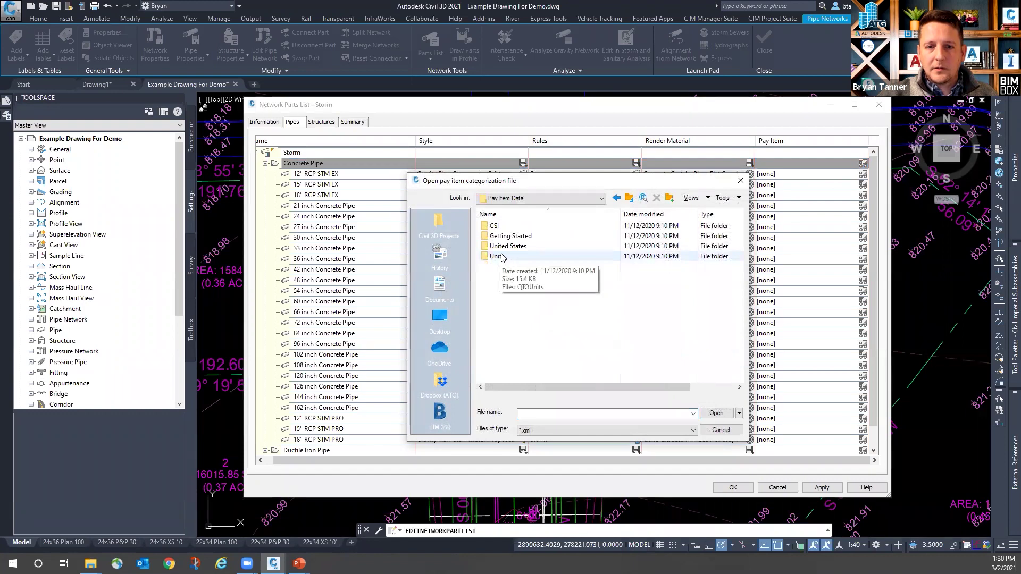
pyautogui.doubleClick(504, 246)
pyautogui.doubleClick(503, 236)
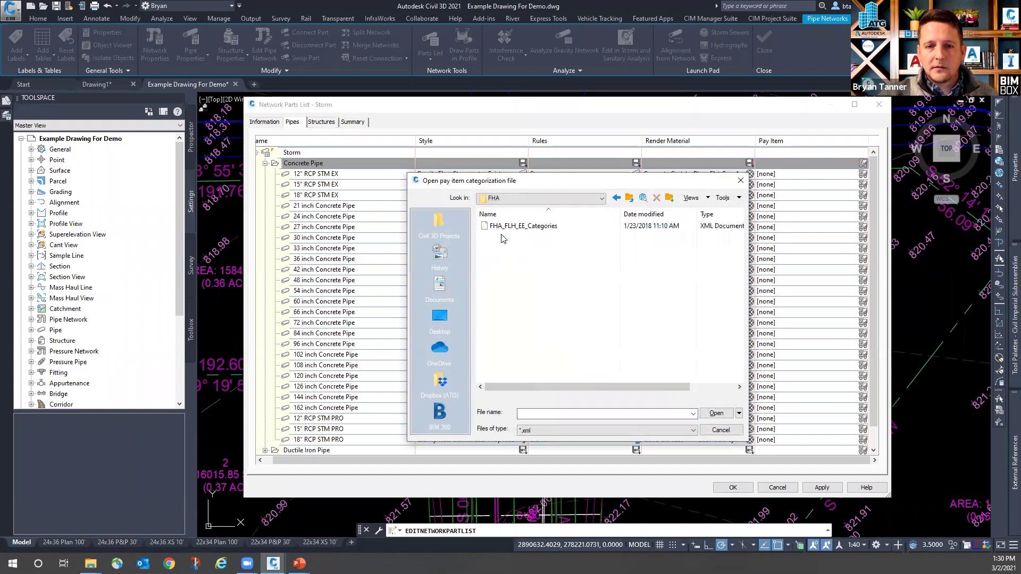
pyautogui.click(511, 227)
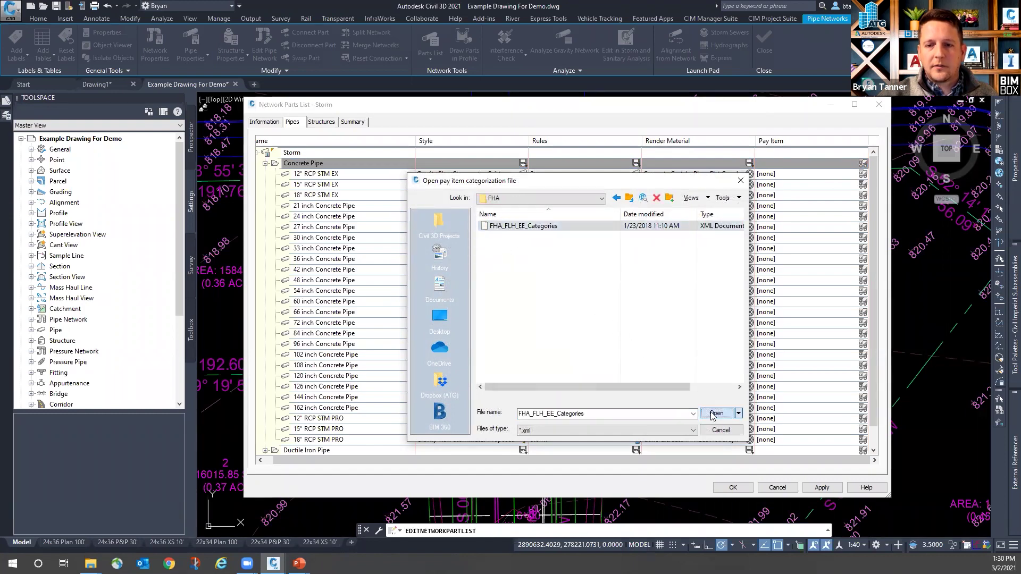
pyautogui.click(717, 413)
pyautogui.click(533, 362)
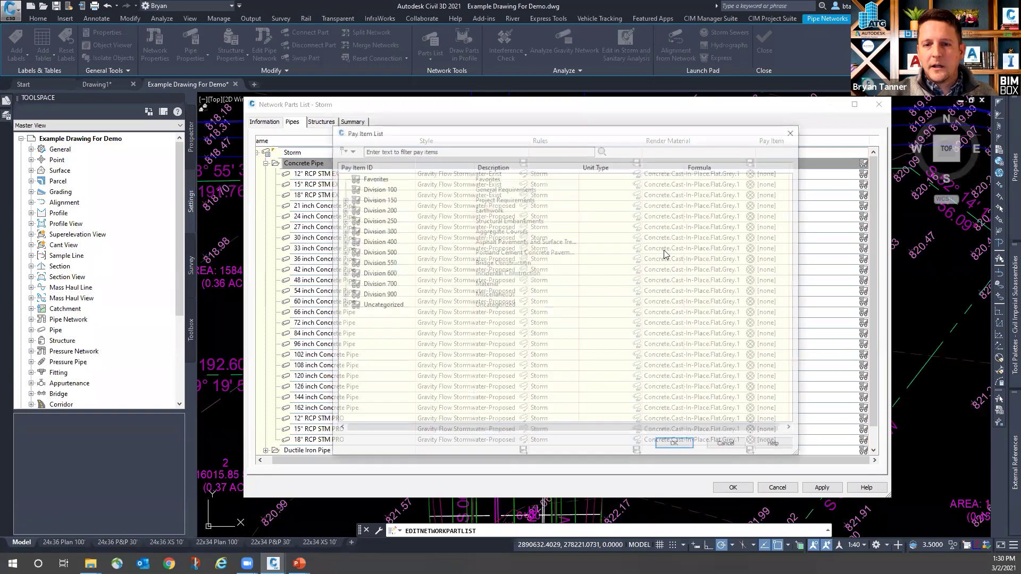
# Step: Assign pay item 50101-0100 from Division 500, Group 501, Section 50101 to the 12" RCP STM EX pipe
pyautogui.click(342, 199)
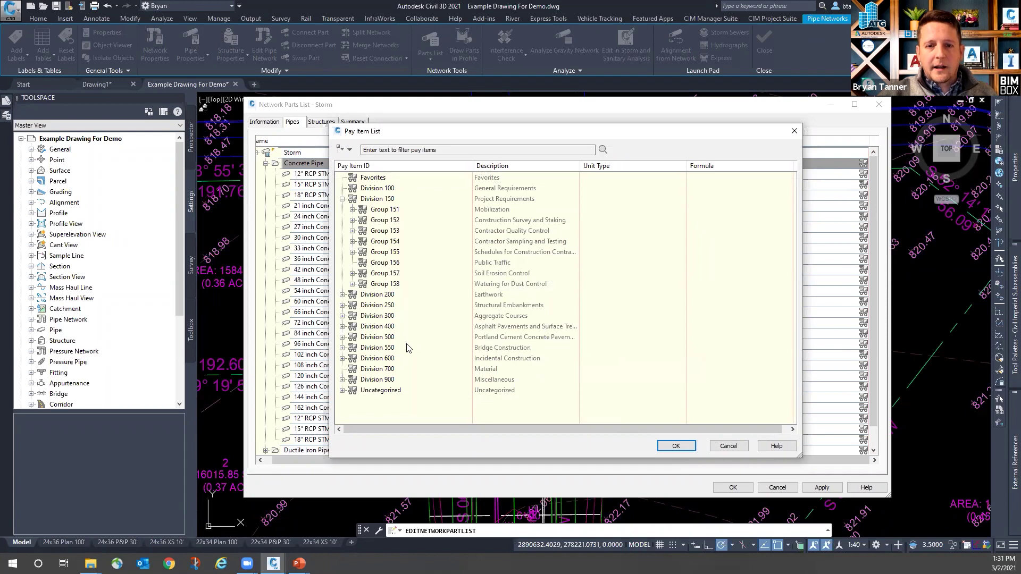
pyautogui.click(342, 337)
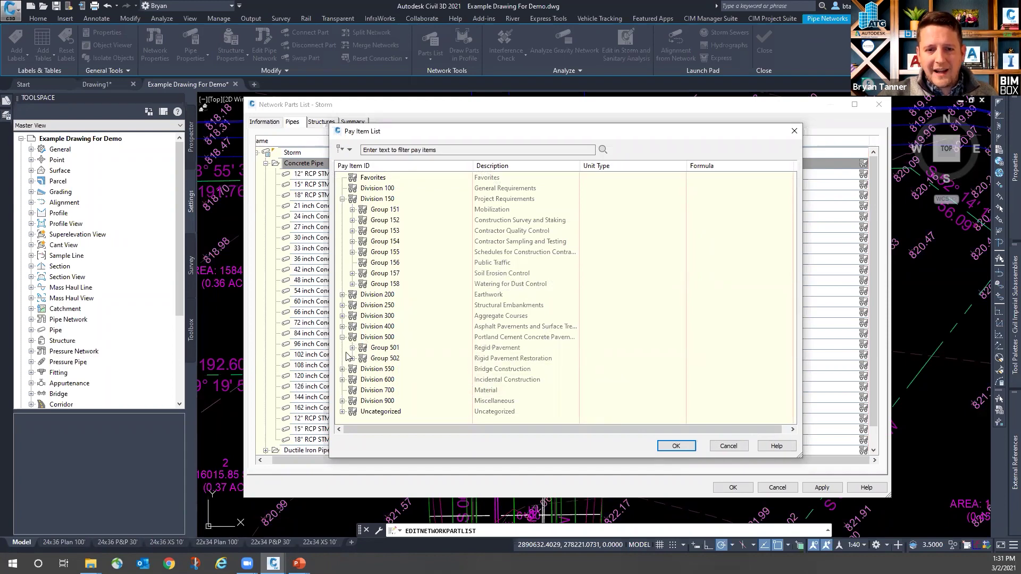
pyautogui.click(352, 348)
pyautogui.click(362, 359)
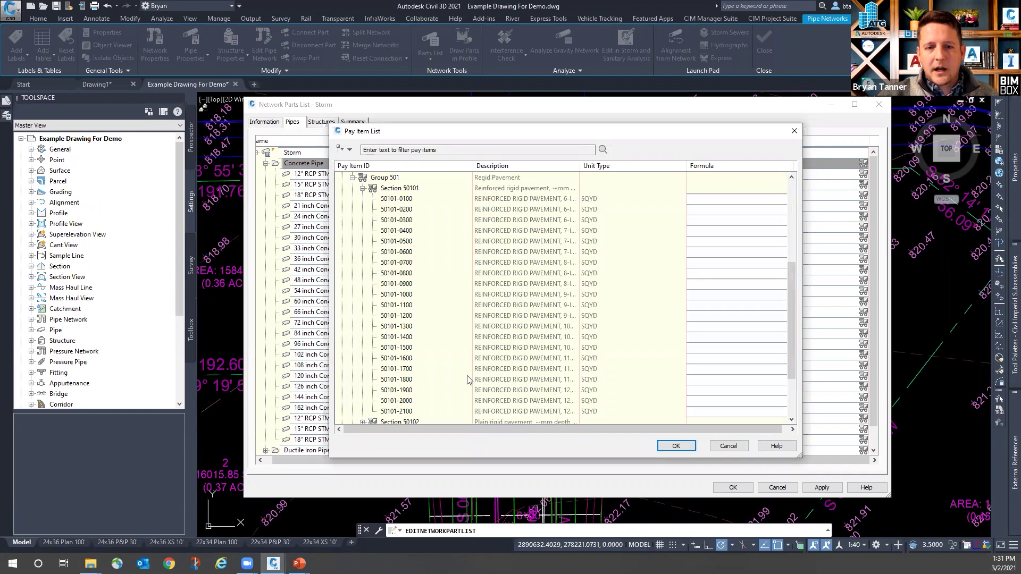
pyautogui.click(406, 201)
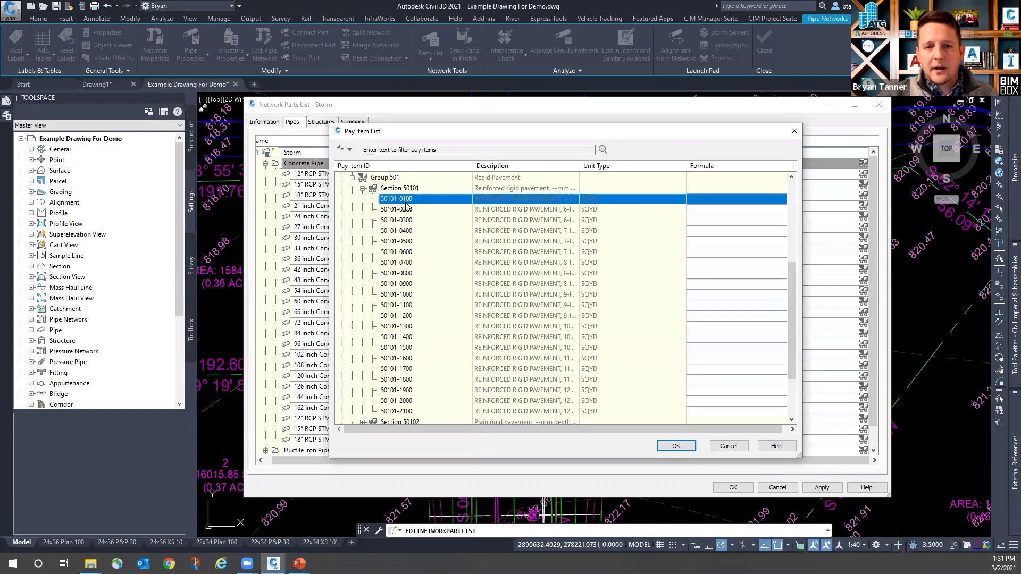
pyautogui.moveTo(478, 131); pyautogui.dragTo(315, 184)
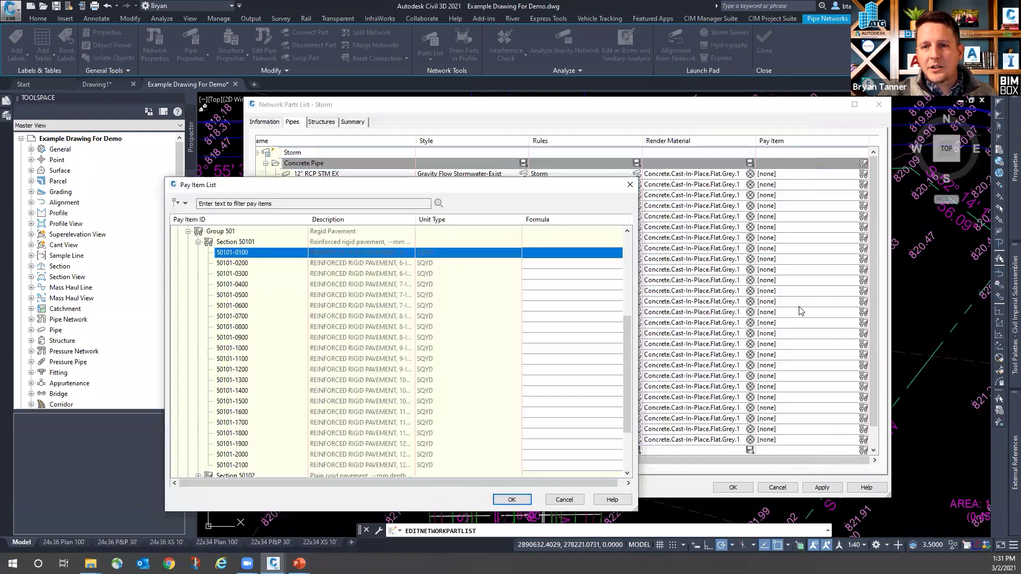
pyautogui.click(514, 501)
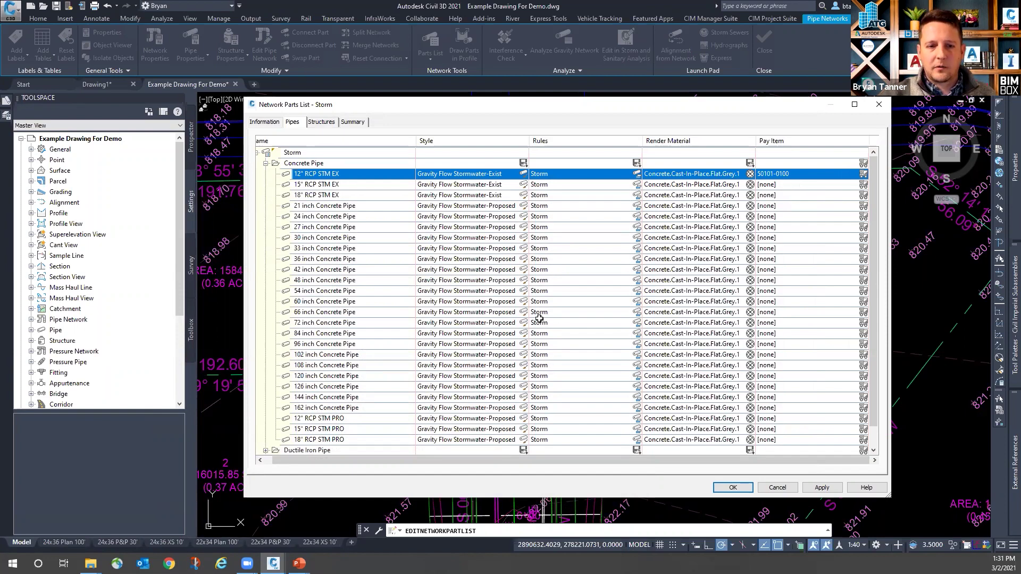
# Step: Open the part catalog to add structure families to the Storm parts list
pyautogui.click(321, 122)
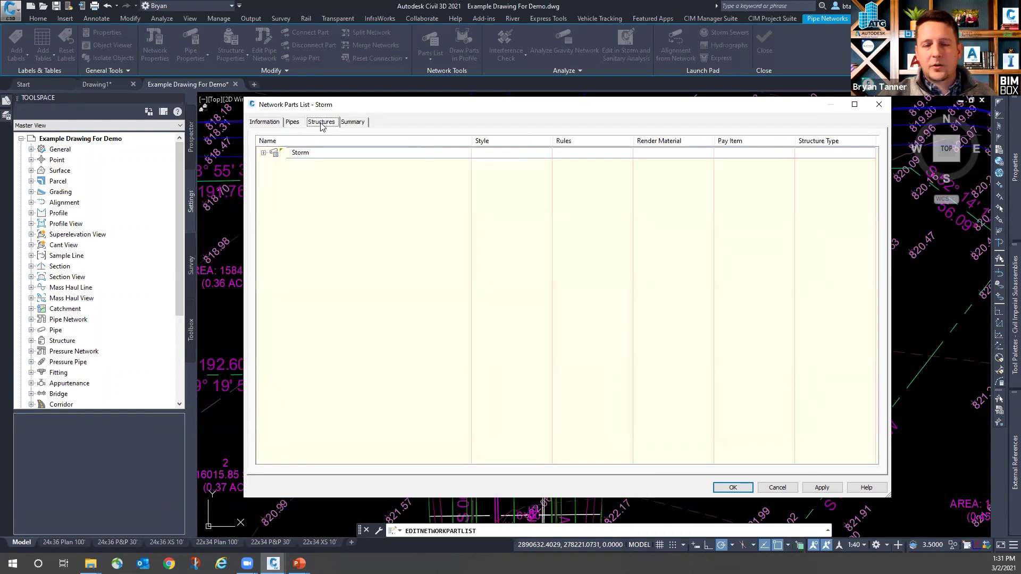
pyautogui.click(263, 153)
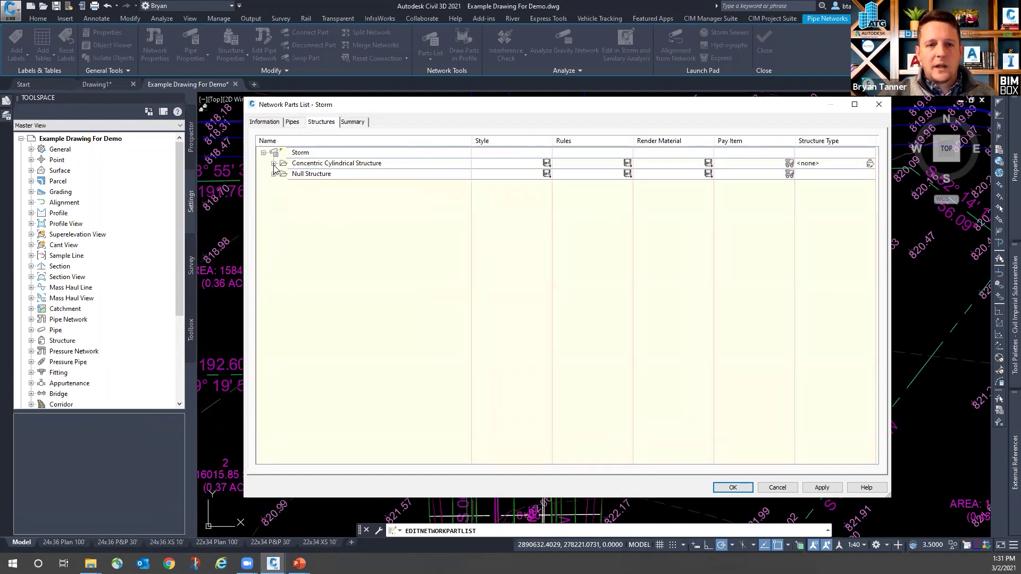
pyautogui.rightClick(302, 153)
pyautogui.click(340, 158)
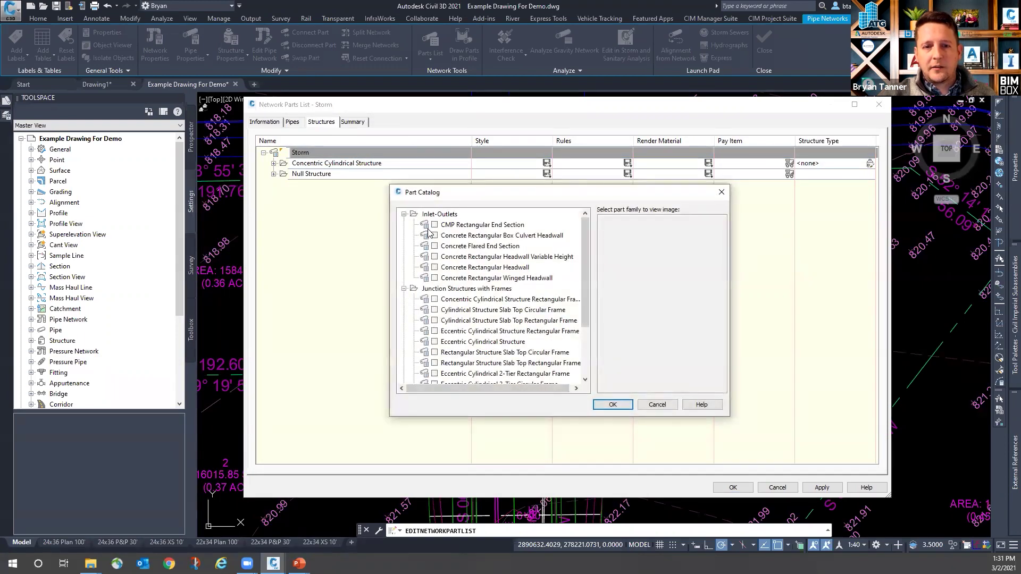
# Step: Preview the Concrete Flared End Section and Rectangular Structure Slab Top Circular Frame families in the part catalog, leaving both unselected
pyautogui.click(435, 247)
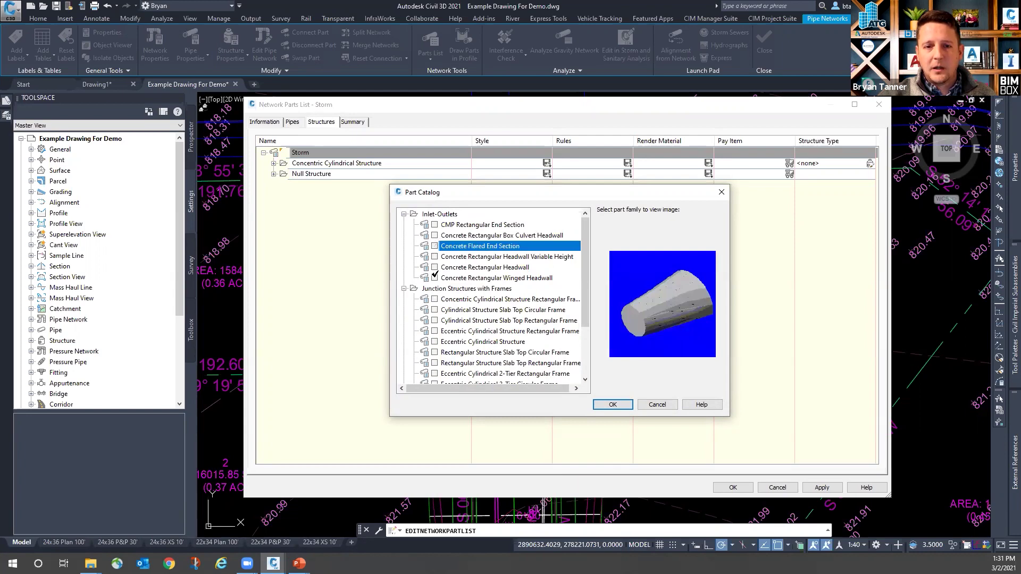
pyautogui.scroll(-2, 437, 279)
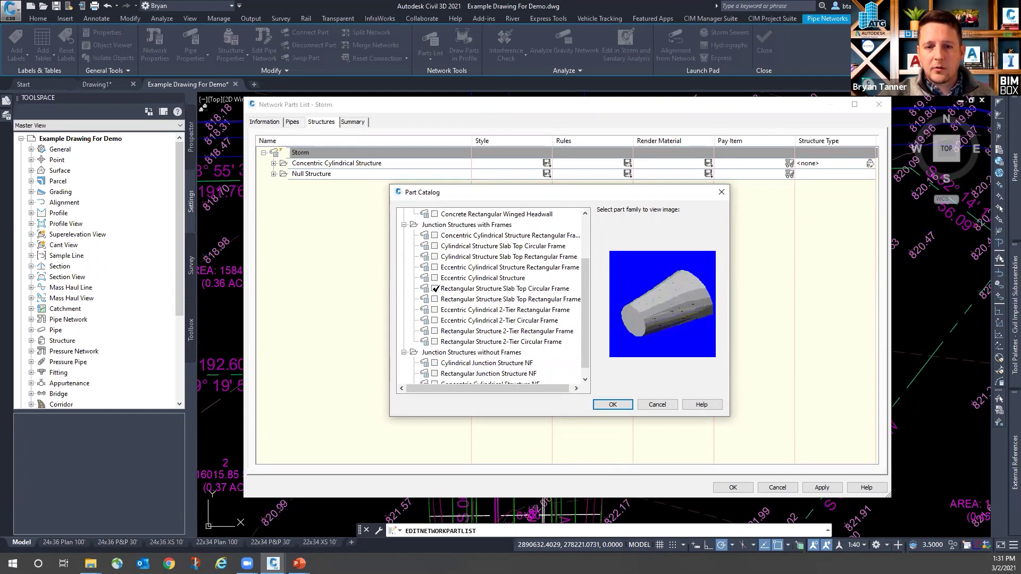
pyautogui.click(435, 288)
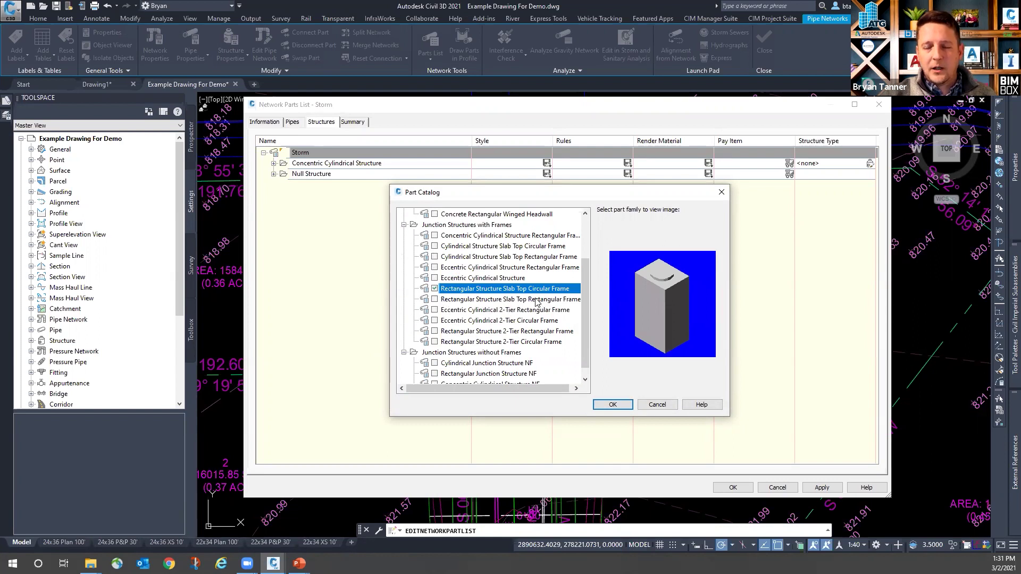
pyautogui.scroll(-1, 526, 300)
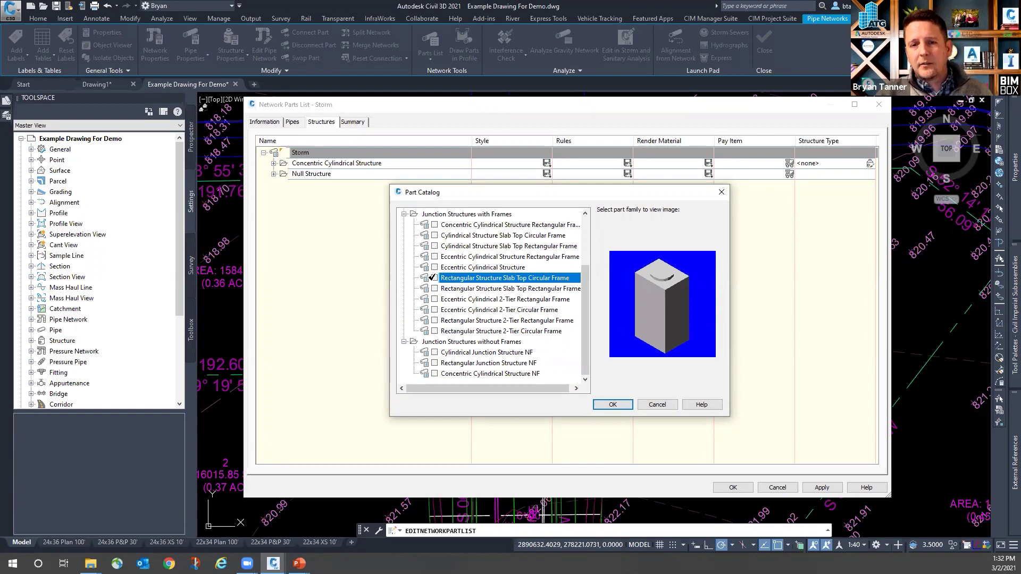
pyautogui.click(434, 278)
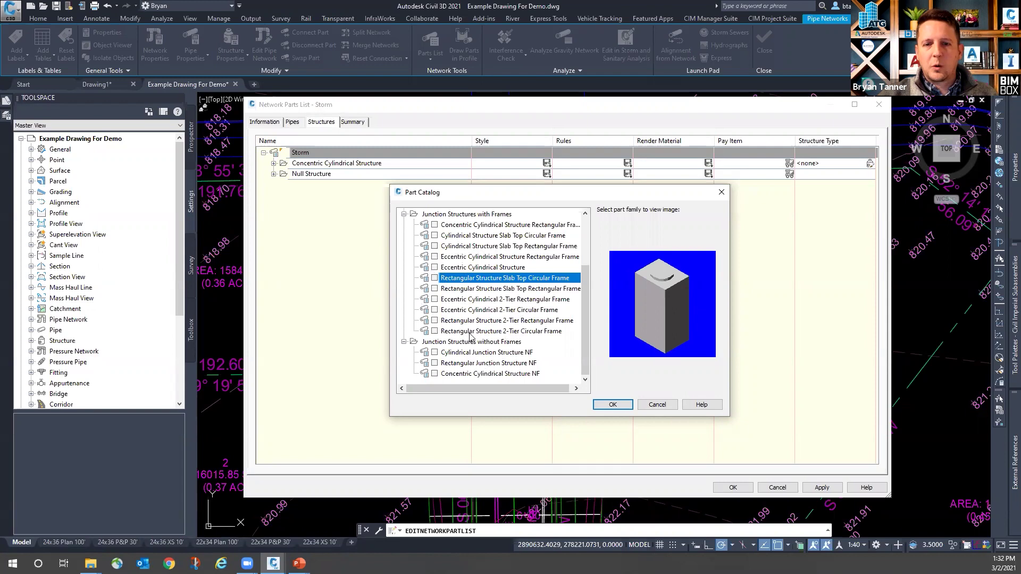
# Step: Add the Cylindrical Junction Structure NF, Concentric Cylindrical Structure Rectangular Frame and Eccentric Cylindrical Structure Rectangular Frame families to the Storm structures
pyautogui.scroll(1, 444, 284)
pyautogui.scroll(-1, 445, 284)
pyautogui.click(435, 352)
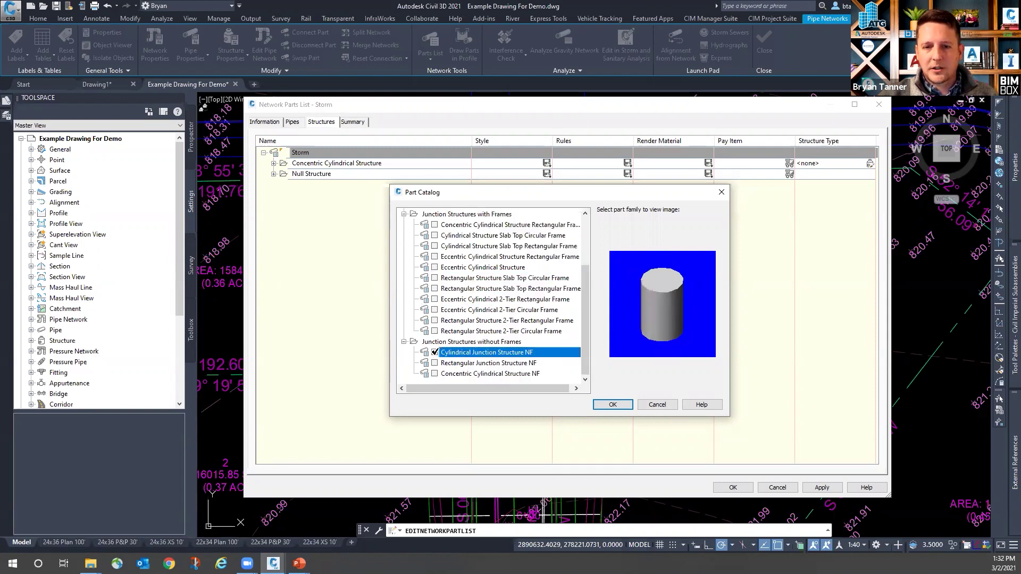
pyautogui.scroll(2, 469, 323)
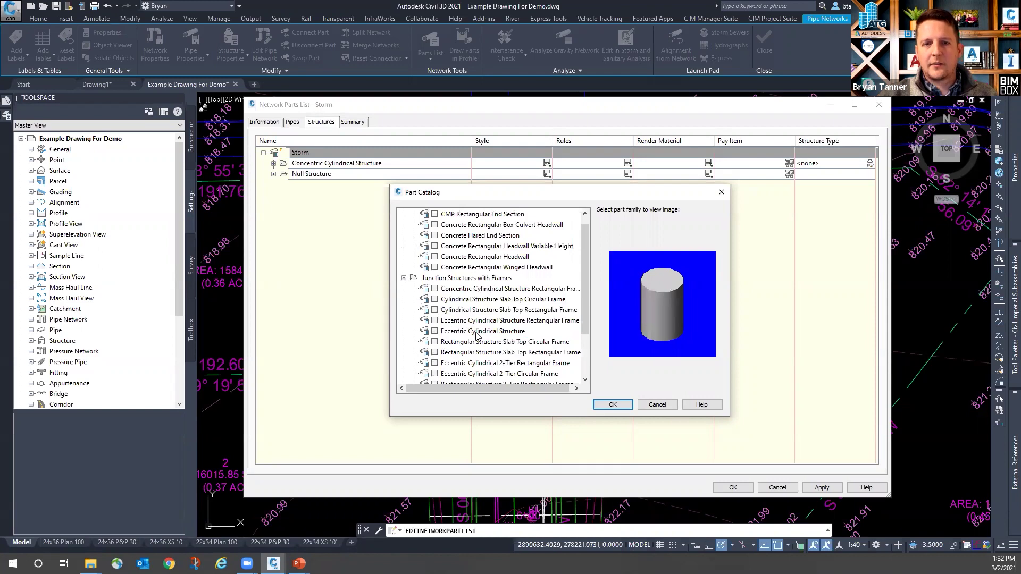
pyautogui.scroll(1, 478, 334)
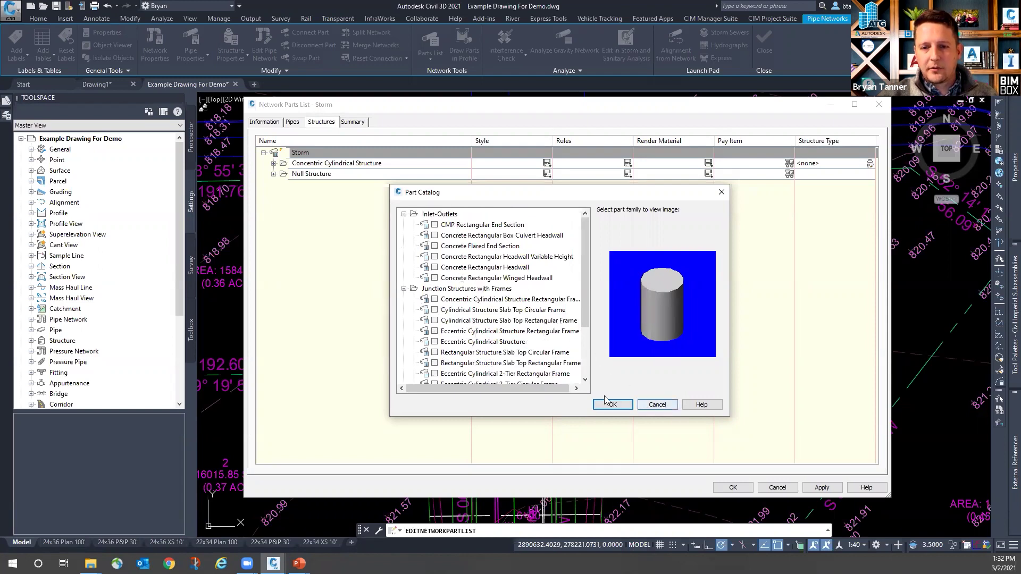
pyautogui.click(434, 299)
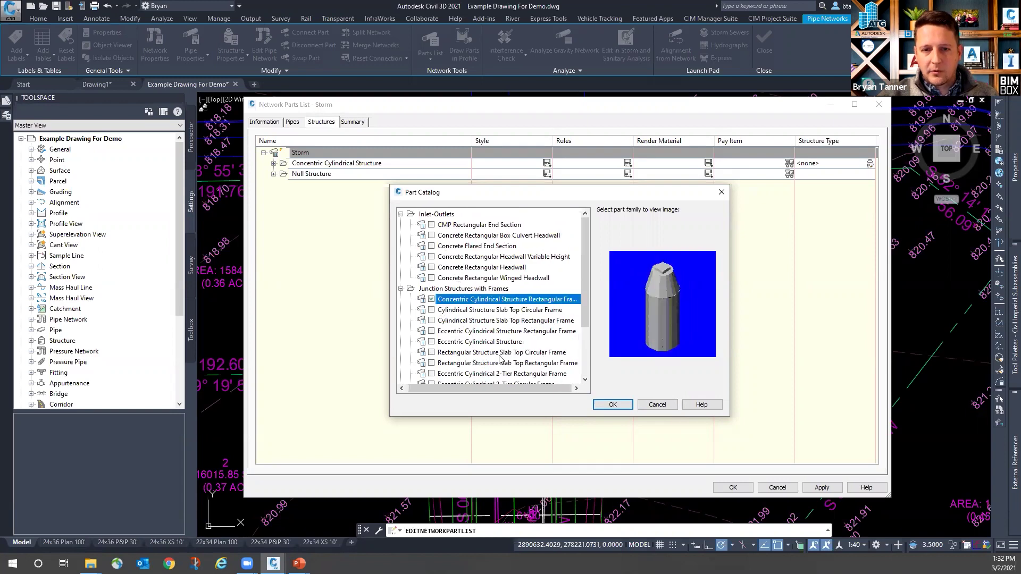
pyautogui.click(431, 310)
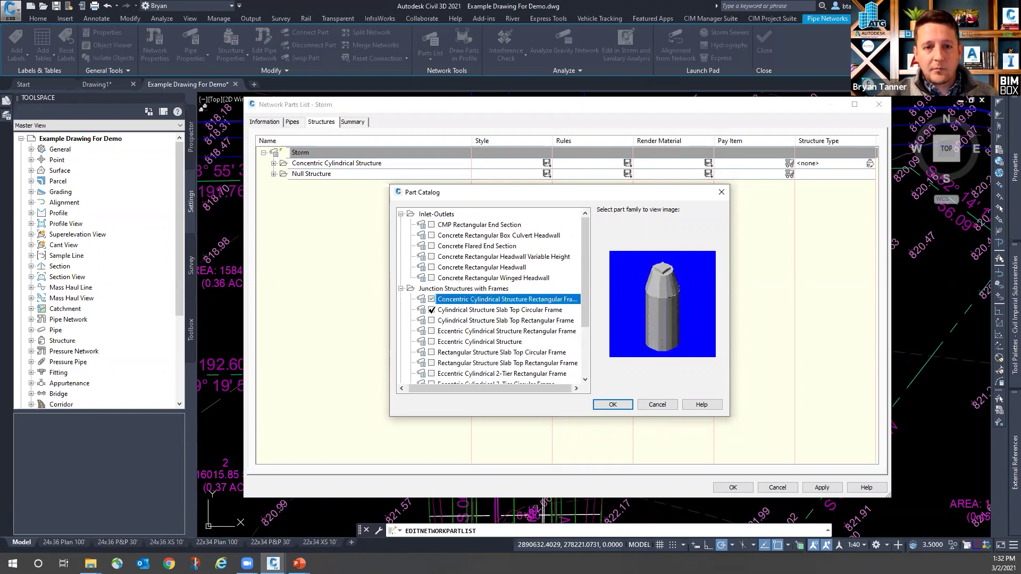
pyautogui.scroll(-1, 442, 313)
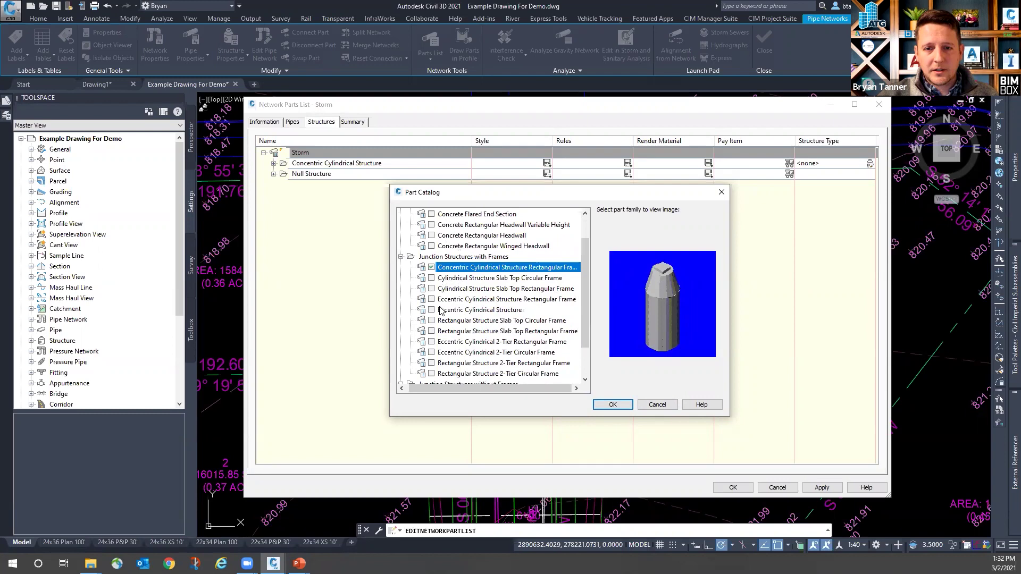
pyautogui.click(432, 299)
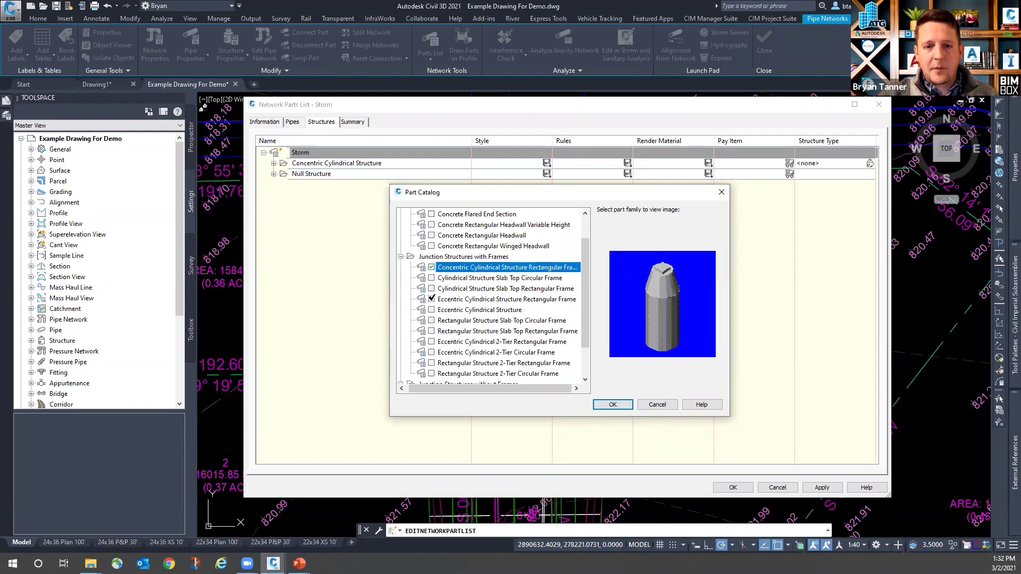
pyautogui.click(612, 405)
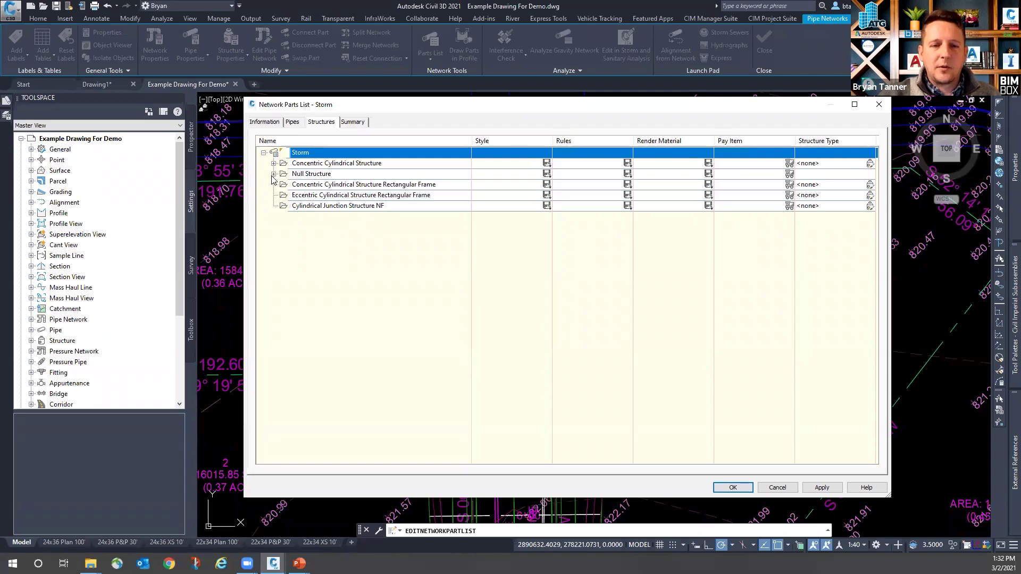
# Step: Add part sizes for all inner structure diameters to the Concentric Cylindrical Structure Rectangular Frame family
pyautogui.rightClick(315, 184)
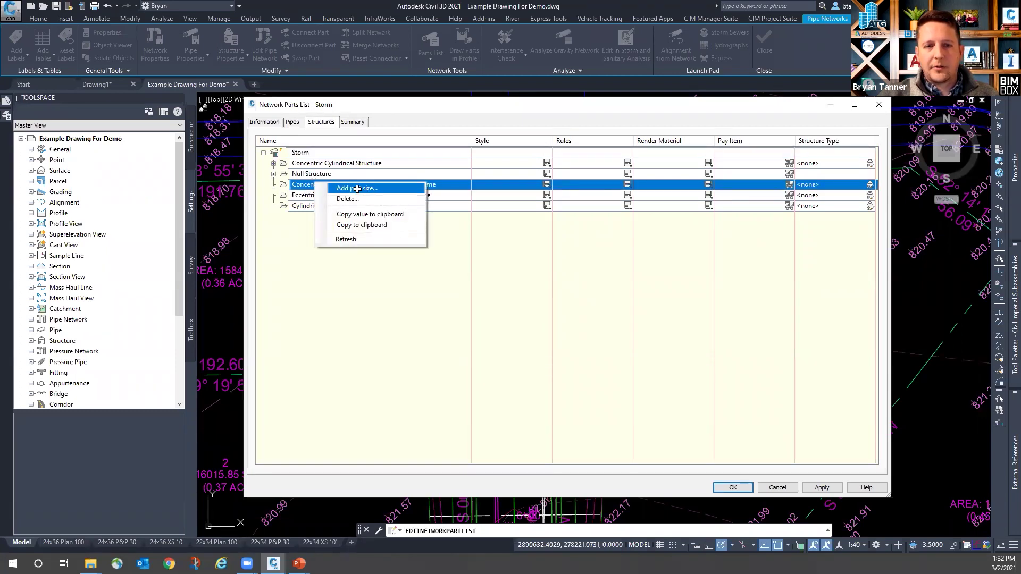
pyautogui.click(357, 189)
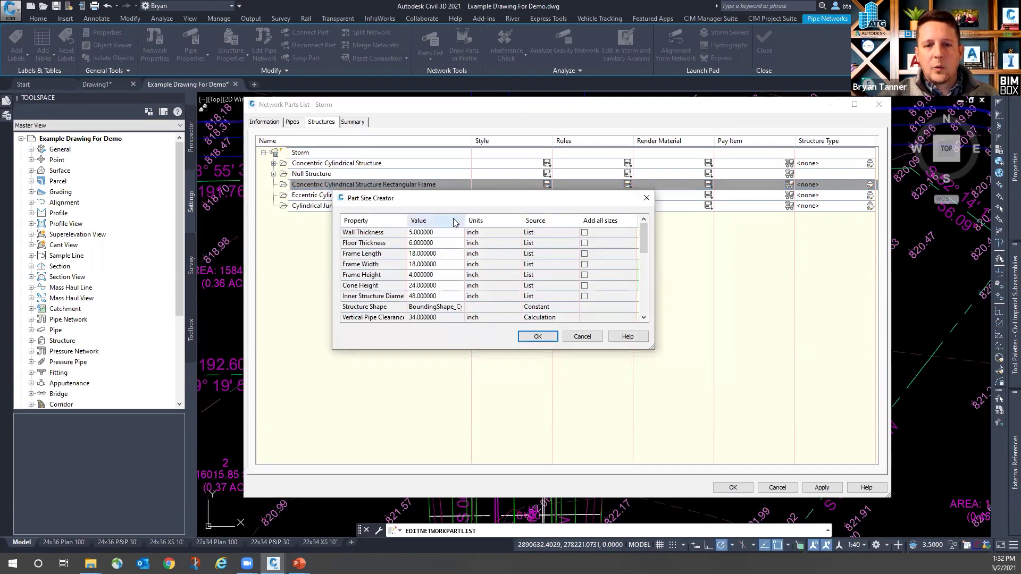
pyautogui.moveTo(461, 204); pyautogui.dragTo(563, 244)
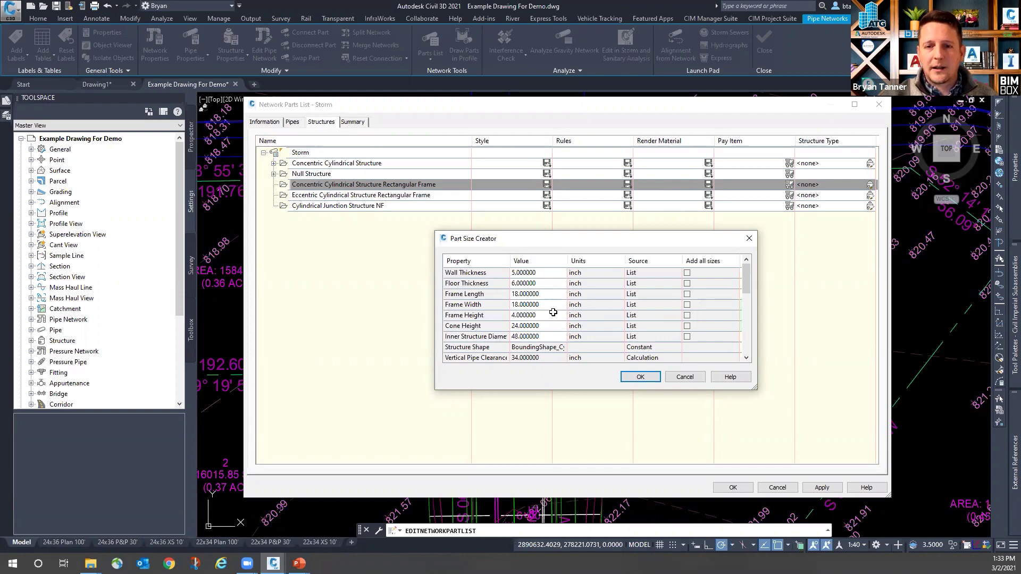
pyautogui.click(542, 340)
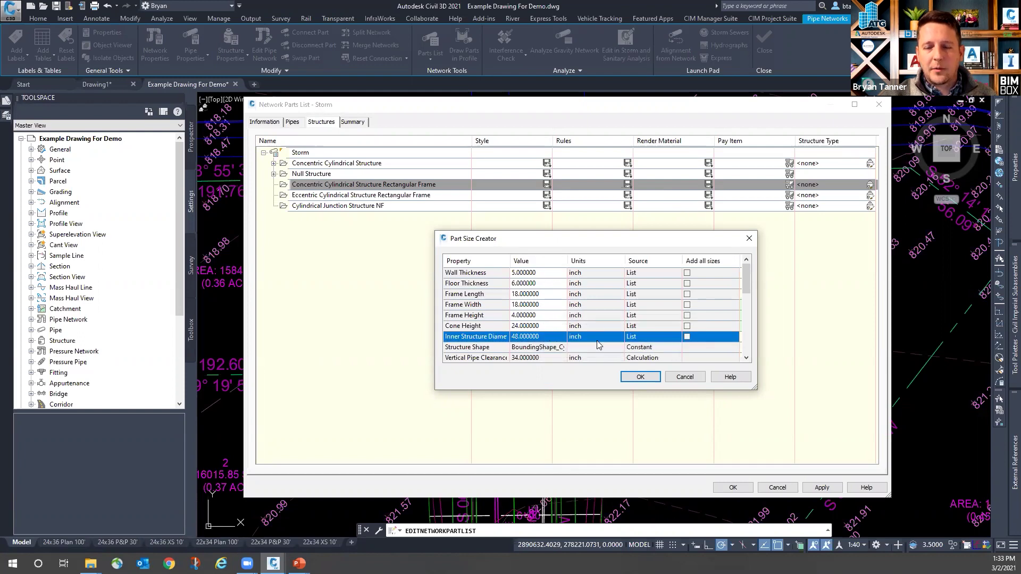
pyautogui.click(688, 337)
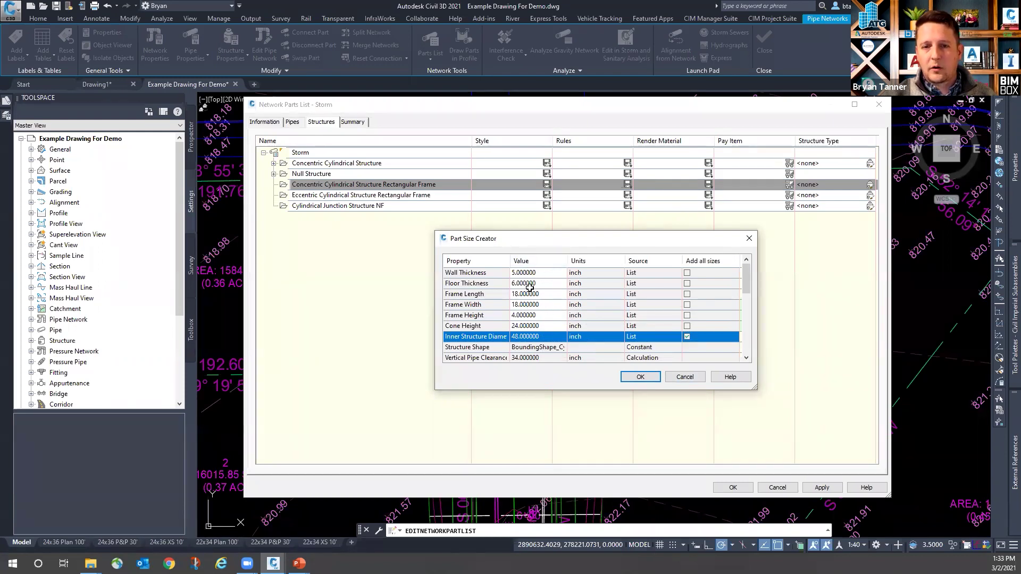
pyautogui.click(641, 377)
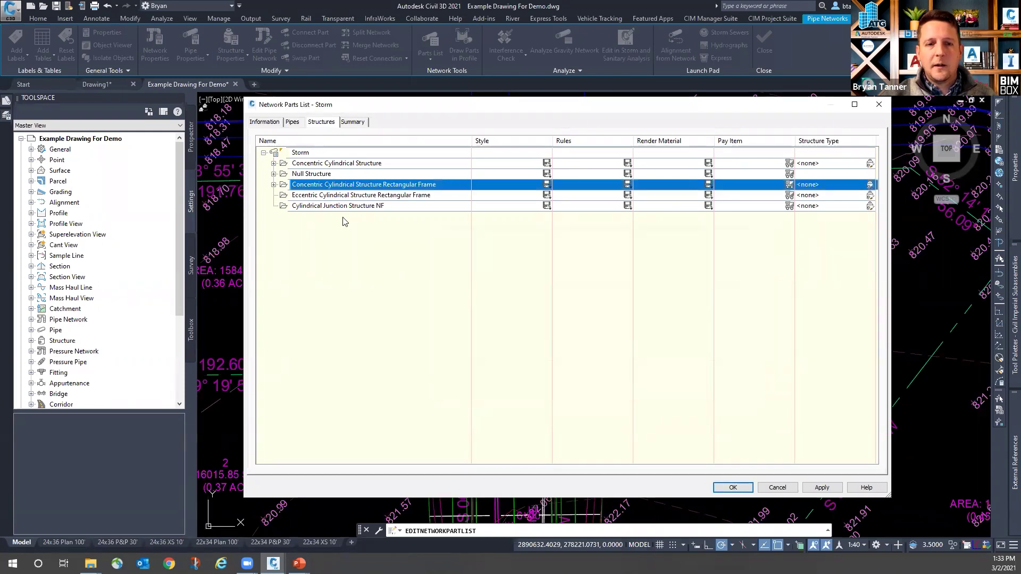
# Step: Rename the 48-inch structure in the Concentric Cylindrical Structure Rectangular Frame family as 48" DIA. MH
pyautogui.click(273, 185)
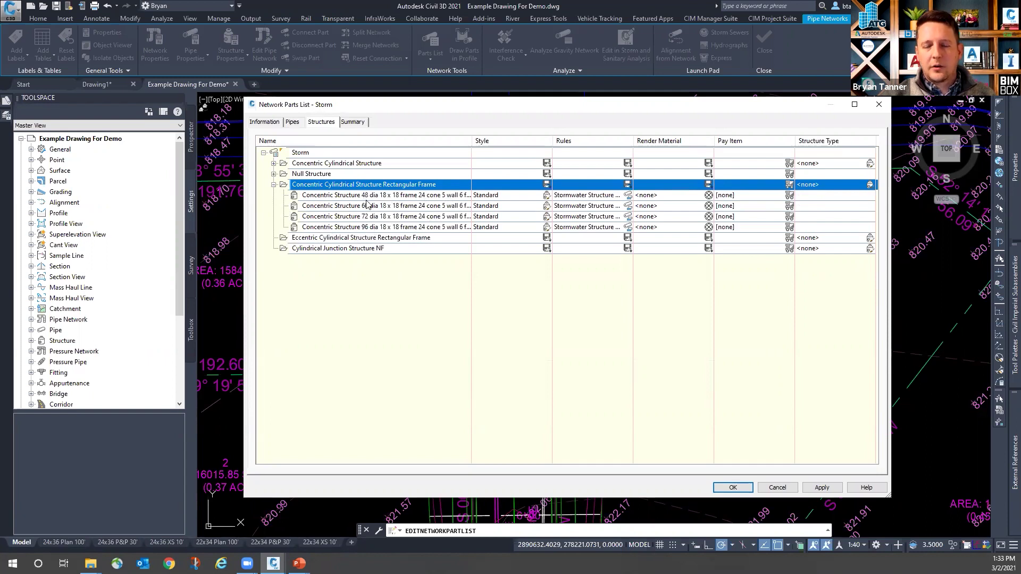
pyautogui.click(404, 197)
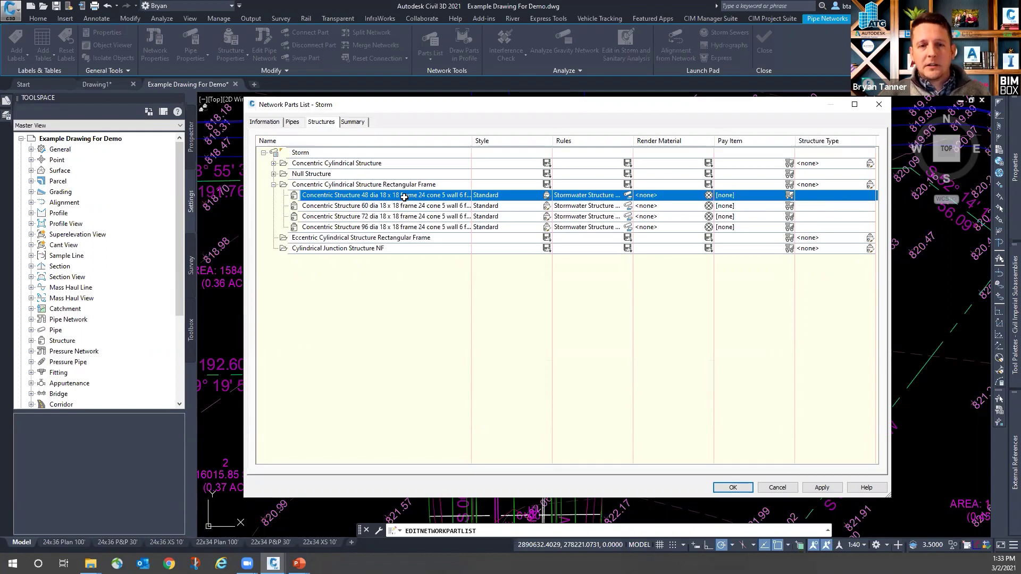
pyautogui.click(405, 197)
pyautogui.write('48"')
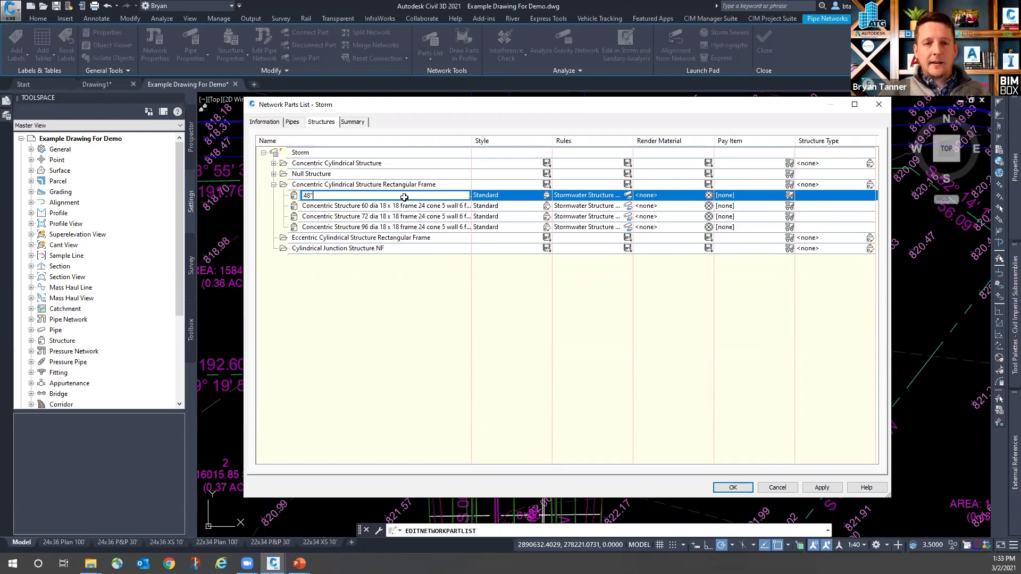
pyautogui.write(' DIA')
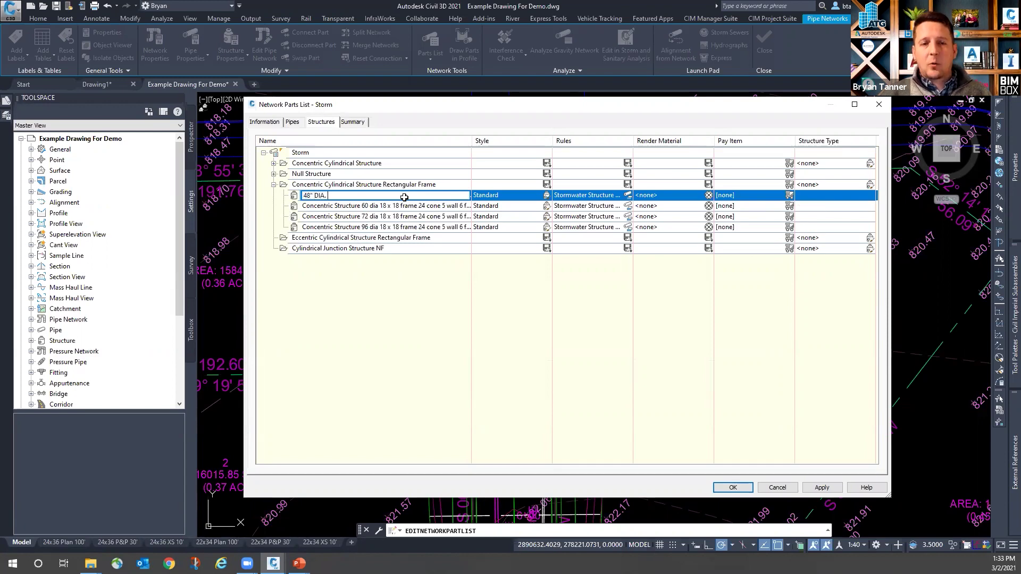
pyautogui.write('. MH')
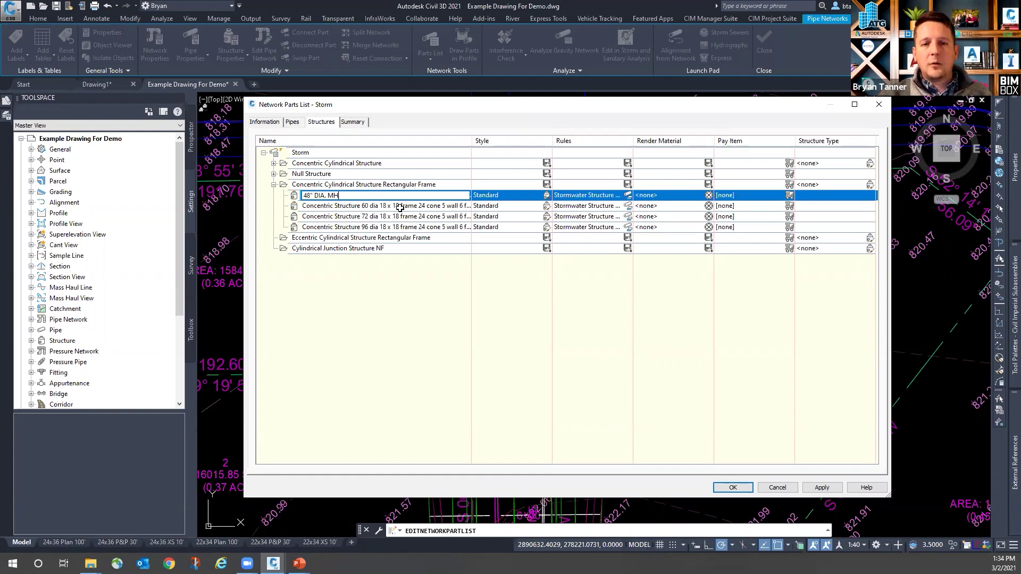
pyautogui.click(400, 207)
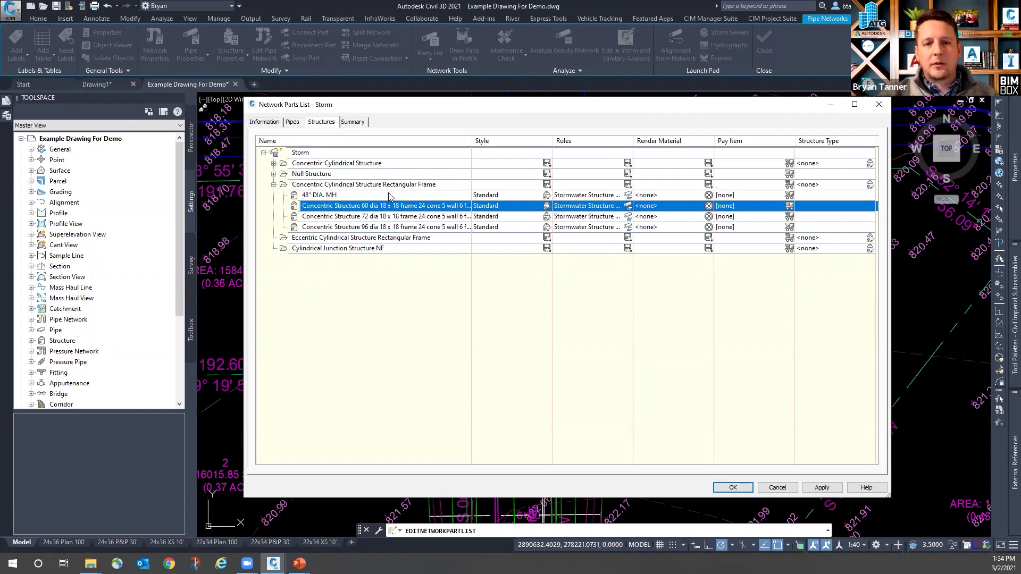
# Step: Extend the 48-inch manhole's name to 48" DIA. MH w/NEENAH R-1660
pyautogui.click(400, 194)
pyautogui.click(389, 194)
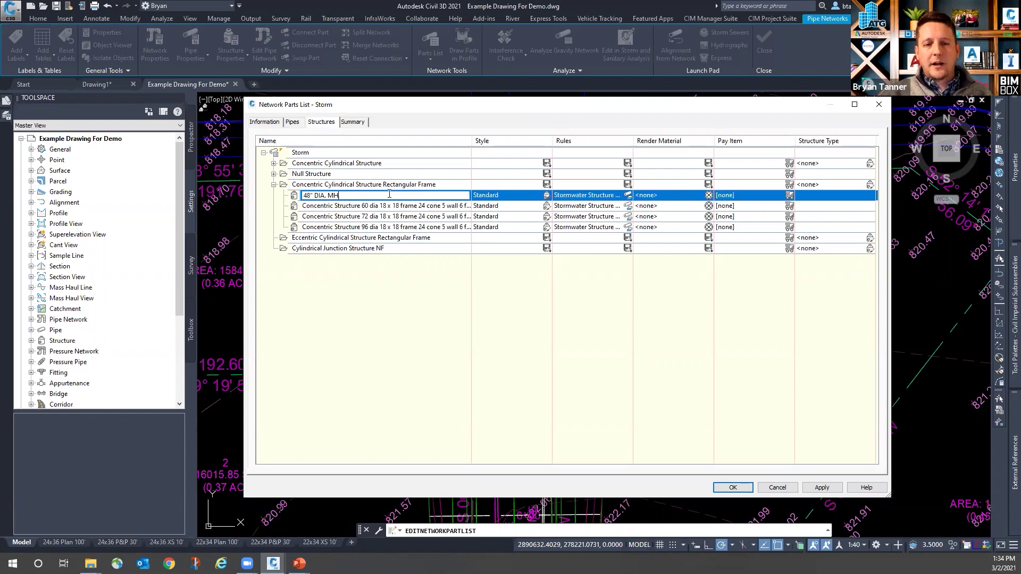
pyautogui.write('w/')
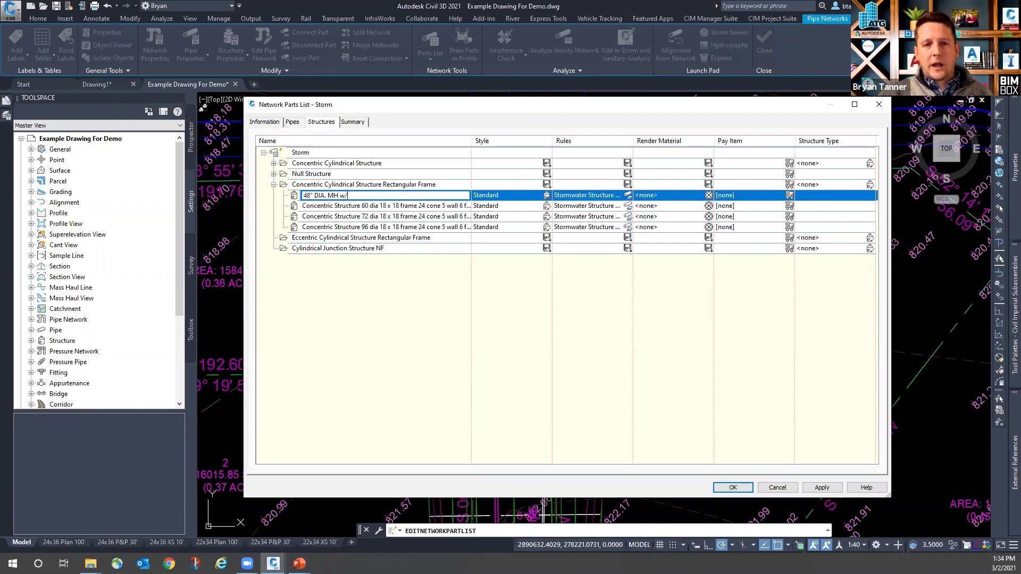
pyautogui.write('NEE')
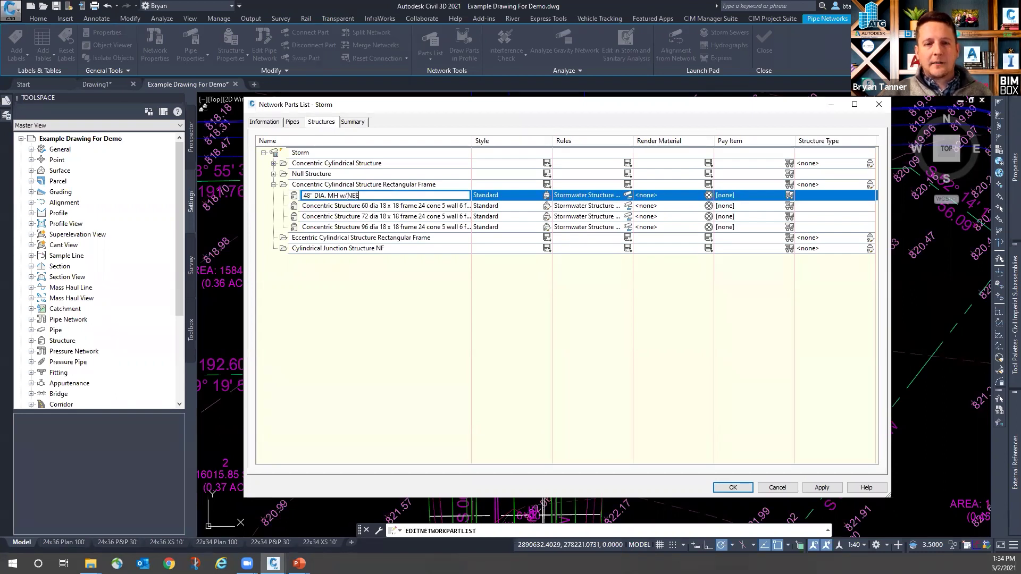
pyautogui.write('NAH R-1660')
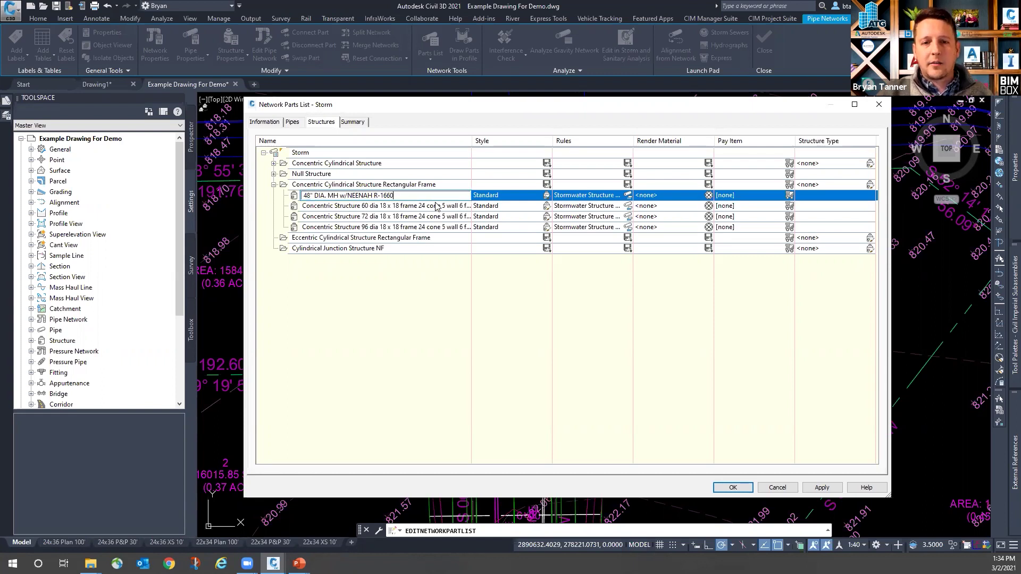
pyautogui.click(389, 207)
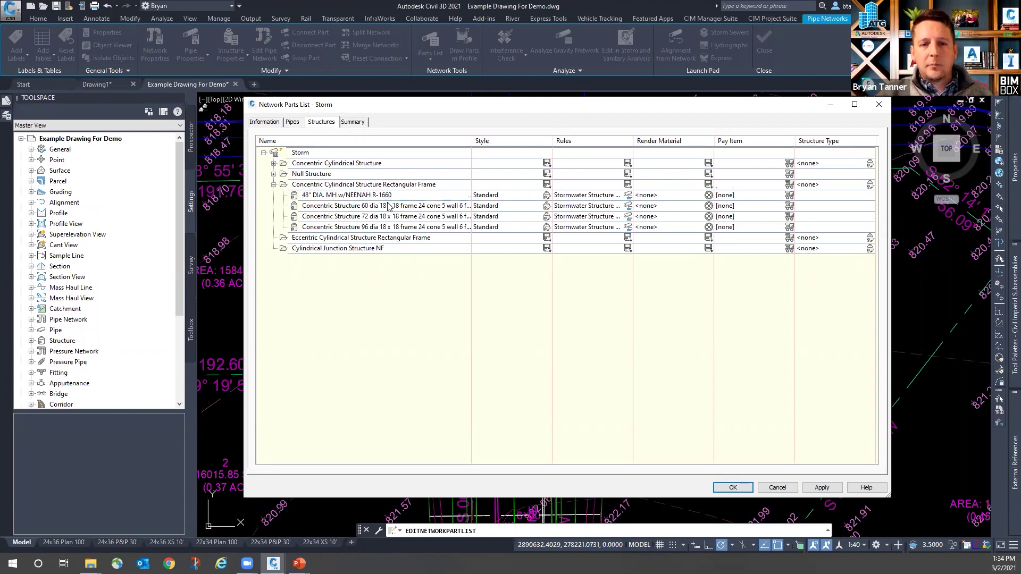
# Step: Add another 48-inch inner diameter part size to the Concentric Cylindrical Structure Rectangular Frame family
pyautogui.click(398, 197)
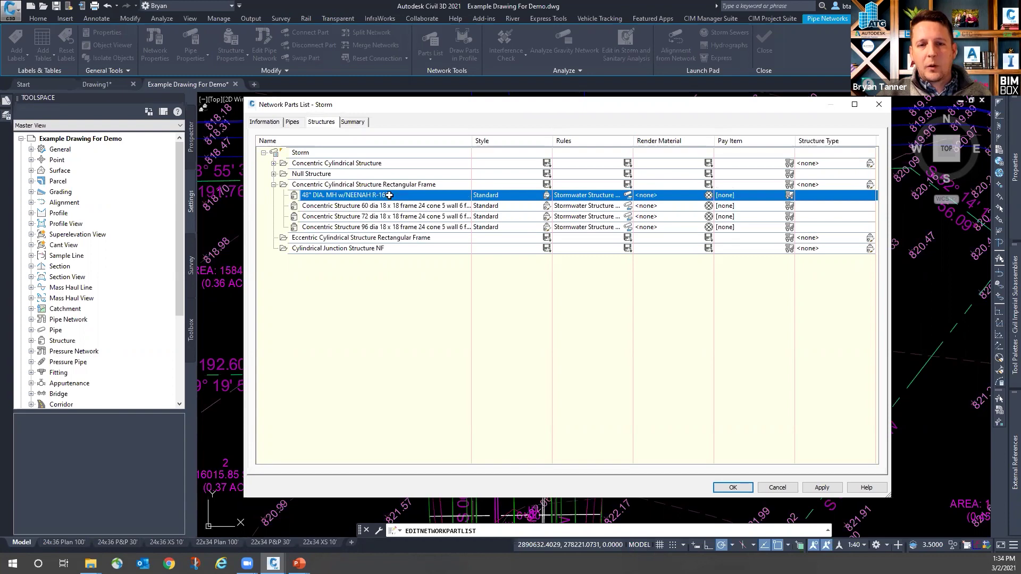
pyautogui.rightClick(357, 184)
pyautogui.click(397, 190)
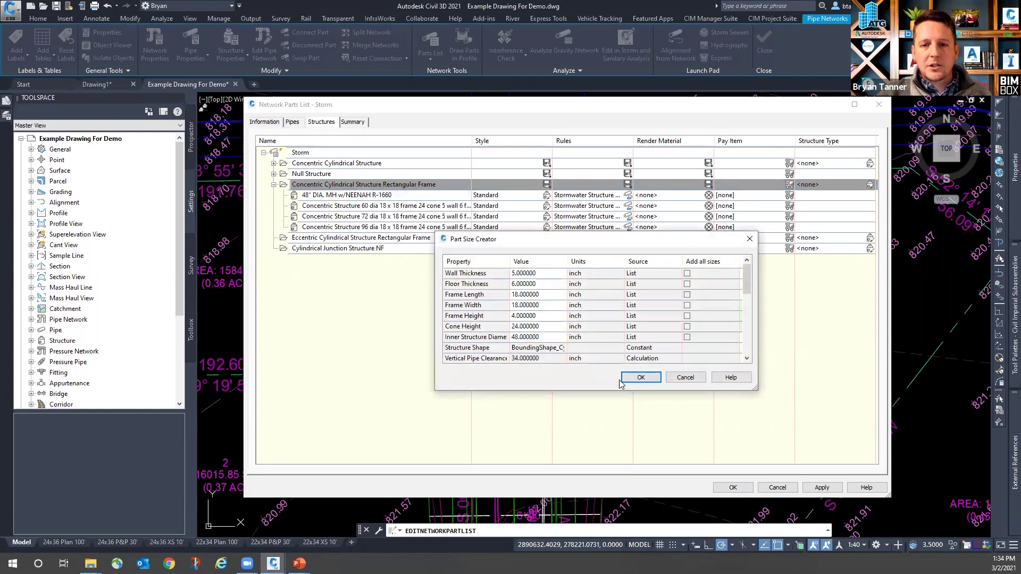
pyautogui.click(641, 377)
# Step: Rename the newly added 48-inch structure in the Concentric Cylindrical Structure Rectangular Frame family as 48" DIA. MH w/NEENAH R-1720
pyautogui.click(357, 238)
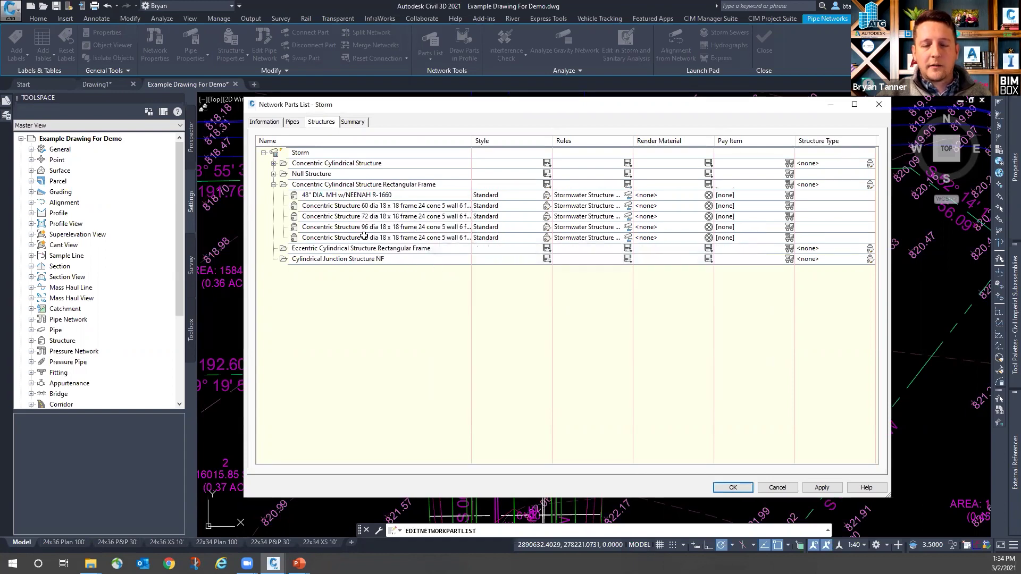
pyautogui.click(398, 238)
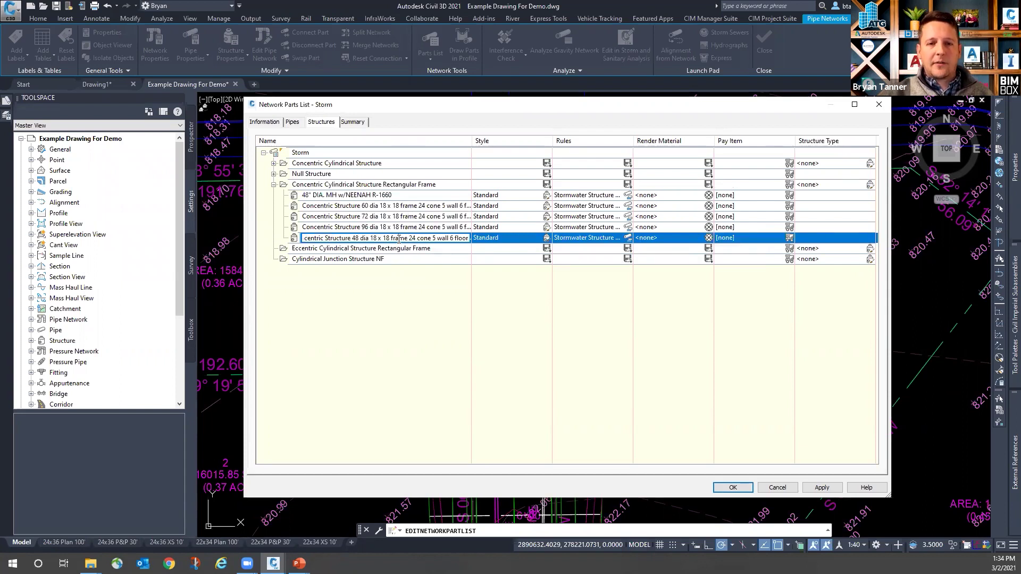
pyautogui.press('Return')
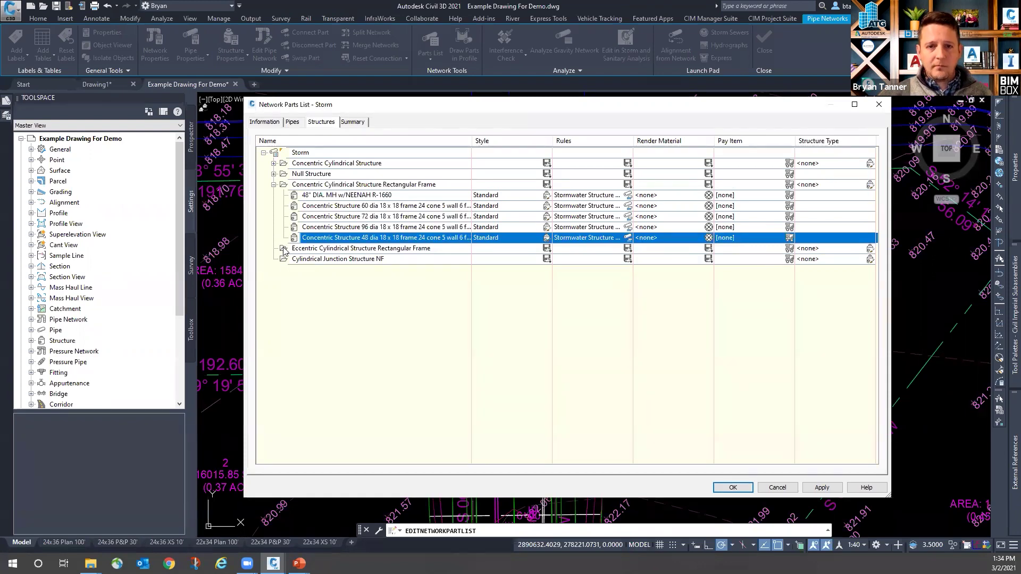
pyautogui.click(340, 238)
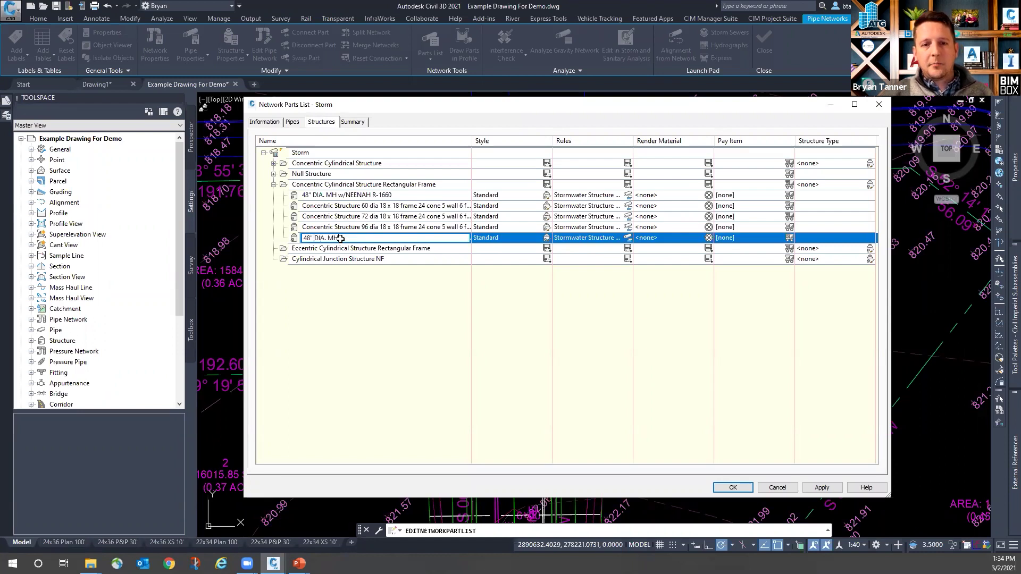
pyautogui.write('48" DIA. MH w/NEENAH R-1720')
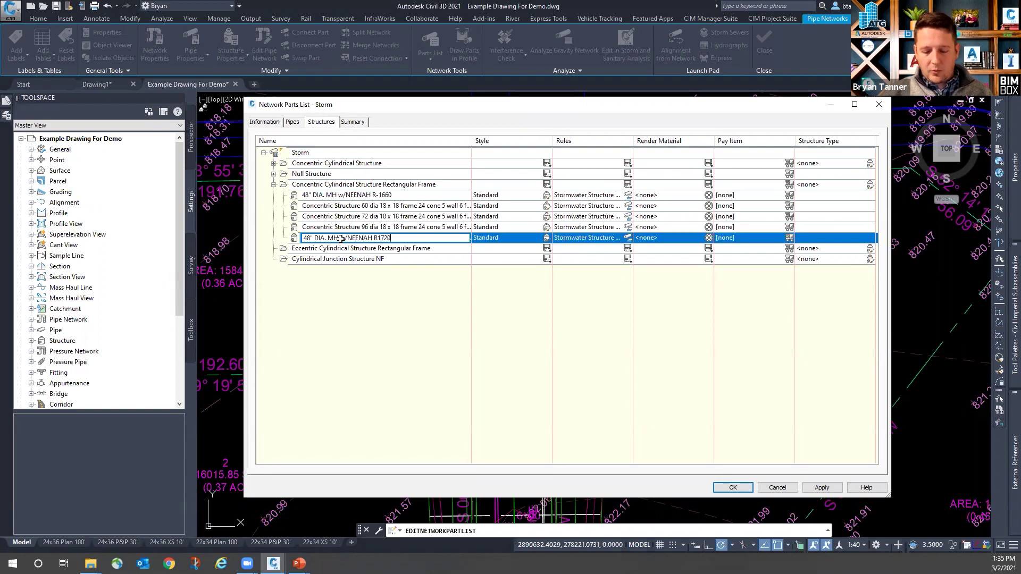
pyautogui.click(378, 238)
pyautogui.write('-1')
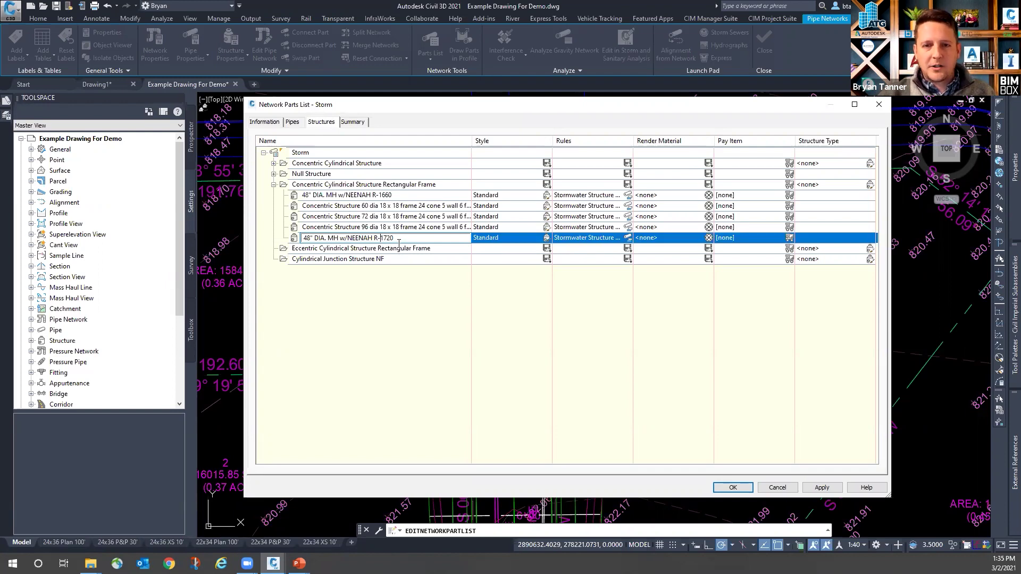
# Step: Assign the Stormwater Manhole style to the whole Concentric Cylindrical Structure Rectangular Frame family
pyautogui.click(546, 184)
pyautogui.click(505, 242)
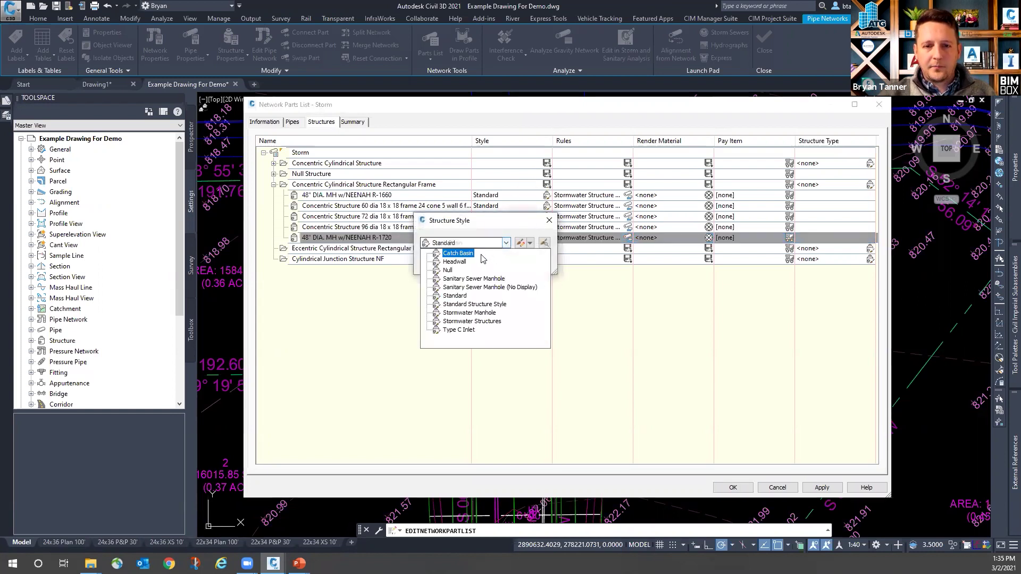
pyautogui.click(470, 312)
pyautogui.click(446, 262)
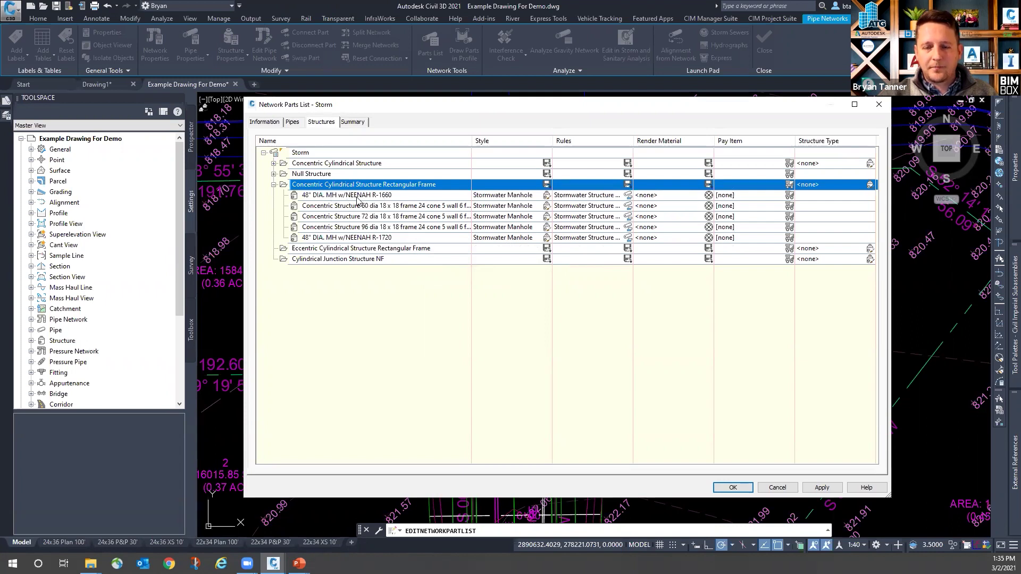
# Step: Review the parameters of the family's Stormwater Structure Rule set and the Storm Sewer rules available to add
pyautogui.click(630, 187)
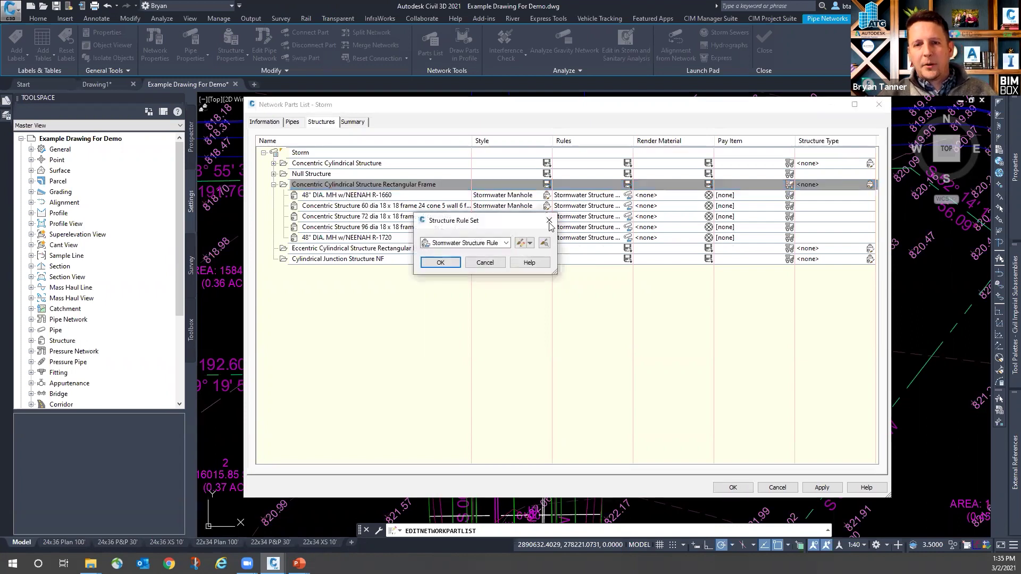
pyautogui.click(525, 243)
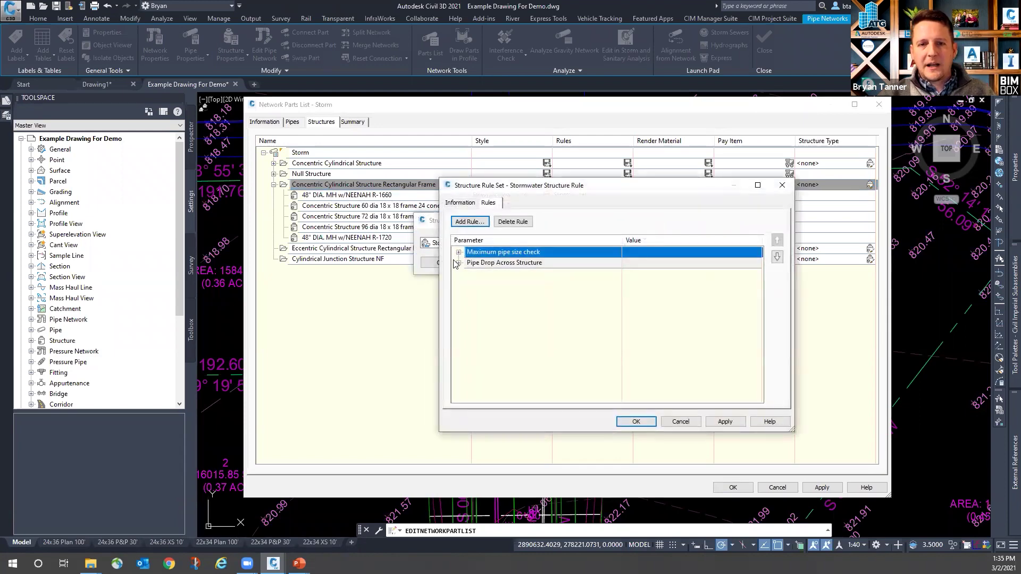
pyautogui.click(459, 264)
pyautogui.click(460, 254)
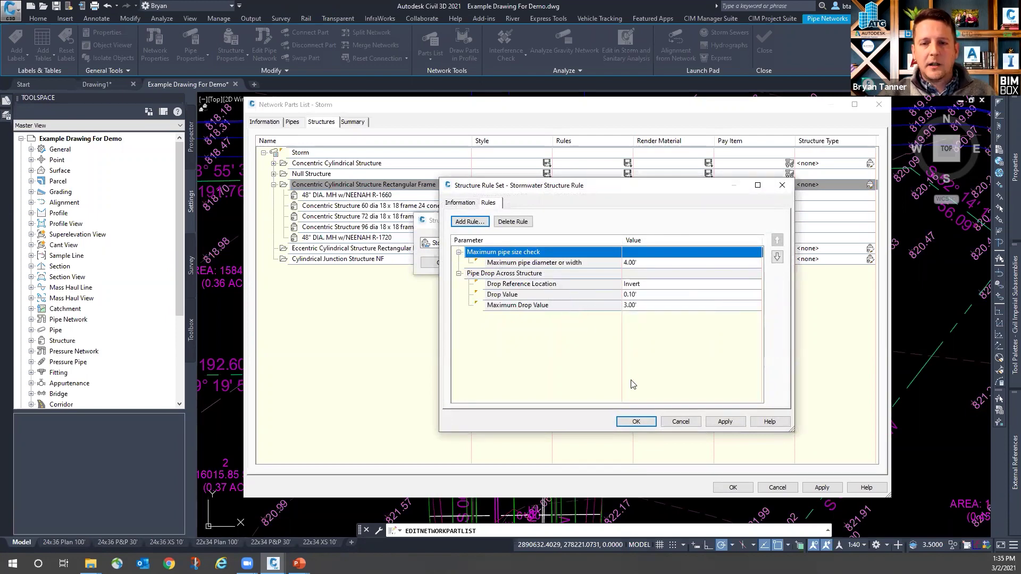
pyautogui.click(470, 222)
pyautogui.click(430, 226)
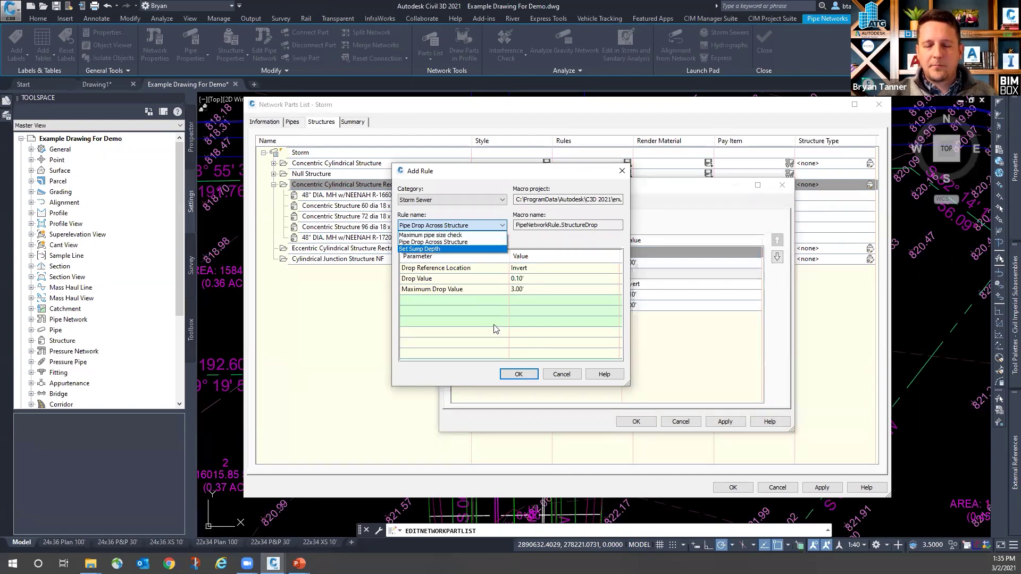
pyautogui.click(564, 386)
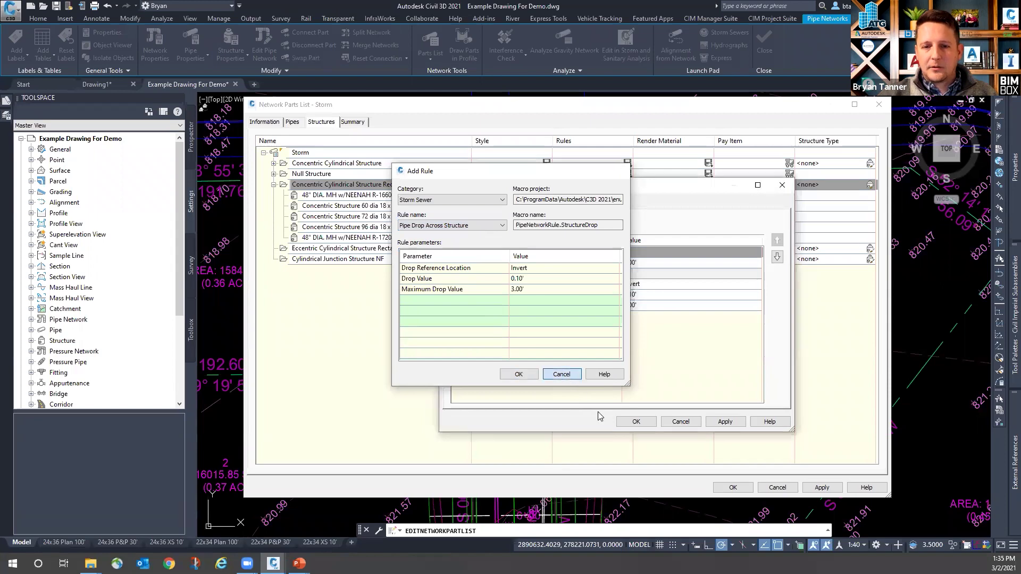
pyautogui.click(561, 374)
pyautogui.click(681, 422)
pyautogui.click(441, 262)
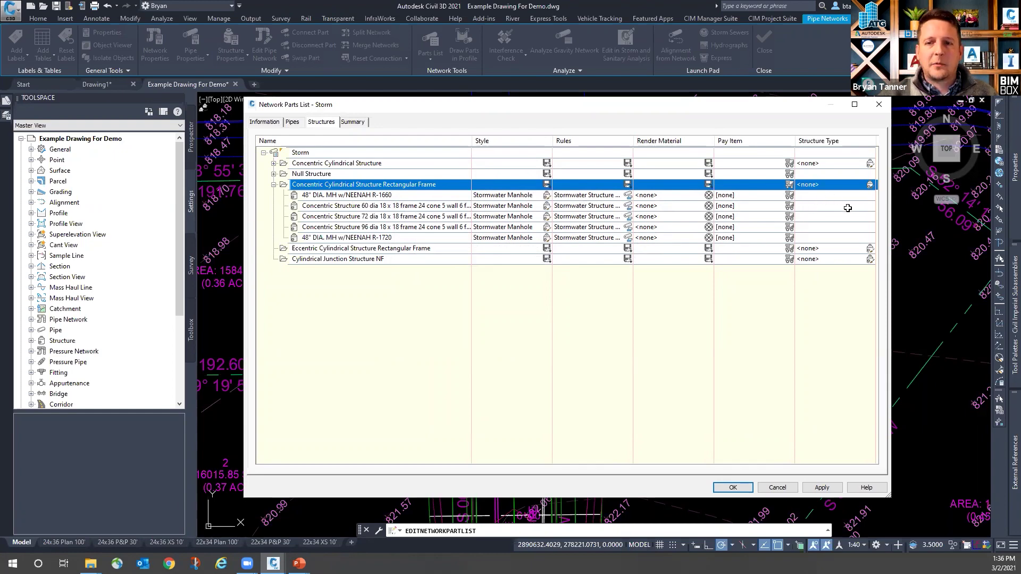
# Step: Examine the drainage structure parameter mapping for the Concentric Cylindrical Structure Rectangular Frame family without changing it
pyautogui.click(871, 185)
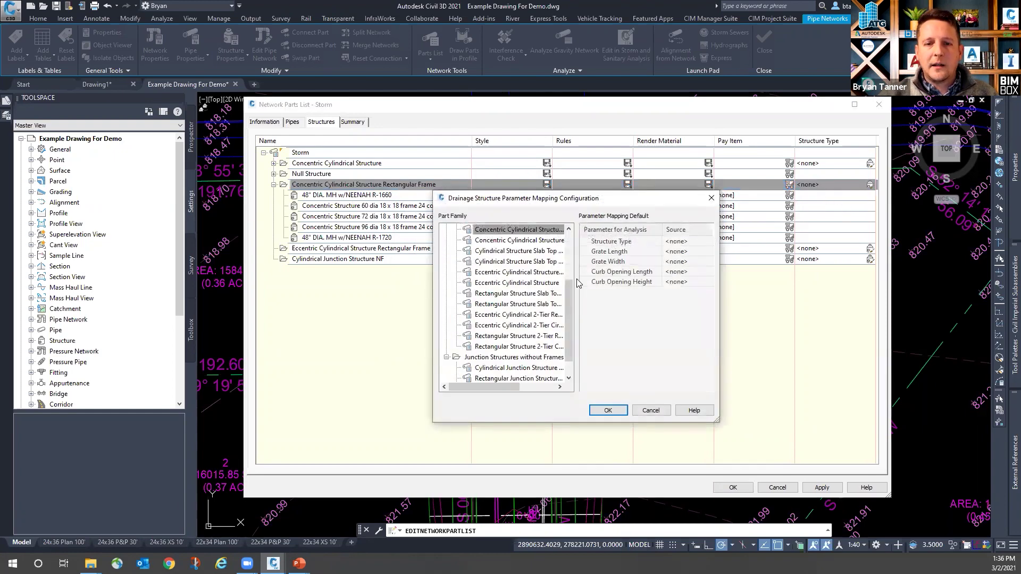
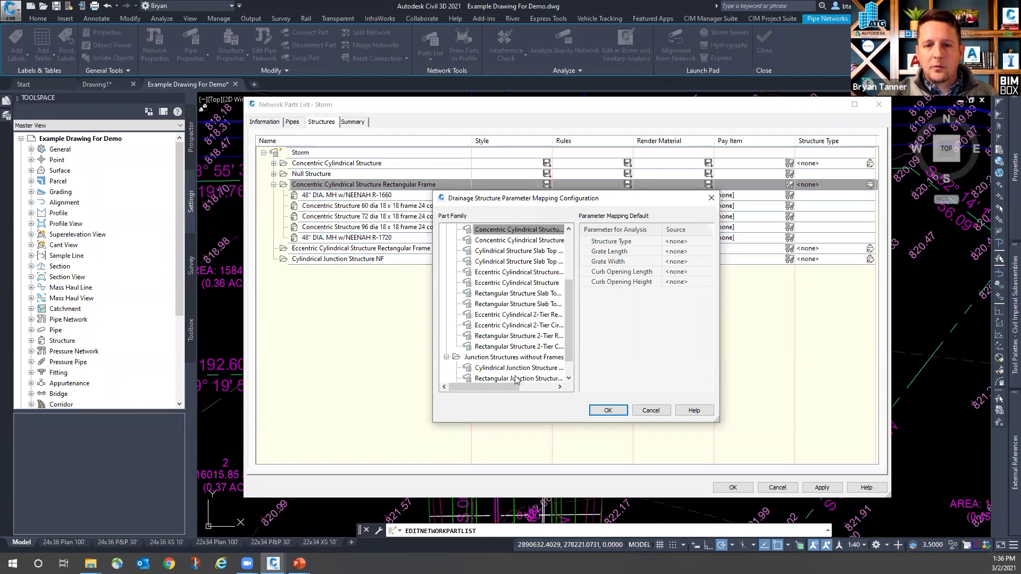
pyautogui.click(647, 414)
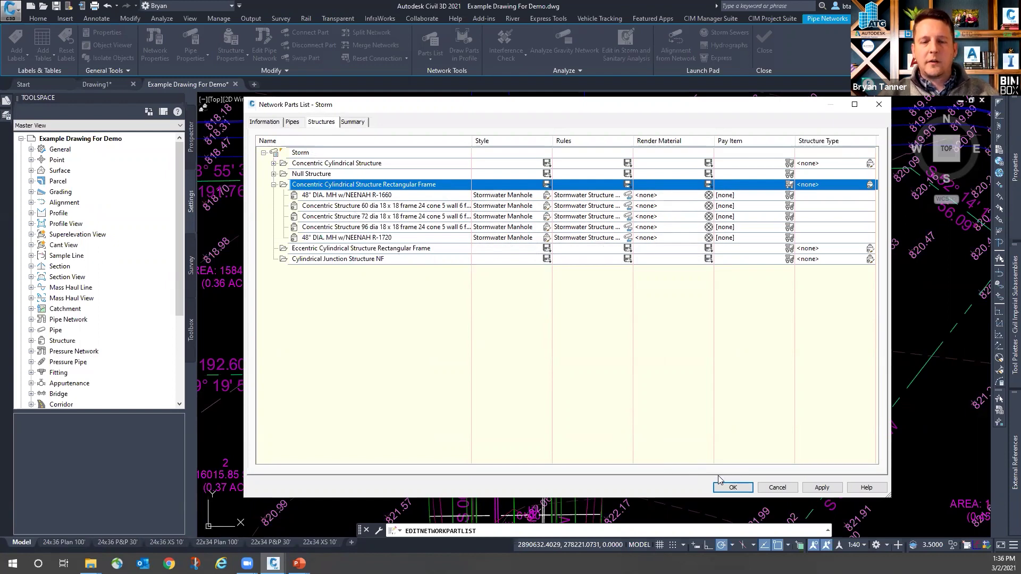
# Step: Review the Storm list's concrete pipes and expand the Corrugated Metal Pipe family to examine its sizes
pyautogui.click(293, 122)
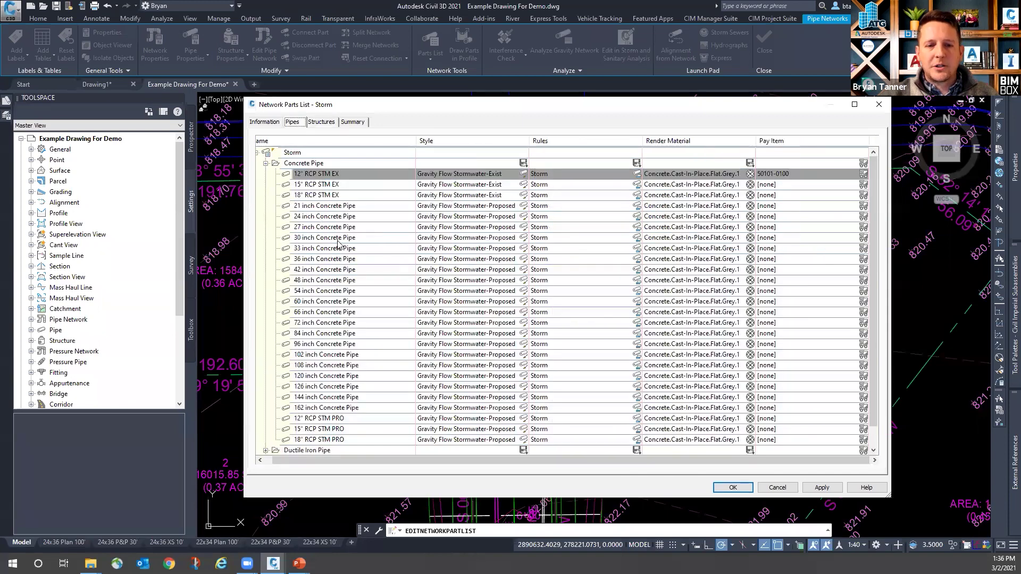
pyautogui.scroll(-1, 346, 246)
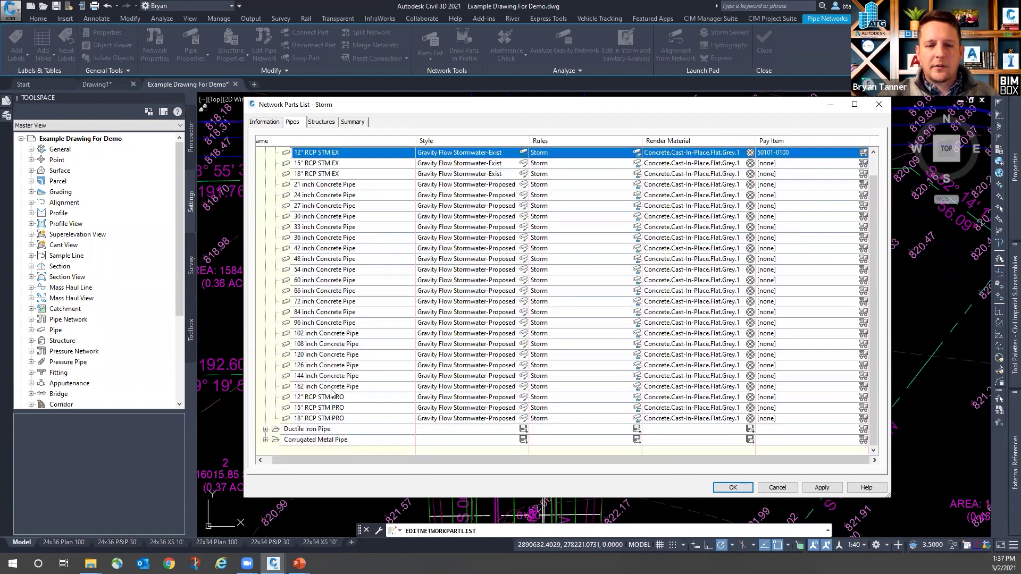
pyautogui.click(265, 440)
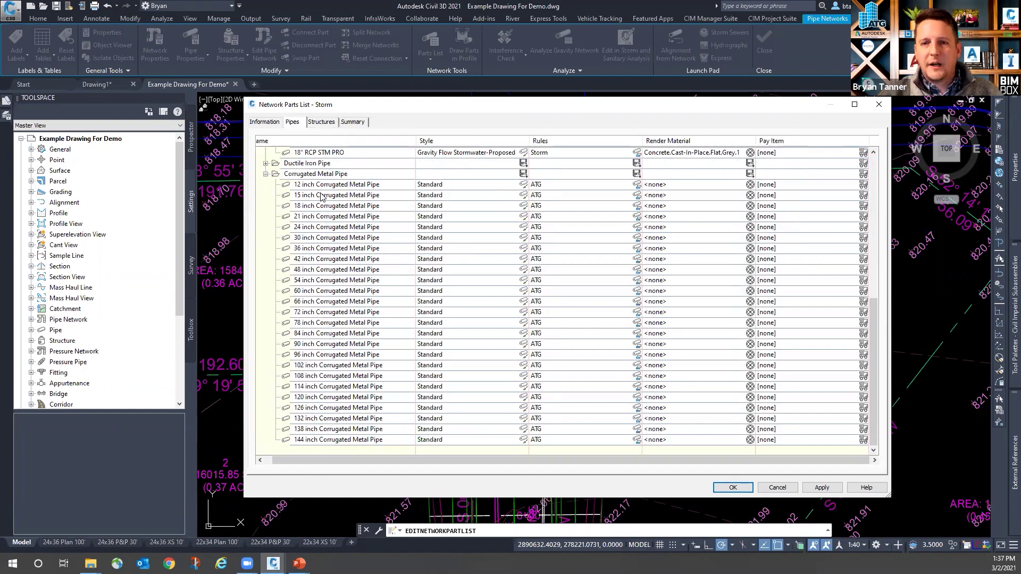
pyautogui.scroll(9, 357, 240)
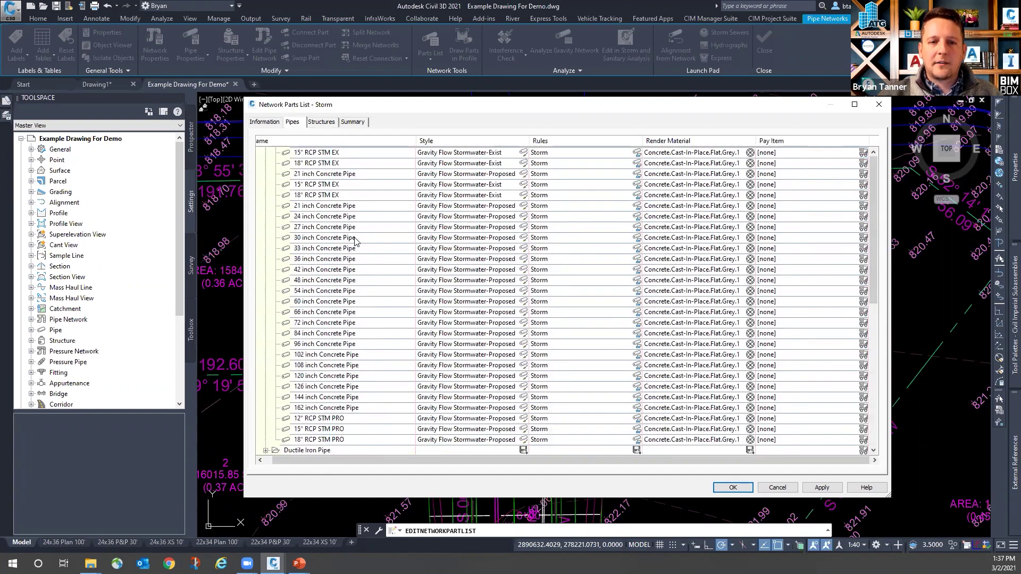
pyautogui.scroll(-3, 373, 276)
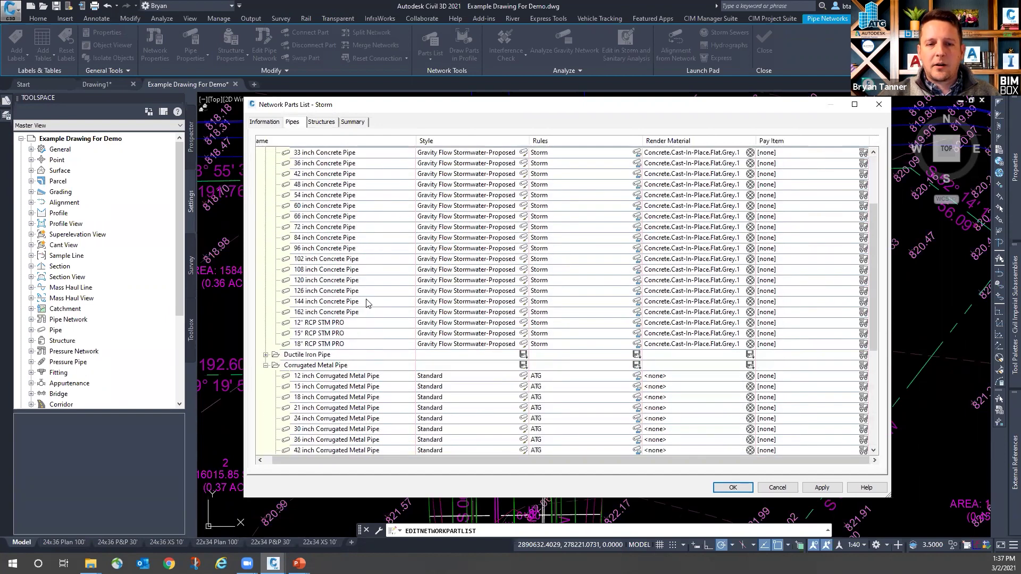
# Step: Check which inner pipe diameters can be added to the Corrugated Metal Pipe family, without adding a part size
pyautogui.rightClick(318, 370)
pyautogui.click(354, 371)
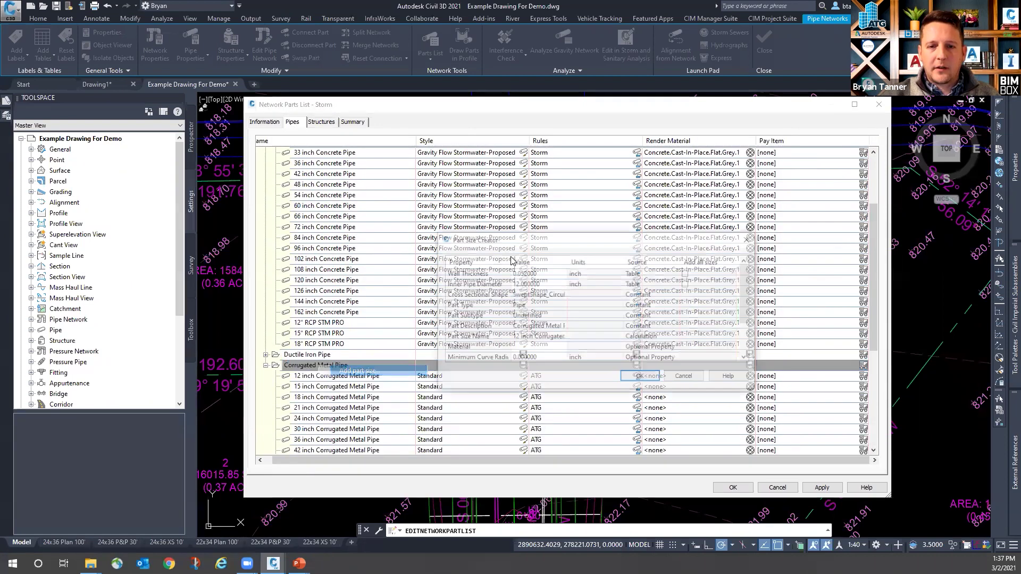
pyautogui.click(555, 285)
pyautogui.click(562, 285)
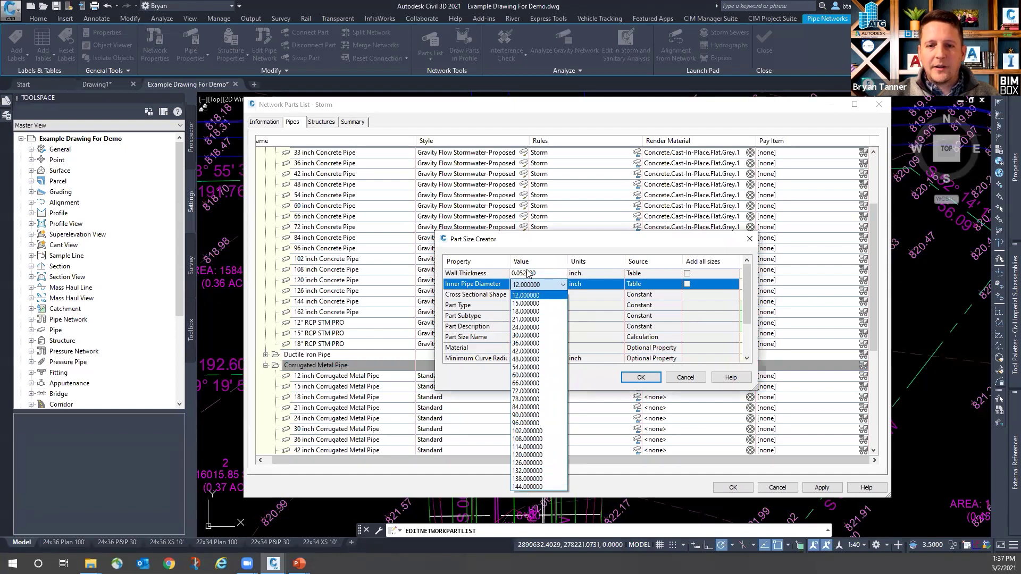
pyautogui.click(585, 239)
pyautogui.moveTo(567, 240); pyautogui.dragTo(499, 211)
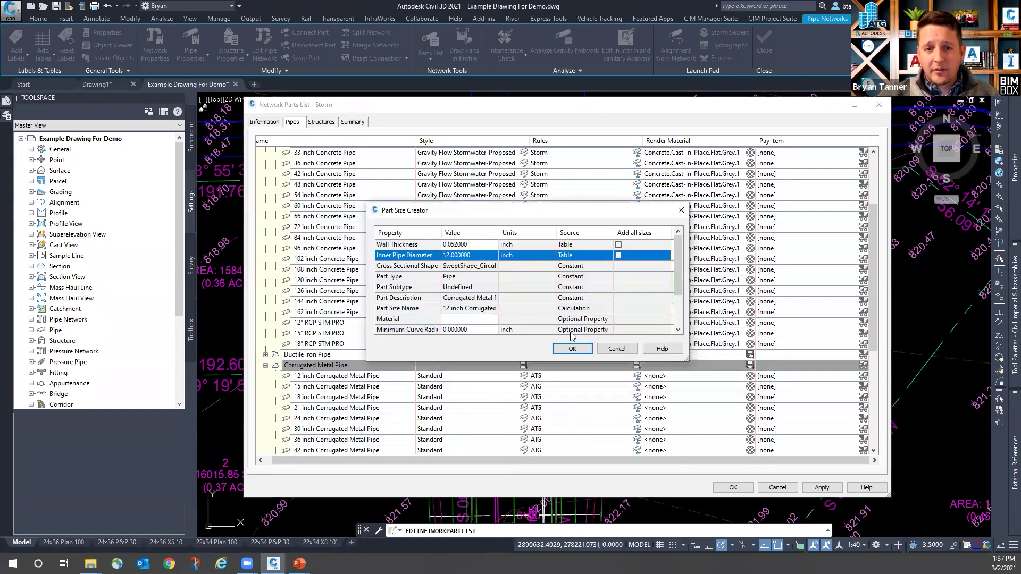
pyautogui.click(617, 349)
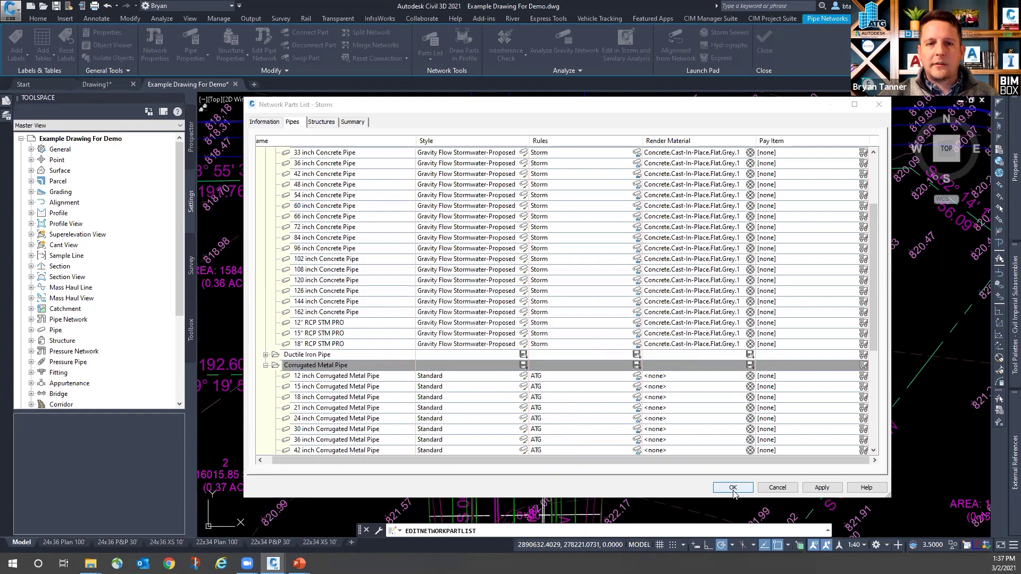
# Step: Look over the pipe families once more and save the changes to the Storm parts list
pyautogui.scroll(3, 369, 310)
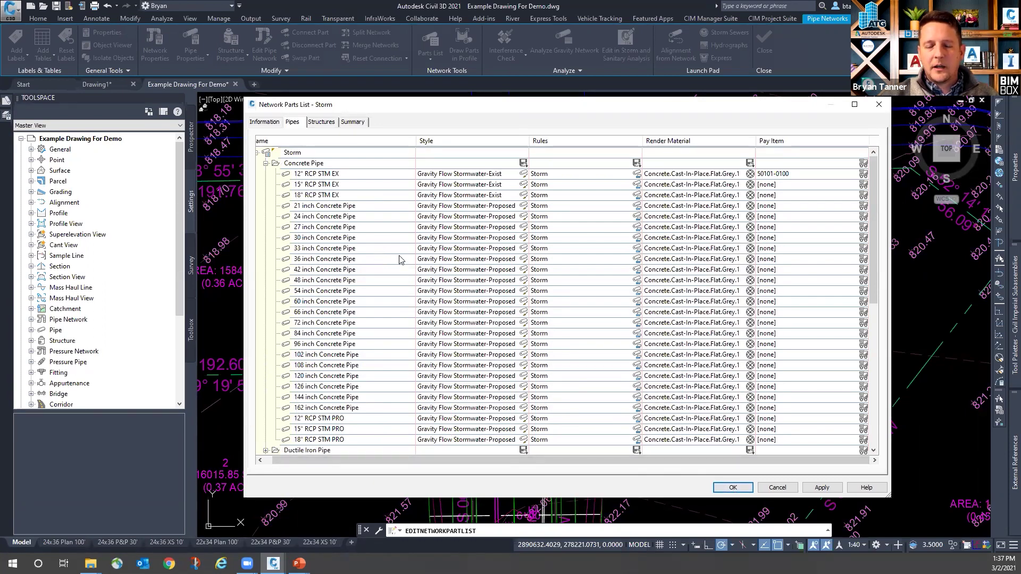
pyautogui.scroll(-3, 398, 260)
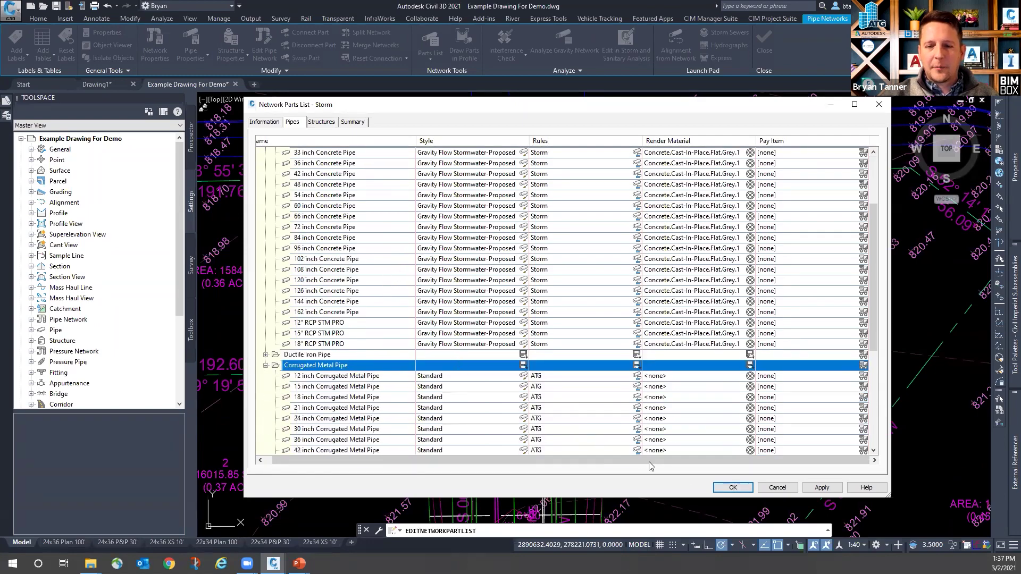
pyautogui.click(733, 488)
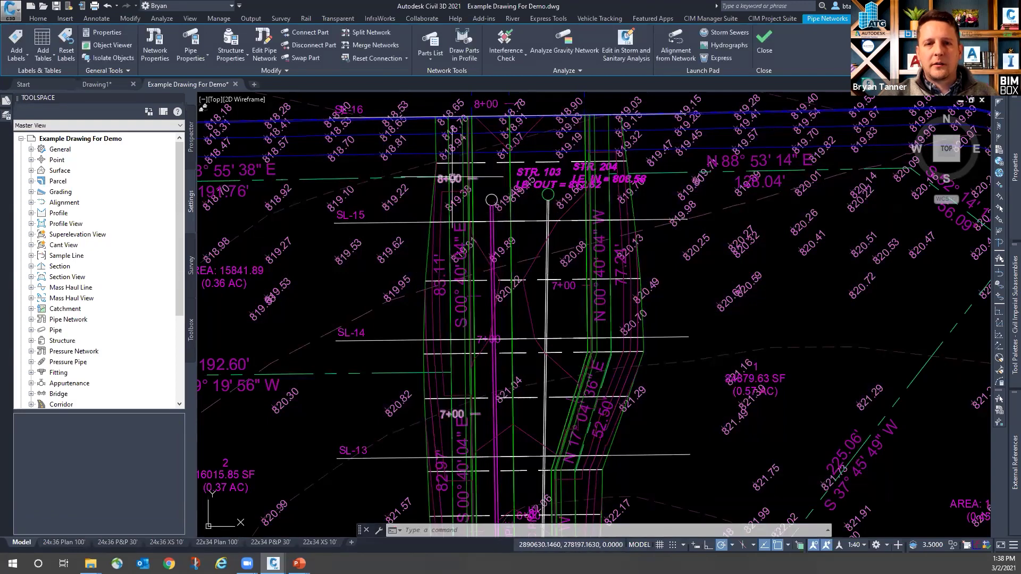
# Step: Open the pipe network catalog settings and examine the full catalog folder path
pyautogui.click(430, 53)
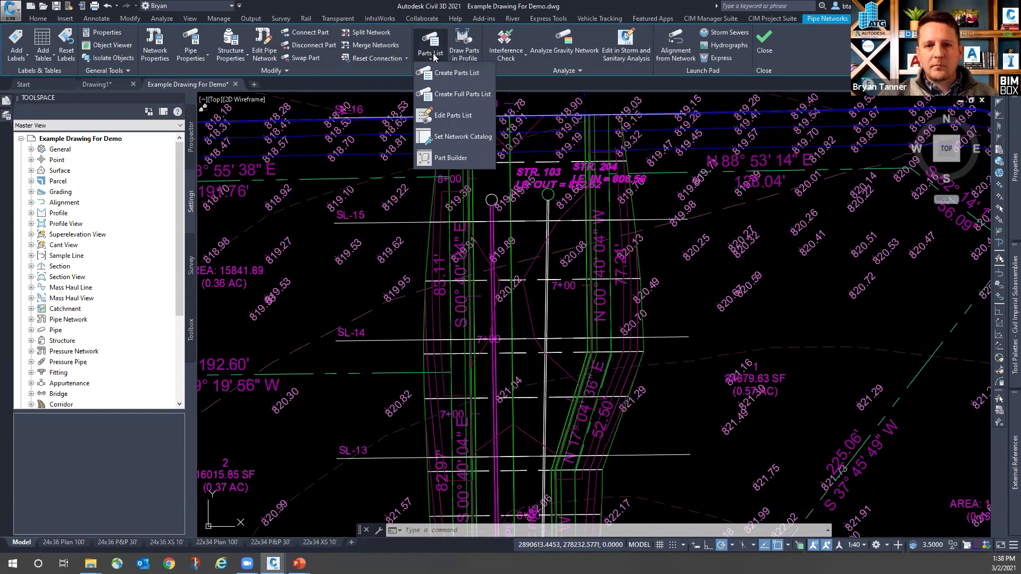
pyautogui.click(462, 137)
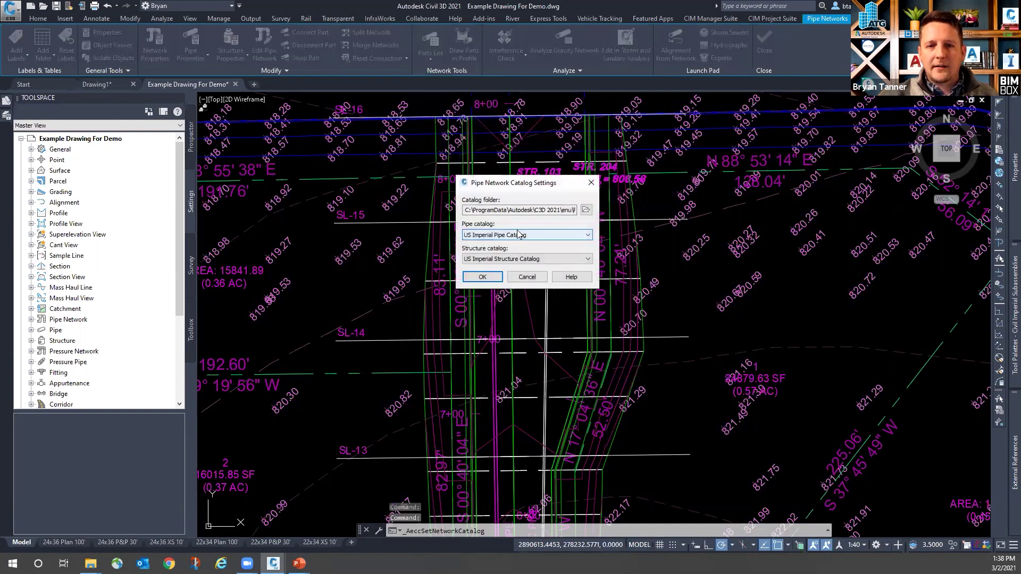
pyautogui.moveTo(469, 211); pyautogui.dragTo(588, 209)
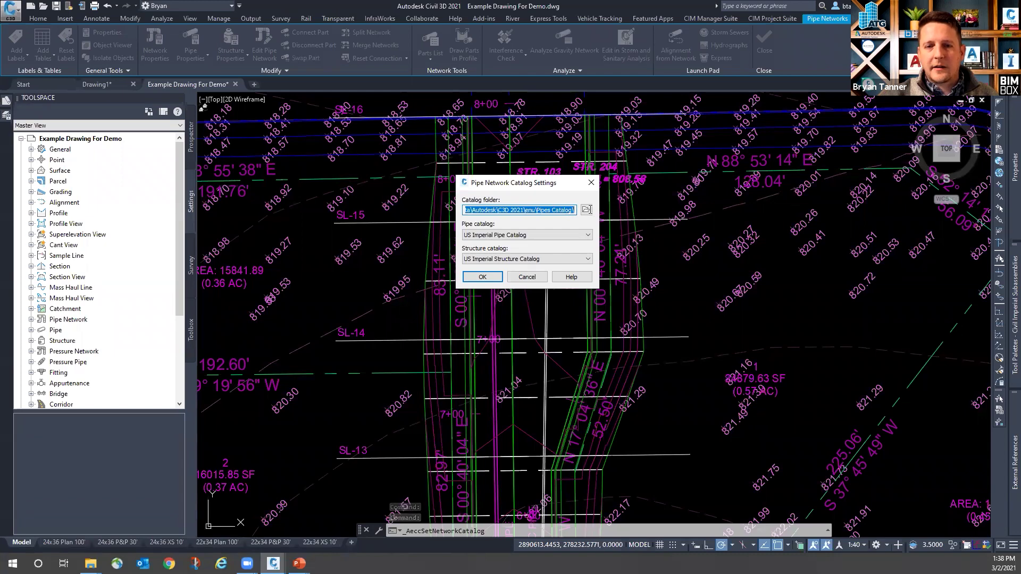
pyautogui.moveTo(573, 210)
pyautogui.mouseDown()
pyautogui.moveTo(458, 211)
pyautogui.moveTo(586, 214)
pyautogui.mouseUp()
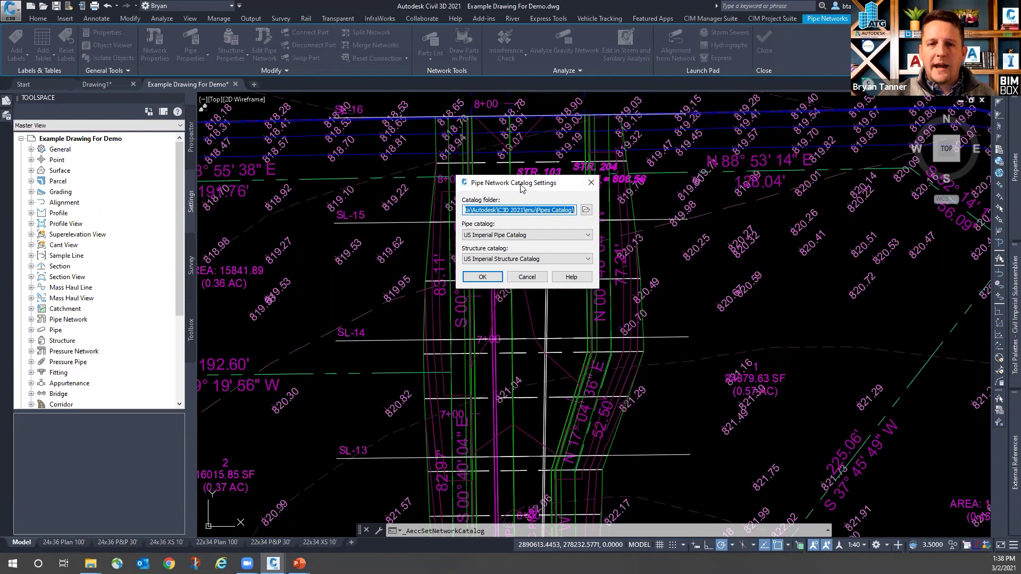
# Step: Close the catalog settings and switch to File Explorer to compare the network and local Pipes Catalog folders in separate windows
pyautogui.click(591, 182)
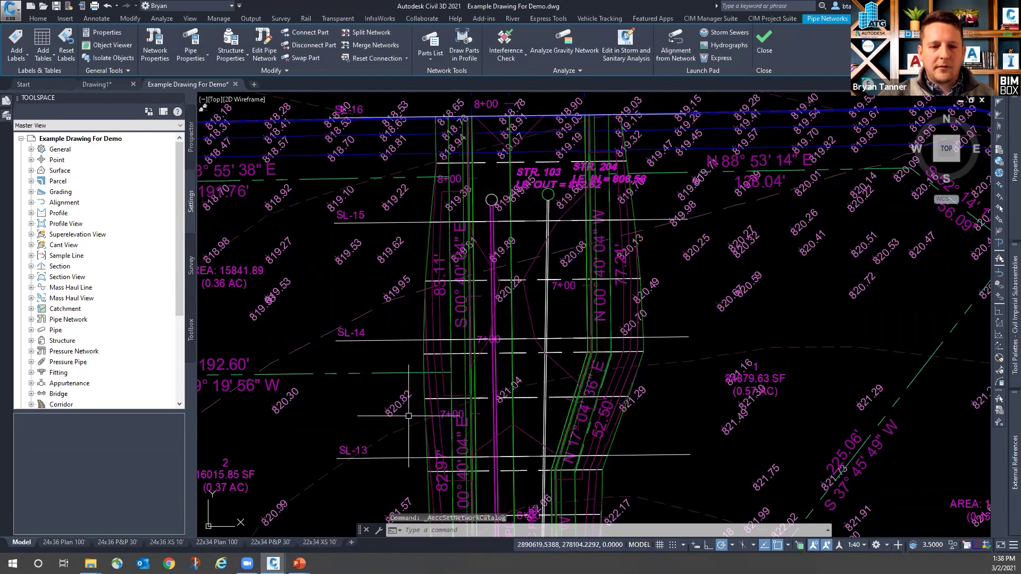
pyautogui.moveTo(90, 563)
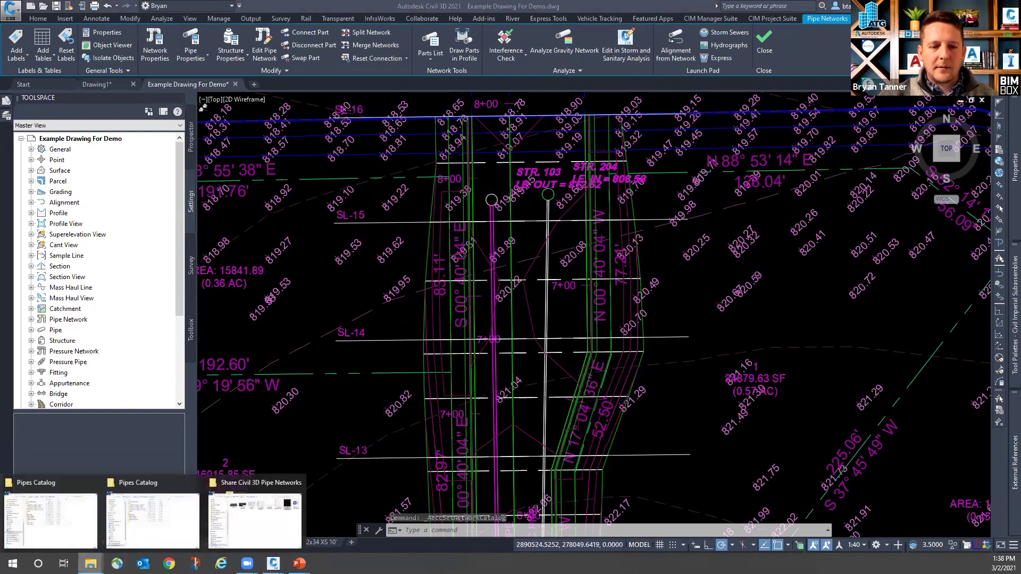
pyautogui.click(154, 495)
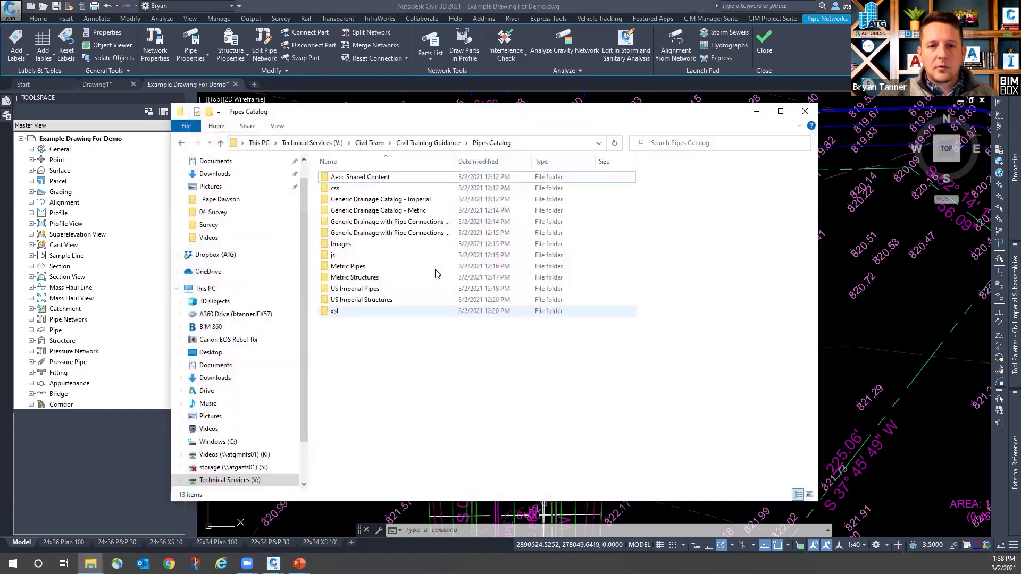
pyautogui.click(90, 563)
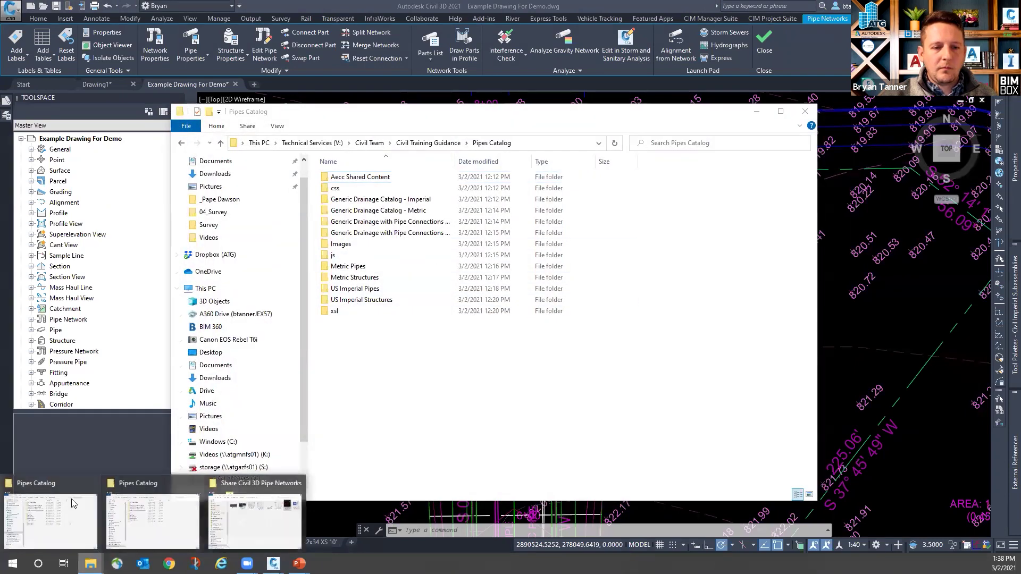
pyautogui.click(62, 492)
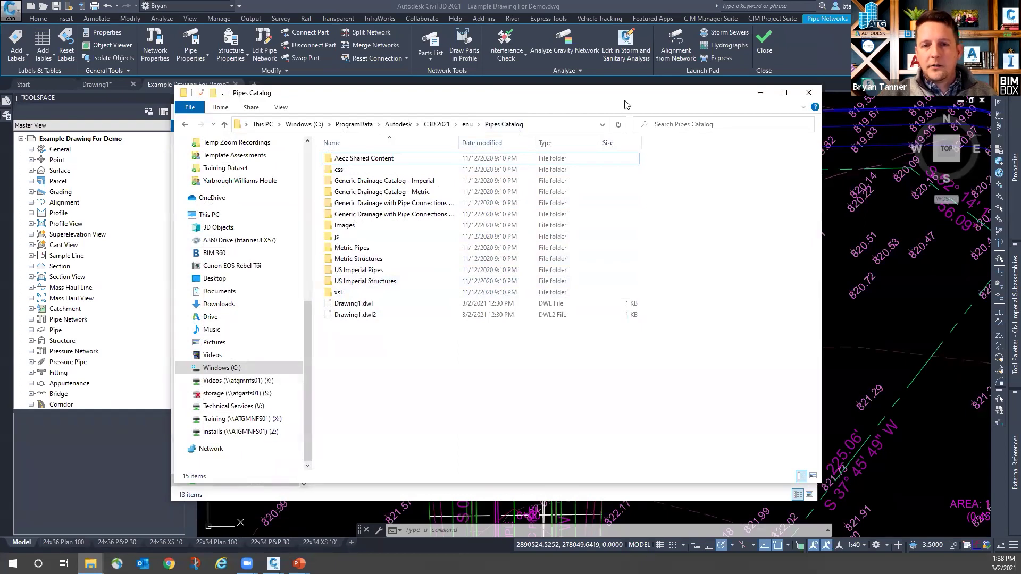
pyautogui.moveTo(627, 104); pyautogui.dragTo(762, 112)
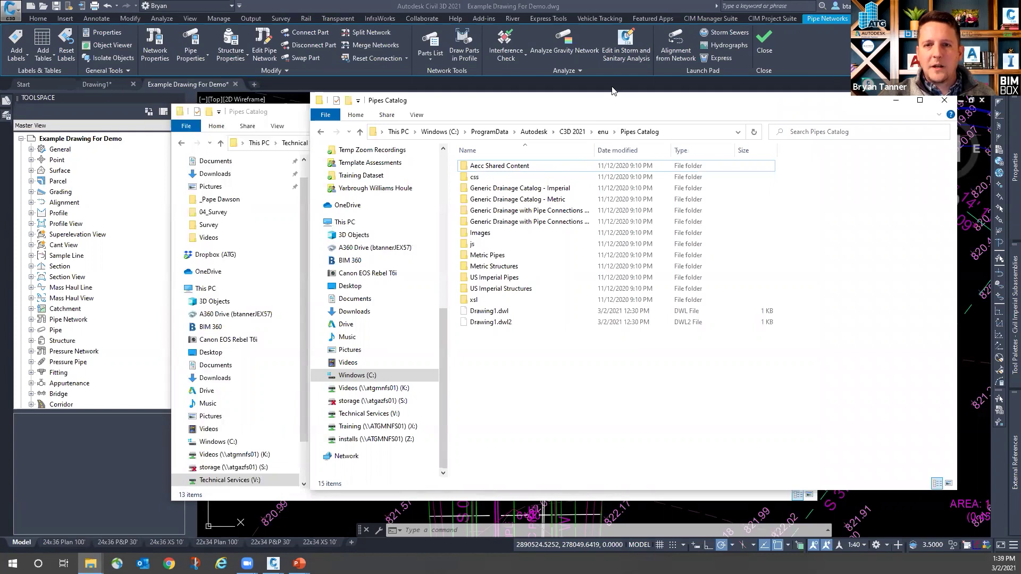
pyautogui.moveTo(612, 91); pyautogui.dragTo(616, 76)
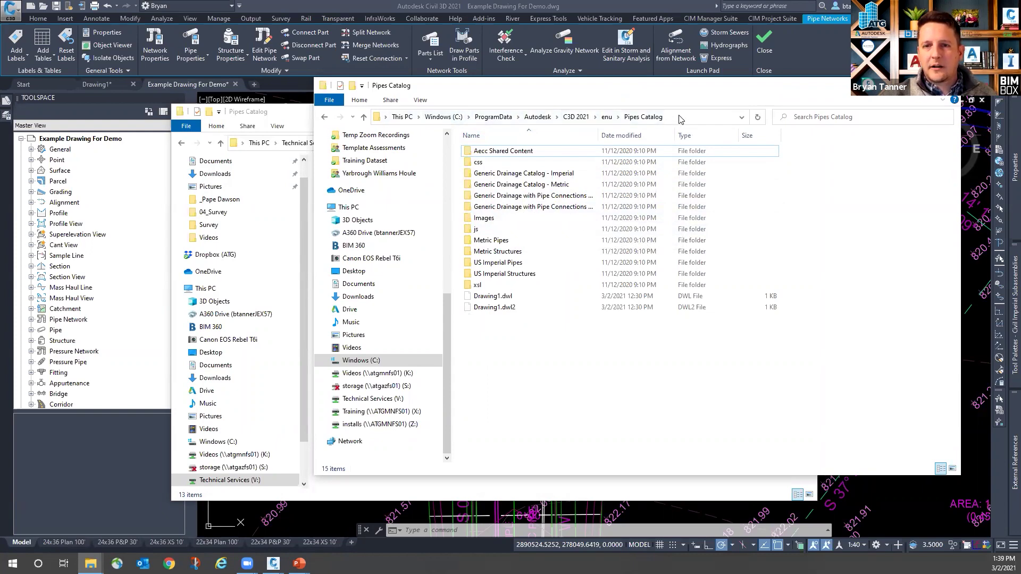
# Step: Locate the Pipes Catalog folder within C3D 2021\enu and its shared counterpart in Civil Training Guidance, and close the shared folder's window
pyautogui.click(607, 117)
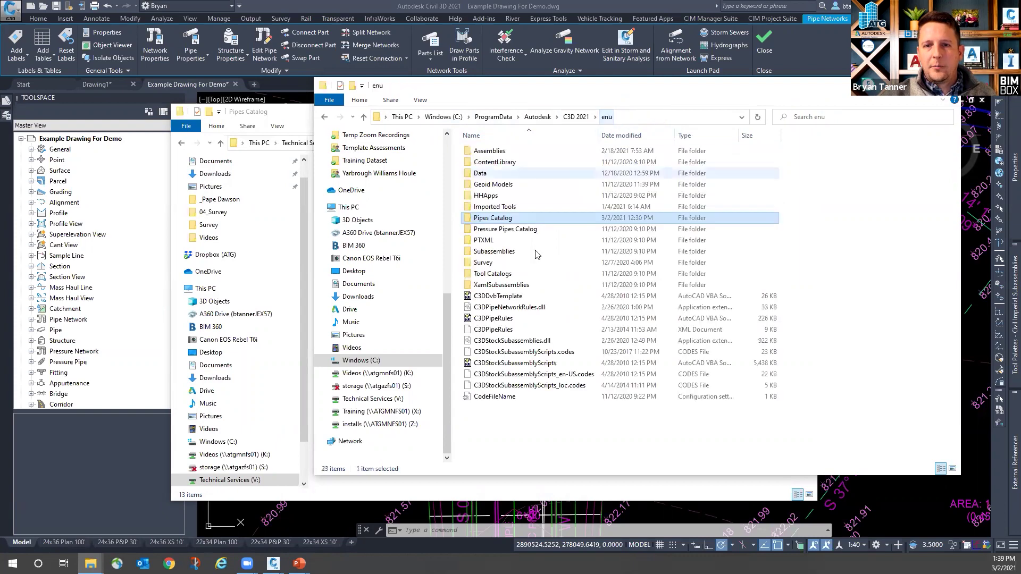
pyautogui.rightClick(488, 223)
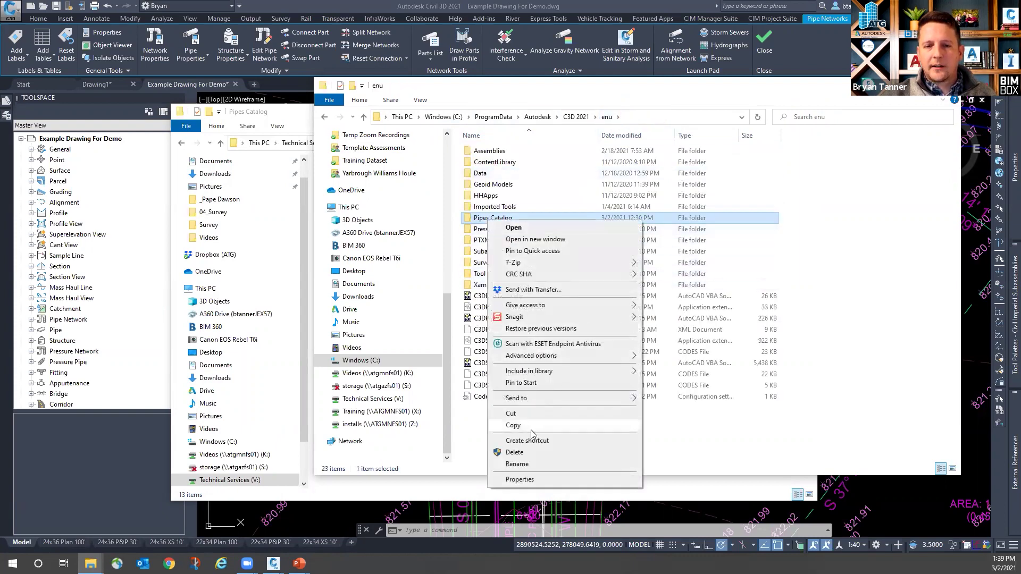
pyautogui.click(289, 114)
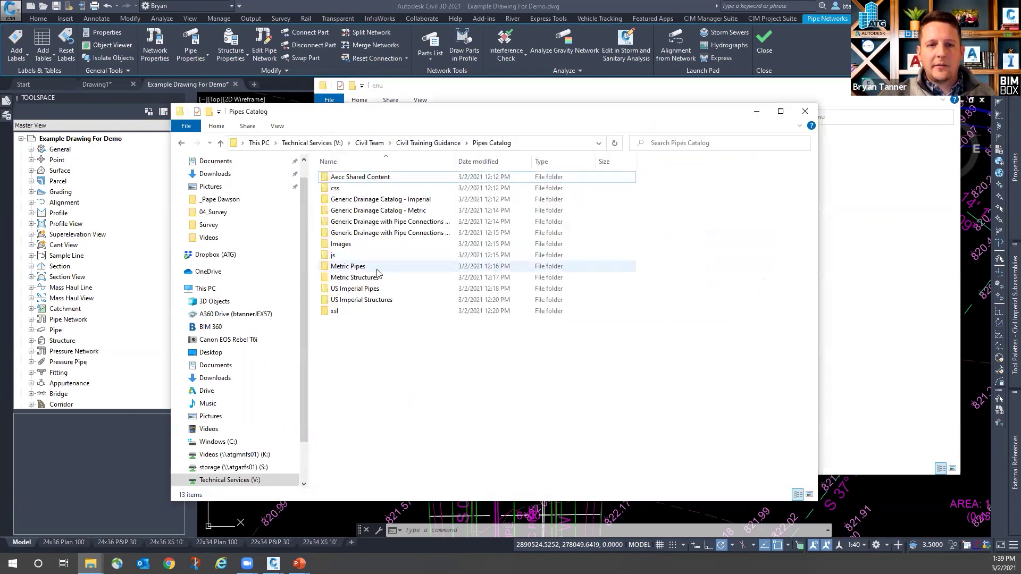
pyautogui.click(428, 143)
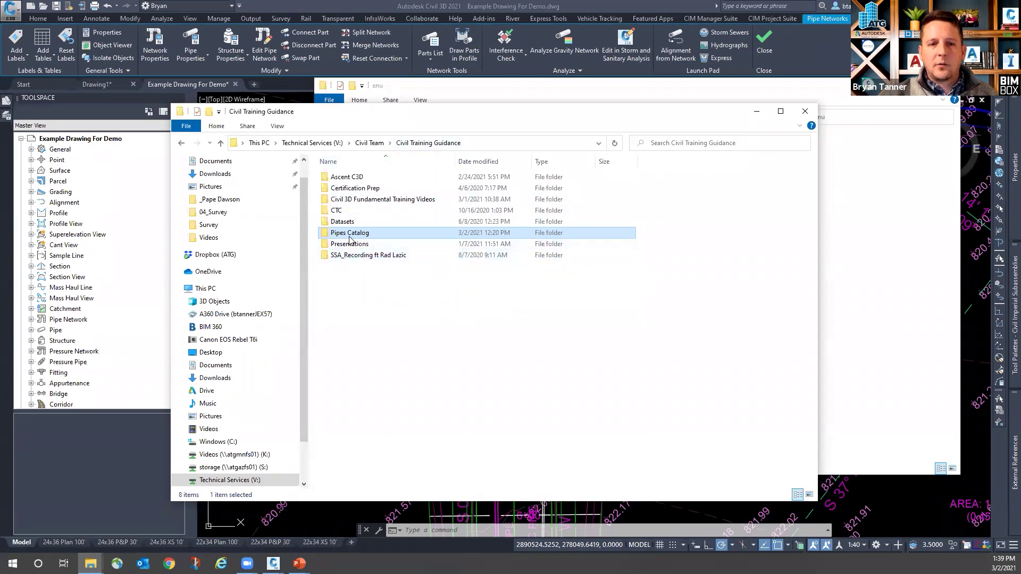
pyautogui.click(805, 111)
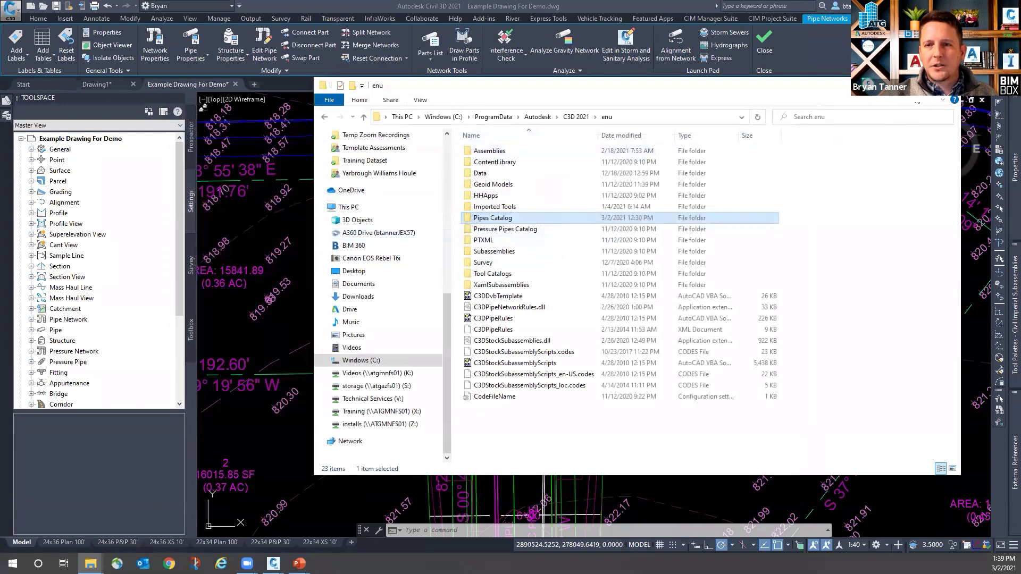
# Step: Examine the part files in the local Pipes Catalog's US Imperial Pipes\Circular Pipes folder and return to Civil 3D
pyautogui.doubleClick(478, 218)
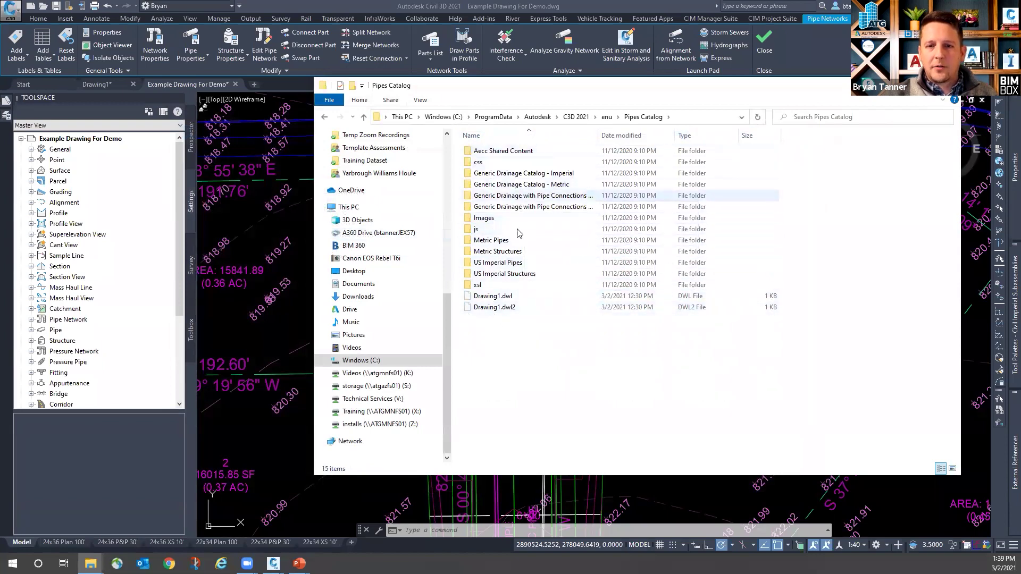
pyautogui.doubleClick(488, 265)
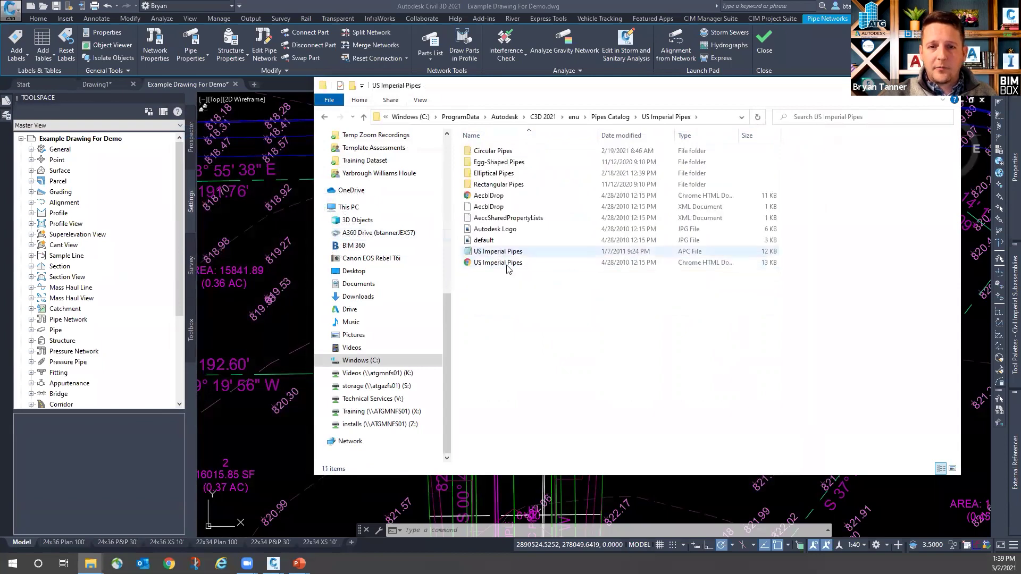
pyautogui.doubleClick(487, 152)
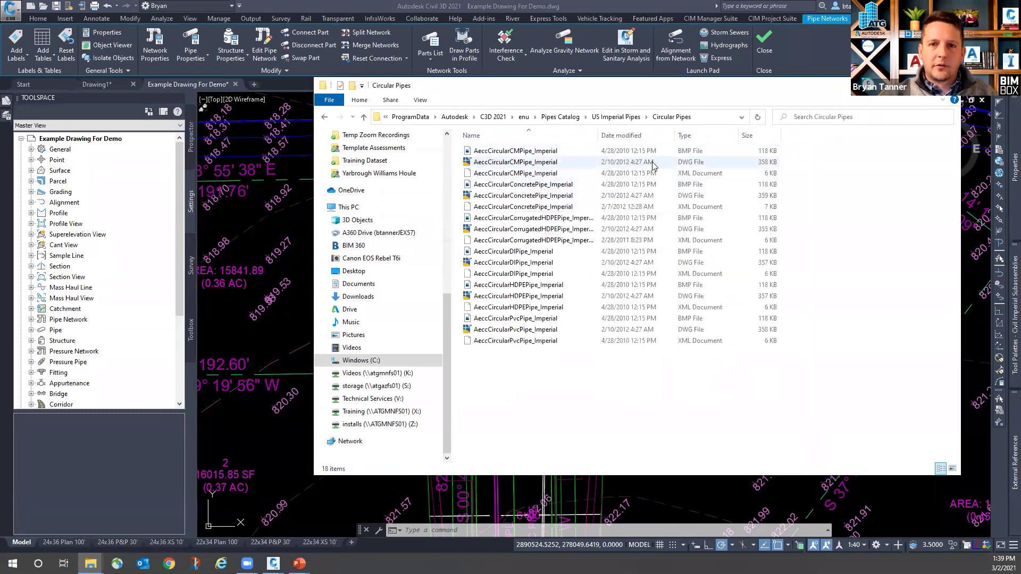
pyautogui.click(982, 100)
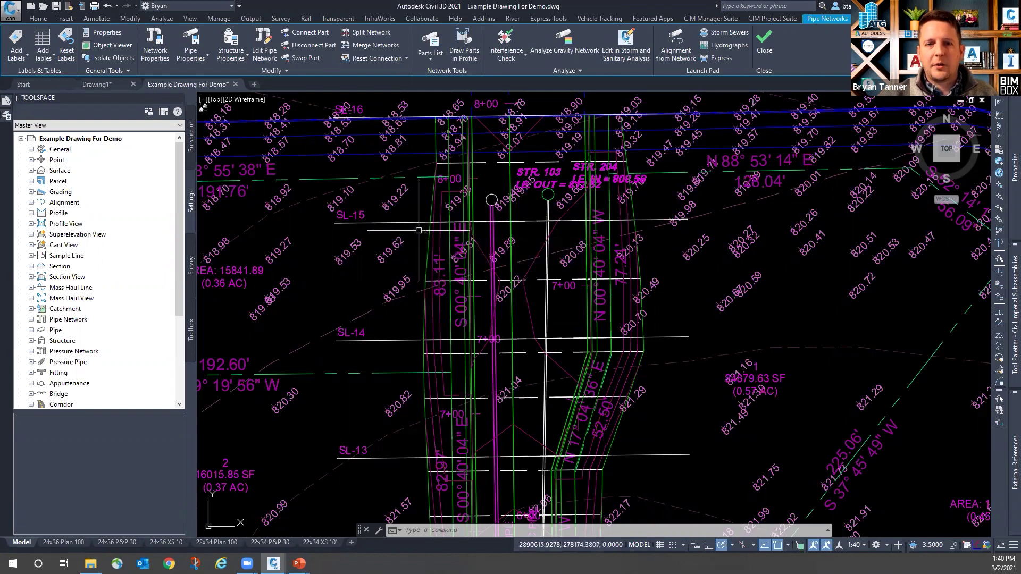
# Step: Set the pipe network catalog folder to Civil Team\Civil Training Guidance\Pipes Catalog on the Technical Services (V:) drive
pyautogui.click(428, 52)
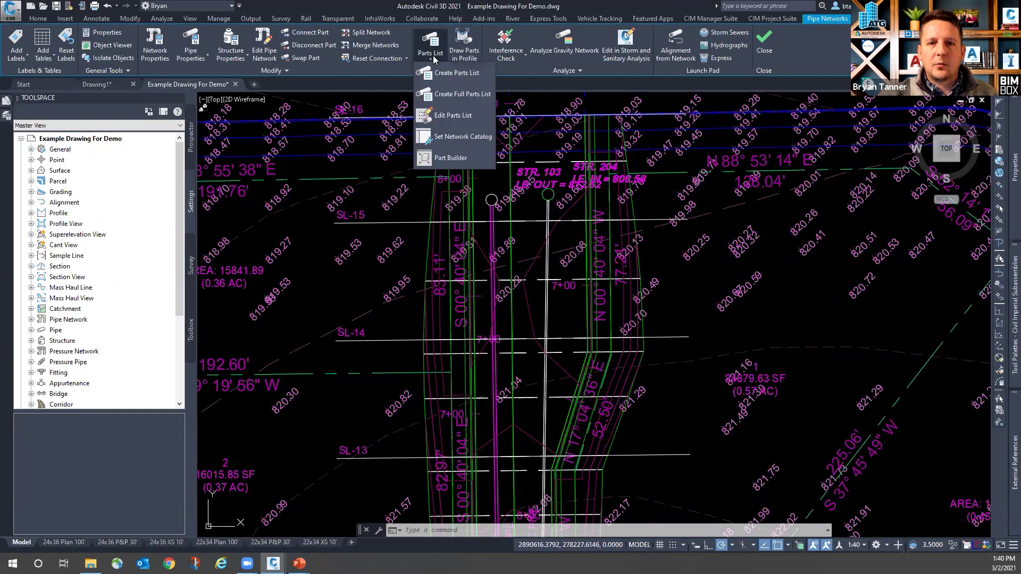
pyautogui.click(454, 137)
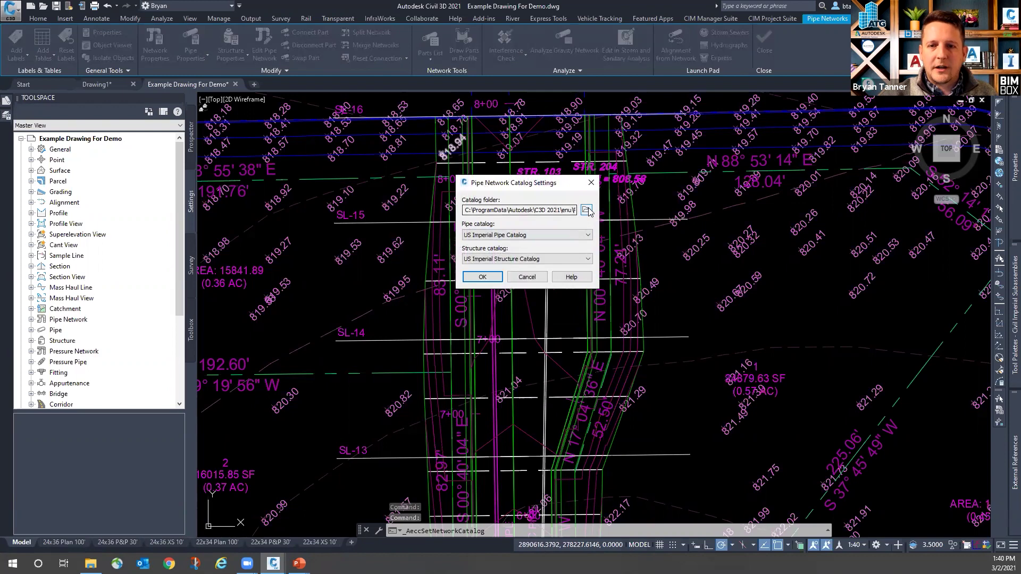
pyautogui.click(587, 211)
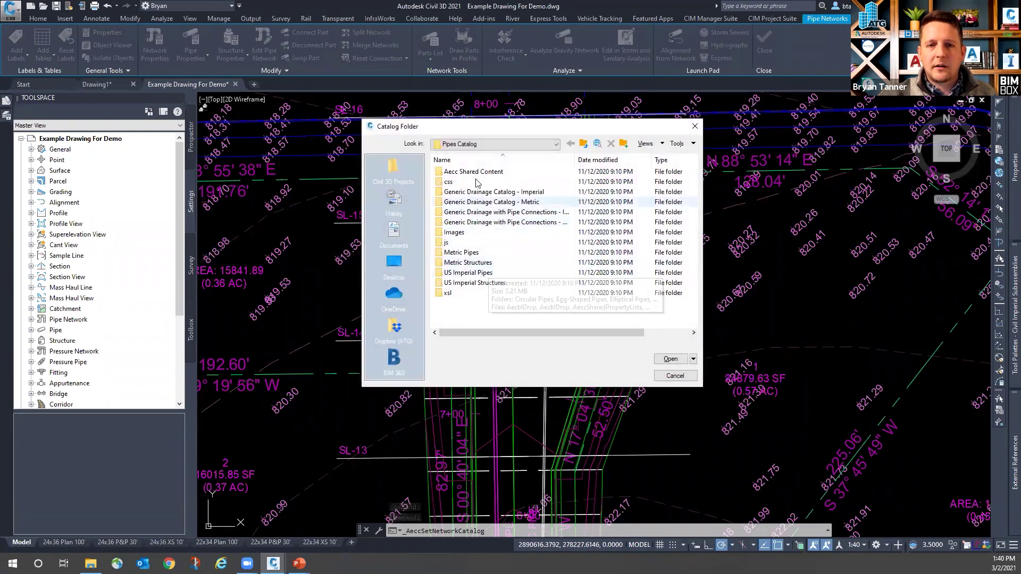
pyautogui.click(486, 144)
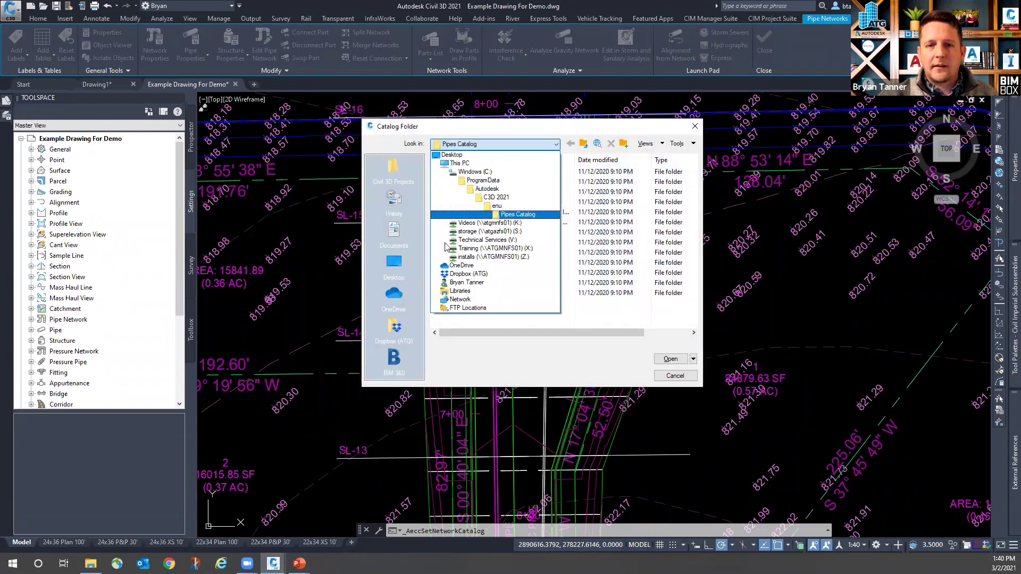
pyautogui.click(461, 240)
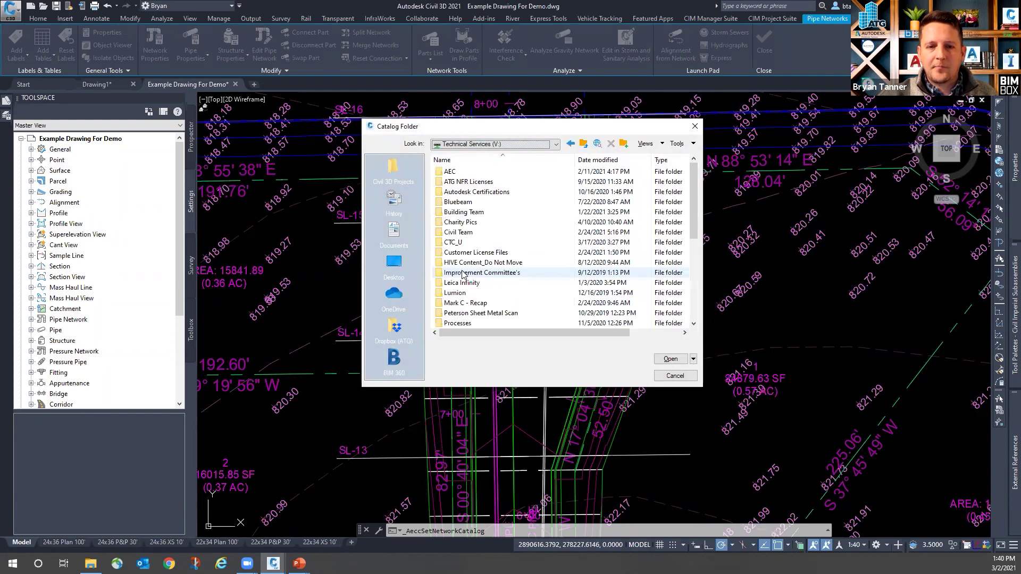
pyautogui.click(460, 235)
pyautogui.doubleClick(460, 236)
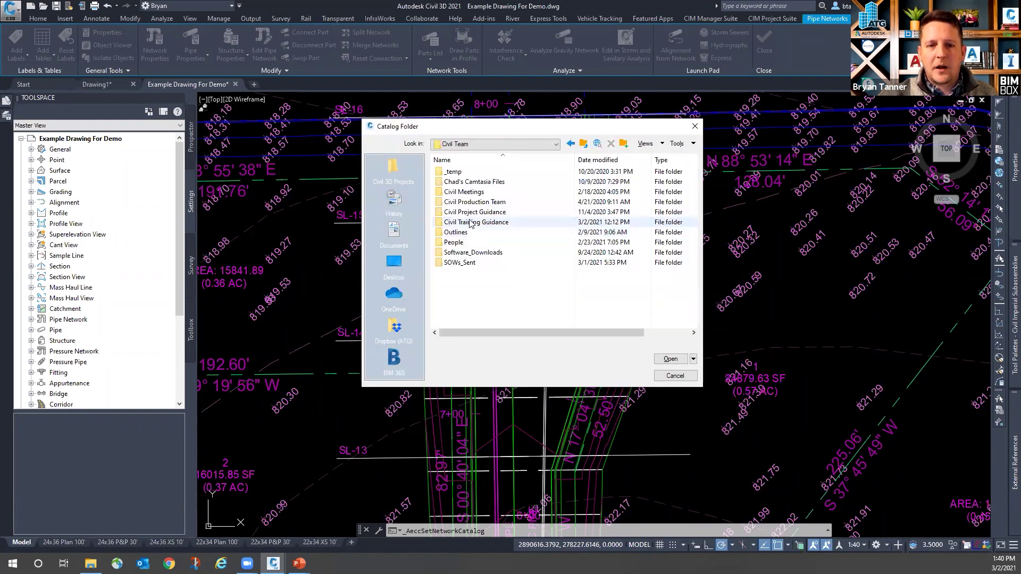
pyautogui.doubleClick(462, 223)
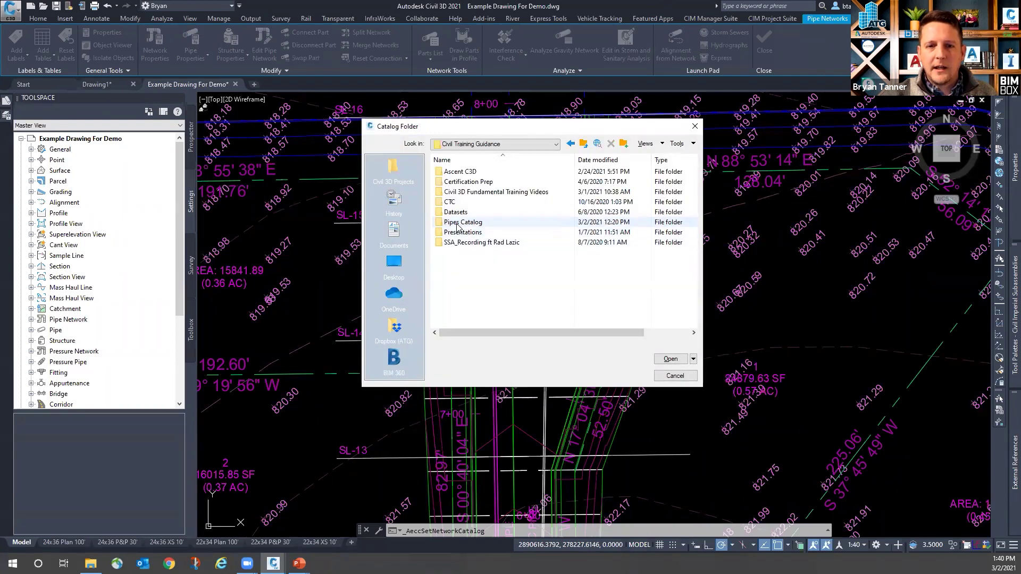
pyautogui.click(457, 224)
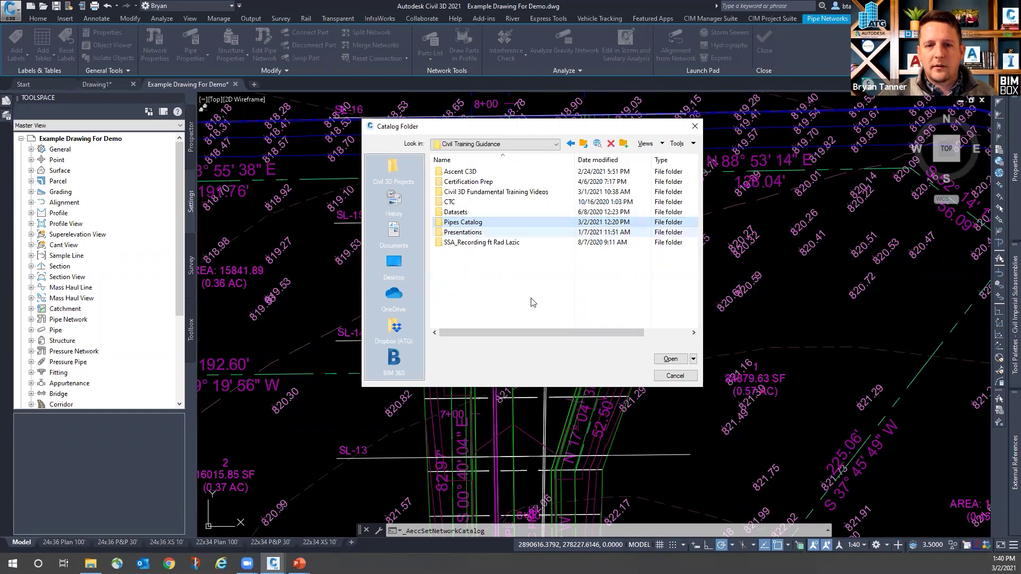
pyautogui.click(669, 360)
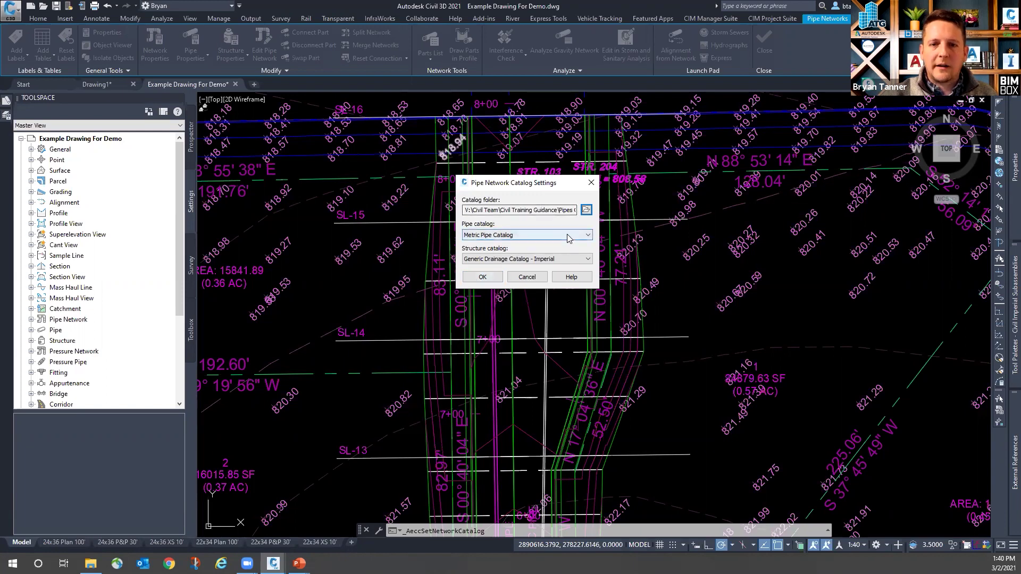
# Step: Choose US Imperial Pipe Catalog and US Imperial Structure Catalog for the network catalog and accept the settings
pyautogui.click(548, 237)
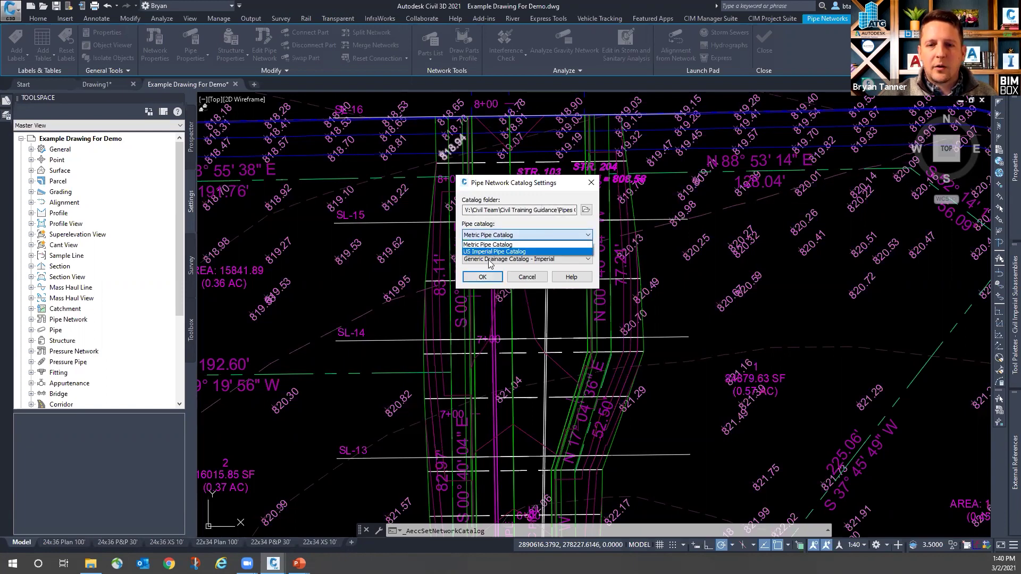
pyautogui.click(485, 252)
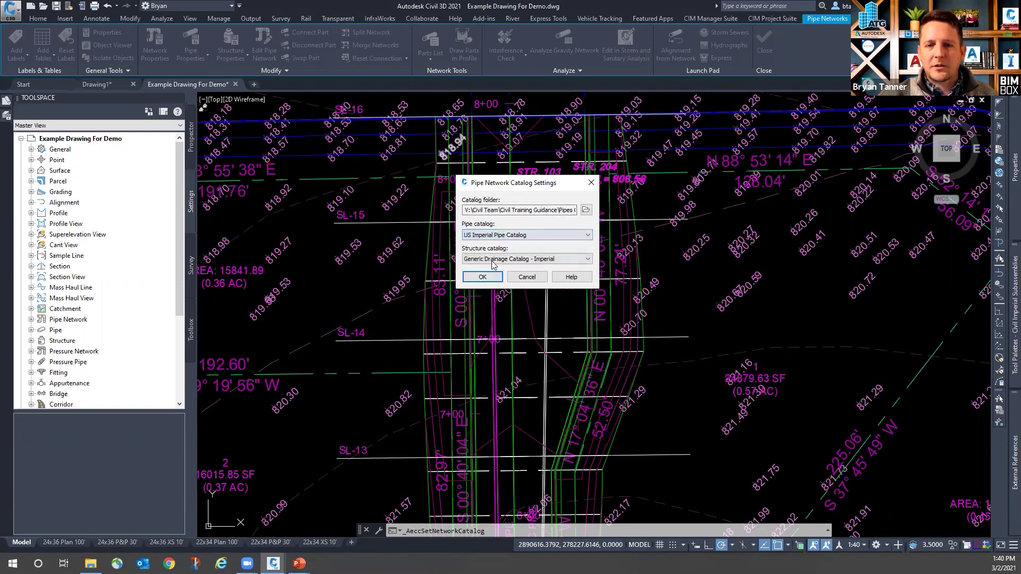
pyautogui.click(528, 259)
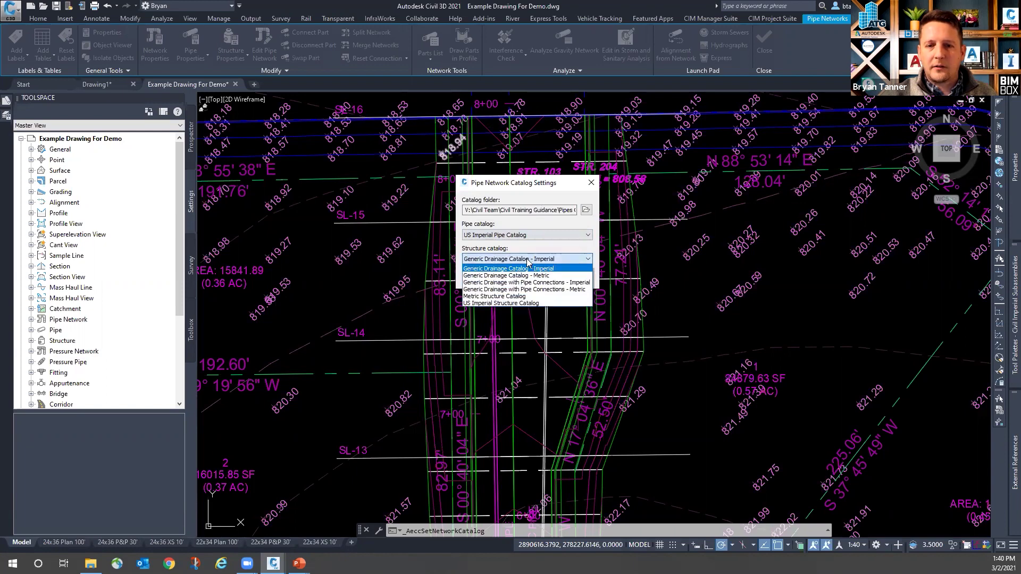
pyautogui.click(498, 304)
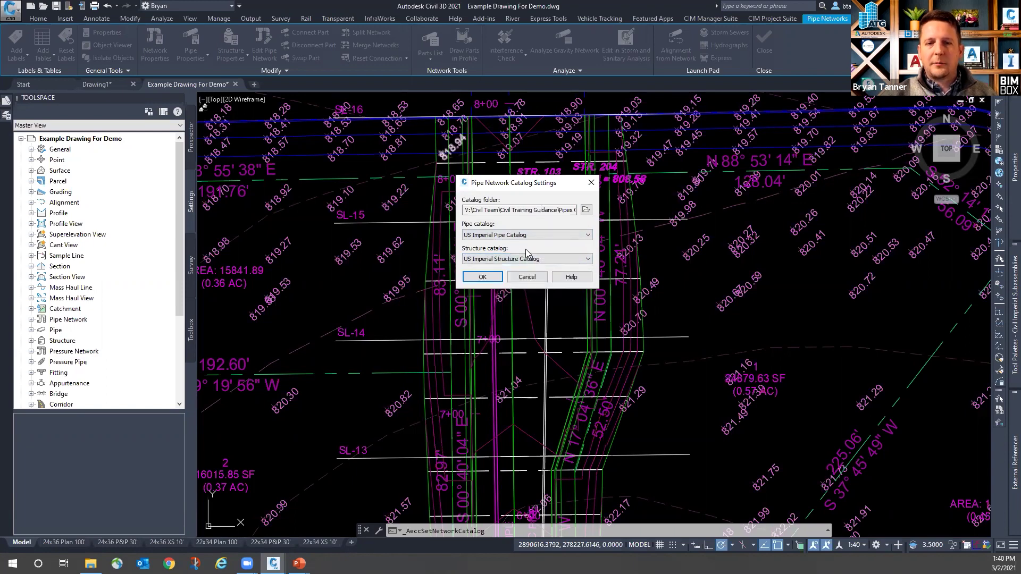
pyautogui.click(483, 278)
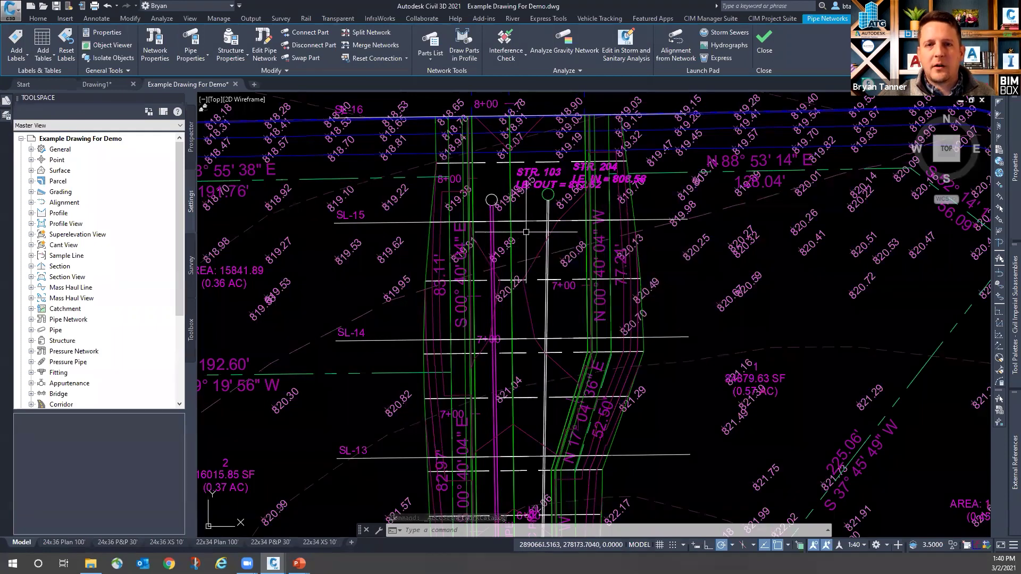
# Step: Open the Storm network parts list for editing
pyautogui.click(432, 54)
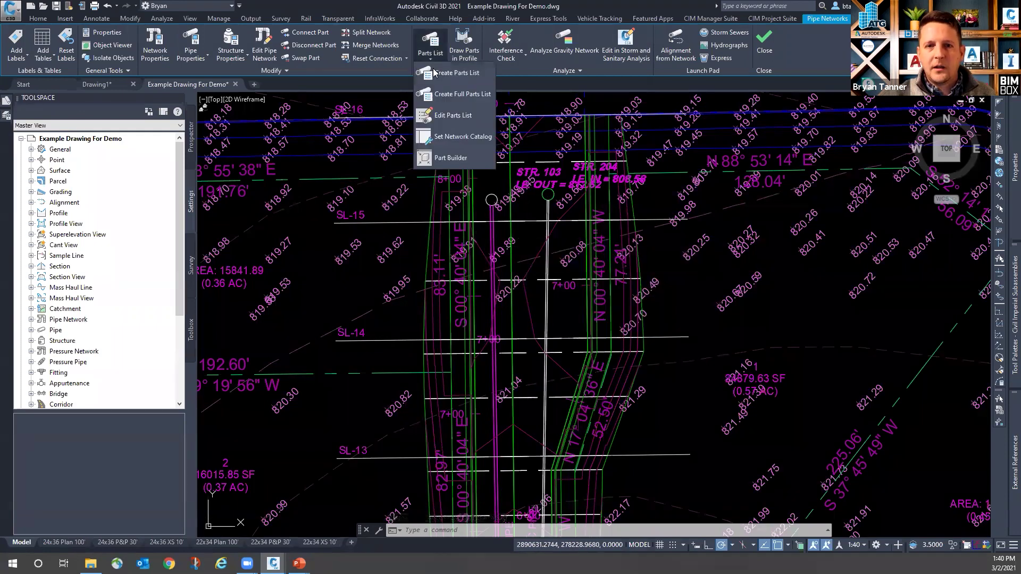
pyautogui.click(442, 117)
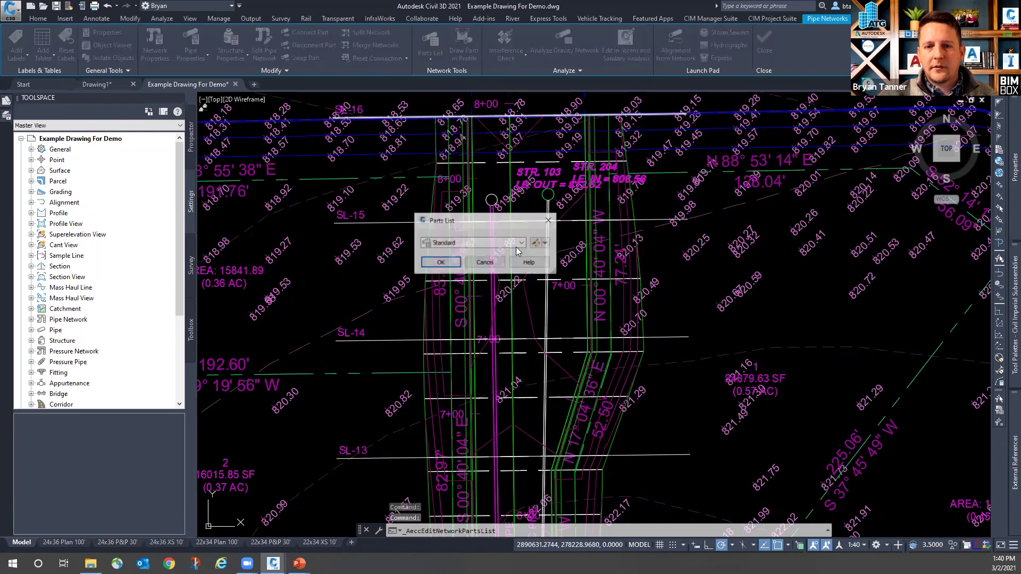
pyautogui.click(520, 243)
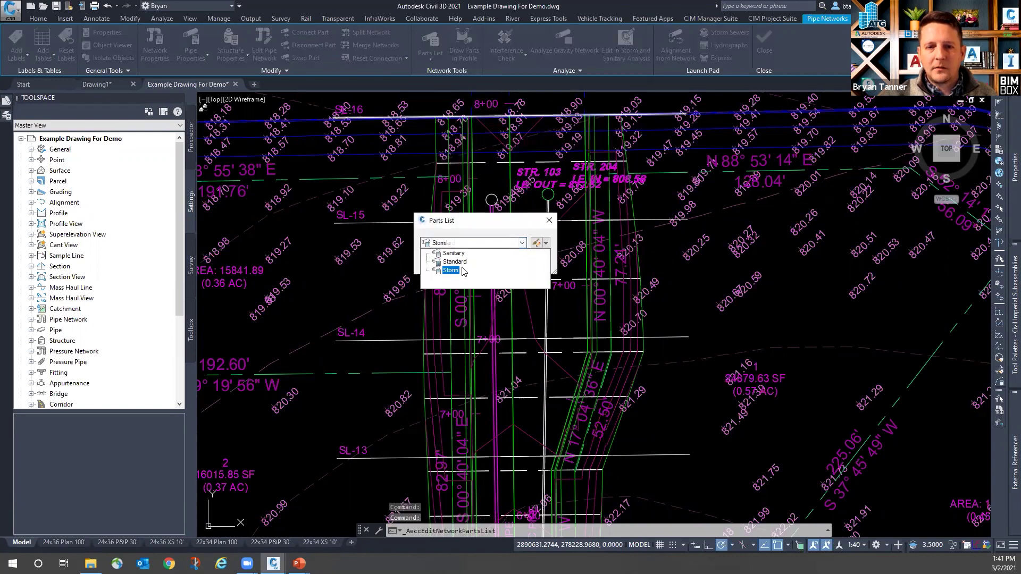
pyautogui.click(468, 267)
pyautogui.click(537, 243)
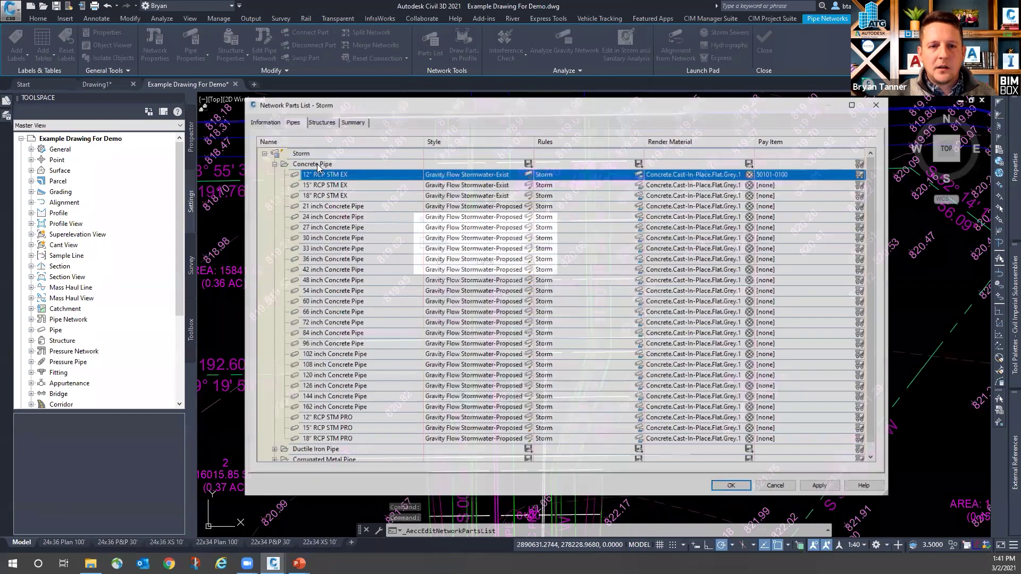
# Step: Check the inner pipe diameters offered for a new Concrete Pipe part size and close the Storm parts list without saving
pyautogui.rightClick(330, 164)
pyautogui.click(352, 170)
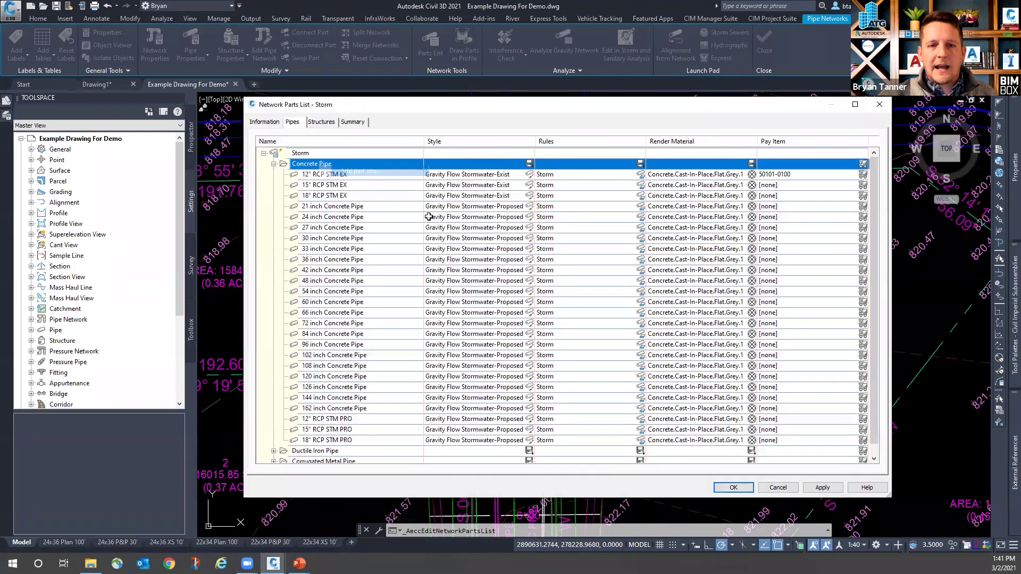
pyautogui.click(468, 255)
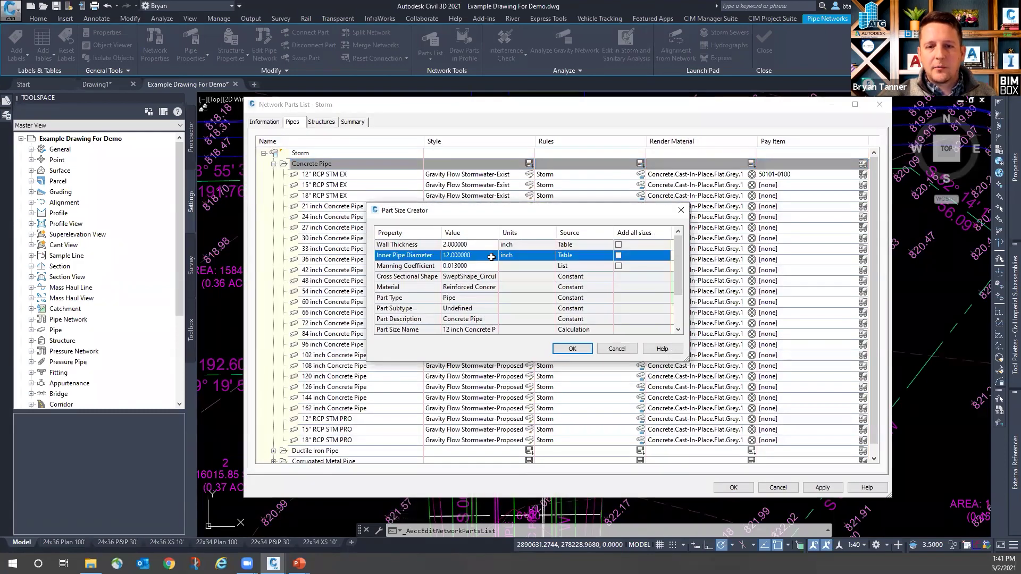
pyautogui.click(494, 256)
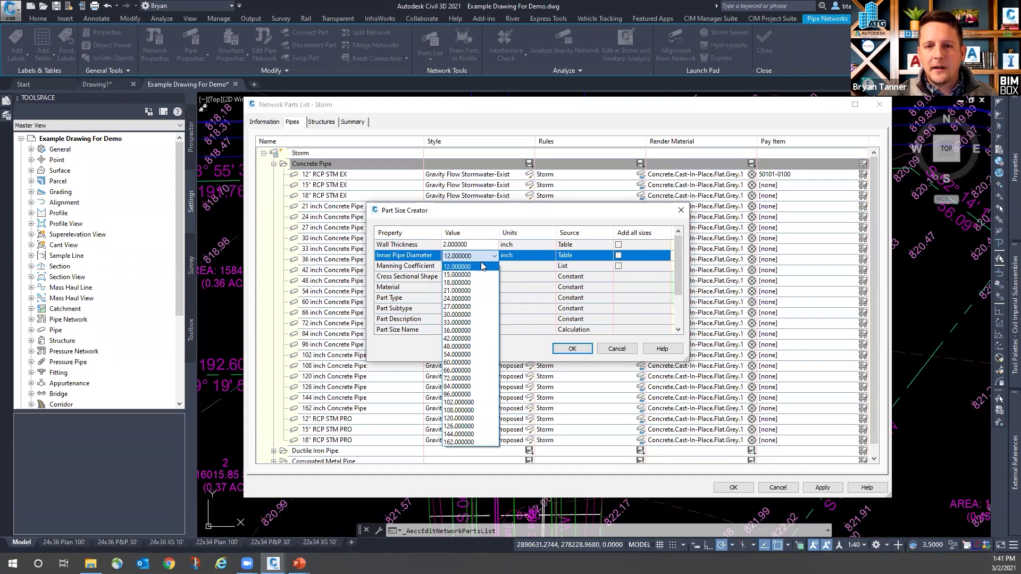
pyautogui.click(487, 213)
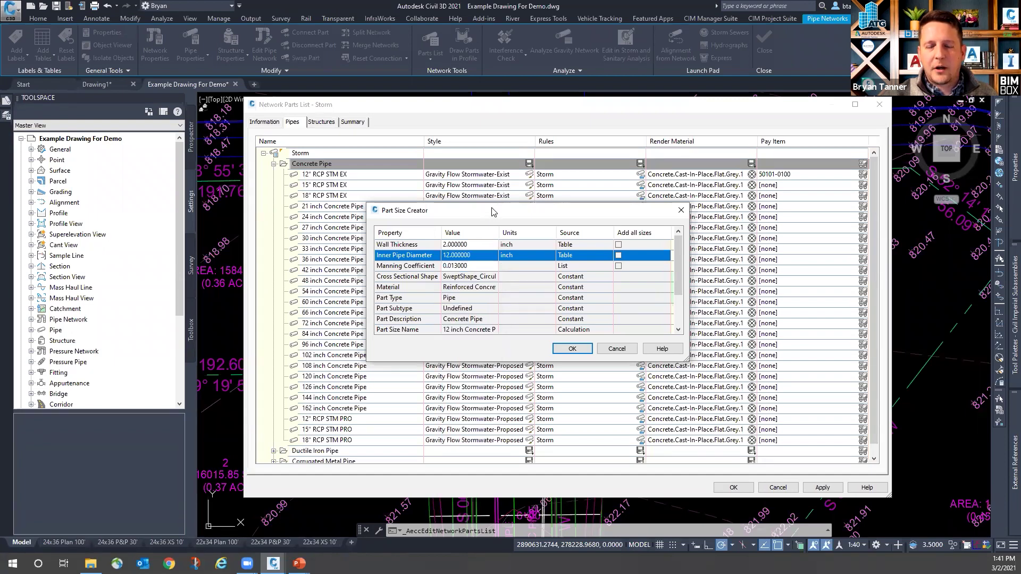
pyautogui.moveTo(492, 212); pyautogui.dragTo(503, 181)
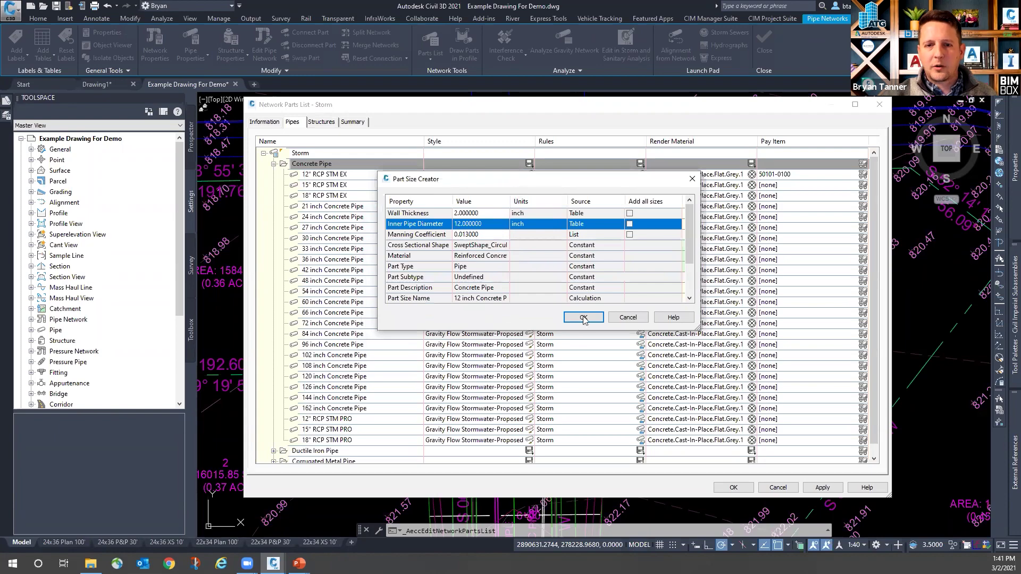
pyautogui.click(585, 319)
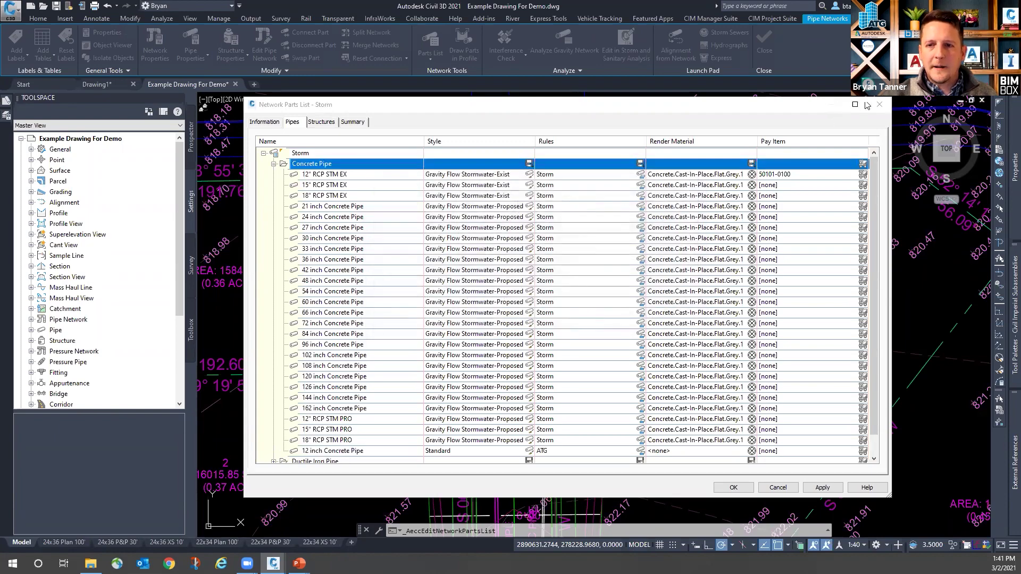
pyautogui.click(879, 105)
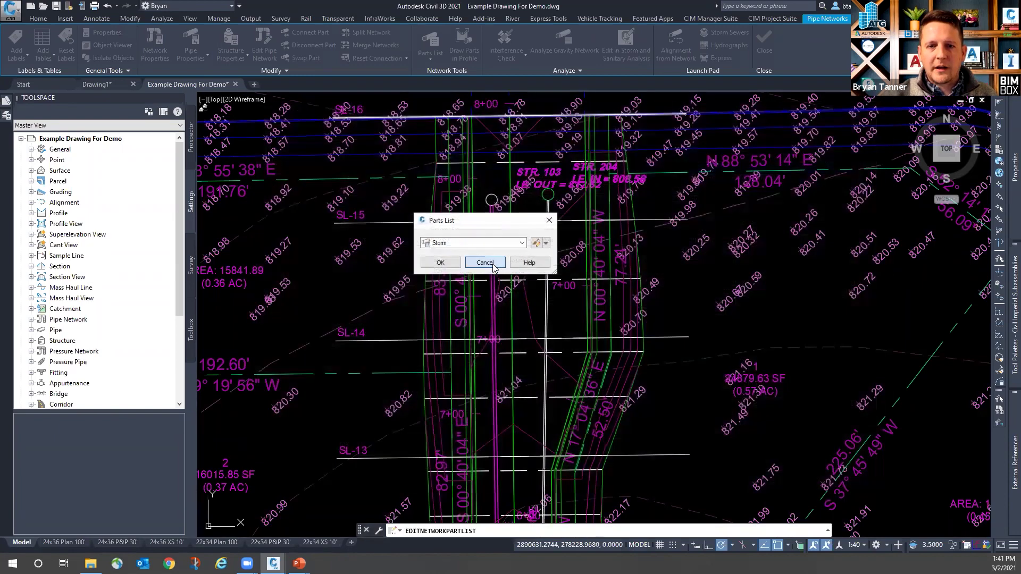
pyautogui.click(492, 266)
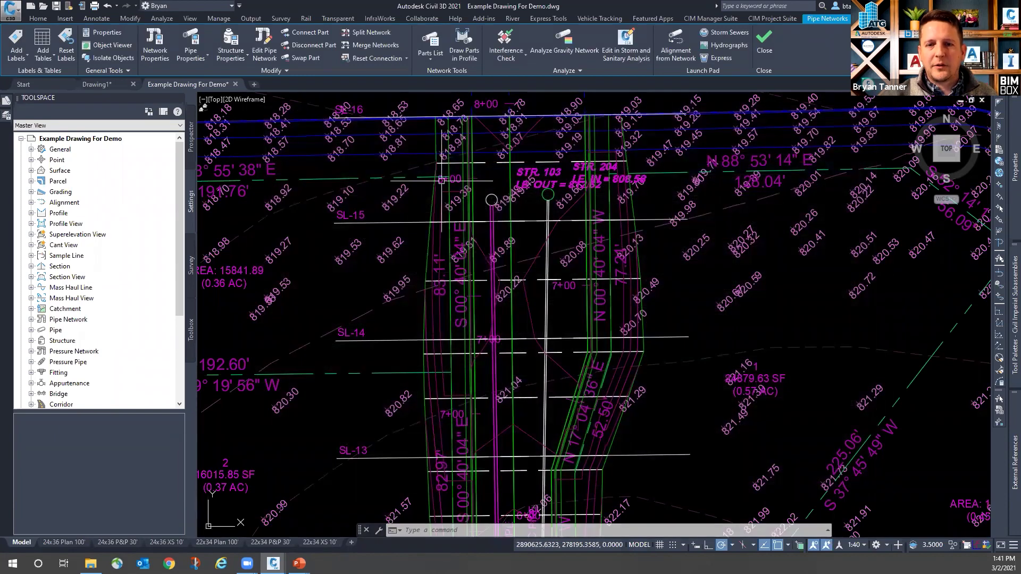
# Step: Start Part Builder and open the Concrete Pipe family under Circular Pipes in the Pipe catalog for modifying its part sizes
pyautogui.click(427, 55)
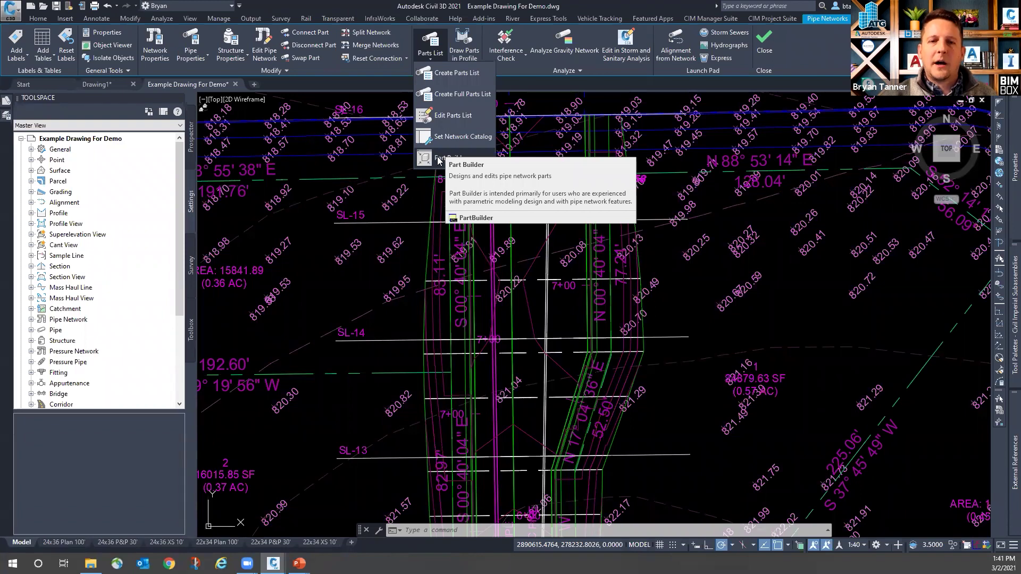
pyautogui.click(439, 159)
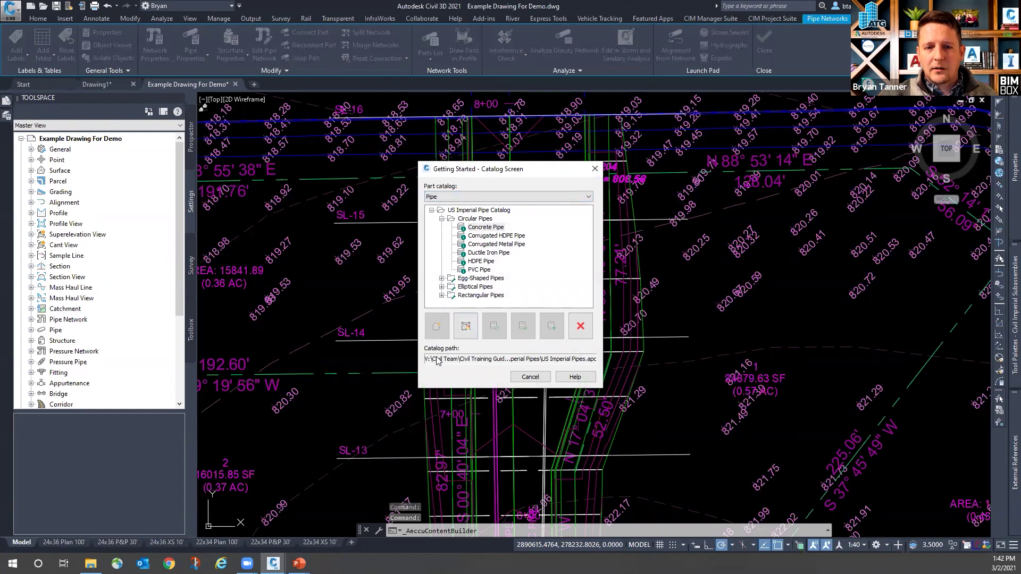
pyautogui.click(479, 230)
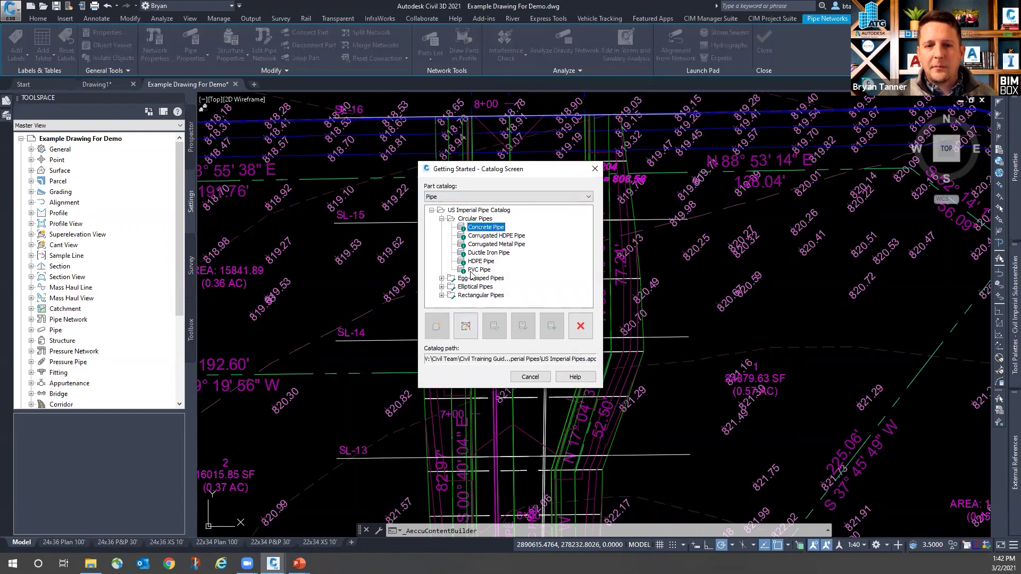
pyautogui.click(468, 197)
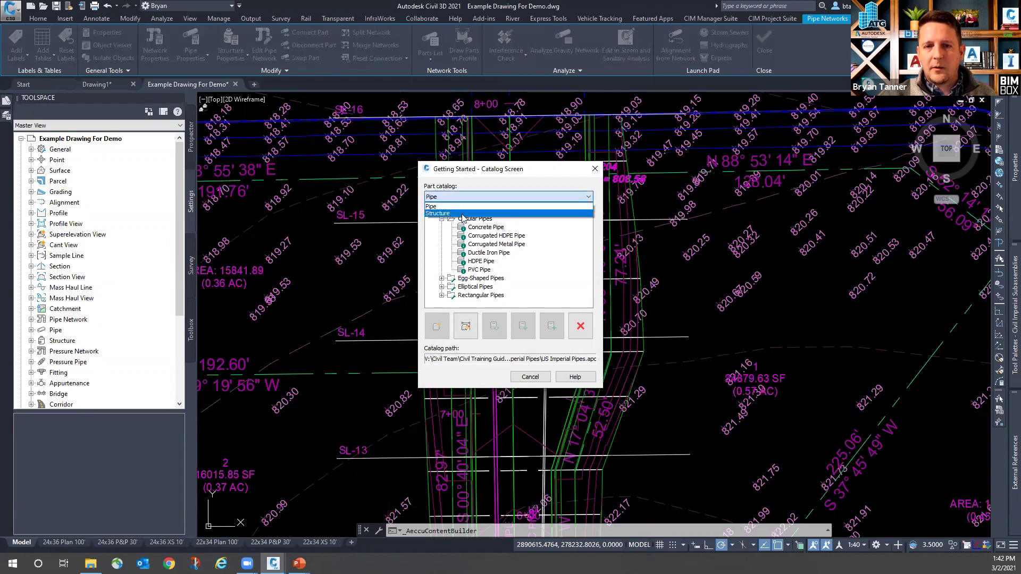
pyautogui.click(472, 207)
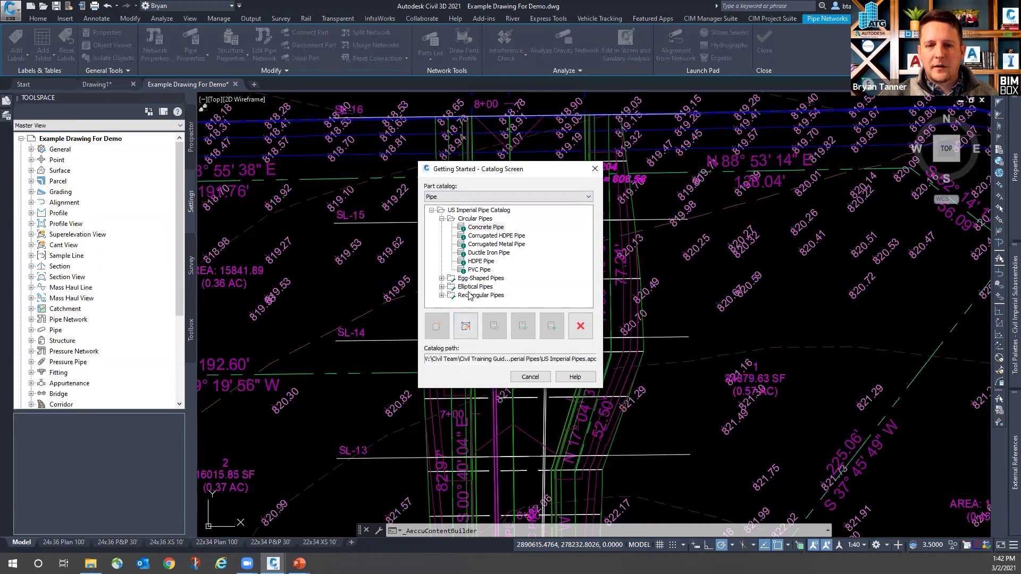
pyautogui.click(465, 327)
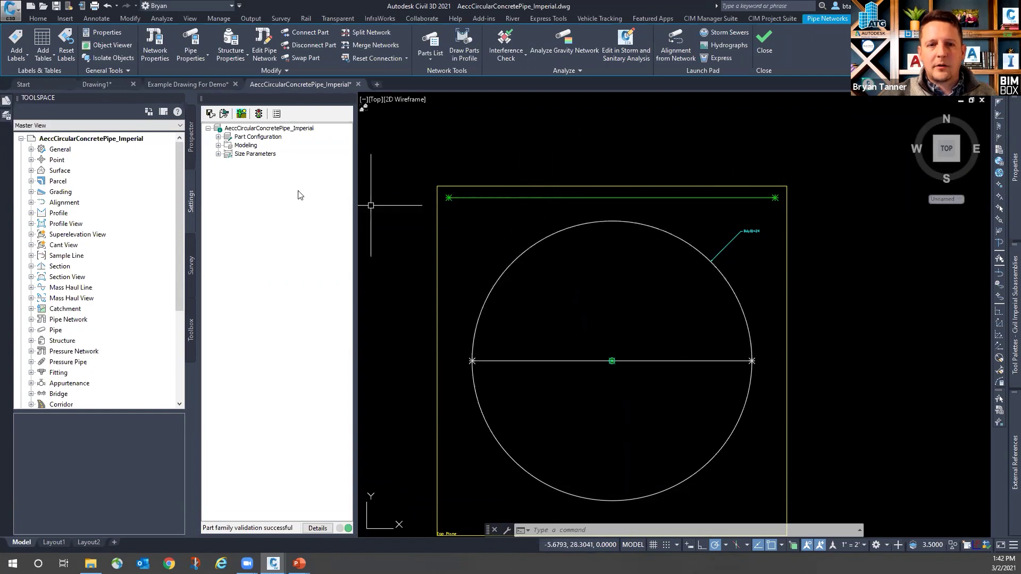
# Step: Open the concrete pipe's size parameter values for editing and widen the PID column of the part sizes table
pyautogui.click(218, 154)
pyautogui.rightClick(254, 162)
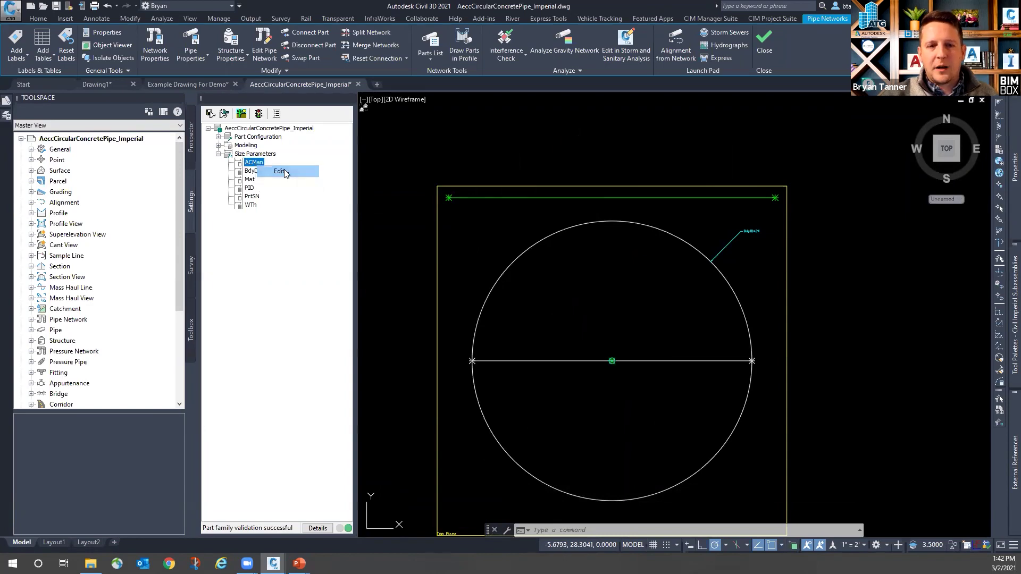
pyautogui.click(285, 173)
pyautogui.click(486, 367)
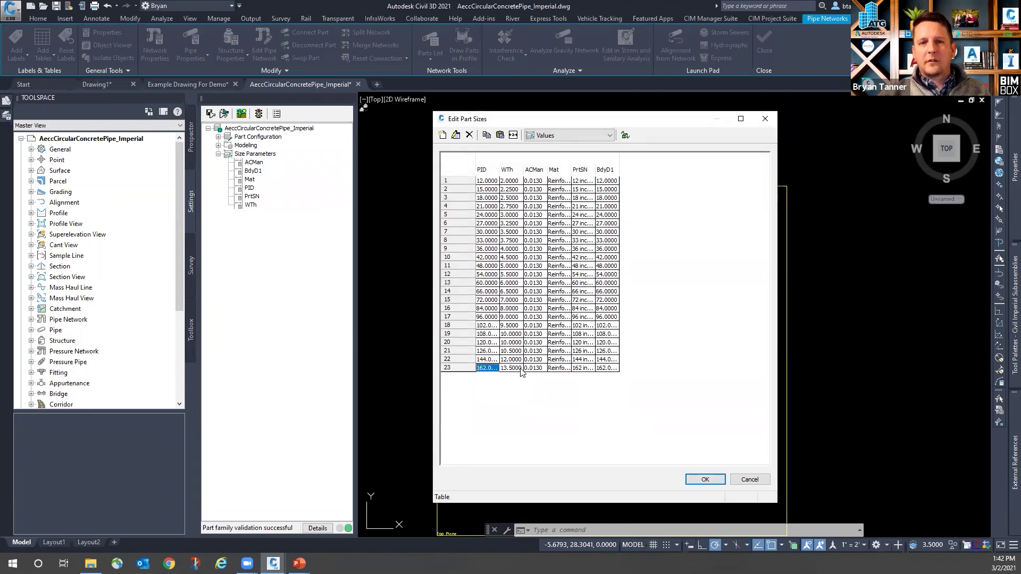
pyautogui.doubleClick(500, 165)
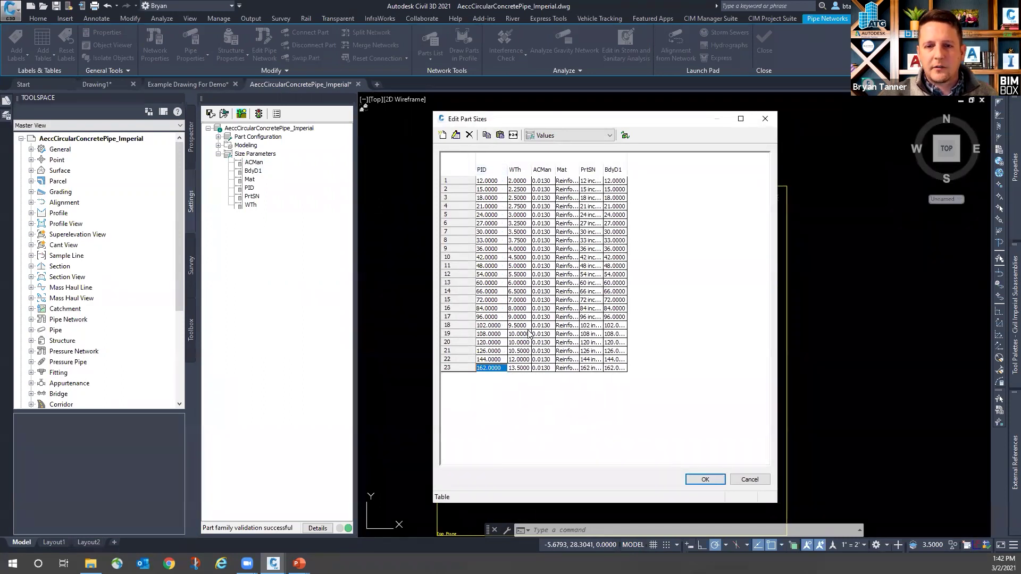
# Step: Add a new row to the part sizes table and set its PID to 8
pyautogui.click(443, 136)
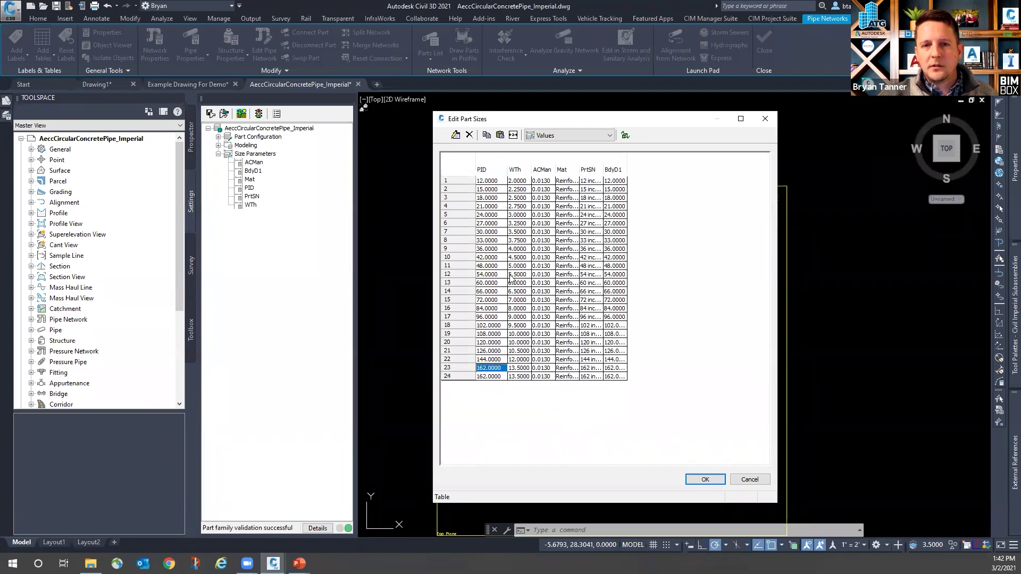
pyautogui.click(493, 377)
pyautogui.click(493, 377)
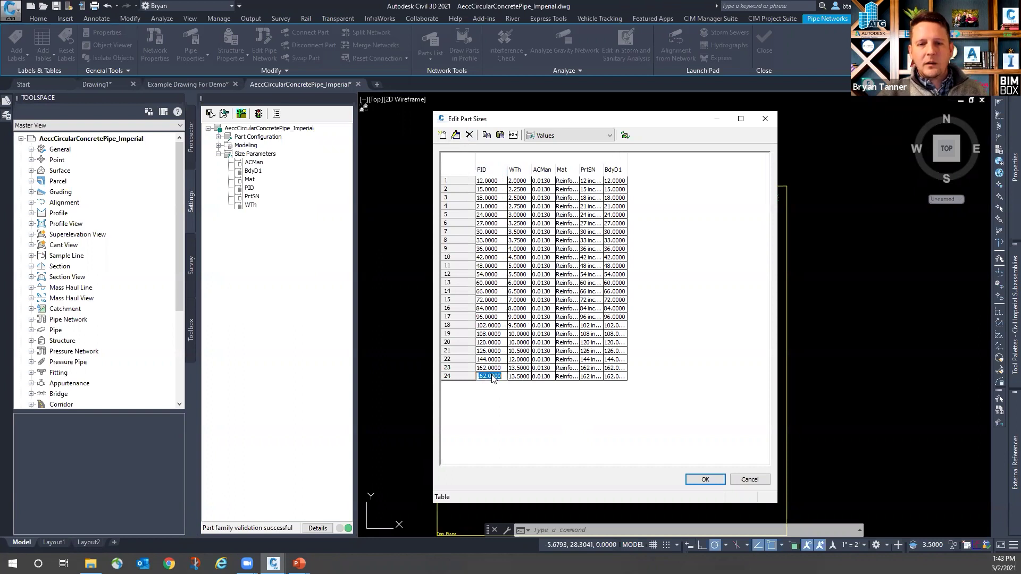
pyautogui.write('8')
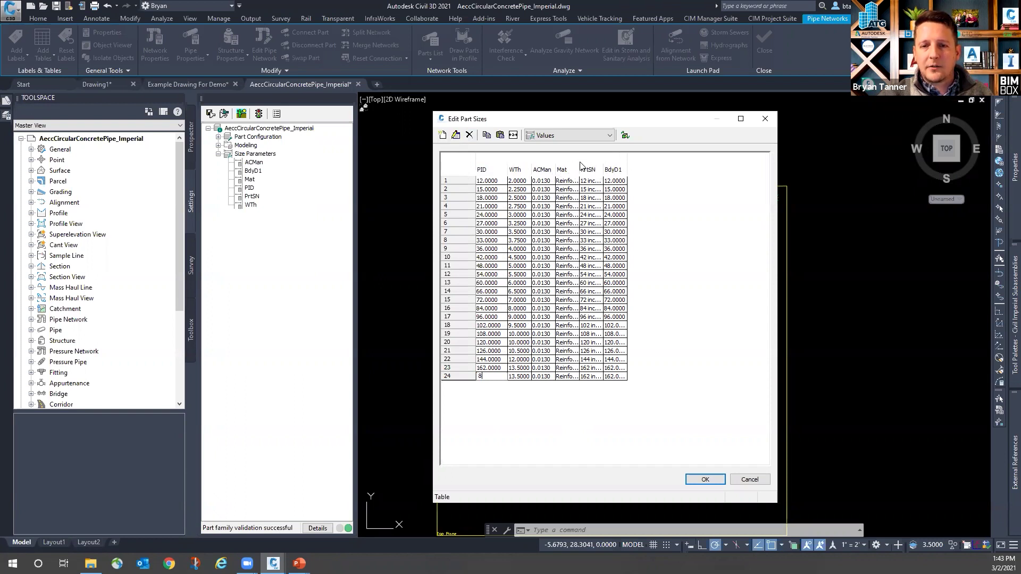
# Step: Widen the part sizes table's columns to read the full part size names in PrtSN
pyautogui.moveTo(579, 164); pyautogui.dragTo(600, 164)
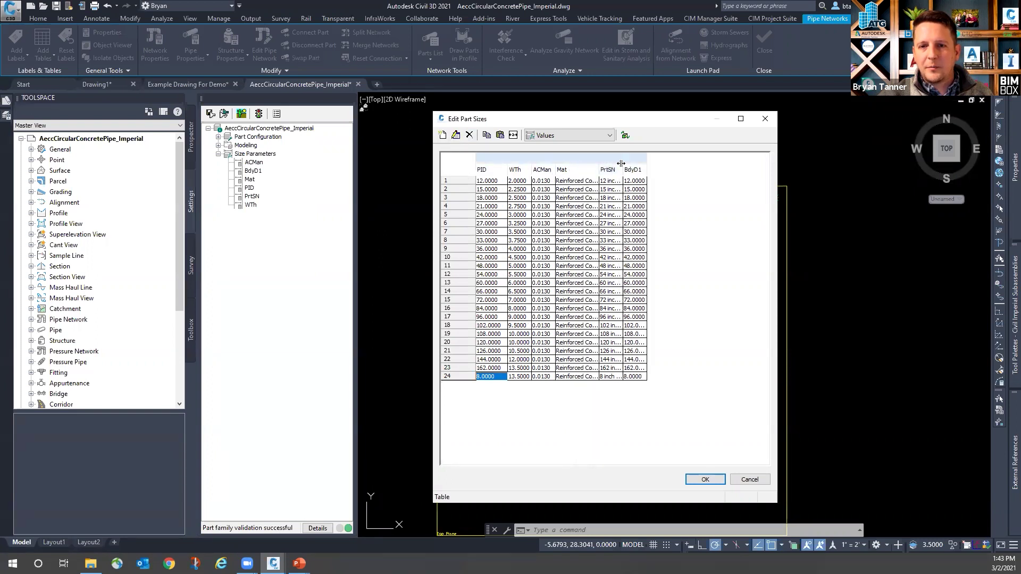
pyautogui.moveTo(622, 164)
pyautogui.mouseDown()
pyautogui.moveTo(654, 166)
pyautogui.moveTo(600, 165)
pyautogui.moveTo(620, 165)
pyautogui.mouseUp()
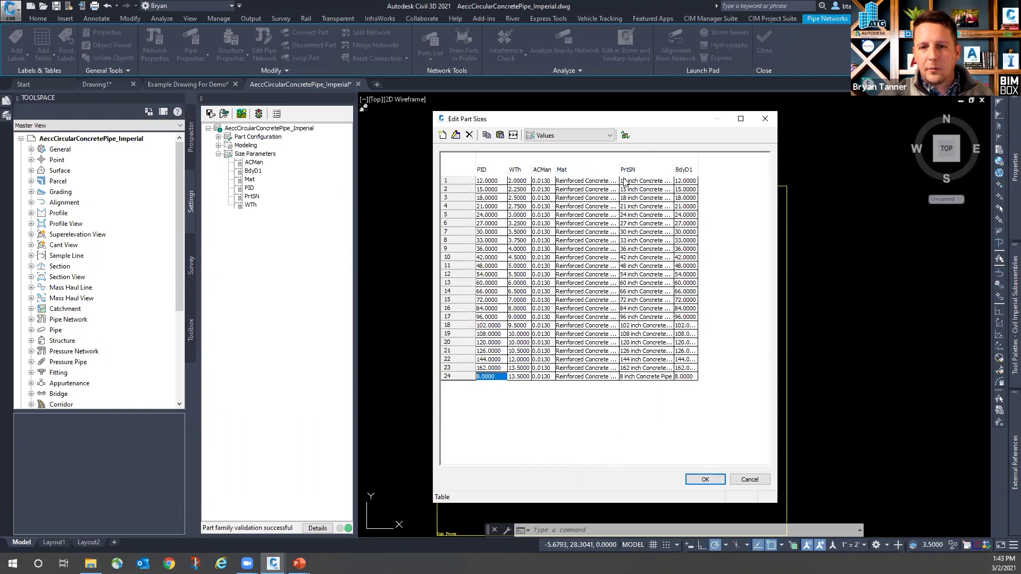
pyautogui.moveTo(698, 165); pyautogui.dragTo(741, 164)
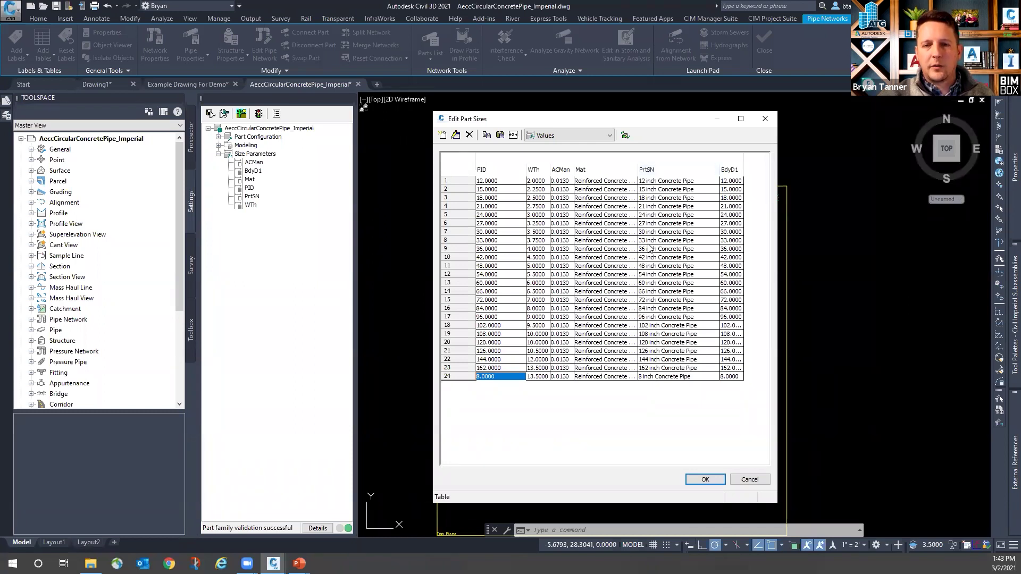
# Step: Set the wall thickness (WTh) of the 8 inch concrete pipe row to 1.75 and accept the edited part sizes
pyautogui.click(540, 378)
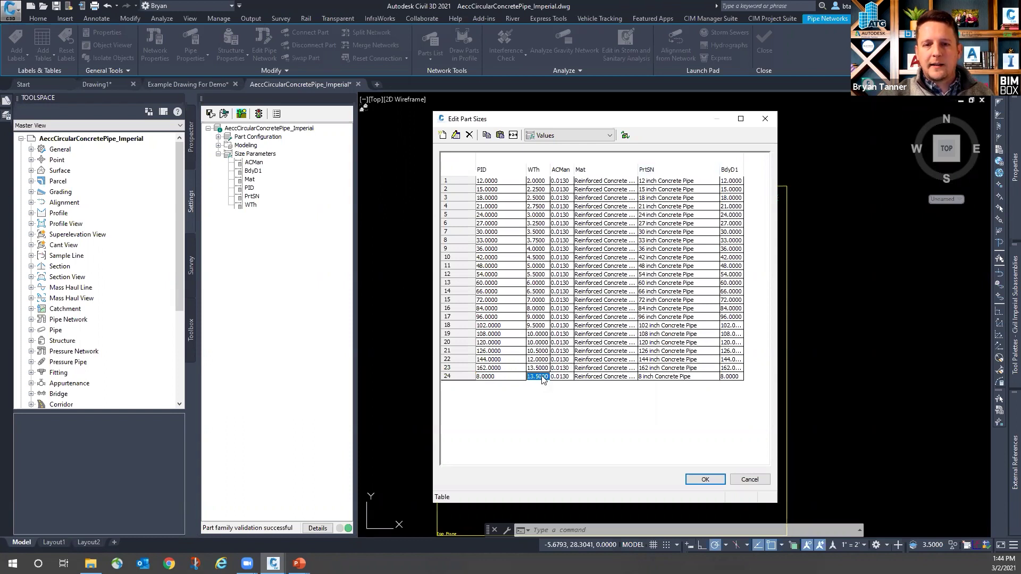
pyautogui.click(540, 377)
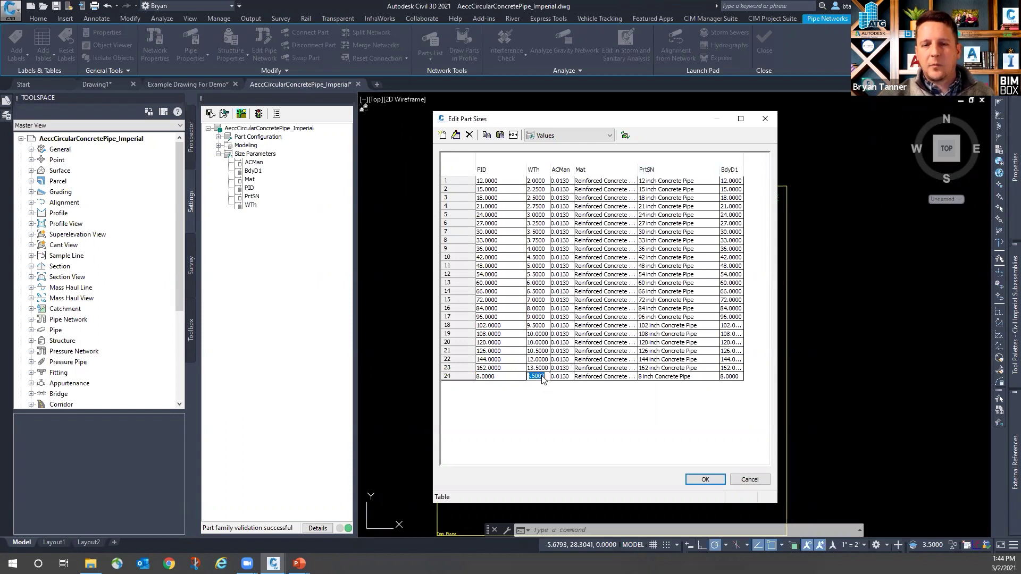
pyautogui.write('1.')
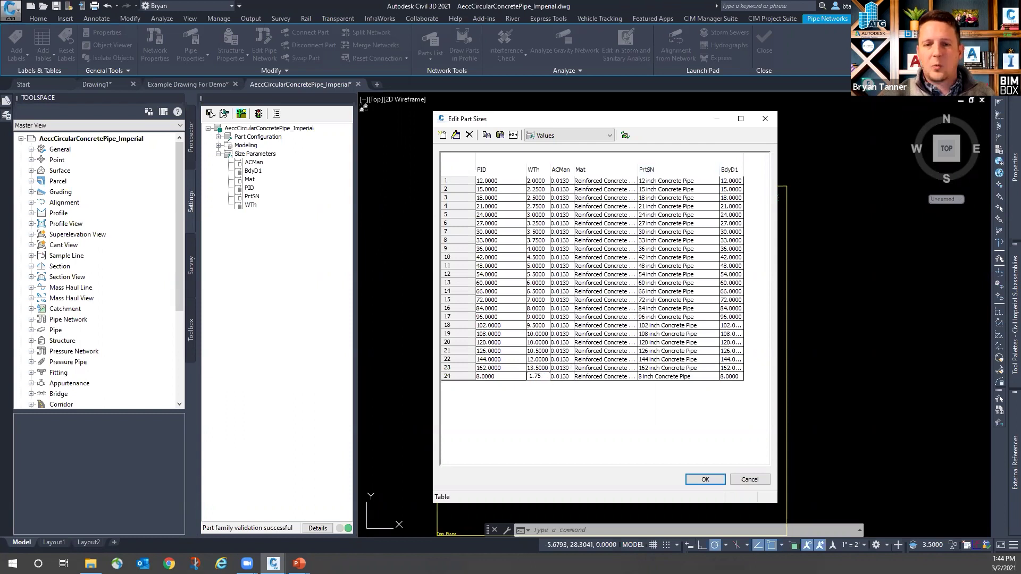
pyautogui.click(576, 378)
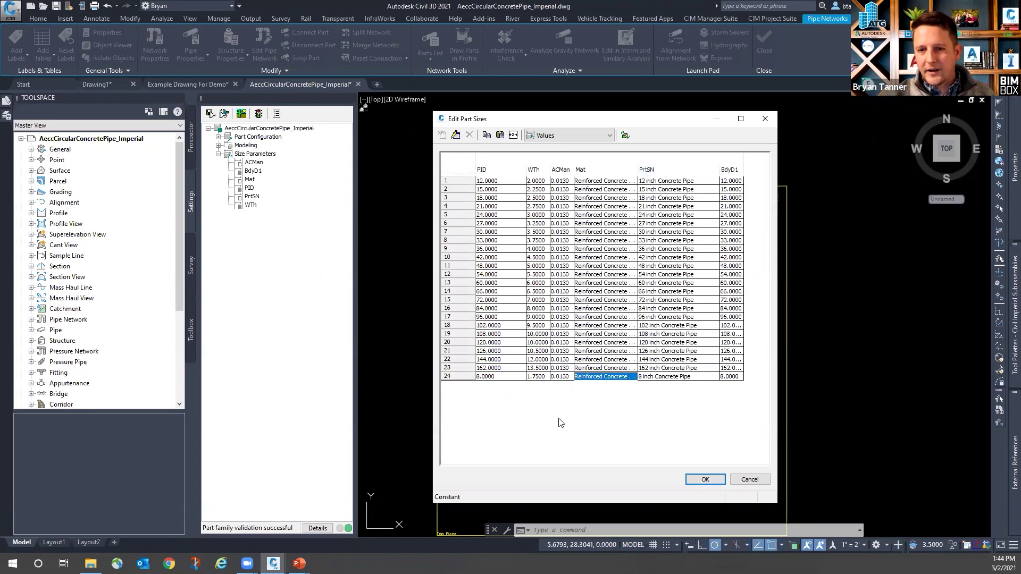
pyautogui.click(705, 479)
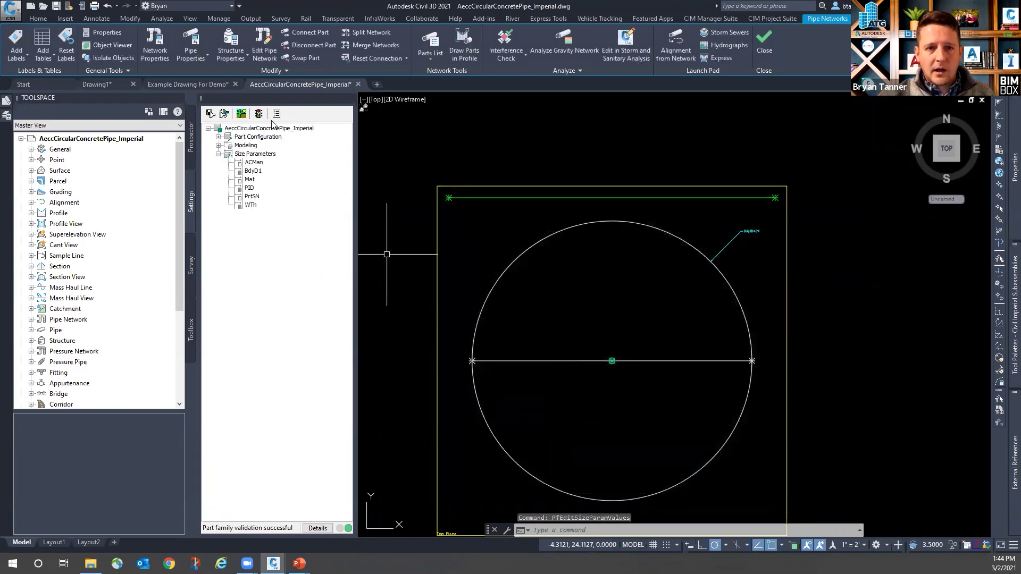
# Step: Close Part Builder and save the changes to Concrete Pipe
pyautogui.click(351, 99)
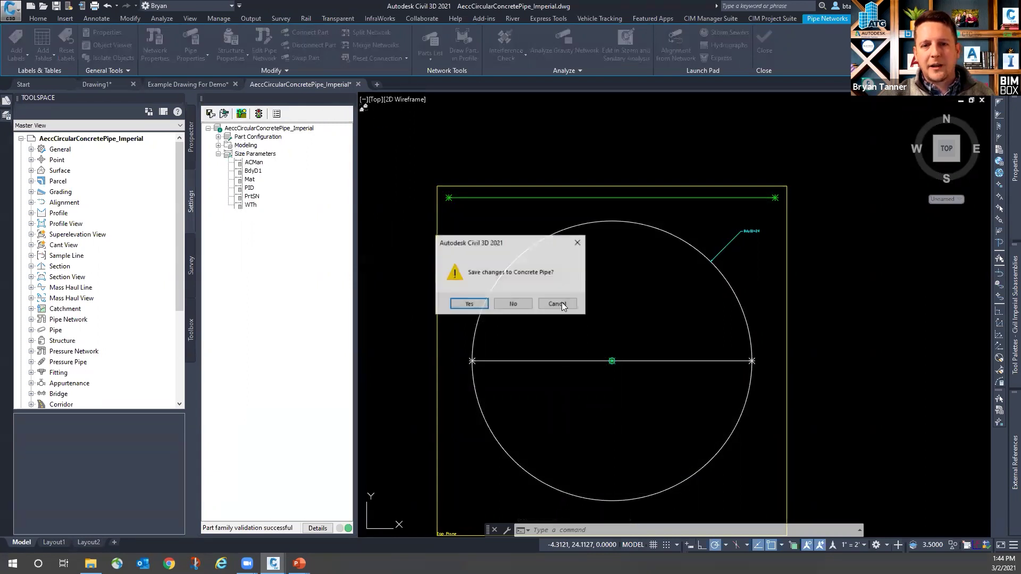
pyautogui.click(469, 304)
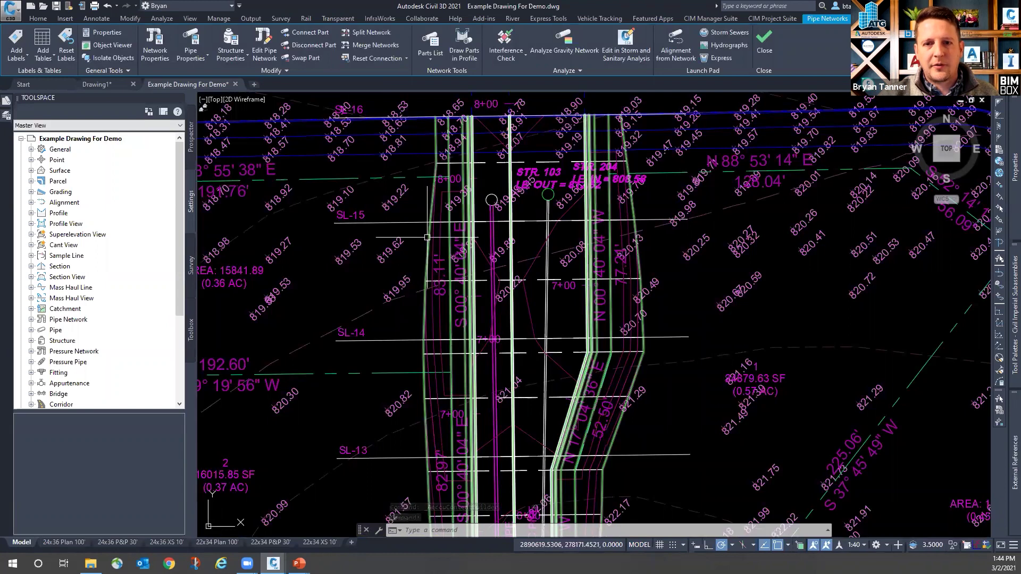
pyautogui.moveTo(427, 237)
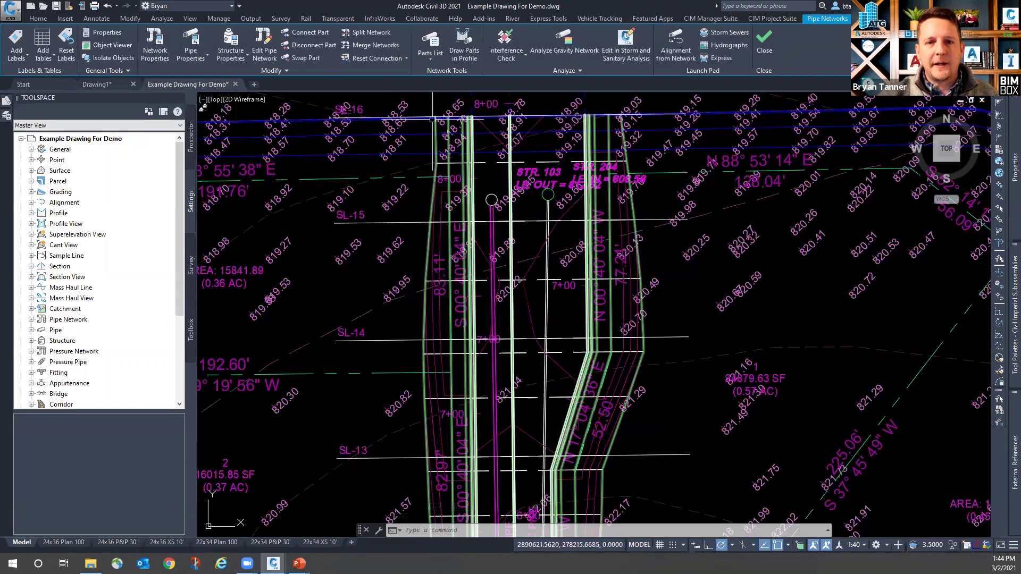
# Step: Open the Storm network parts list for editing
pyautogui.click(431, 54)
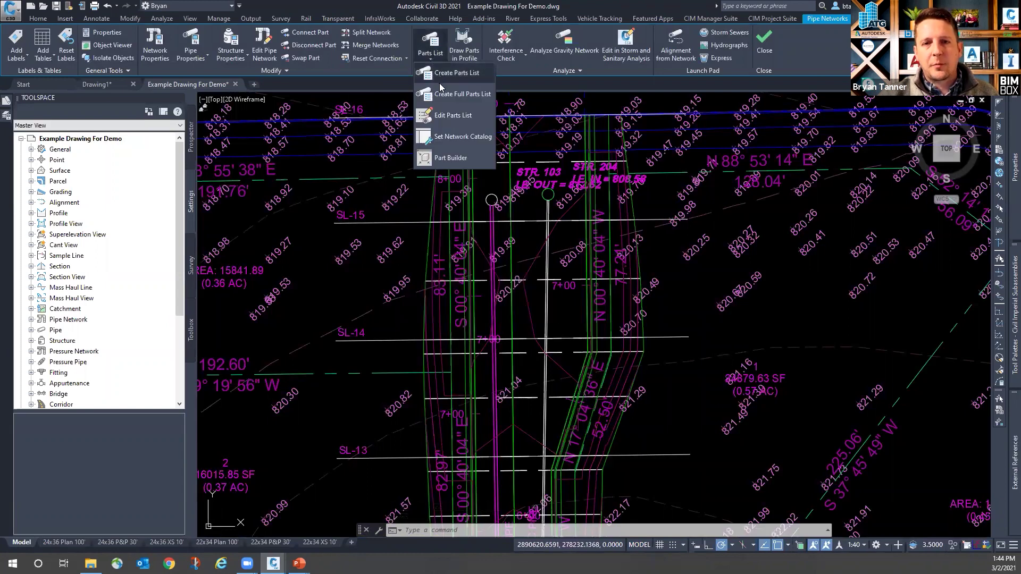
pyautogui.click(453, 115)
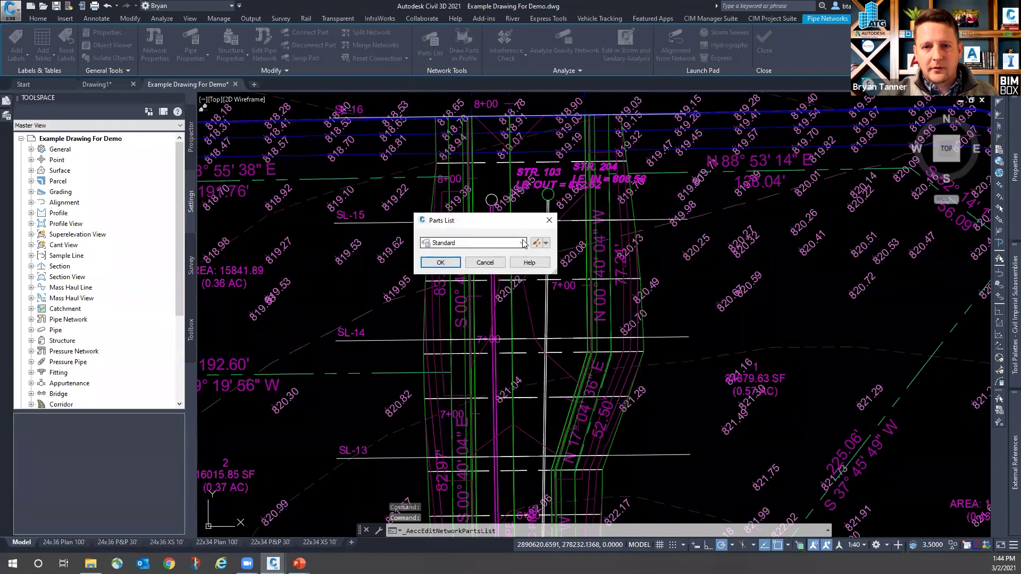
pyautogui.click(522, 243)
pyautogui.click(451, 271)
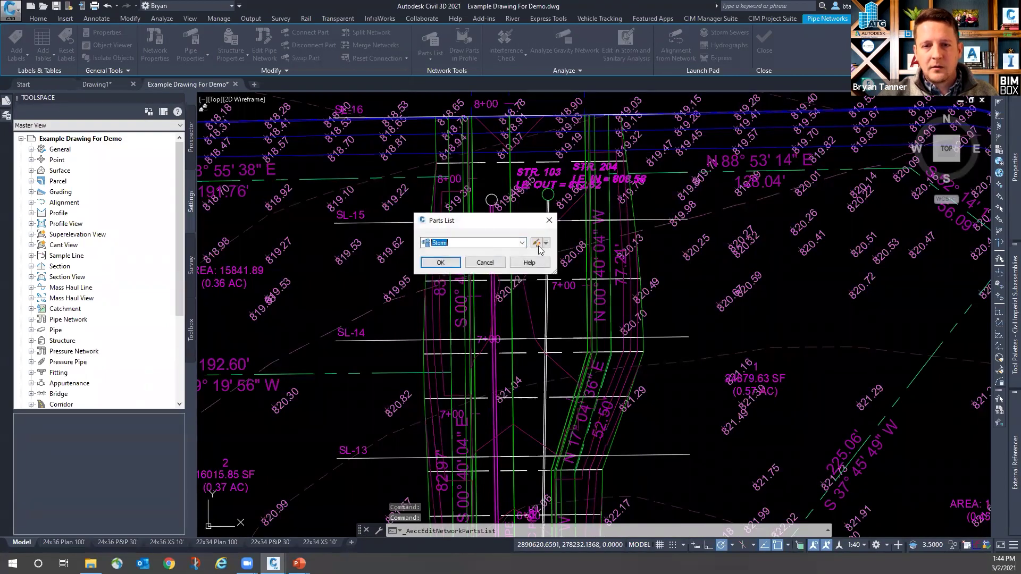
pyautogui.click(540, 243)
# Step: Add a Concrete Pipe part size with an inner pipe diameter of 8 inches to the Storm parts list
pyautogui.click(316, 164)
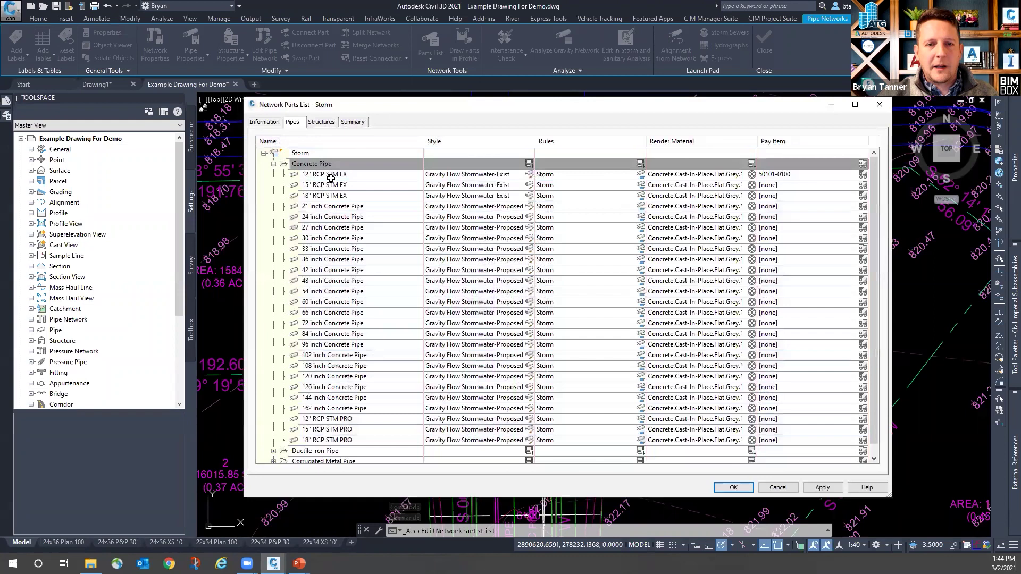
pyautogui.rightClick(316, 165)
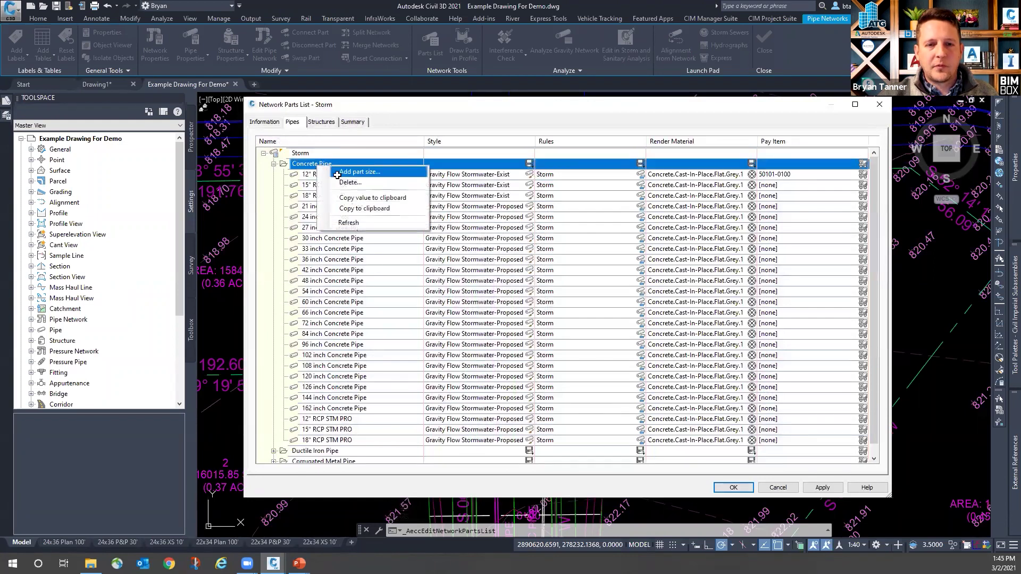
pyautogui.click(355, 175)
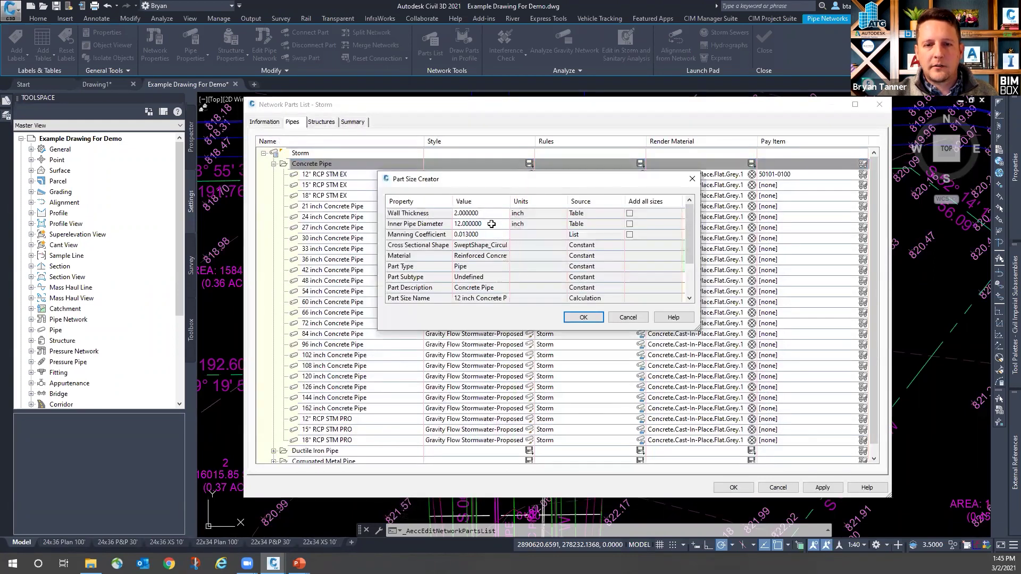
pyautogui.click(492, 224)
pyautogui.click(506, 225)
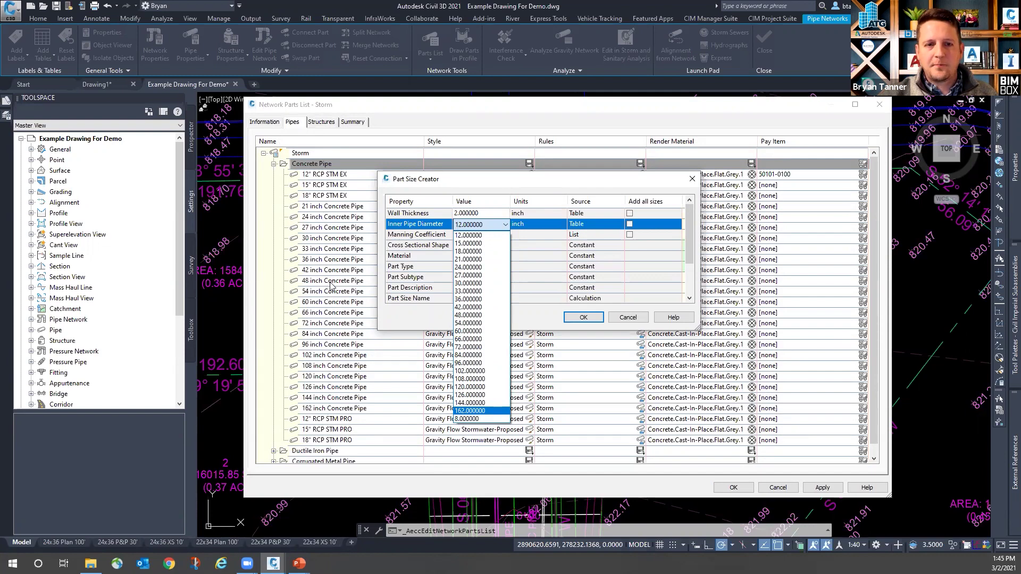
pyautogui.click(475, 420)
pyautogui.click(584, 317)
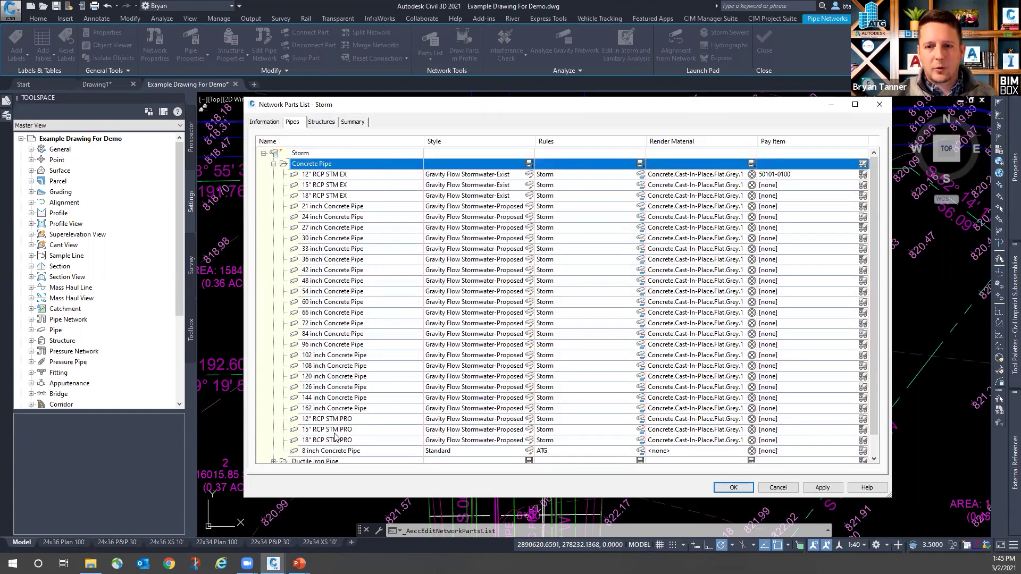
pyautogui.rightClick(314, 167)
pyautogui.click(335, 170)
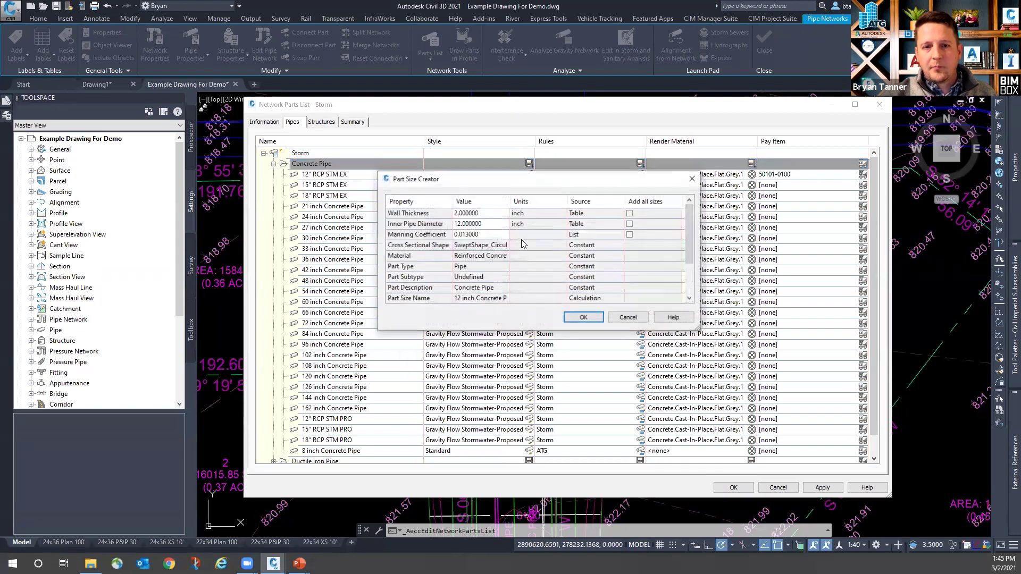
pyautogui.click(493, 224)
pyautogui.click(505, 225)
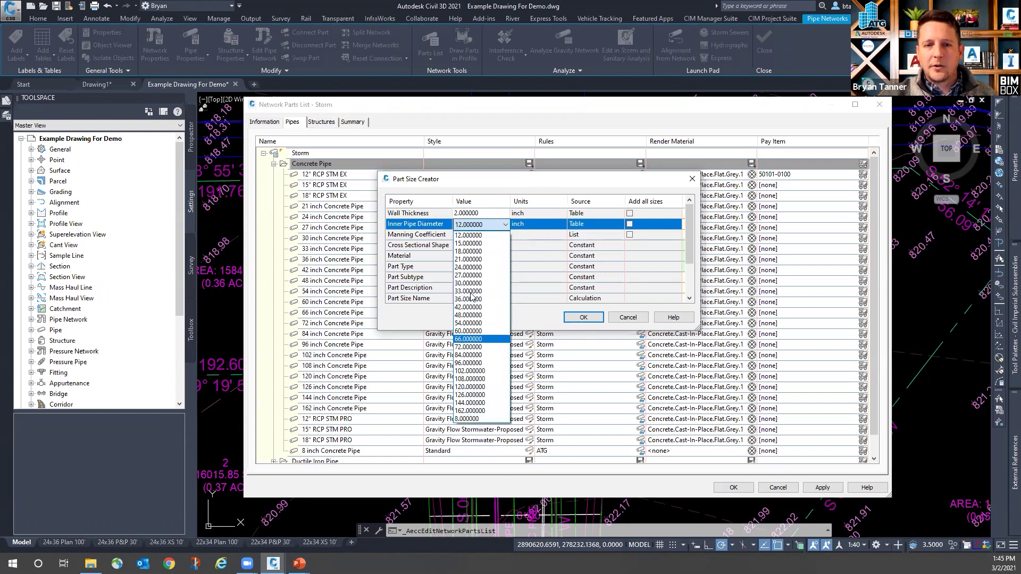
pyautogui.click(616, 321)
pyautogui.click(621, 319)
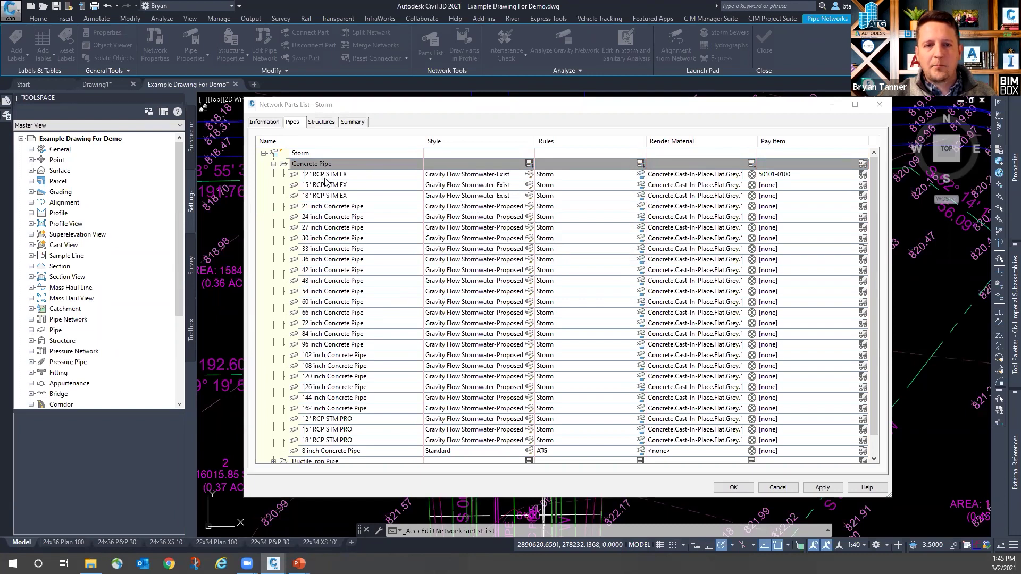
# Step: Rename the 8 inch Concrete Pipe part as 8" RCP STM EX
pyautogui.click(326, 455)
pyautogui.click(335, 452)
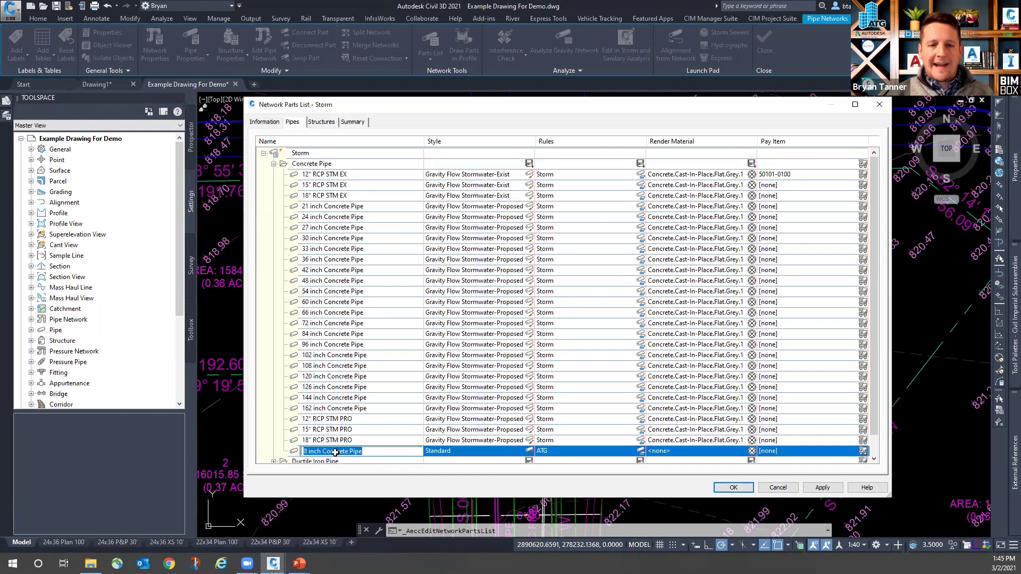
pyautogui.write('*')
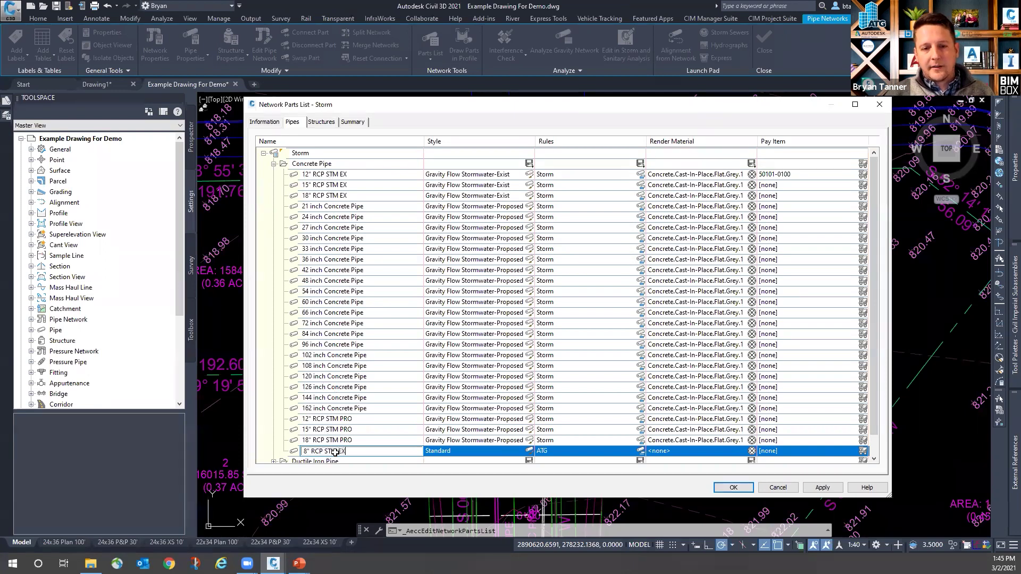
# Step: Set the 8" RCP STM EX pipe's style to Gravity Flow Stormwater-Exist and accept the Storm parts list changes
pyautogui.click(529, 450)
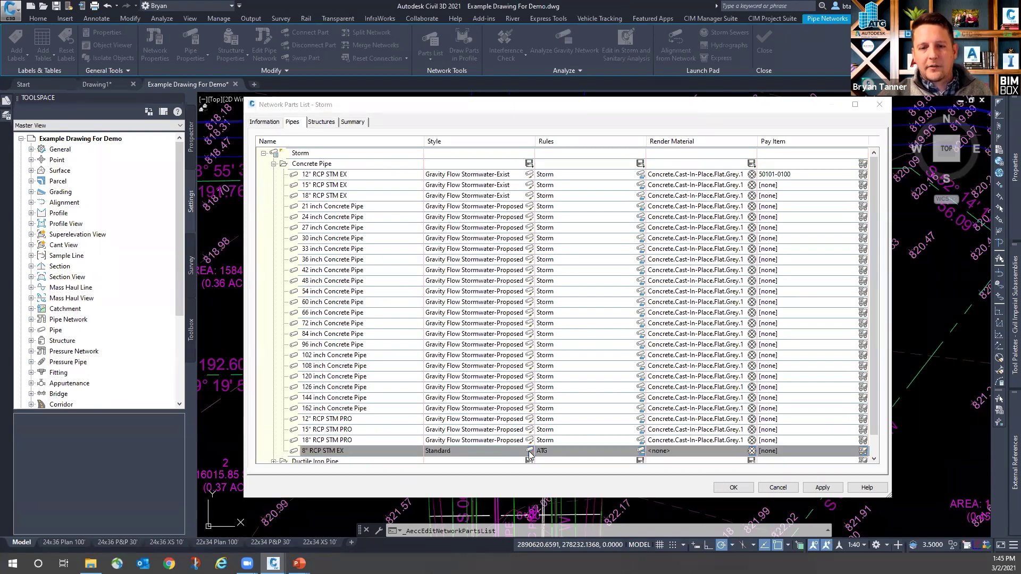
pyautogui.click(507, 244)
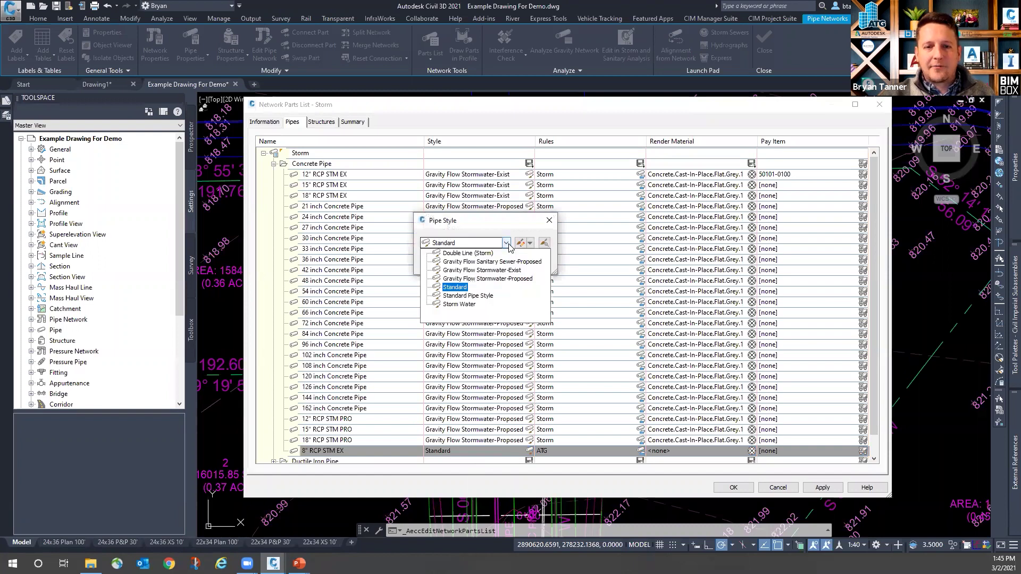
pyautogui.click(477, 273)
pyautogui.click(447, 260)
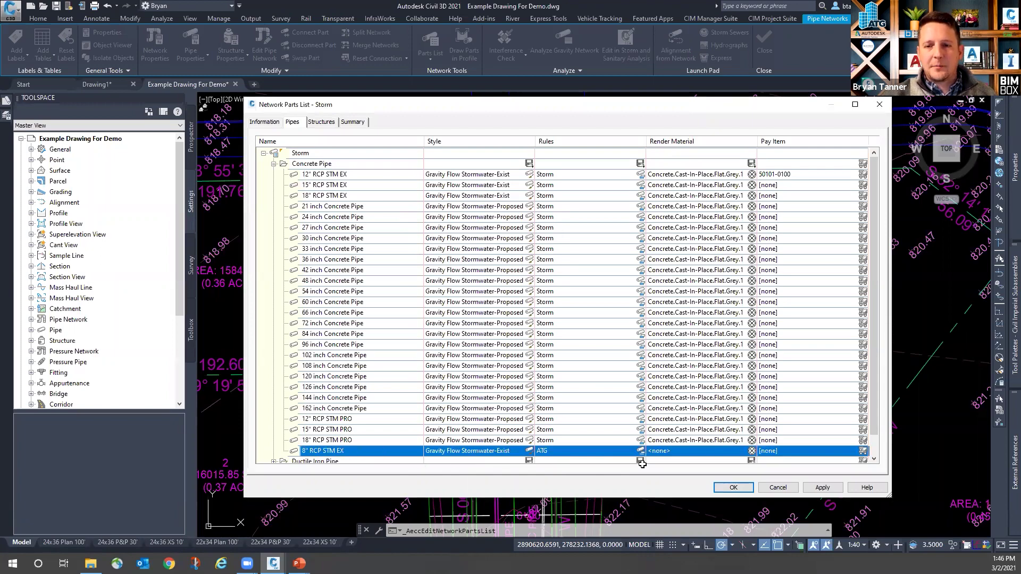
pyautogui.click(733, 488)
pyautogui.press('Return')
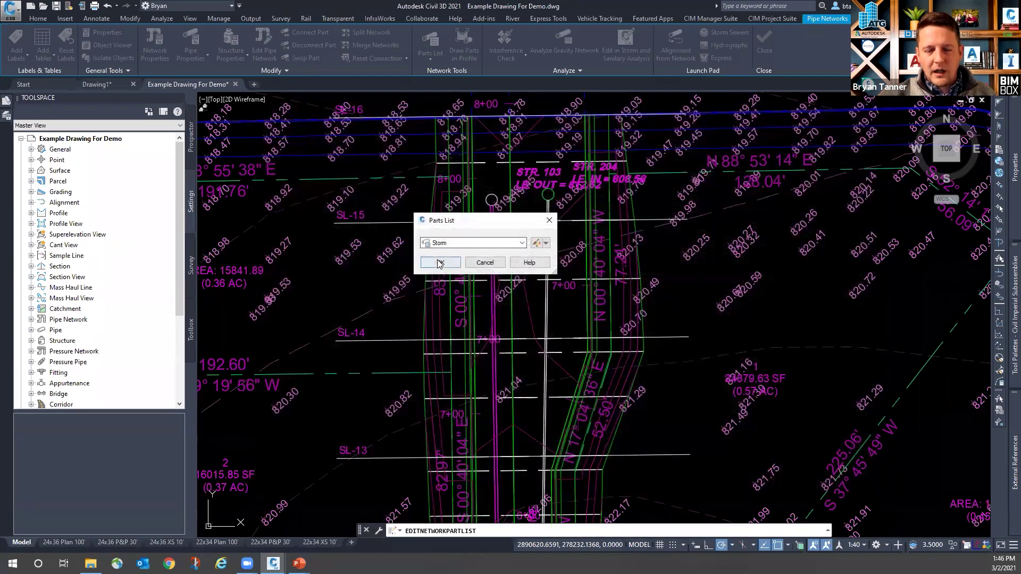
pyautogui.click(441, 264)
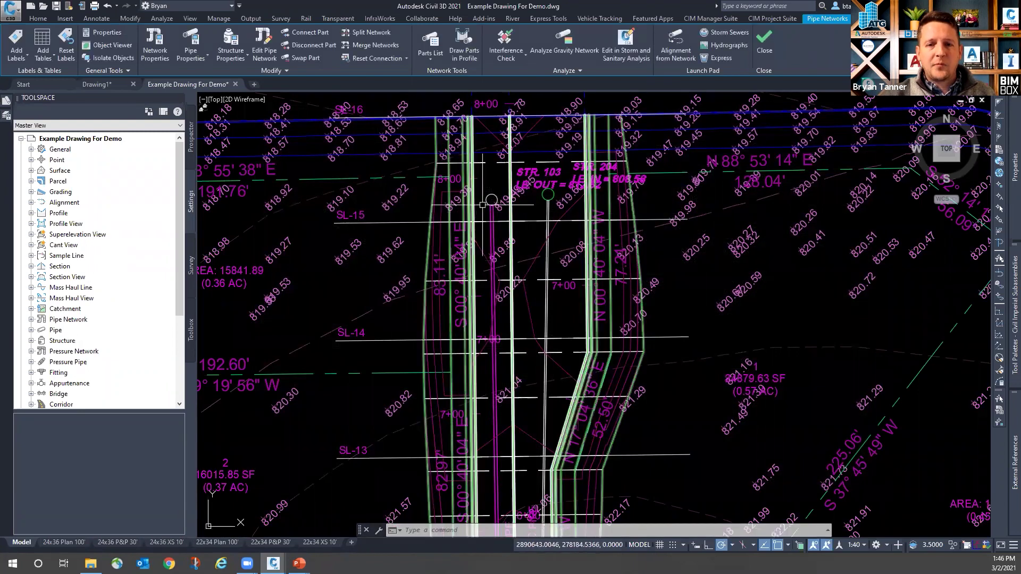
# Step: Open Network - (1) for editing and place a concentric structure west of the road, between sample lines SL-15 and SL-14
pyautogui.click(265, 44)
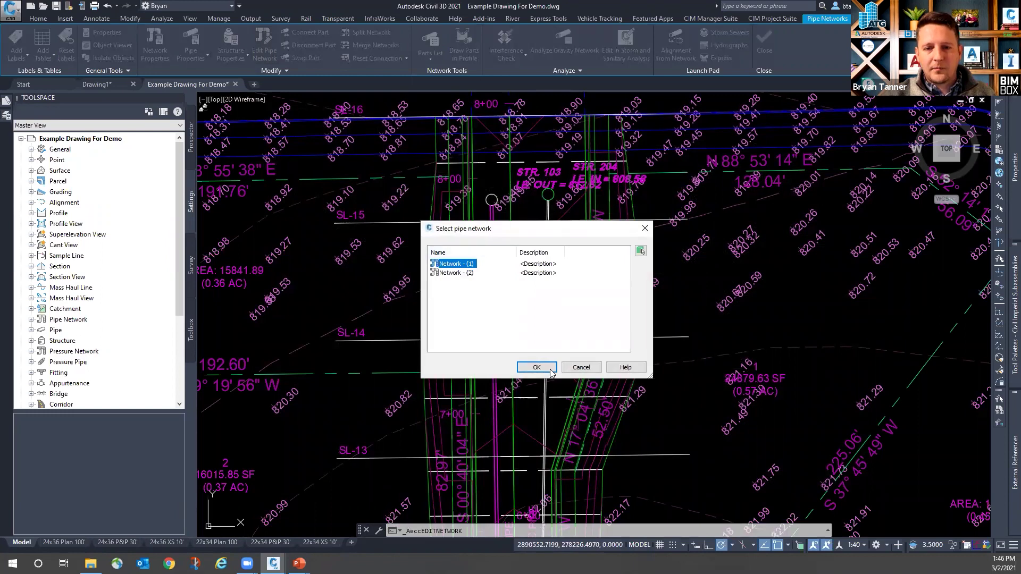
pyautogui.click(550, 371)
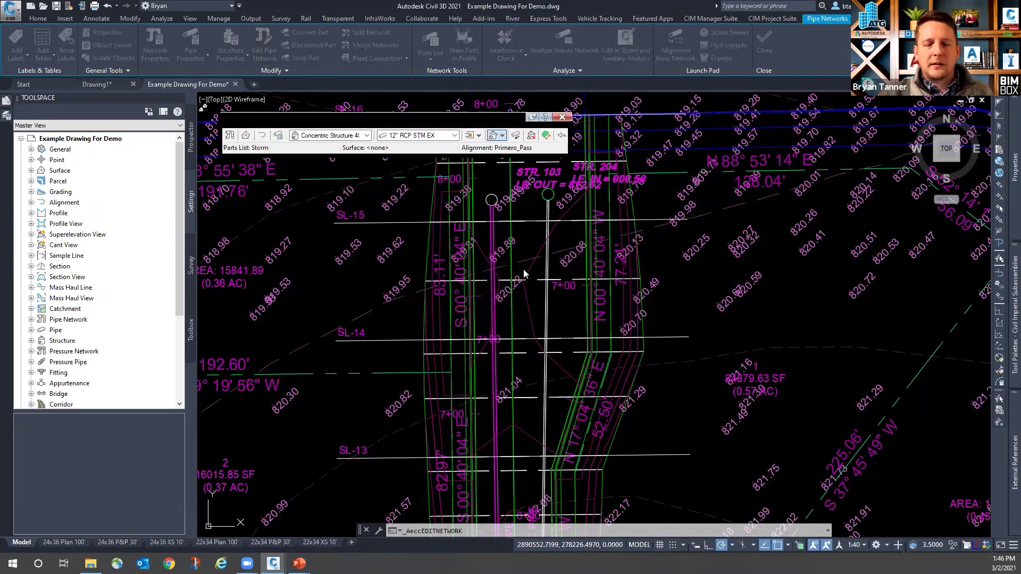
pyautogui.click(493, 136)
pyautogui.click(317, 246)
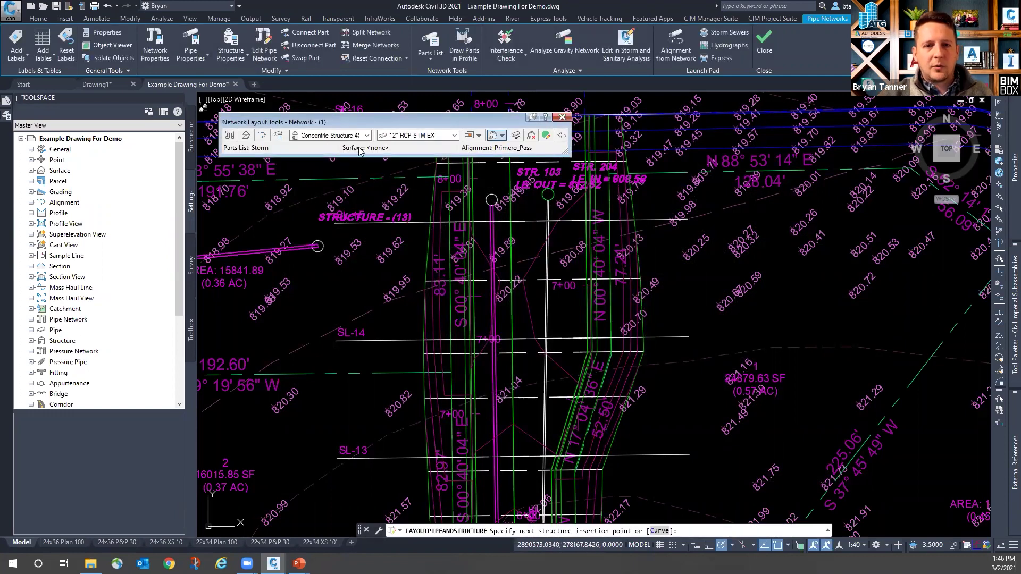
# Step: Check the network's available pipe sizes for 8" RCP STM EX and close the network layout tools
pyautogui.click(455, 136)
pyautogui.scroll(-2, 443, 266)
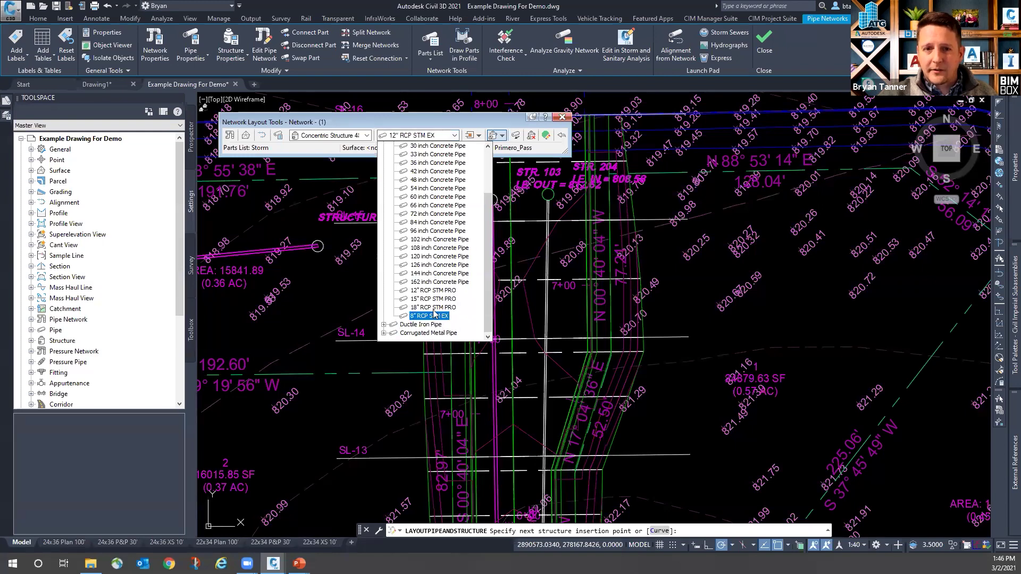
pyautogui.scroll(3, 436, 239)
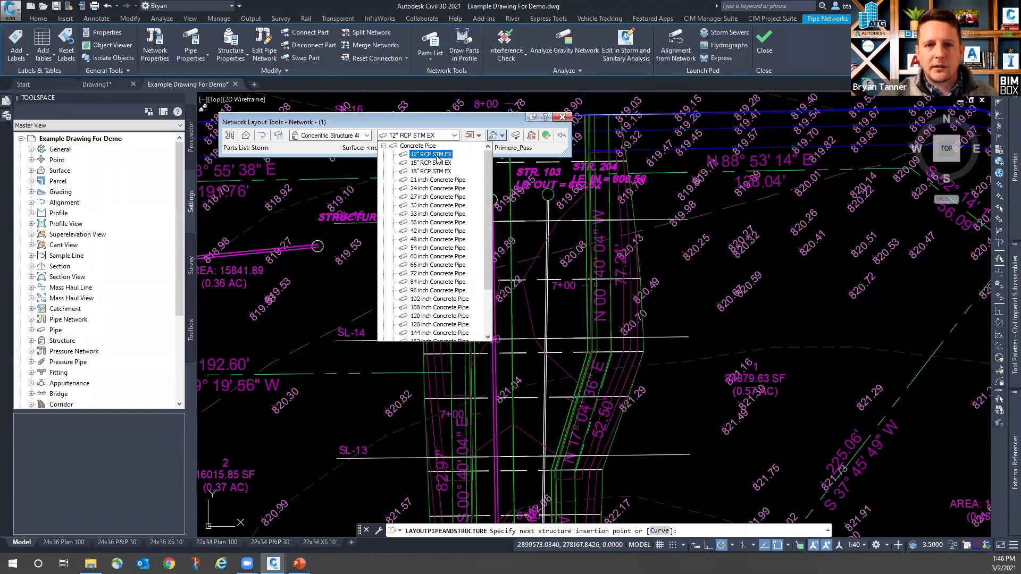
pyautogui.click(454, 135)
pyautogui.click(455, 135)
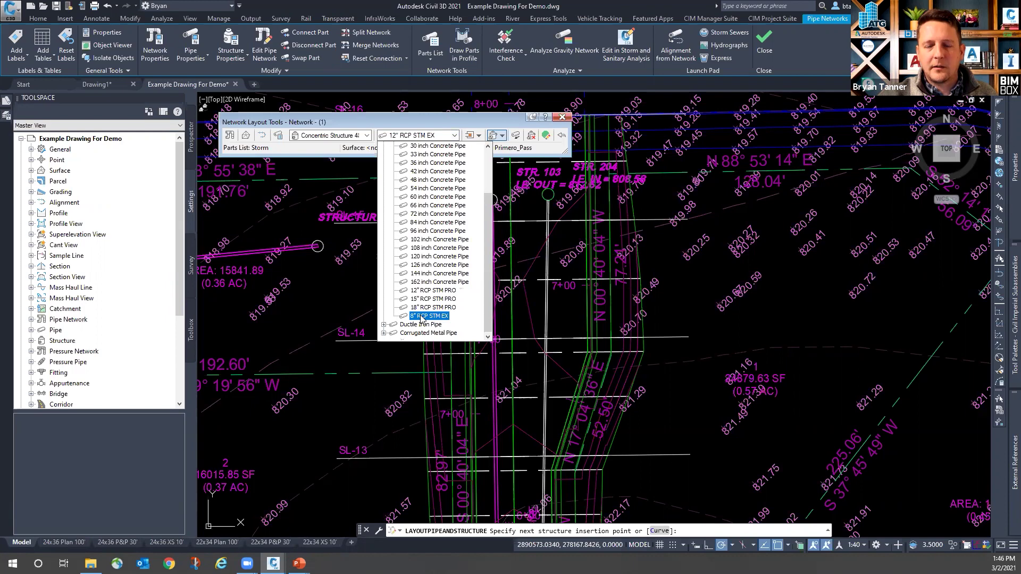
pyautogui.click(562, 117)
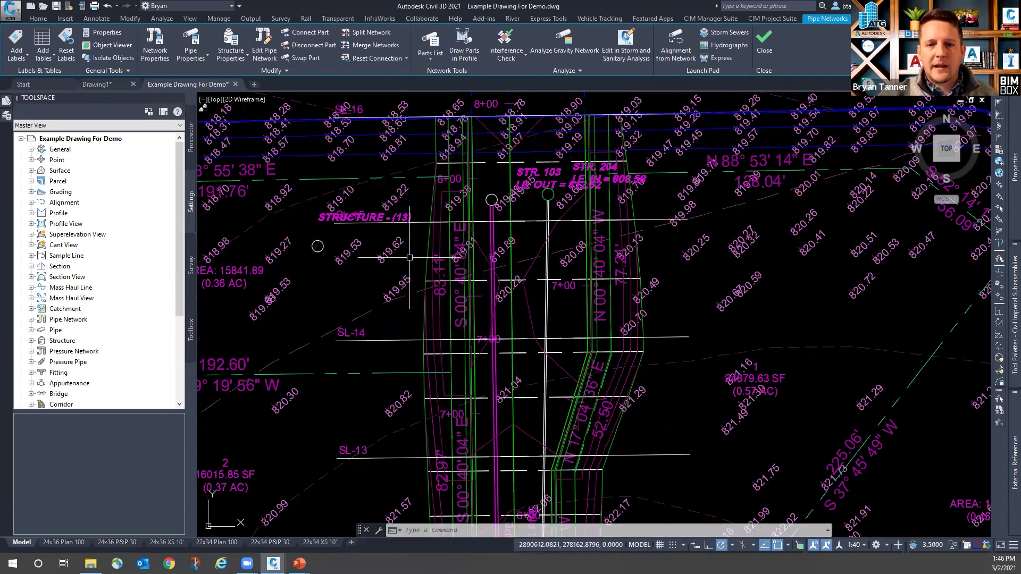
# Step: Review the pipe network catalog's folder, pipe catalog and structure catalog settings, and leave them without making changes
pyautogui.moveTo(417, 260)
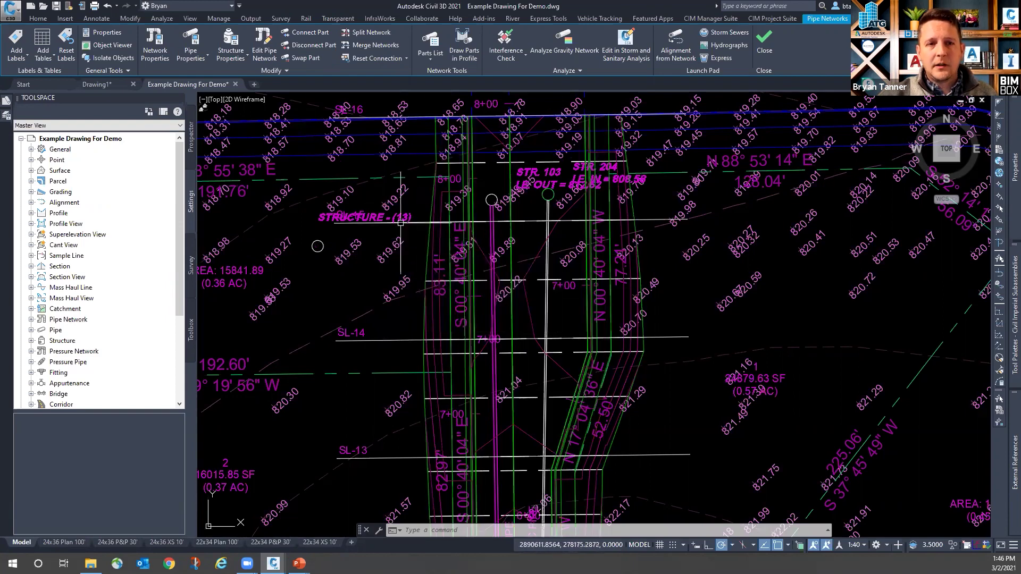
pyautogui.click(425, 46)
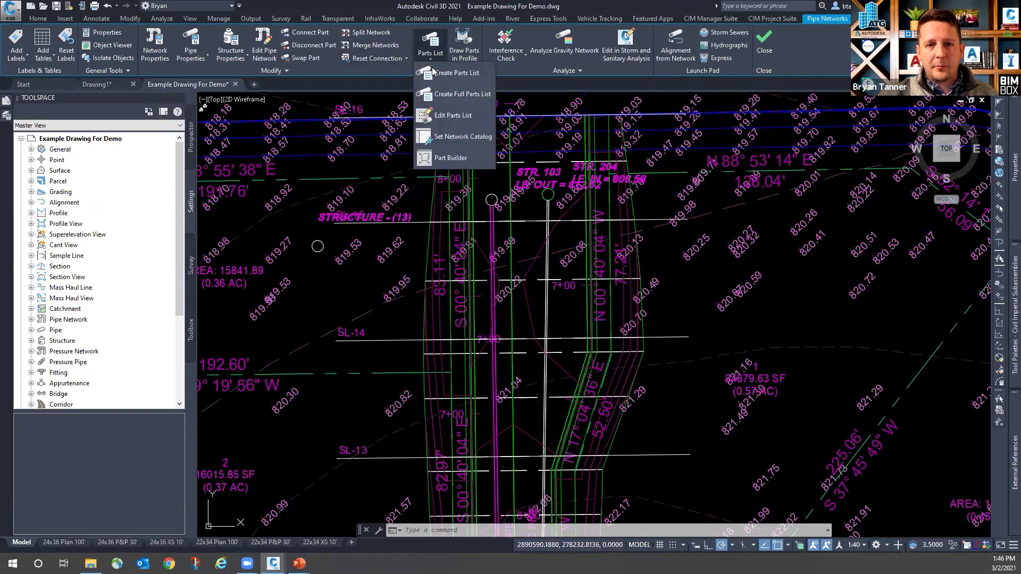
pyautogui.click(451, 139)
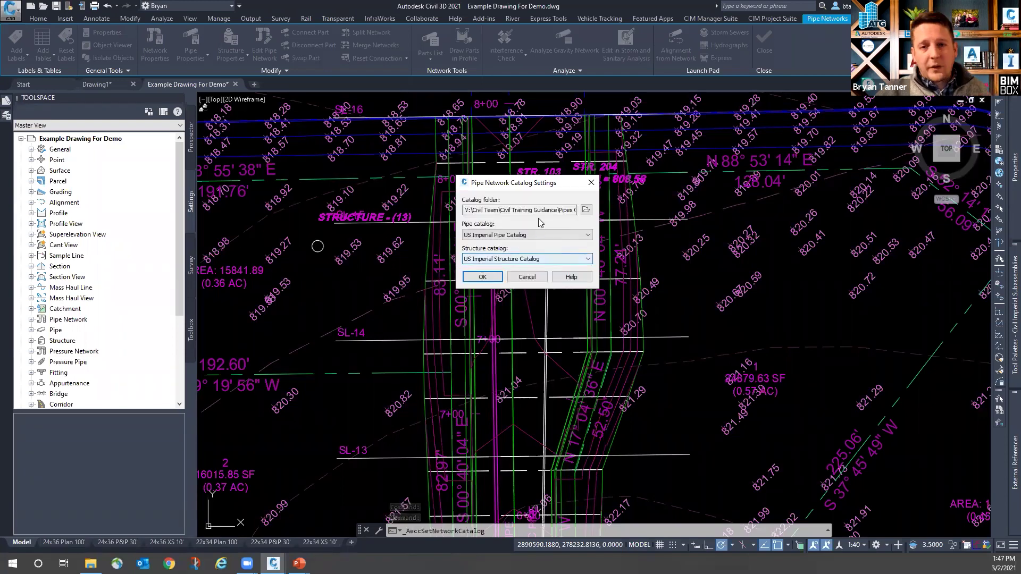
pyautogui.click(592, 184)
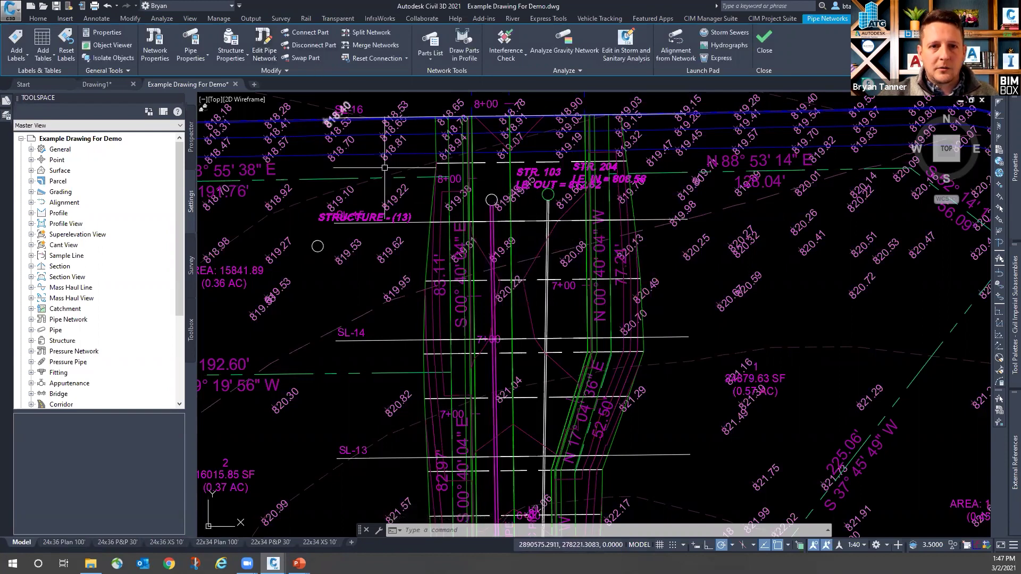
# Step: Inspect the style, diameter and invert properties of the concrete pipe running from STR. 103, and clear the selection
pyautogui.scroll(3, 552, 234)
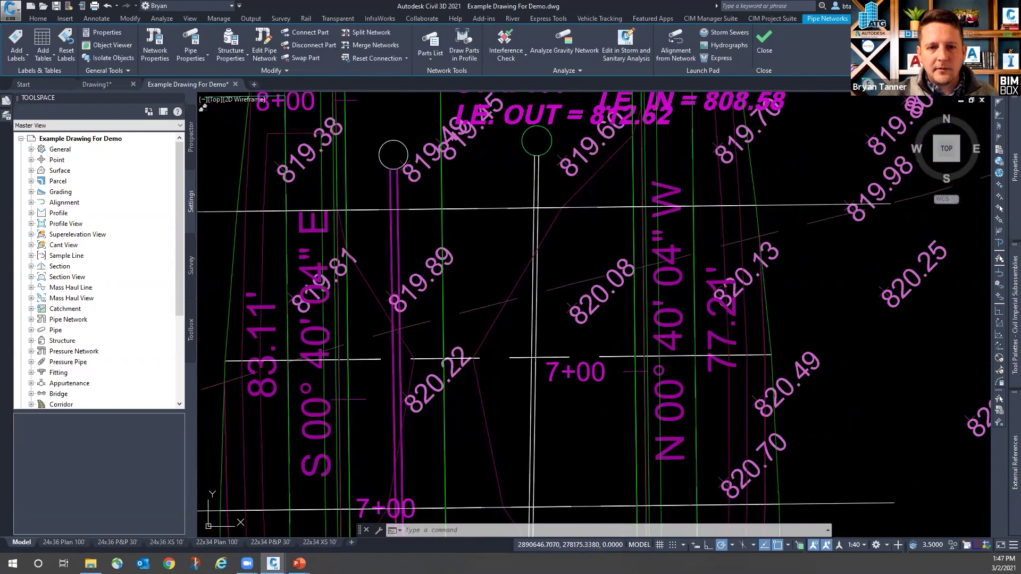
pyautogui.click(392, 227)
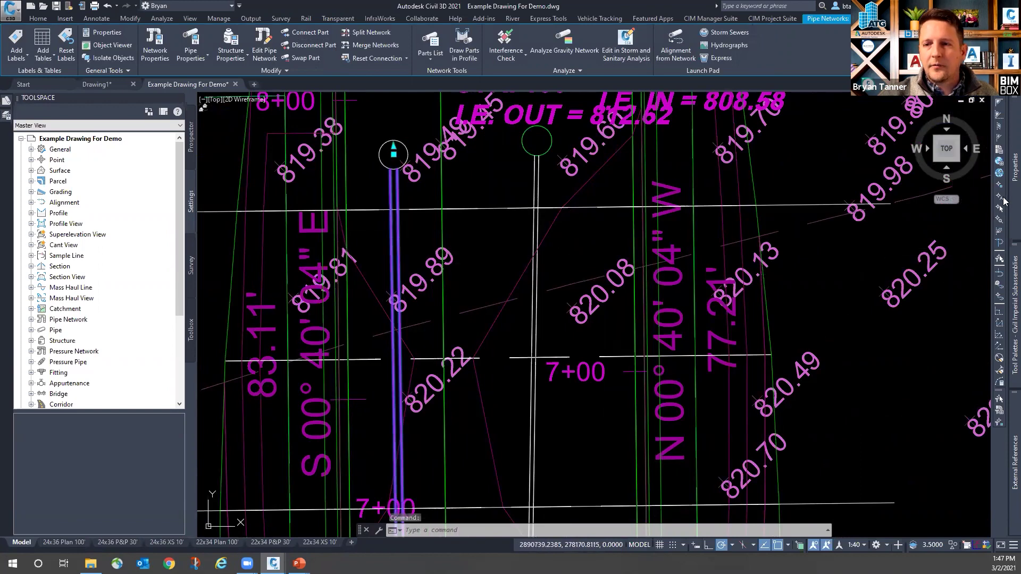
pyautogui.moveTo(1006, 189)
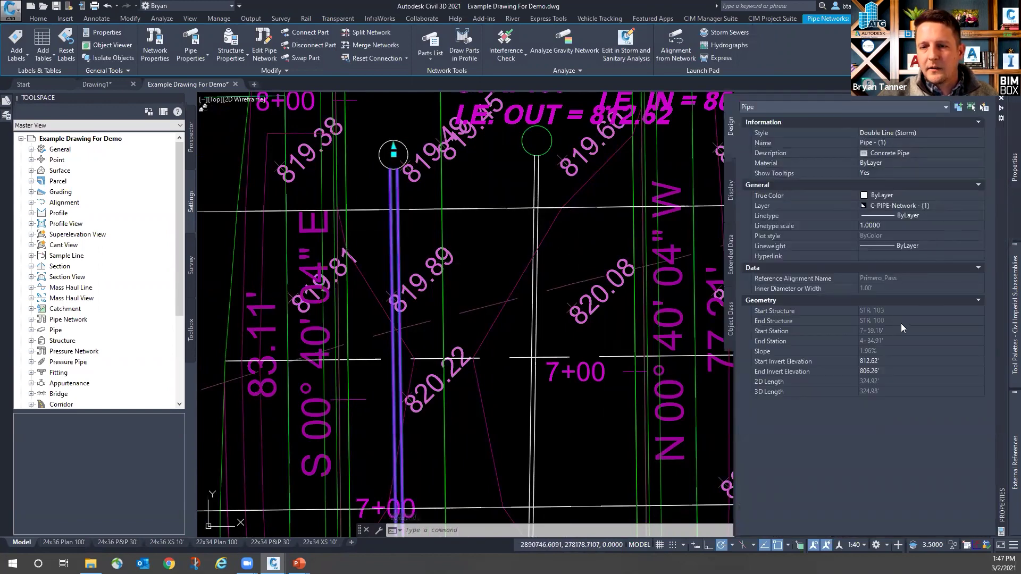
pyautogui.press('Escape')
pyautogui.press('Escape')
pyautogui.click(396, 205)
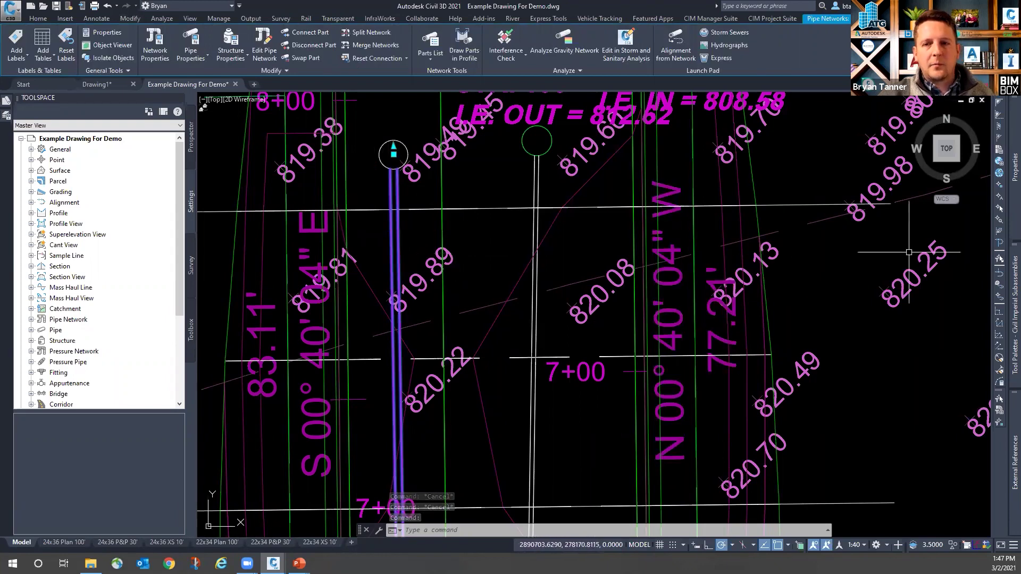
pyautogui.moveTo(1014, 168)
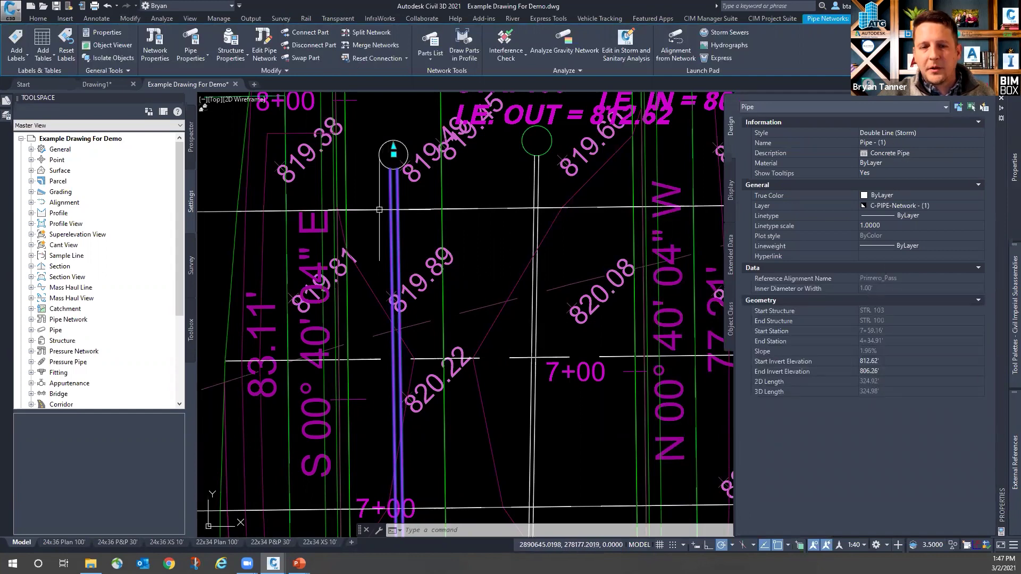
pyautogui.press('Escape')
pyautogui.press('Escape')
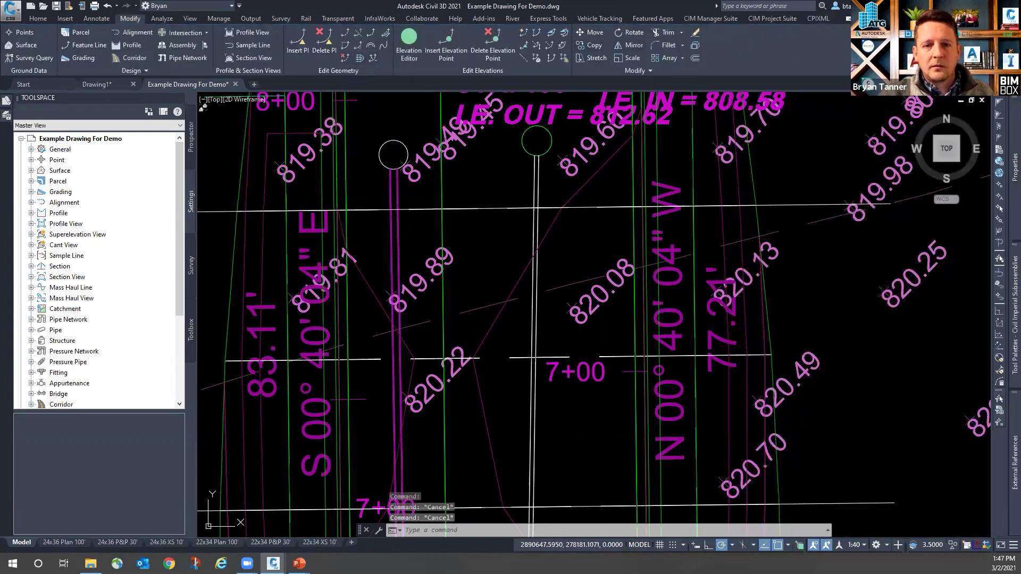
# Step: Open the Storm parts list for editing from the concrete pipe running from STR. 103
pyautogui.click(395, 229)
pyautogui.click(430, 53)
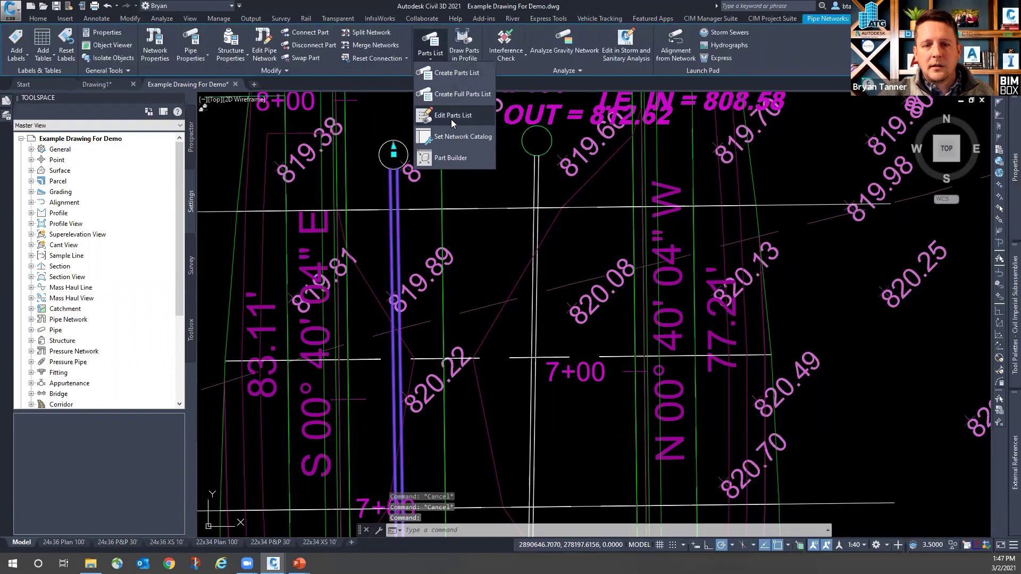
pyautogui.click(451, 119)
pyautogui.click(536, 242)
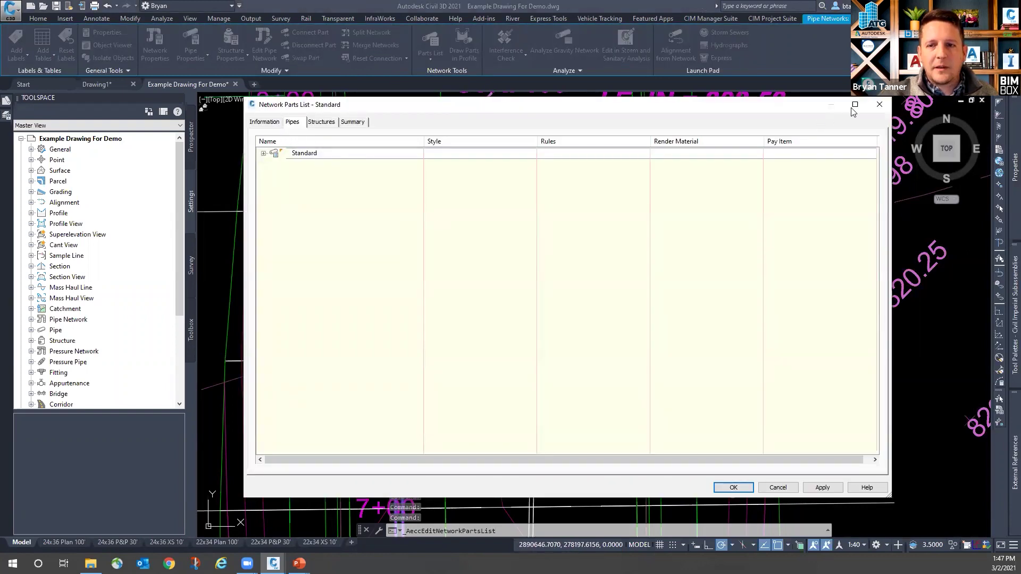
pyautogui.press('Escape')
pyautogui.click(492, 243)
pyautogui.click(461, 271)
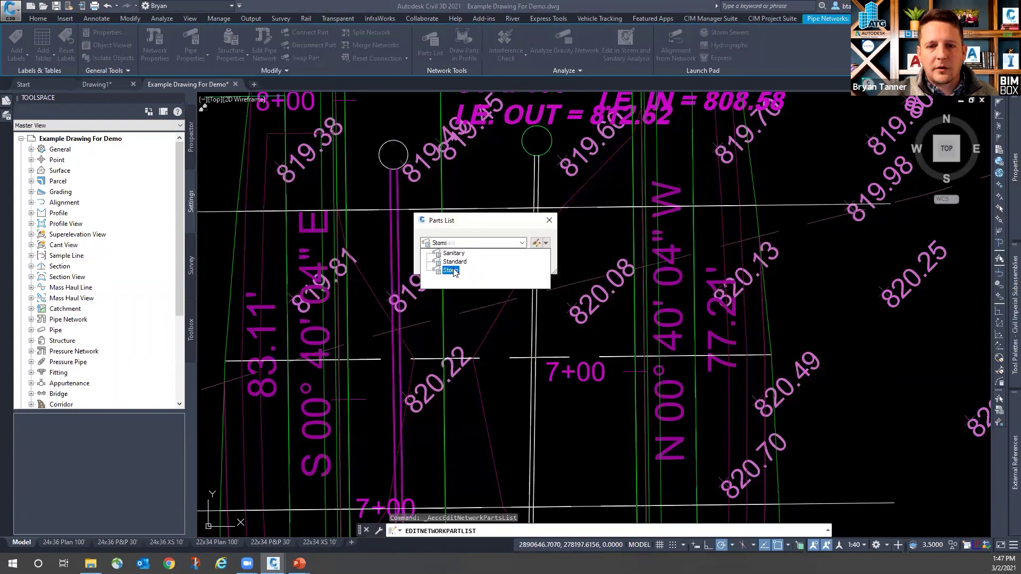
pyautogui.click(536, 243)
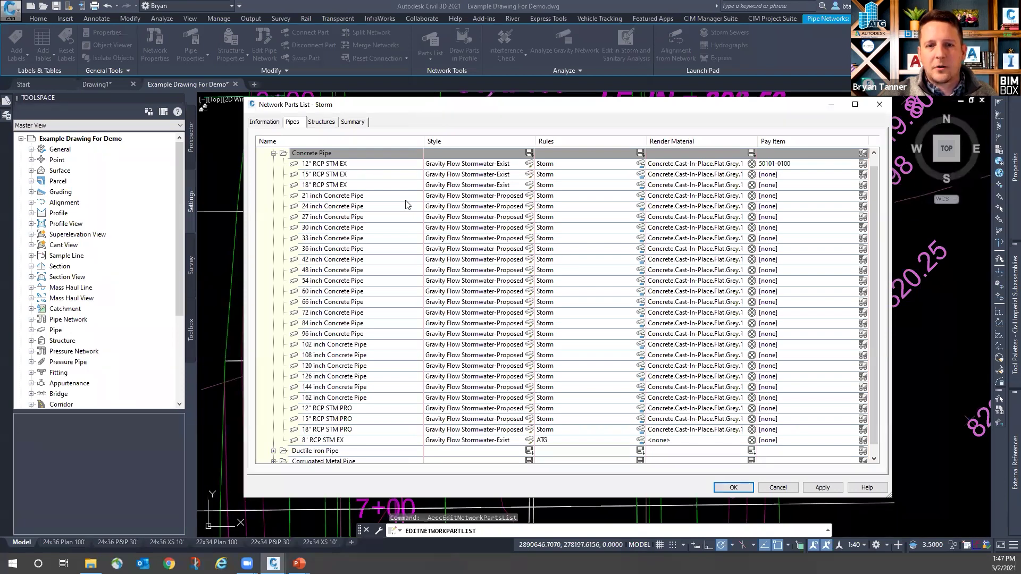
# Step: Review the styles, rules, render materials and pay items of the Storm list's concrete pipes, and close the list without changes
pyautogui.moveTo(426, 115); pyautogui.dragTo(551, 264)
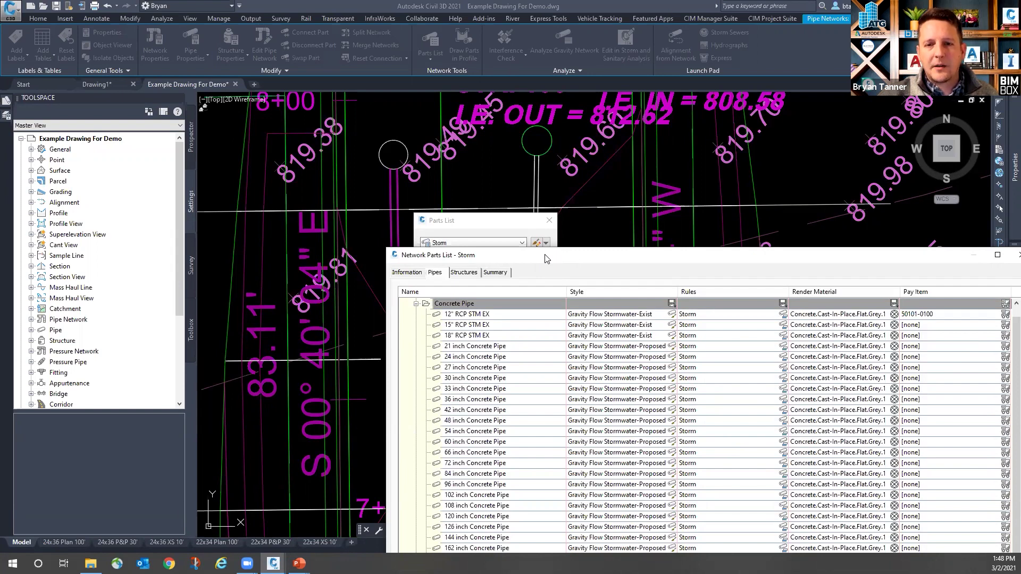
pyautogui.moveTo(546, 259); pyautogui.dragTo(412, 213)
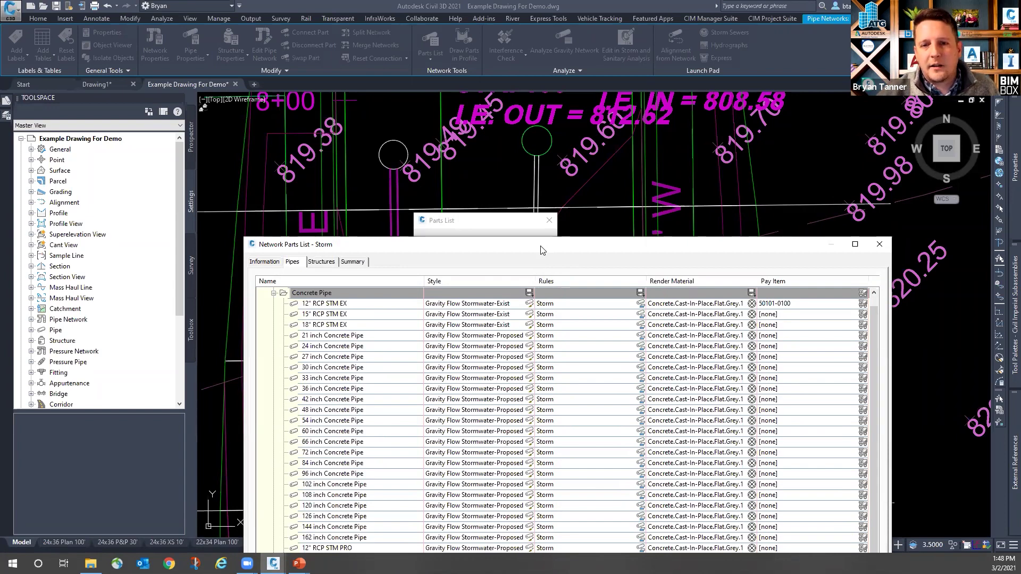
pyautogui.moveTo(542, 250); pyautogui.dragTo(545, 185)
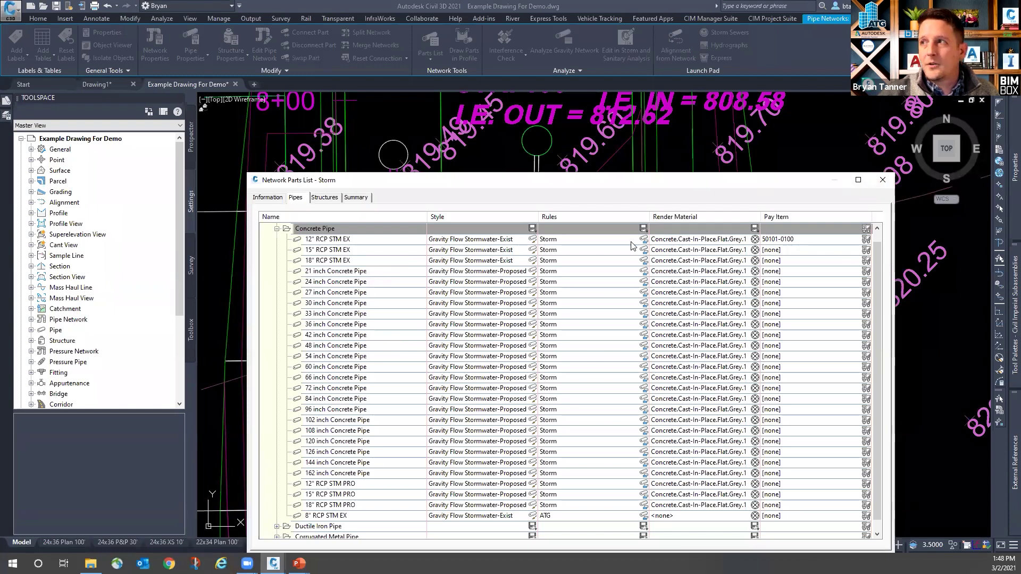
pyautogui.click(882, 180)
pyautogui.click(550, 220)
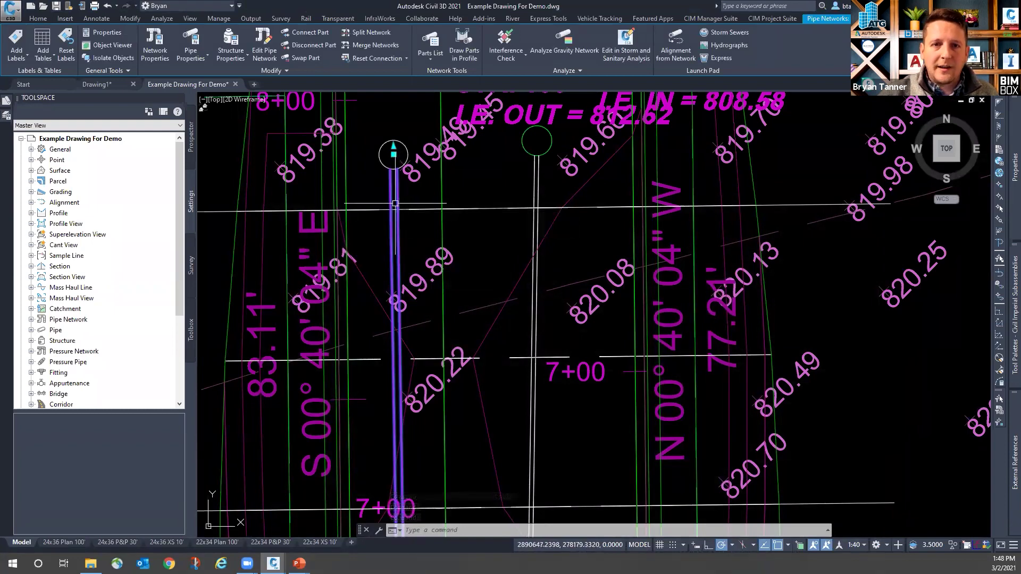
# Step: Swap the concrete pipe running from STR. 103 to the 12" RCP STM EX size and clear the selection
pyautogui.click(306, 58)
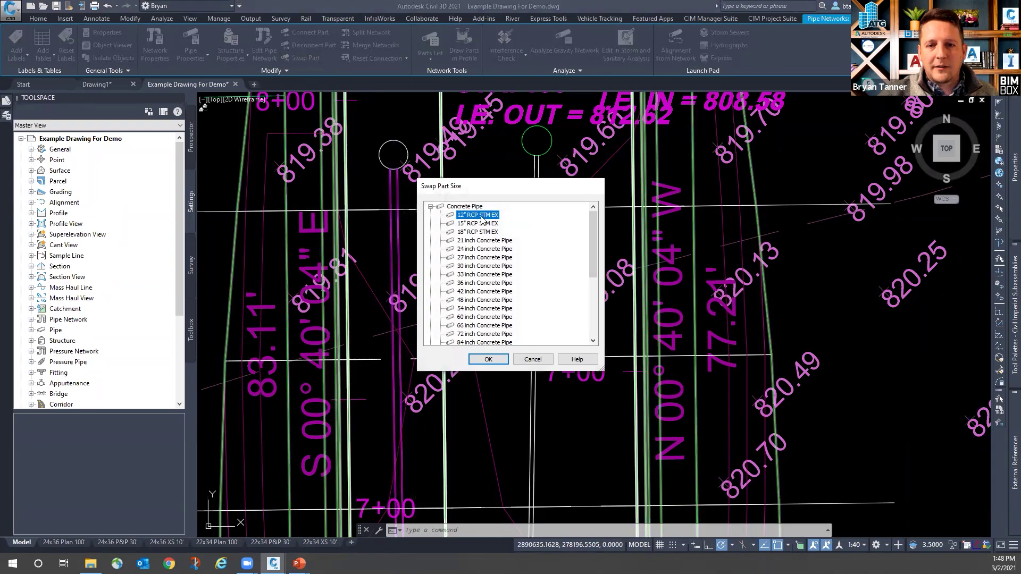
pyautogui.click(488, 363)
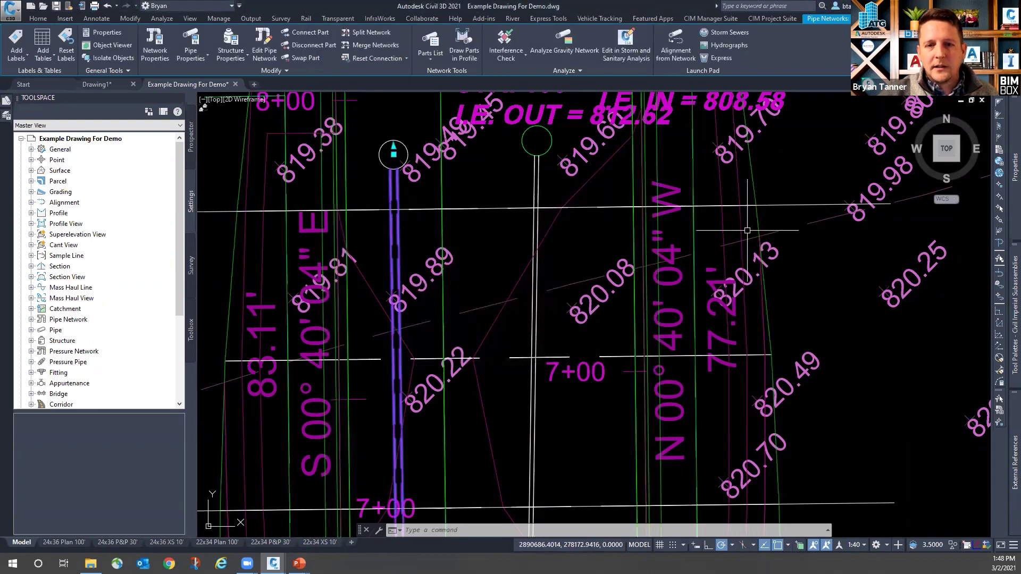
pyautogui.moveTo(1008, 180)
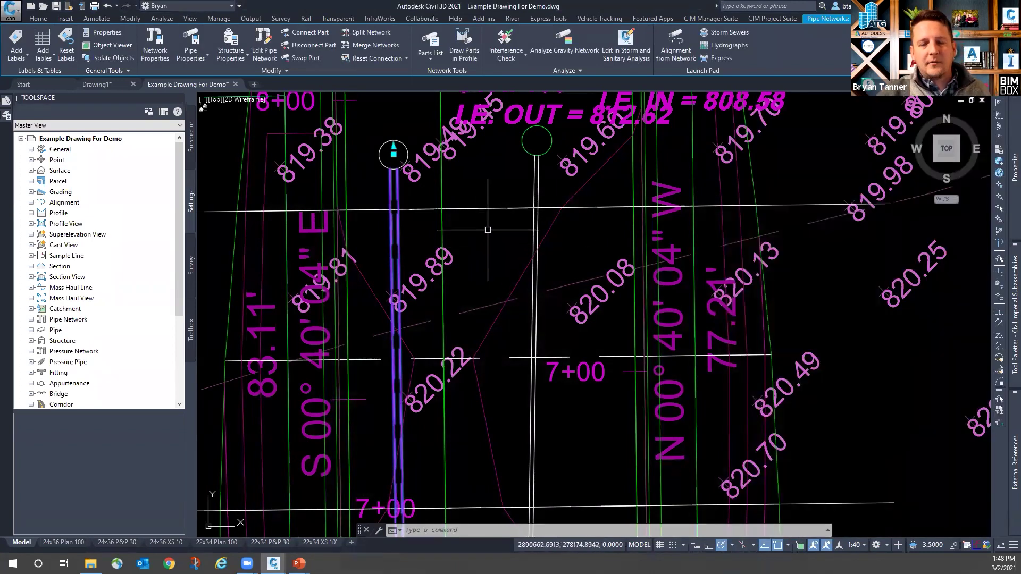
pyautogui.press('Escape')
pyautogui.press('Escape')
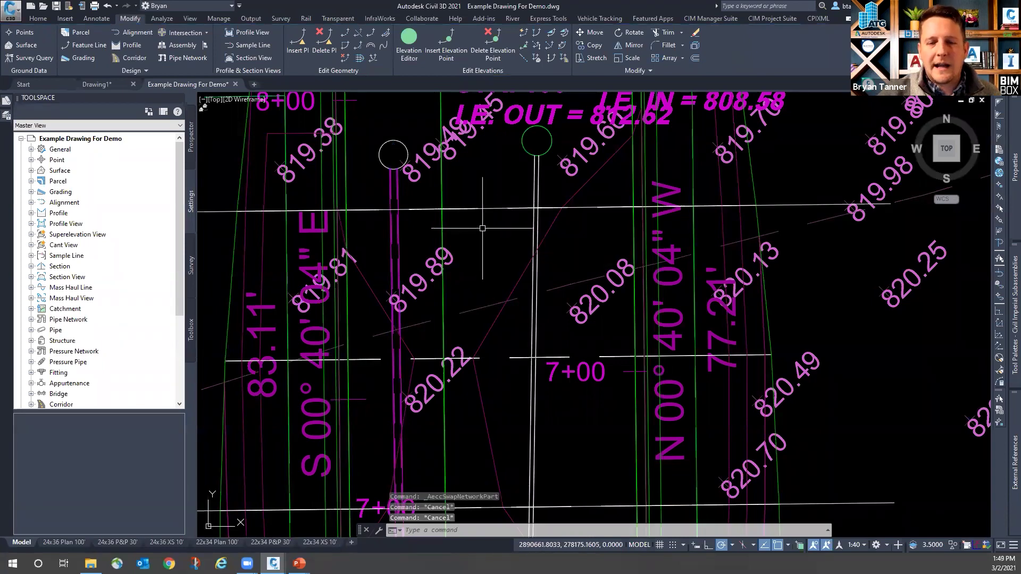
# Step: Switch to the PowerPoint slide show and advance from the Demonstration slide to the Questions? slide
pyautogui.scroll(-4, 472, 180)
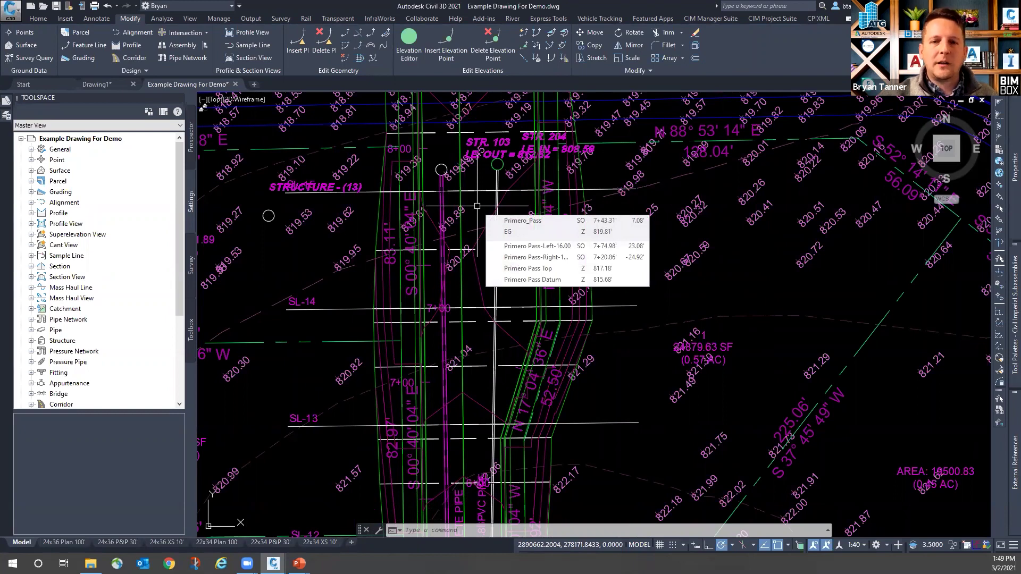
pyautogui.moveTo(466, 204)
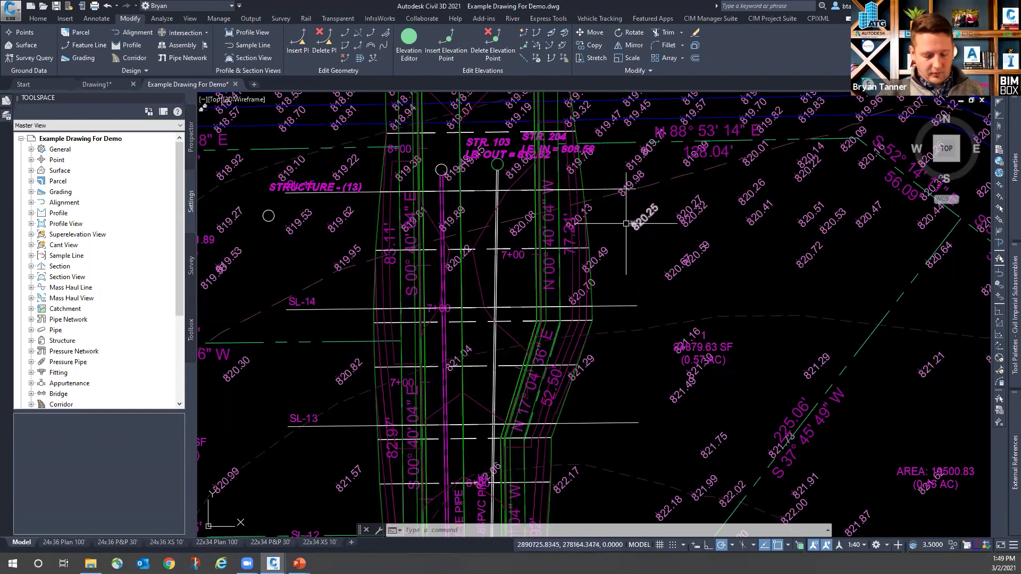
pyautogui.hotkey('alt', 'Tab')
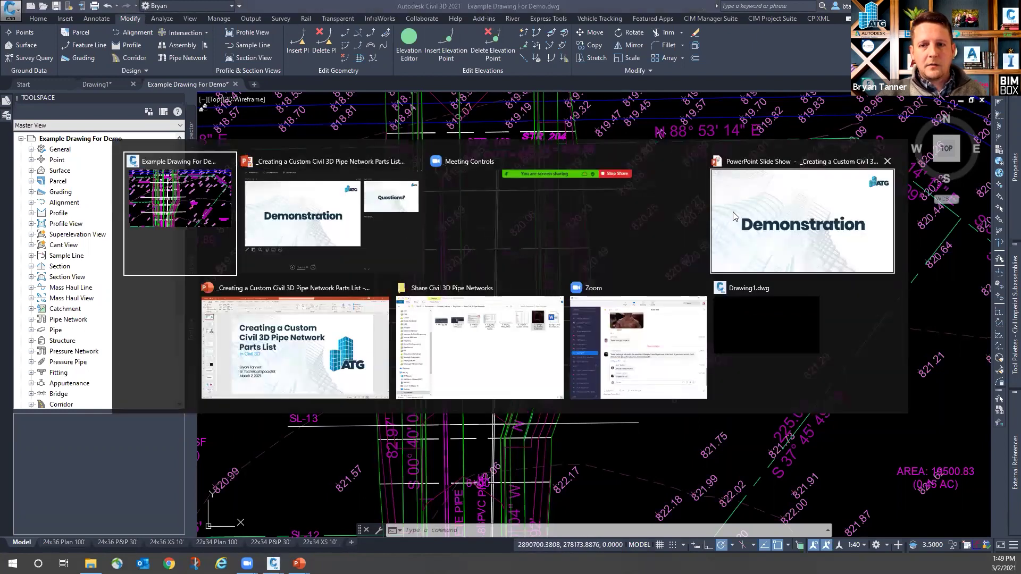
pyautogui.click(414, 226)
pyautogui.press('Right')
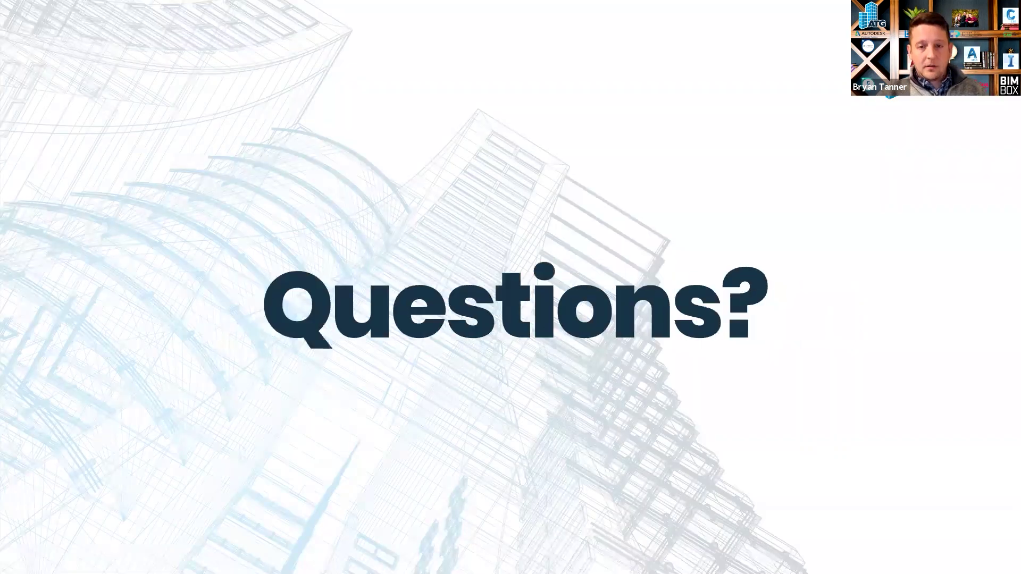